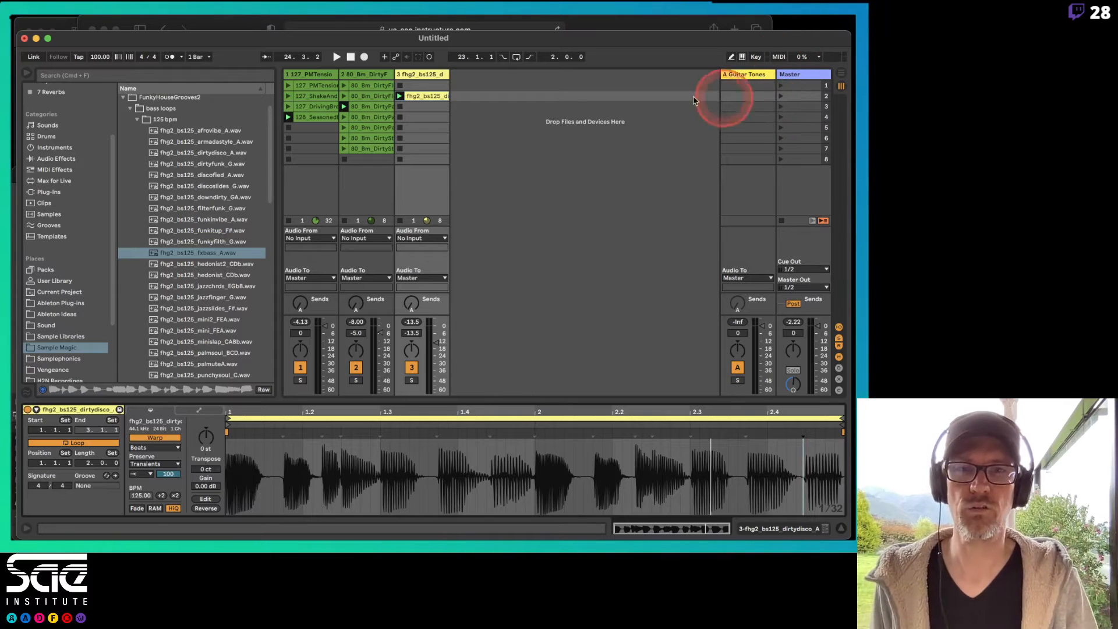
Record the launched session clips into the arrangement from bar 1 and check the material appearing in the timeline.
double_click(351, 56)
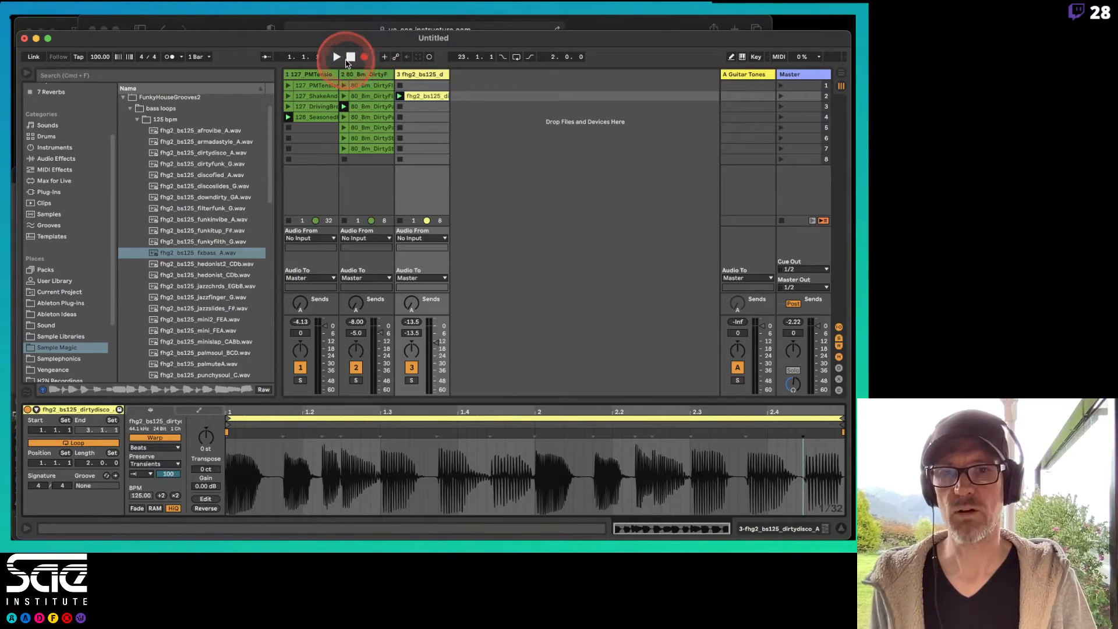
click(337, 57)
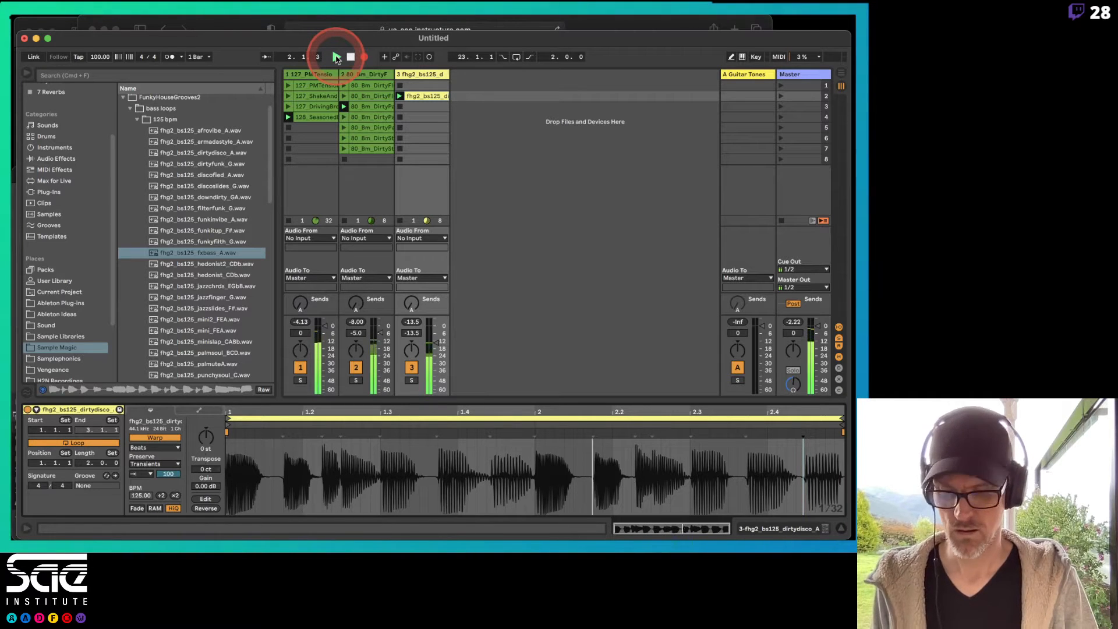
key(Tab)
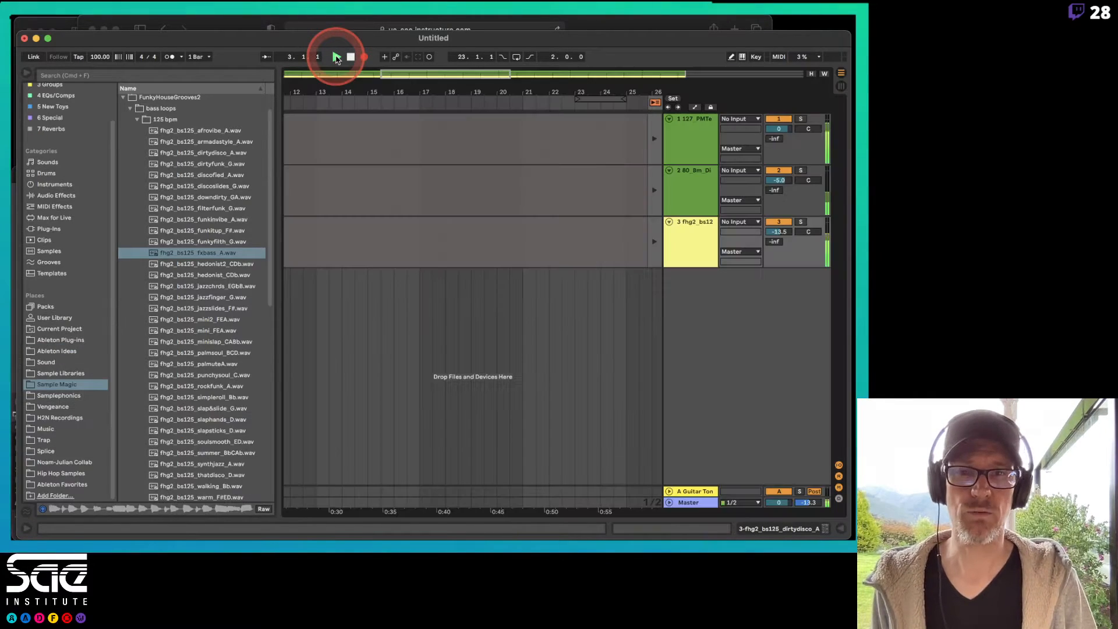
drag(365, 90, 619, 92)
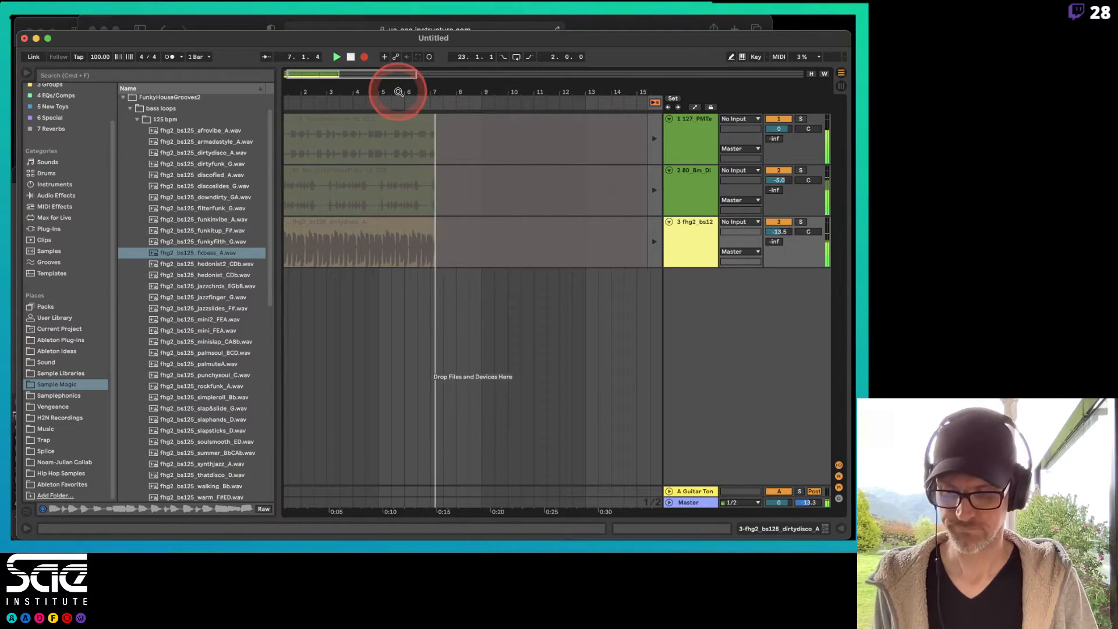
key(Tab)
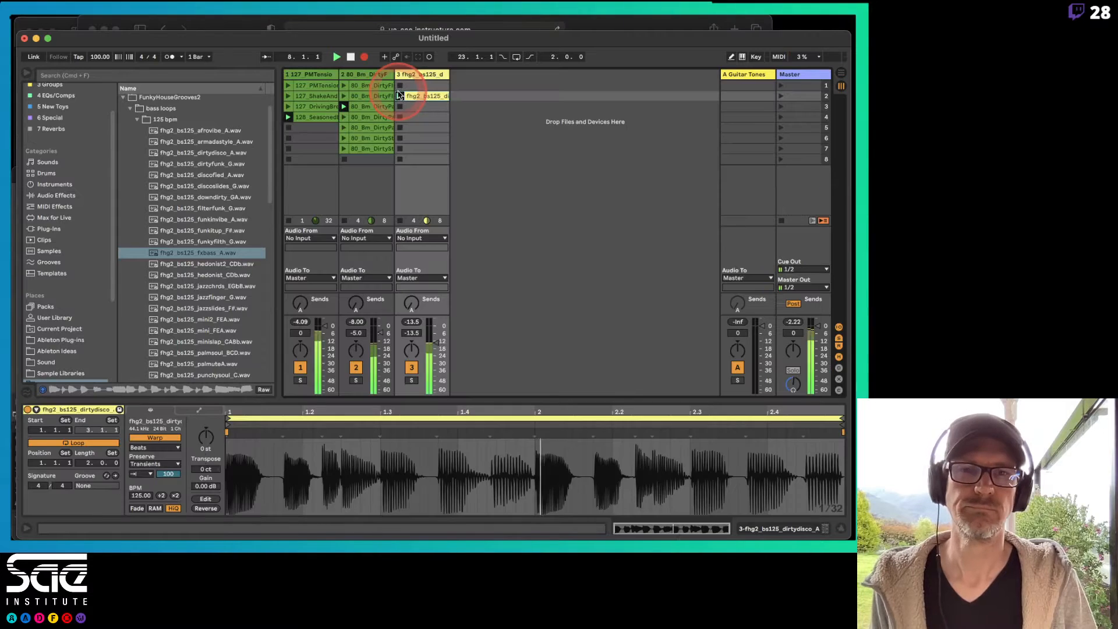
While recording, stop the flute track, relaunch 128_SeasonedBreak and the second-slot flute clip, and shorten that flute clip's loop to 4 bars.
click(342, 169)
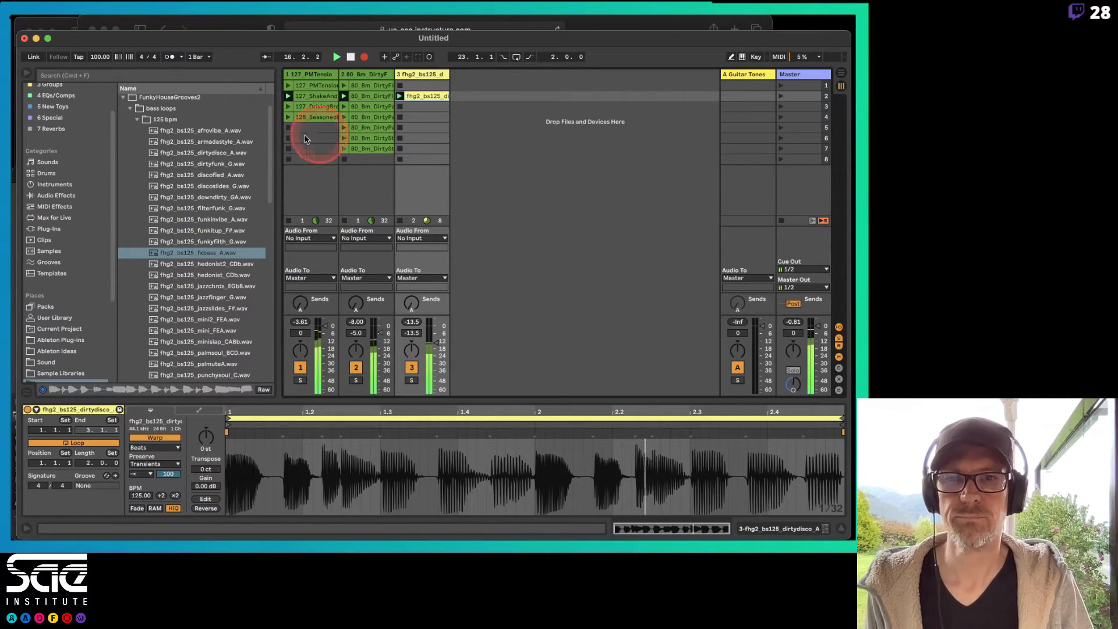
click(288, 117)
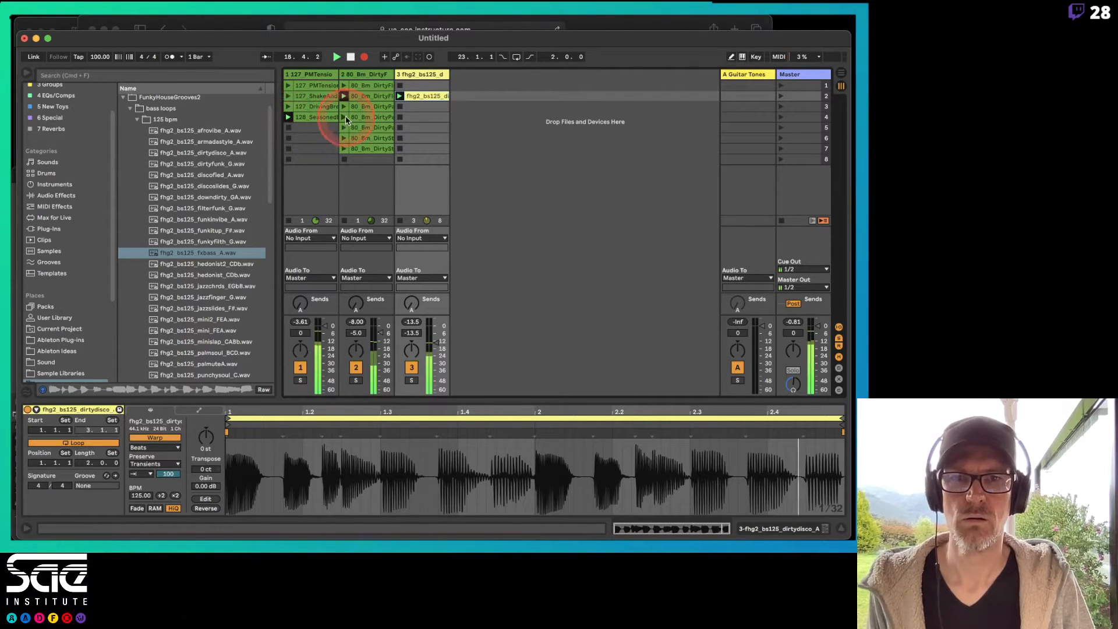
click(369, 96)
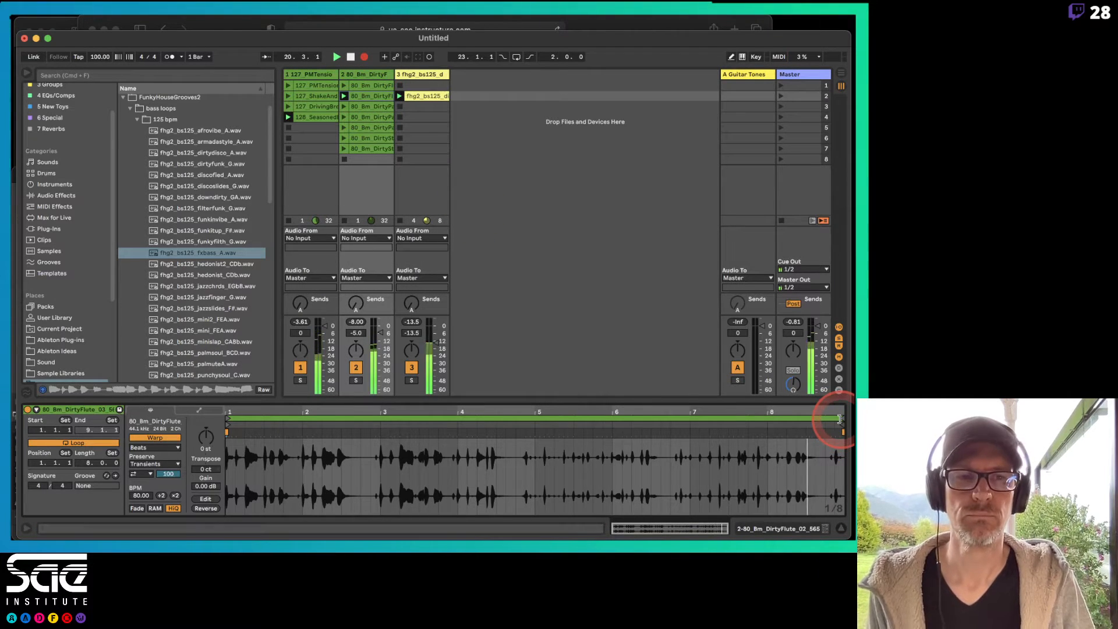
drag(838, 418, 531, 426)
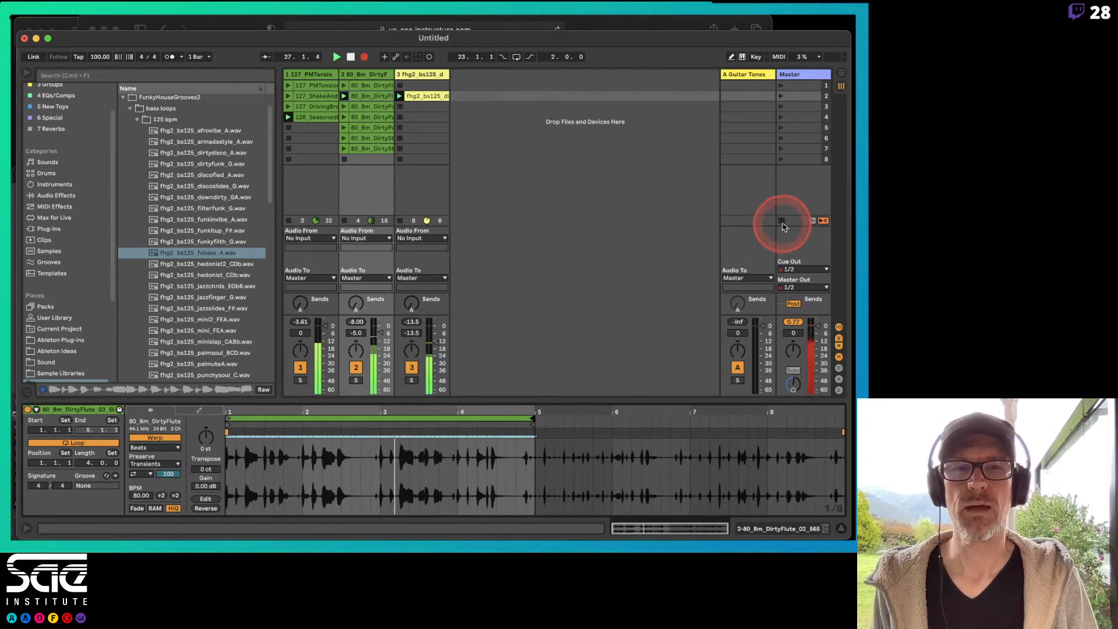
Open the recorded arrangement, return all tracks to arrangement playback, and play it from the start.
key(Tab)
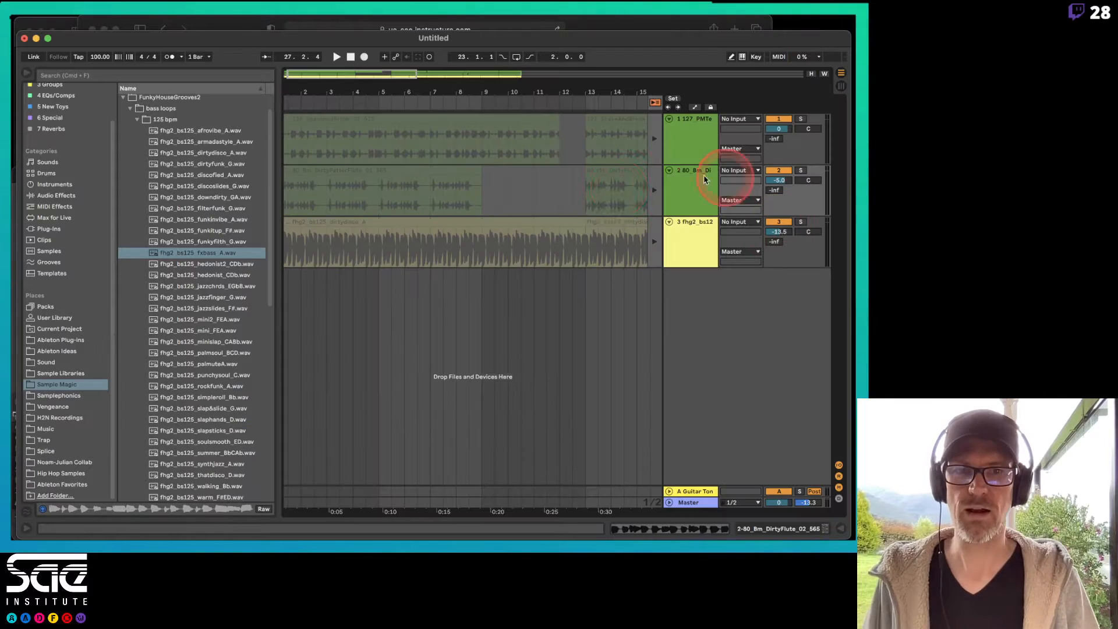
drag(549, 95, 456, 105)
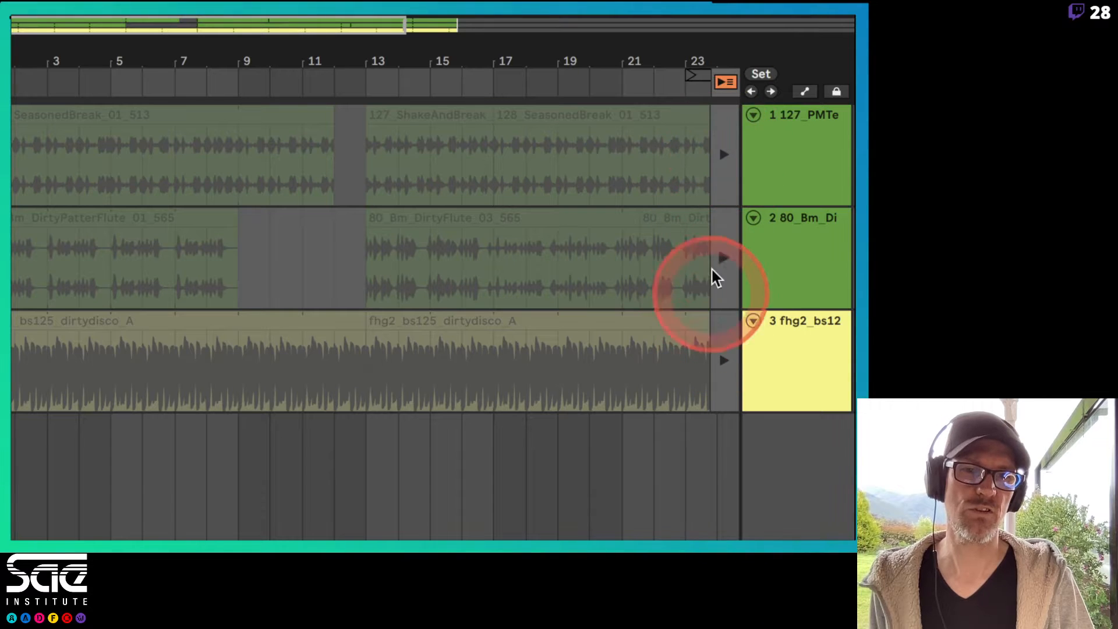
click(723, 84)
drag(643, 80, 200, 91)
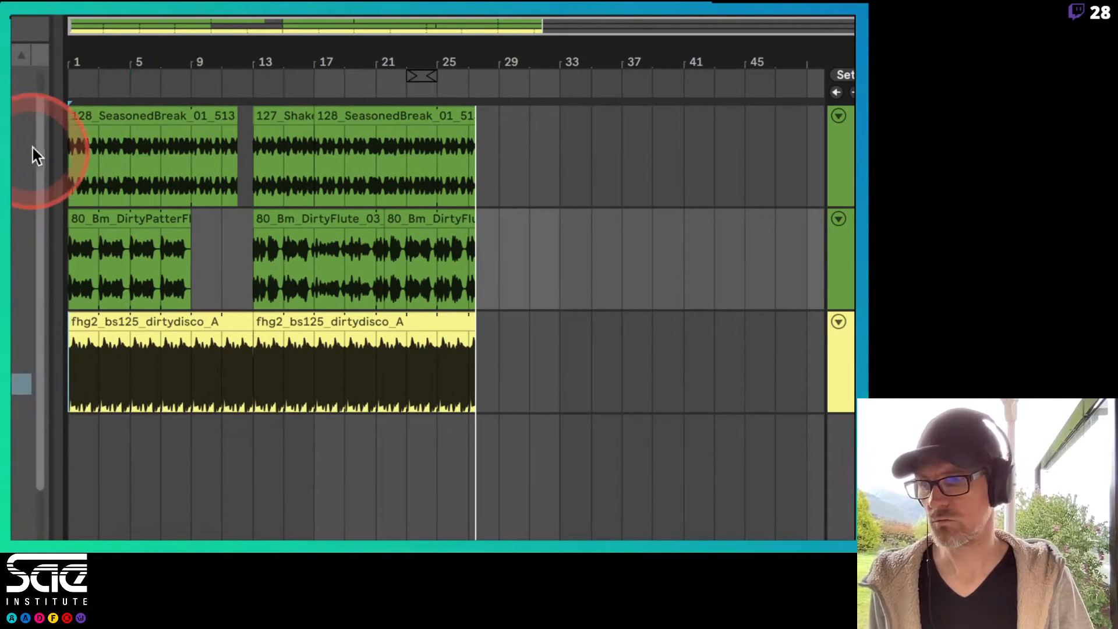
key(space)
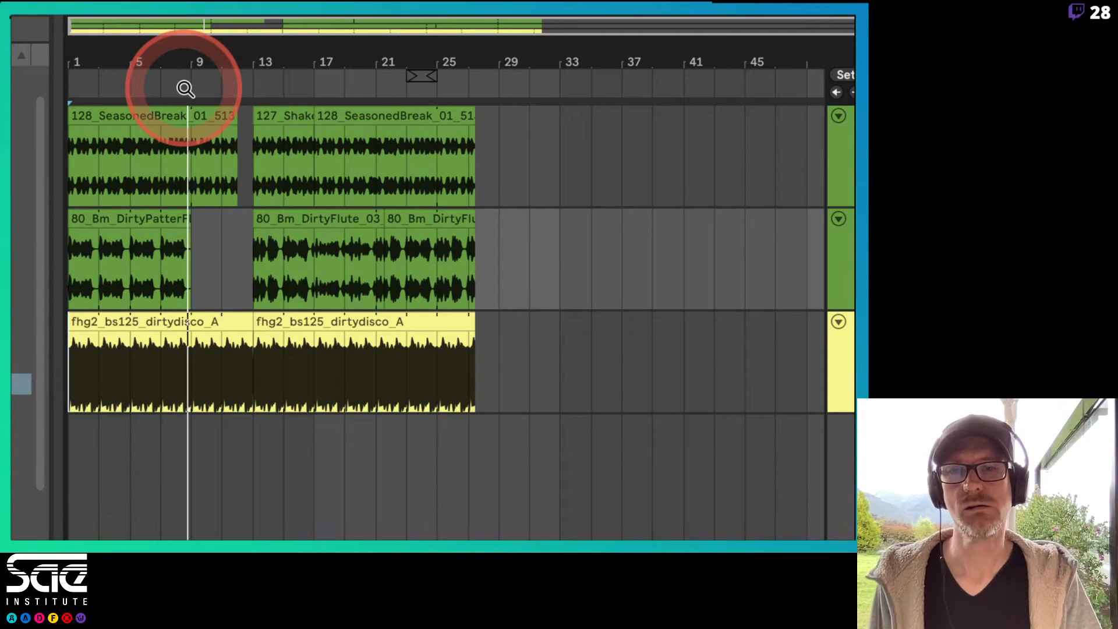
drag(186, 88, 222, 90)
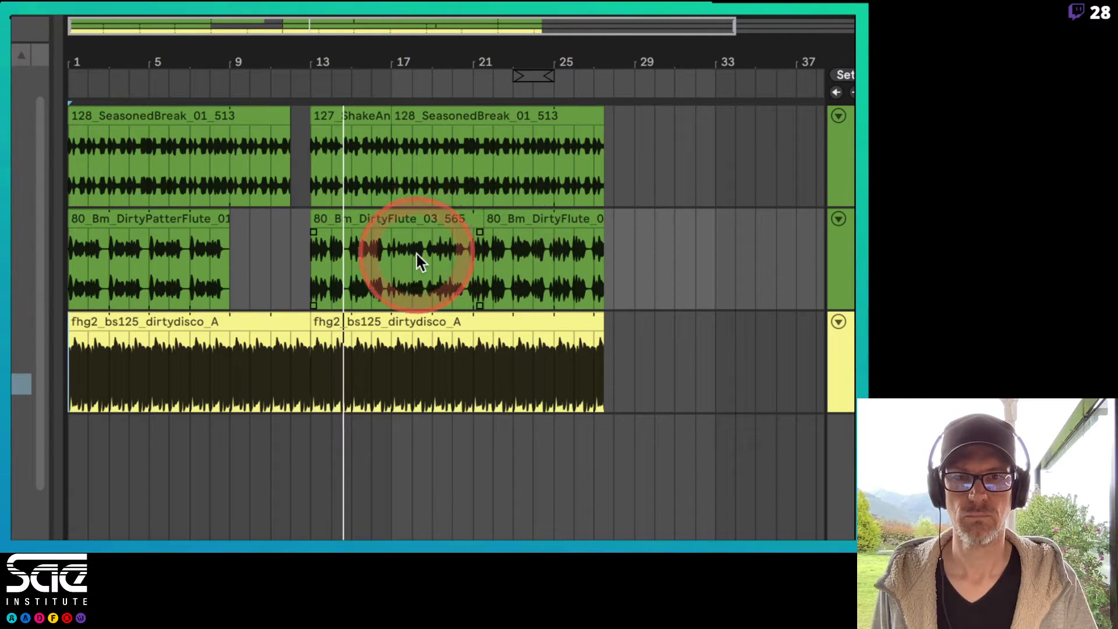
Extend the start of the last 80_Bm_DirtyFlute clip back to bar 13 so it replaces the preceding flute clip.
click(529, 221)
drag(487, 222, 393, 233)
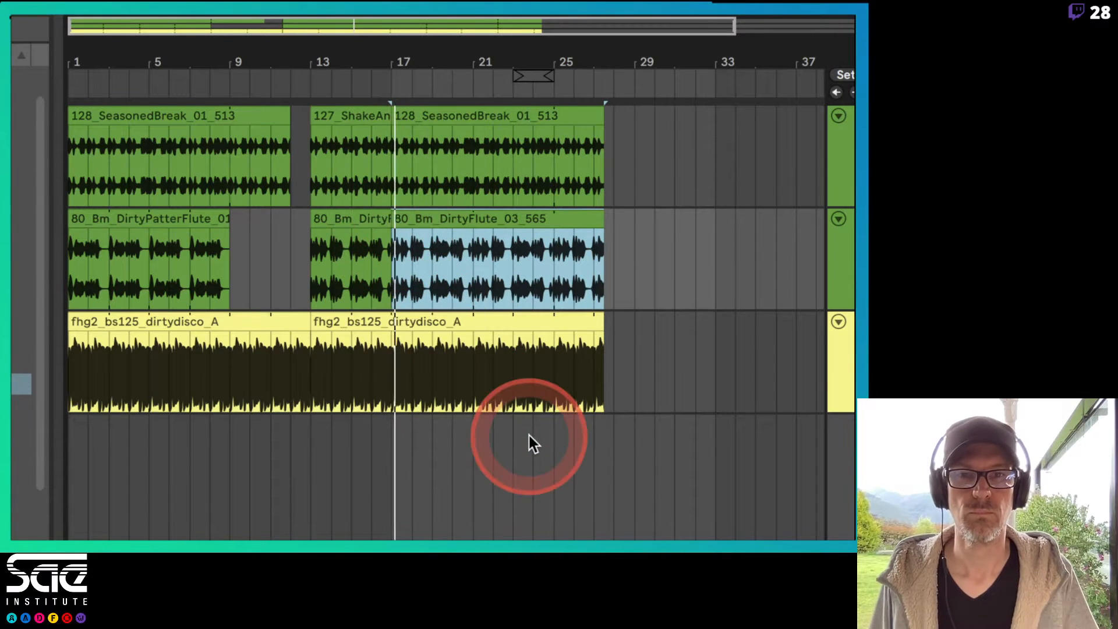
click(478, 285)
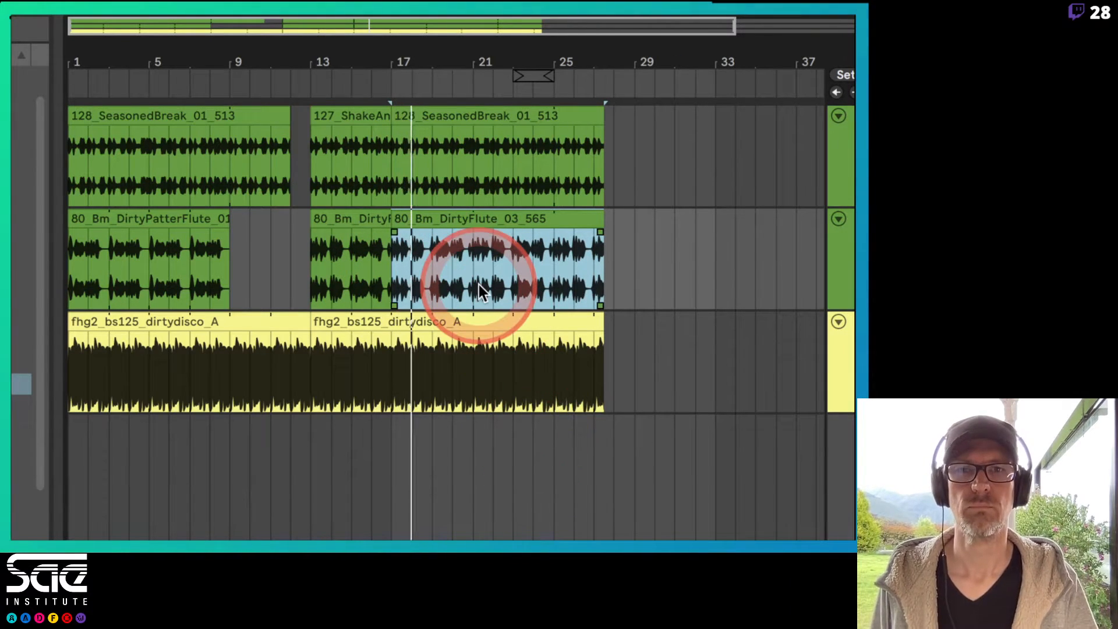
click(441, 60)
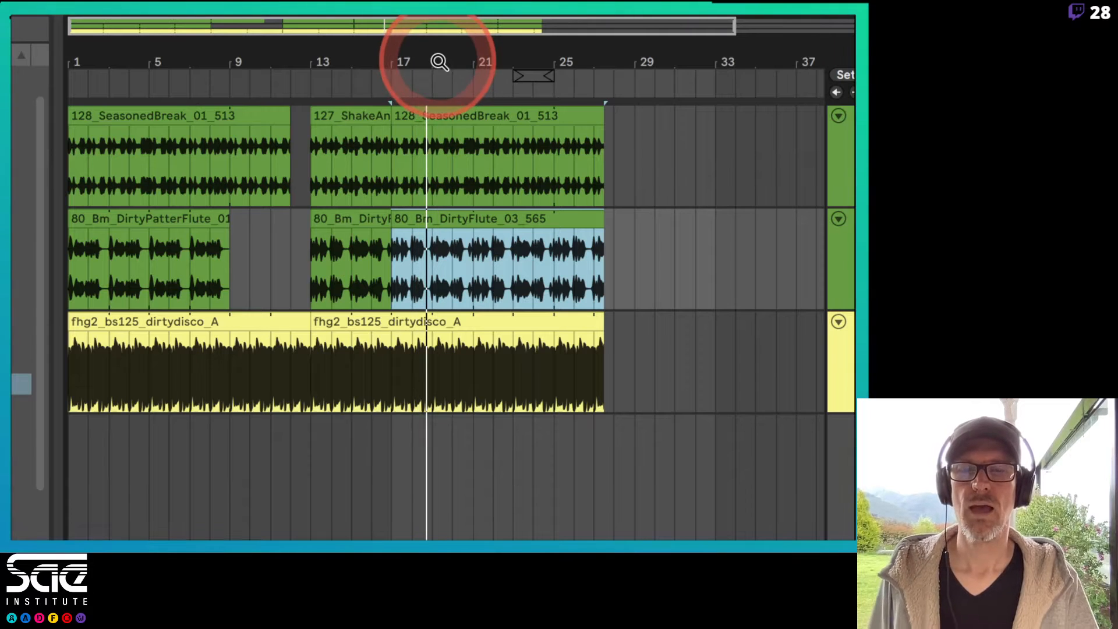
click(372, 242)
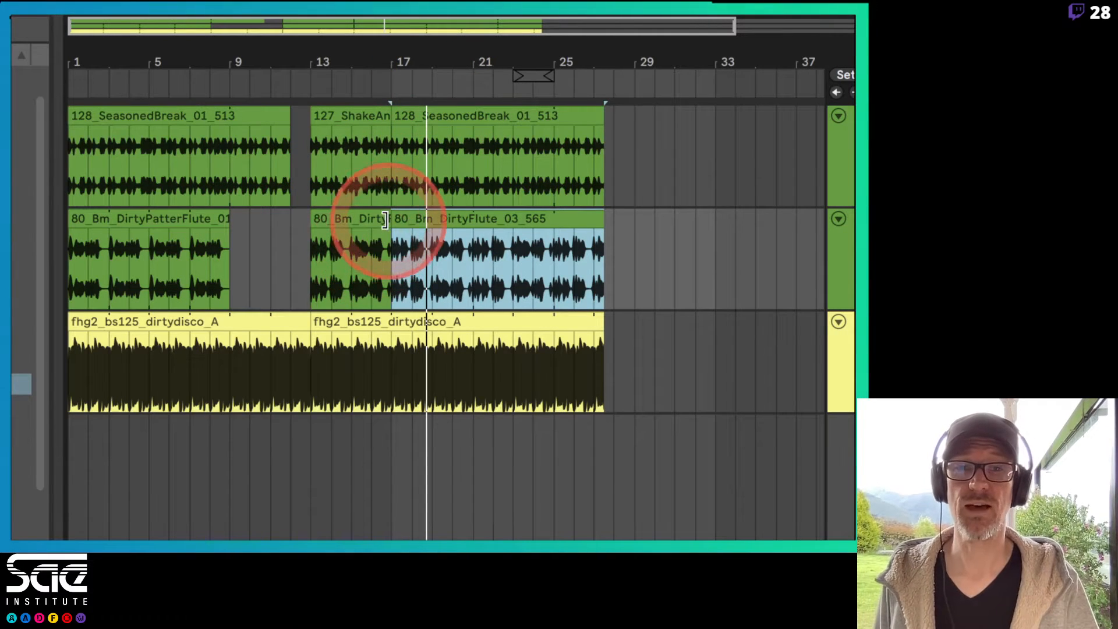
drag(391, 219, 313, 228)
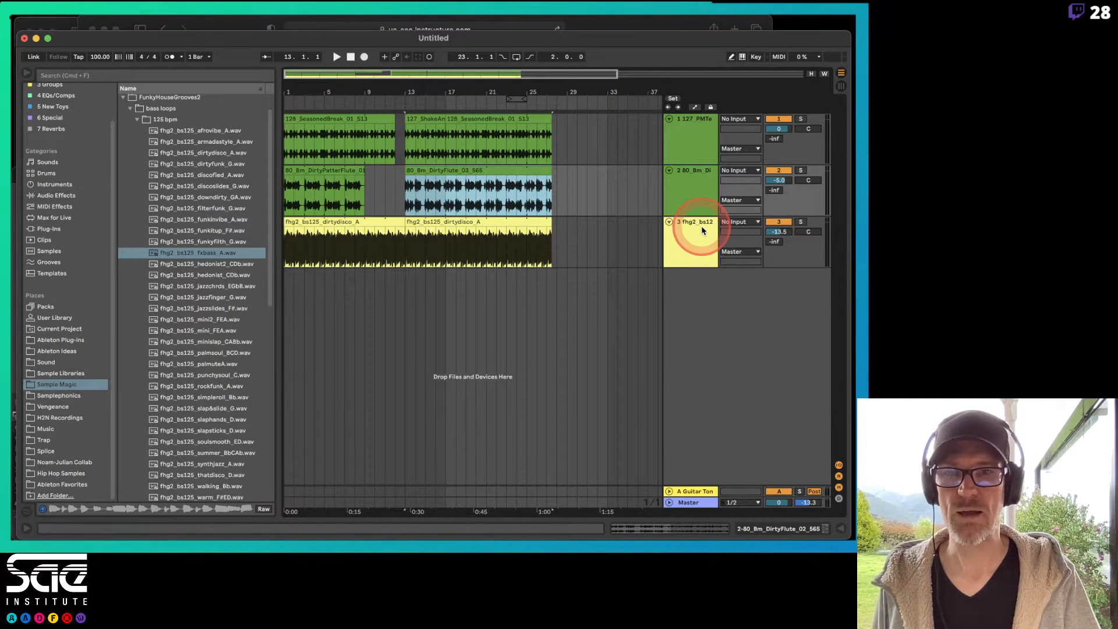
Hide the browser in the arrangement and insert a new audio track below the fhg2 bass track.
click(25, 75)
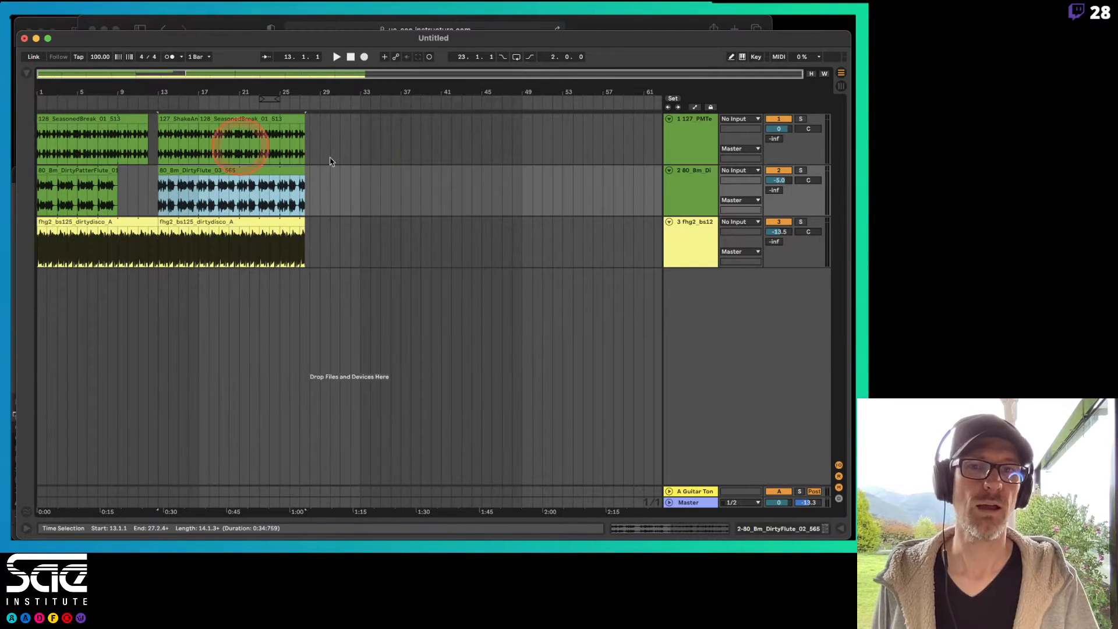
click(103, 95)
drag(103, 95, 104, 110)
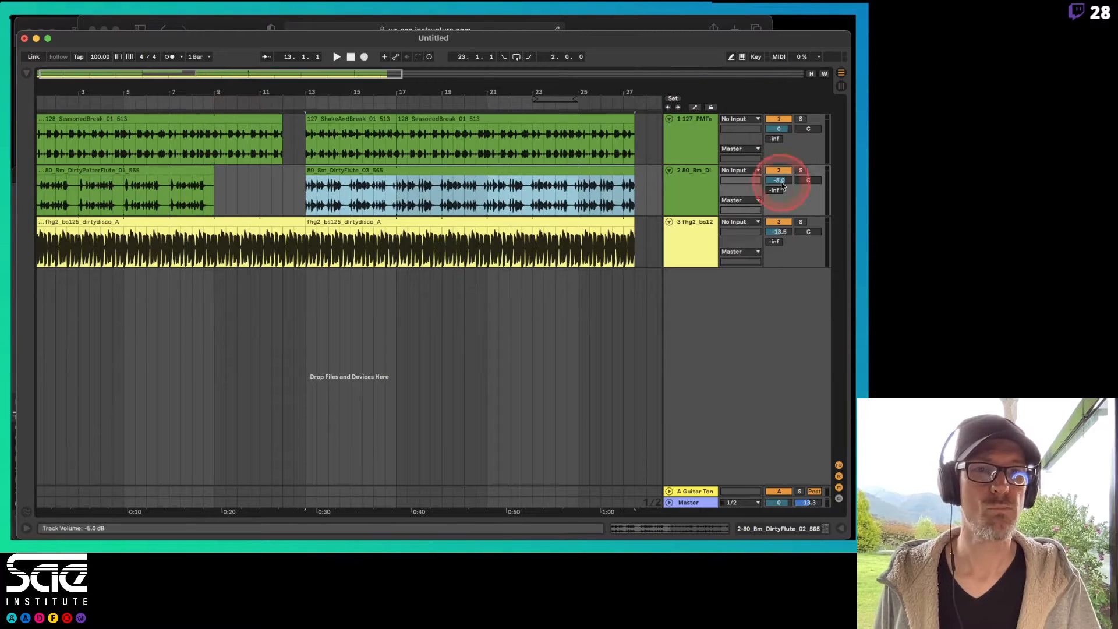
click(705, 238)
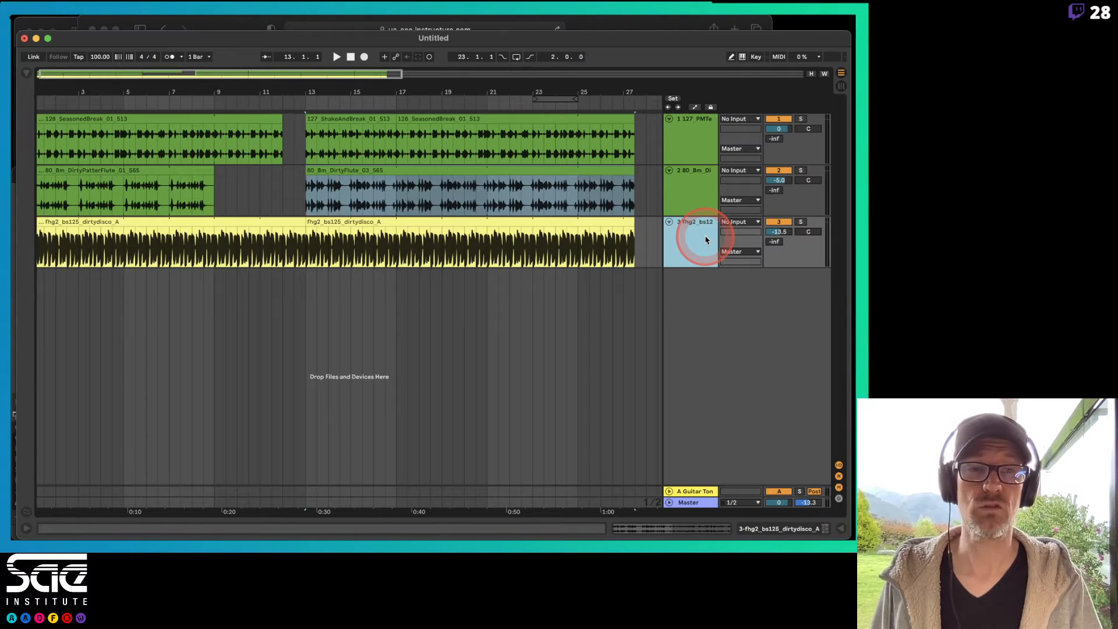
key(super+t)
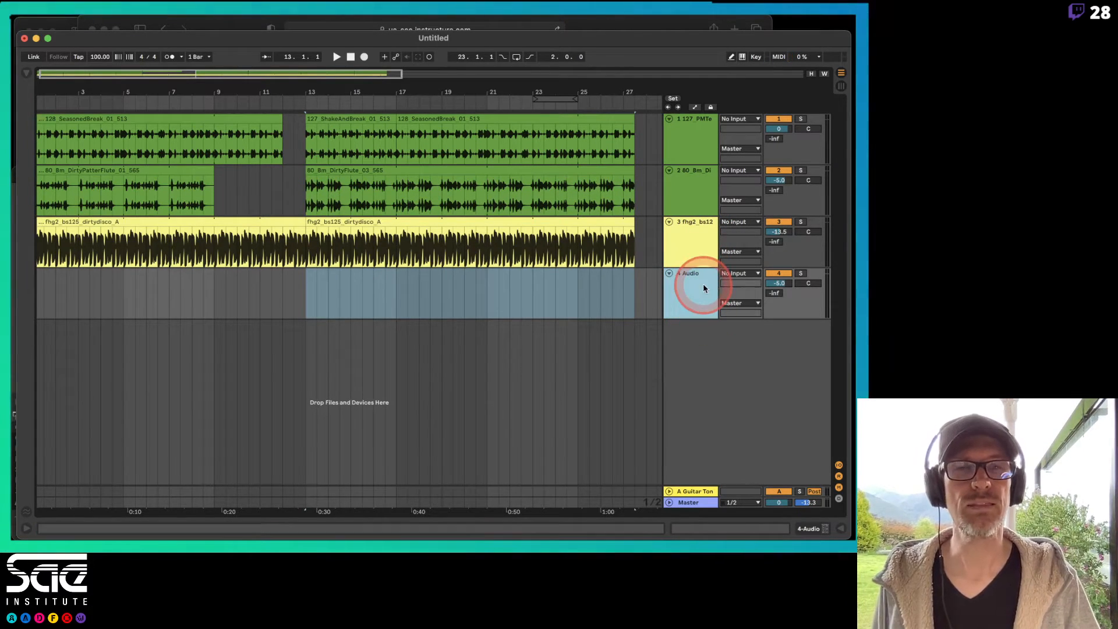
key(Tab)
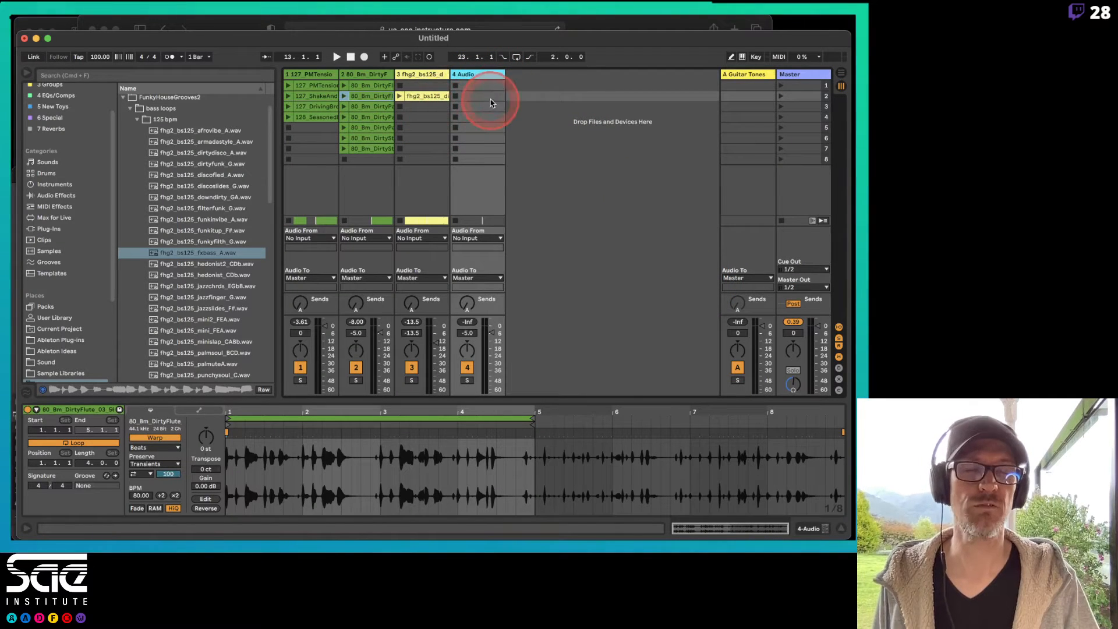
key(Tab)
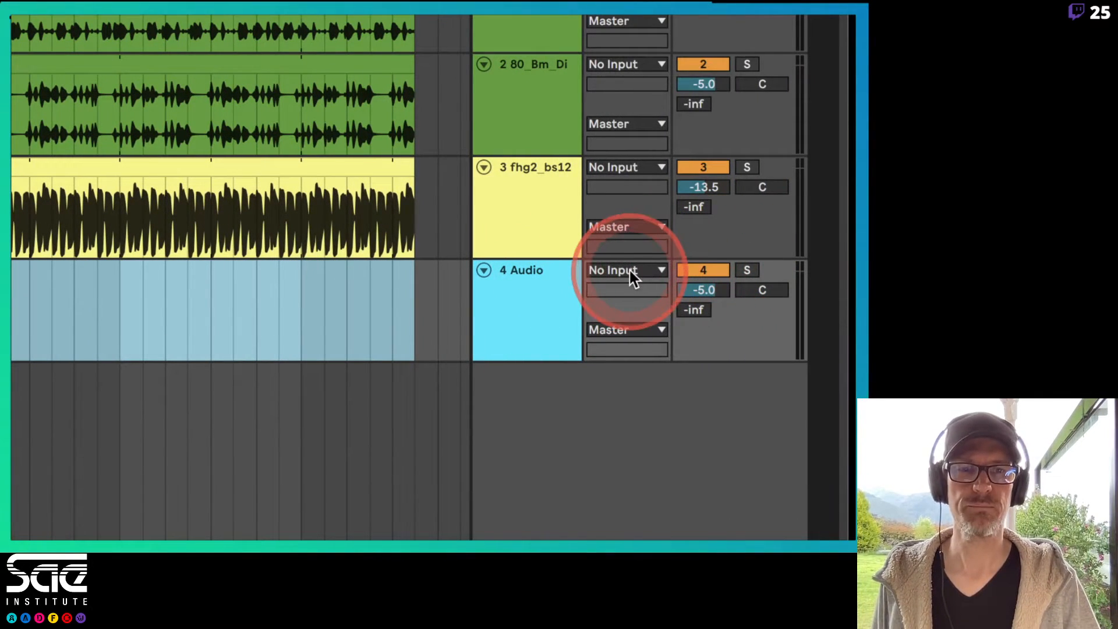
Configure the audio input device as External Microphone (1 In, 0 Out) in the audio preferences.
click(630, 270)
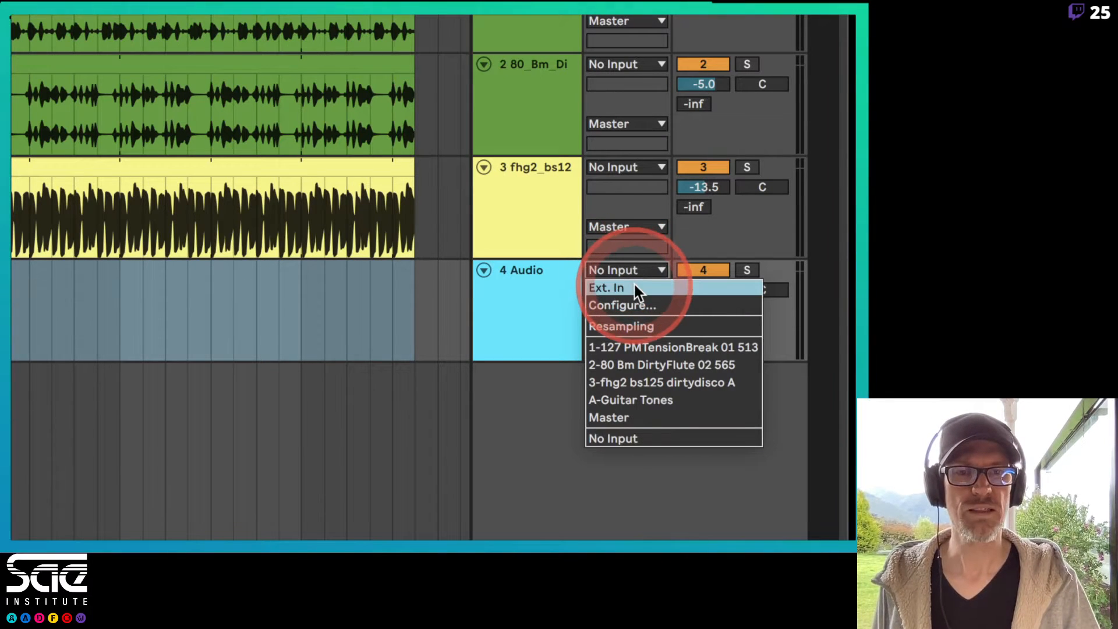
click(633, 285)
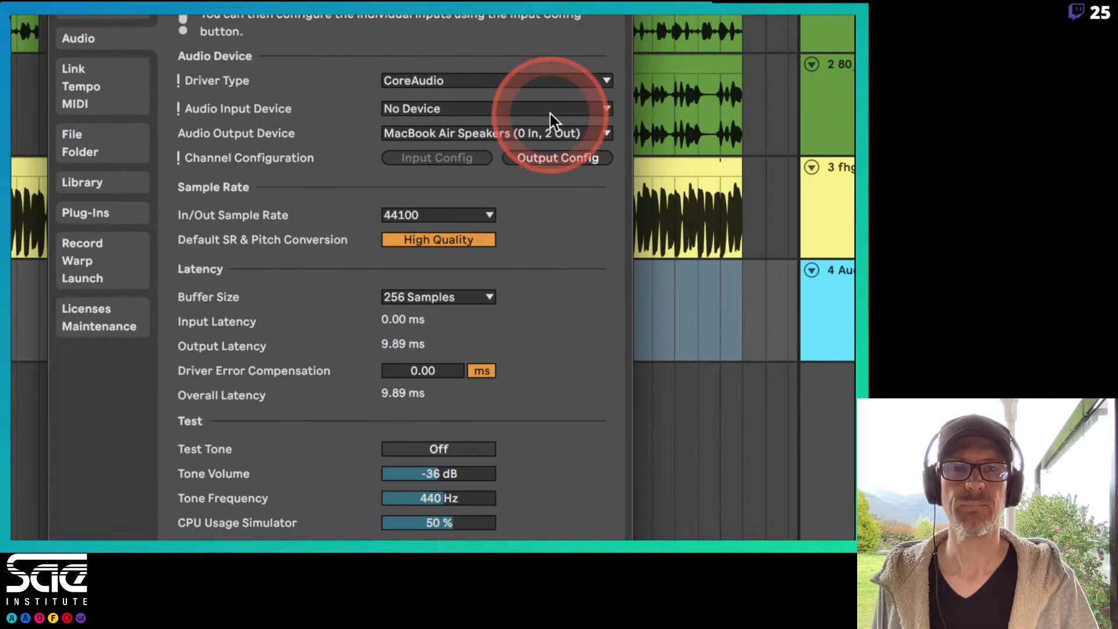
click(551, 114)
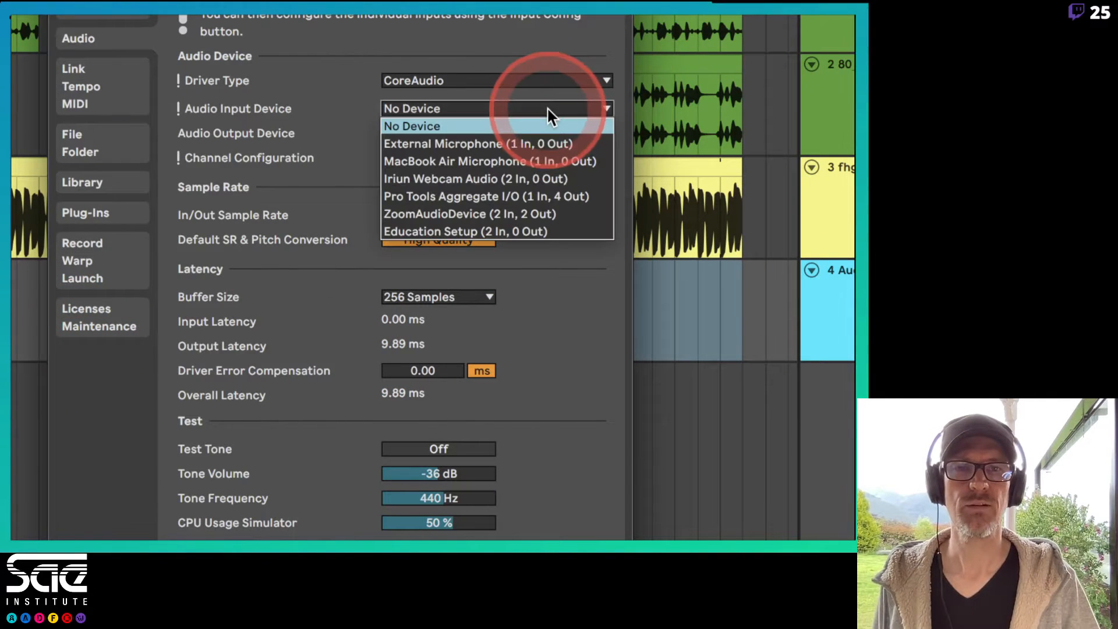
click(517, 148)
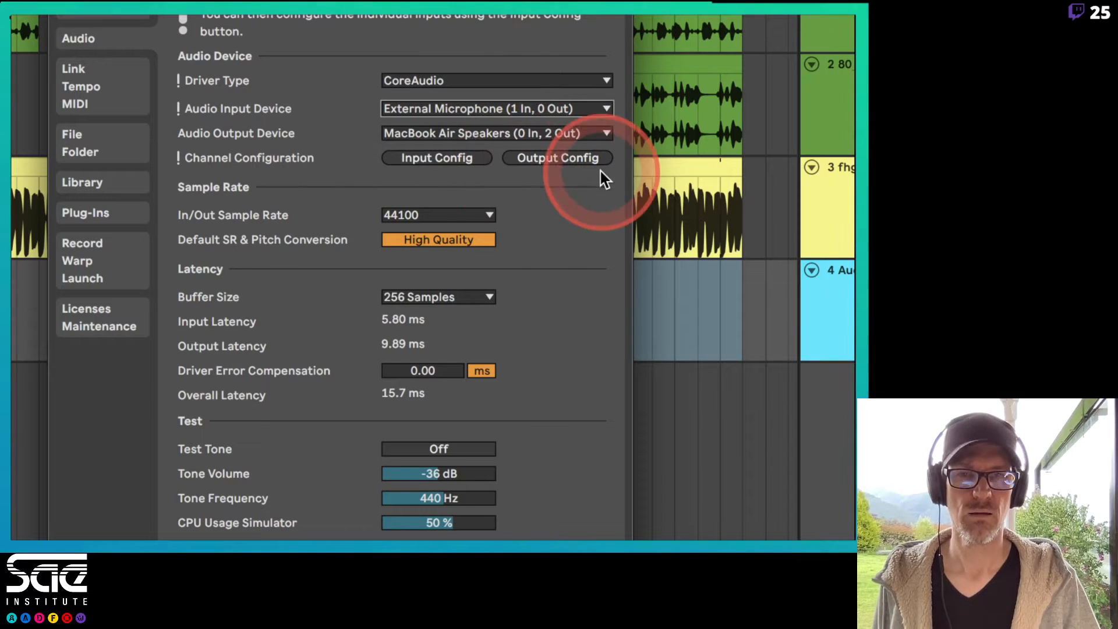
key(Escape)
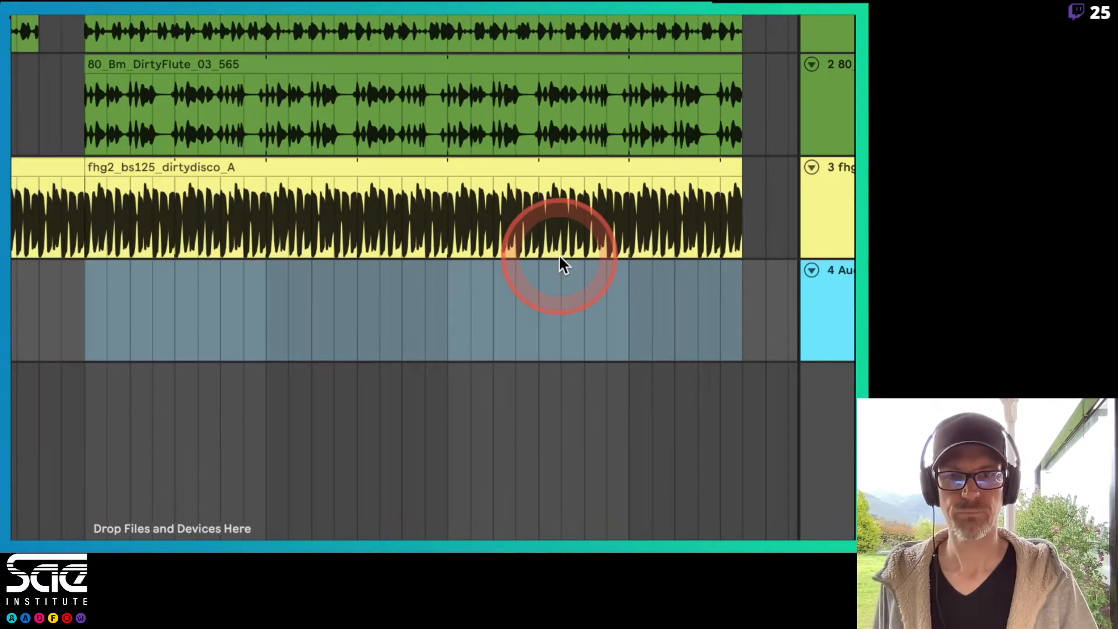
Set the new audio track's input to Ext. In on channel 1.
click(648, 266)
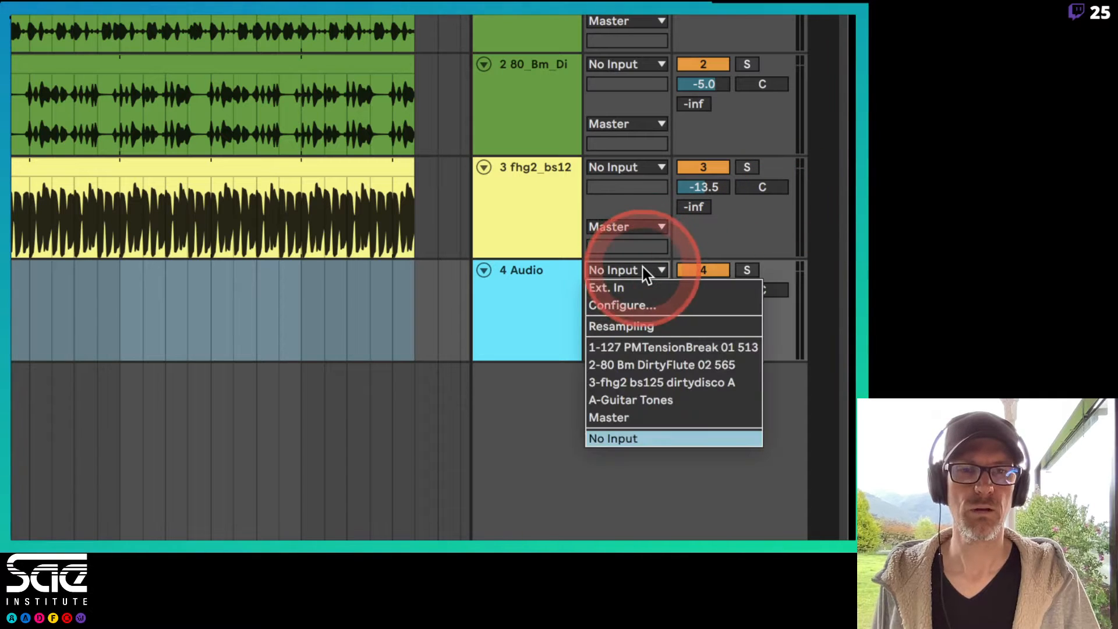
click(640, 283)
click(625, 289)
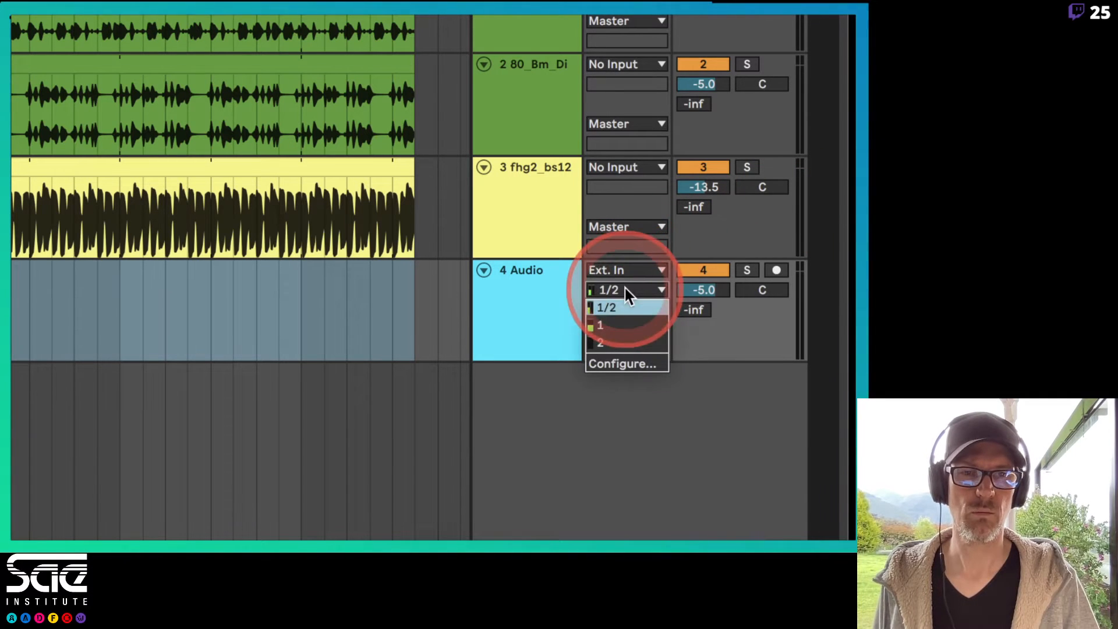
click(624, 321)
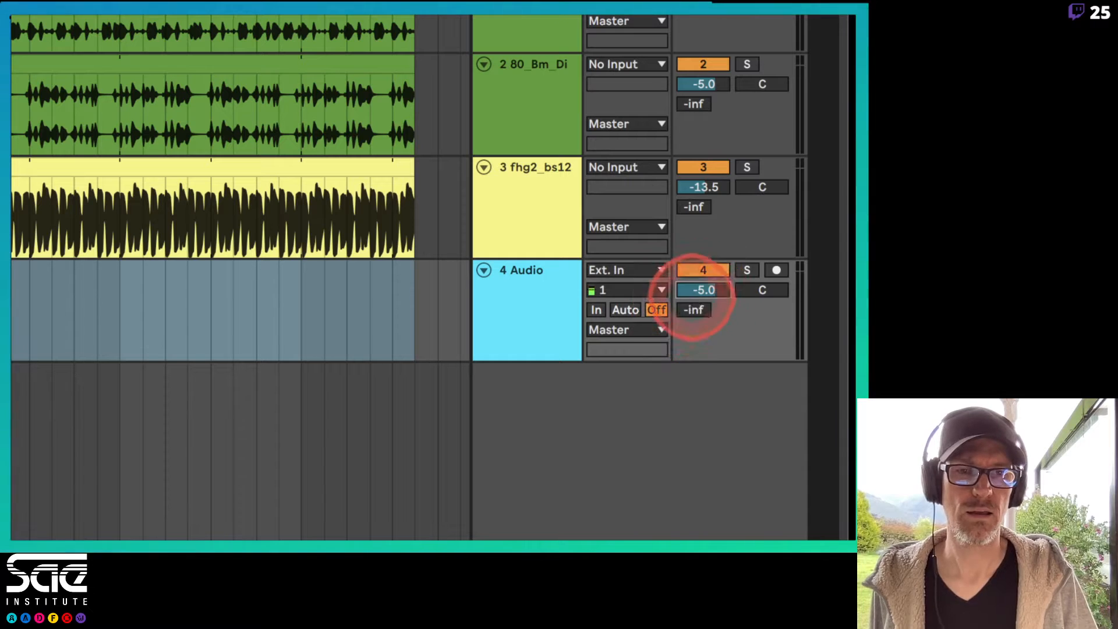
Set the new audio track's monitoring to In and its volume to -5.5 dB.
drag(701, 290, 696, 284)
click(590, 307)
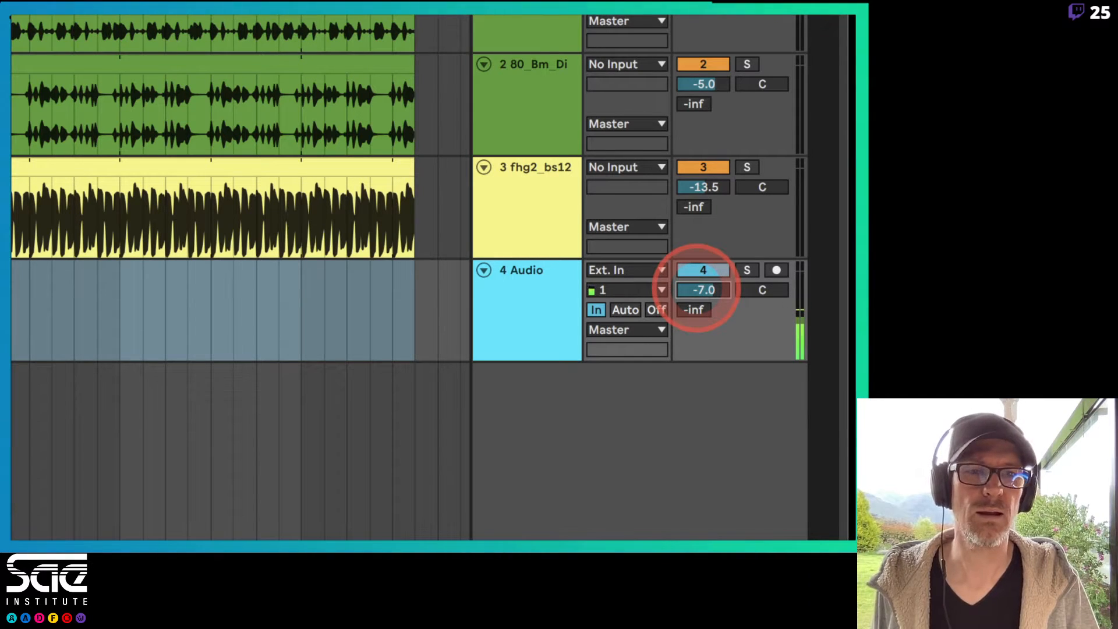
drag(696, 289, 696, 288)
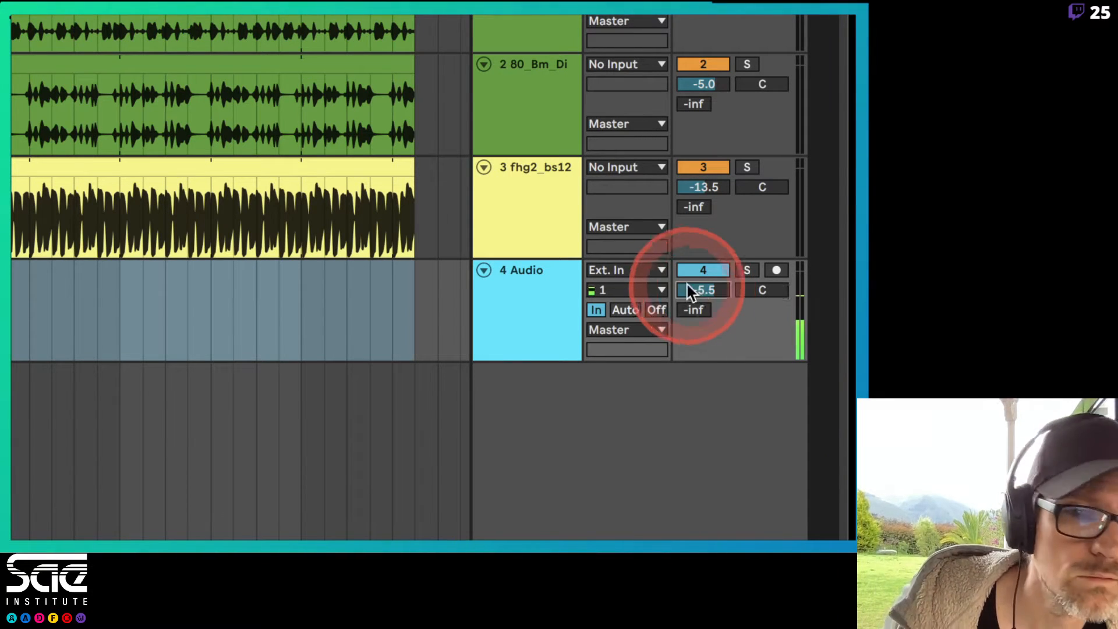
Switch the new audio track's monitoring to Off and record a microphone take on it from the arrangement's start, about 13 bars long.
click(654, 310)
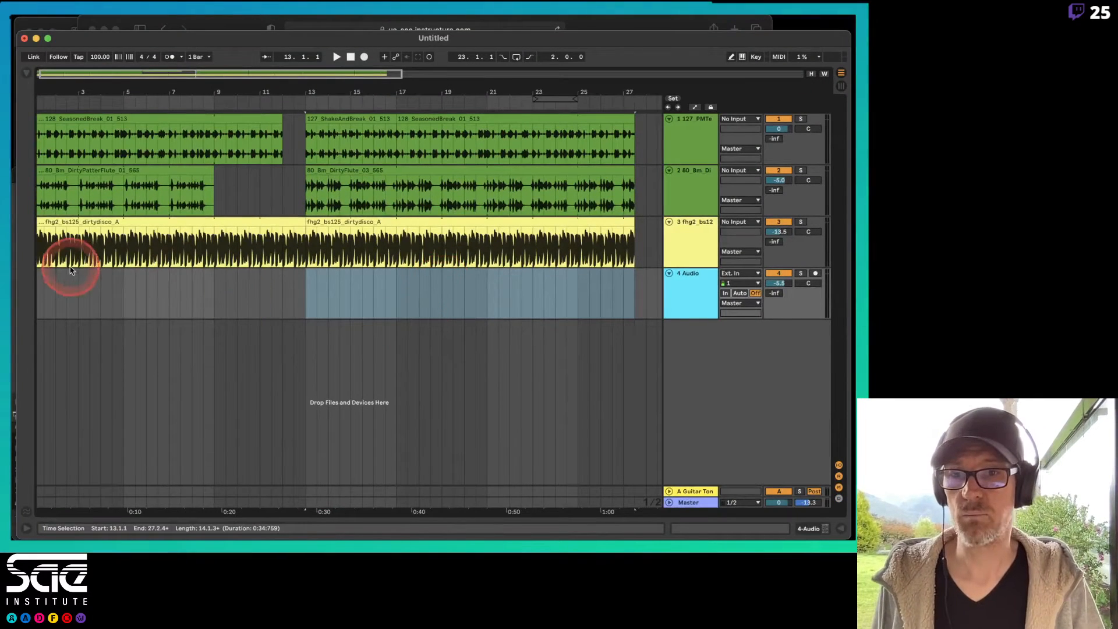
click(39, 288)
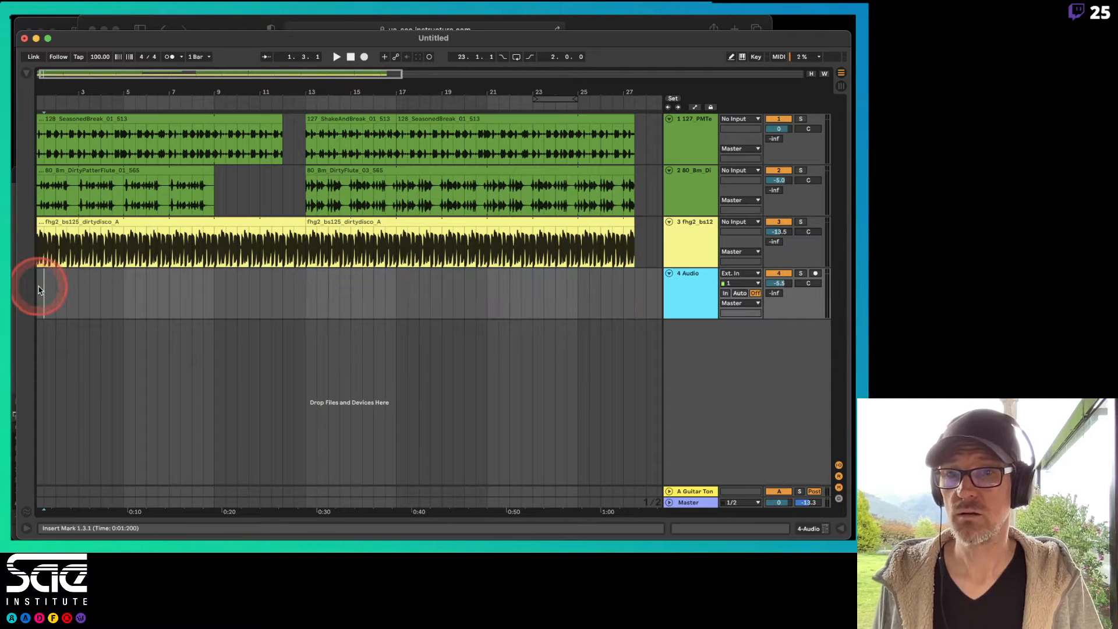
click(351, 57)
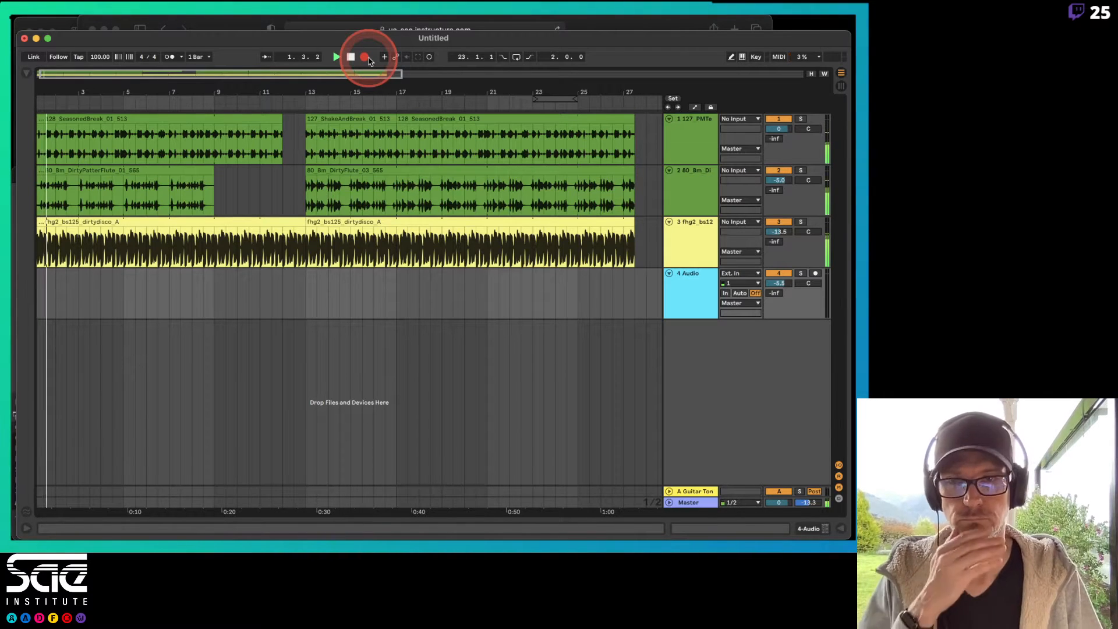
key(space)
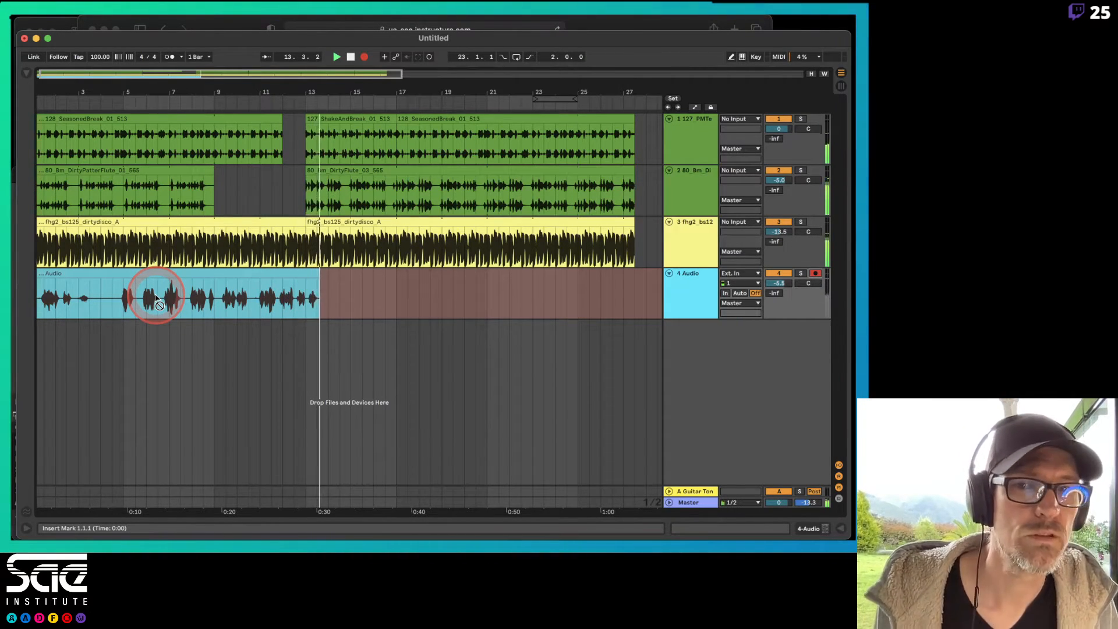
key(space)
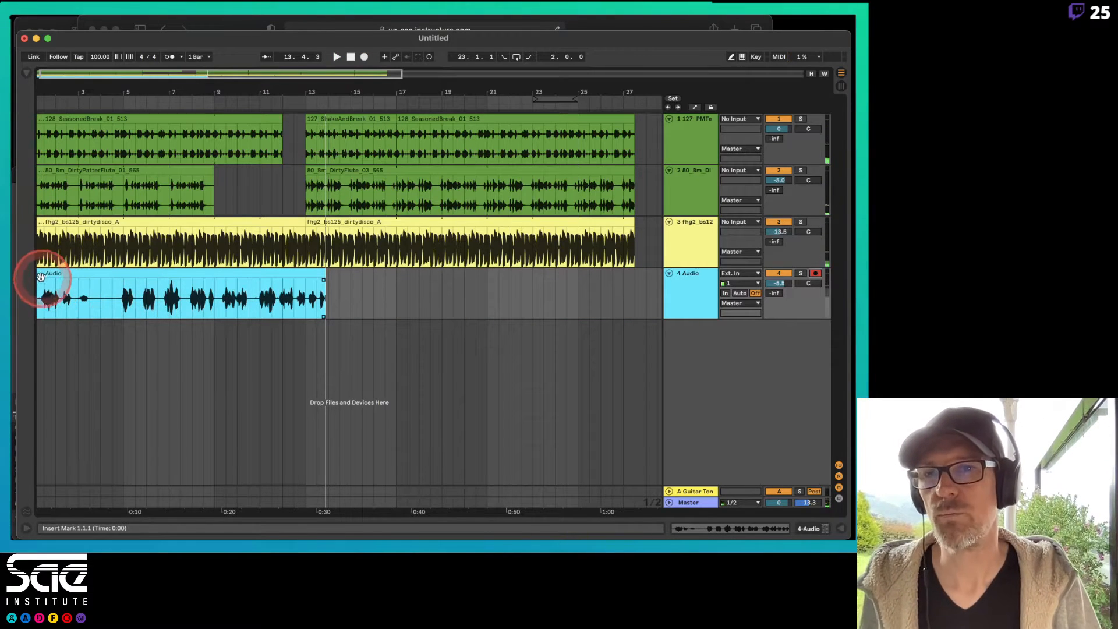
Trim the start of the recorded Audio clip to 4.3.1 and disarm its track.
drag(81, 97, 85, 99)
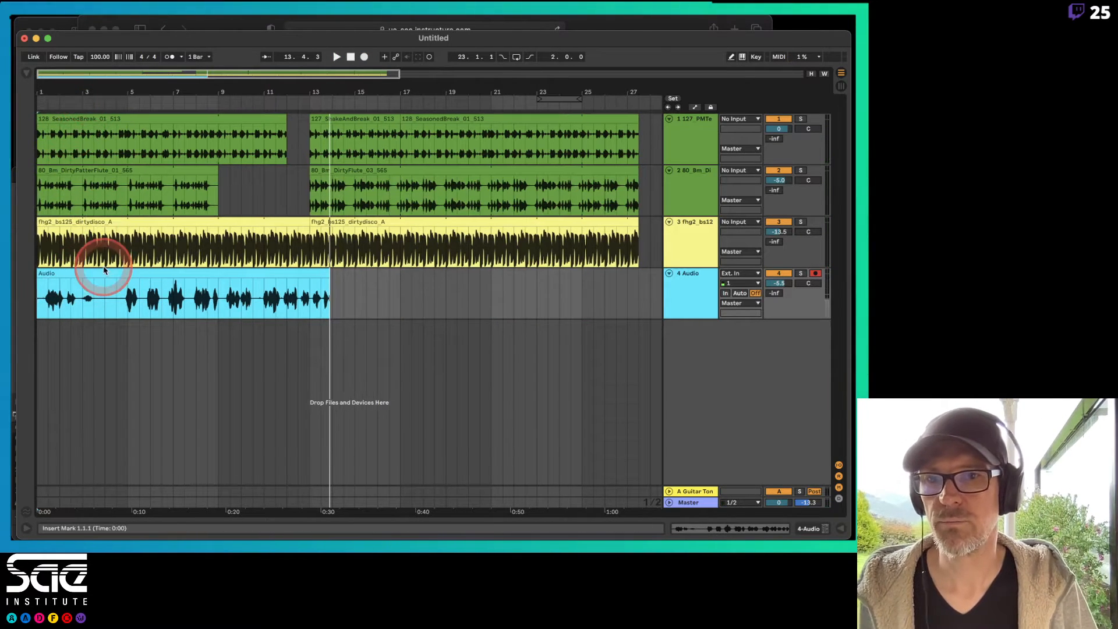
drag(39, 274, 130, 273)
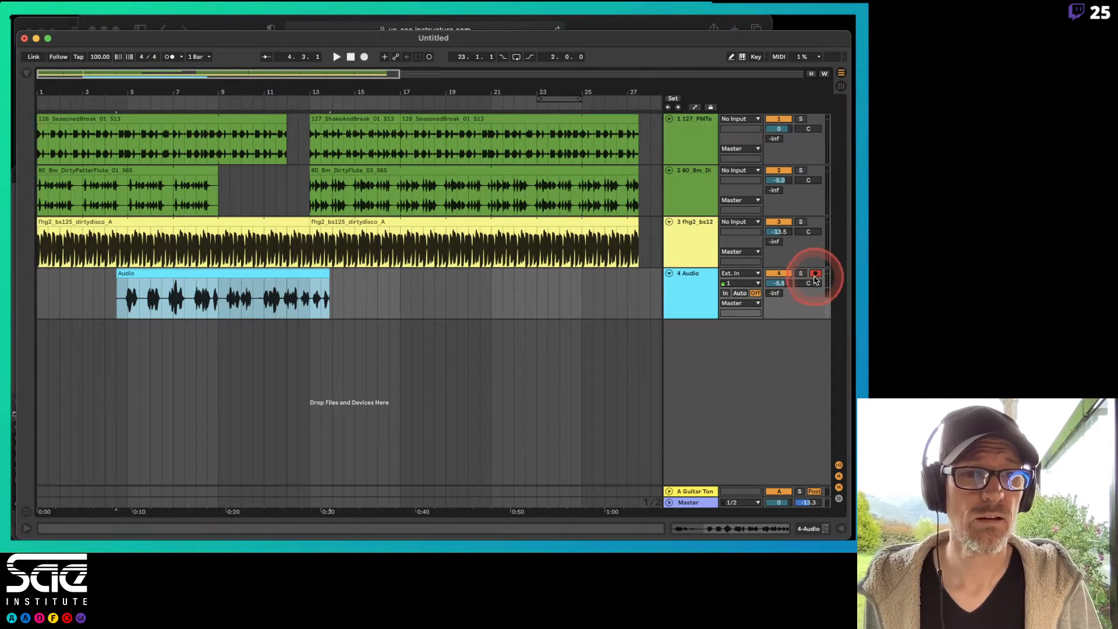
click(815, 275)
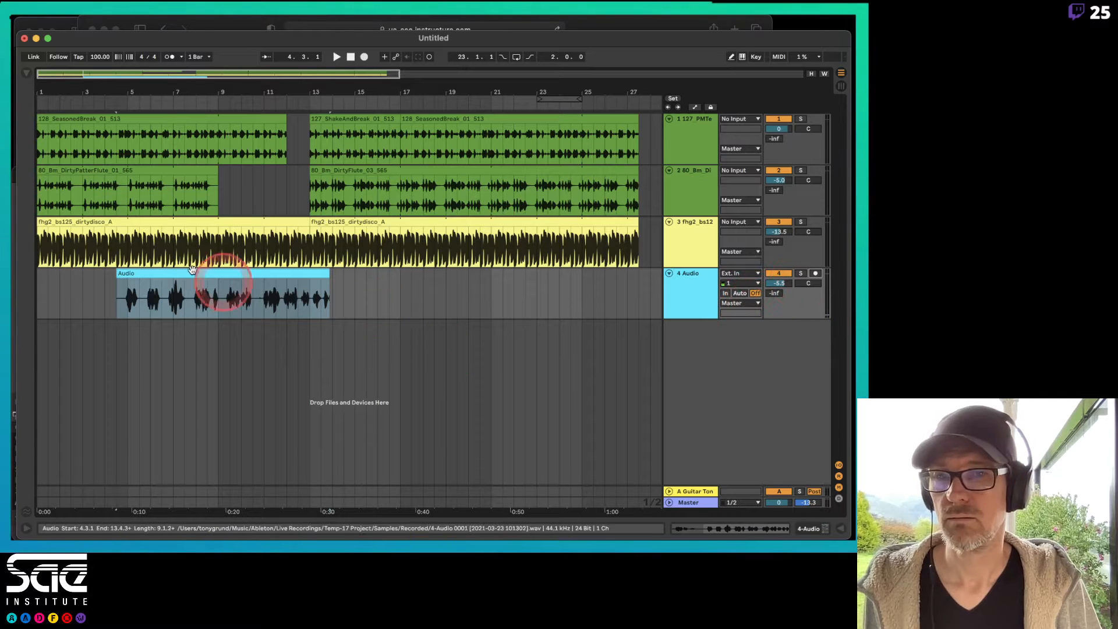
Play back the arrangement from bar 4 to hear the recorded microphone clip.
click(110, 297)
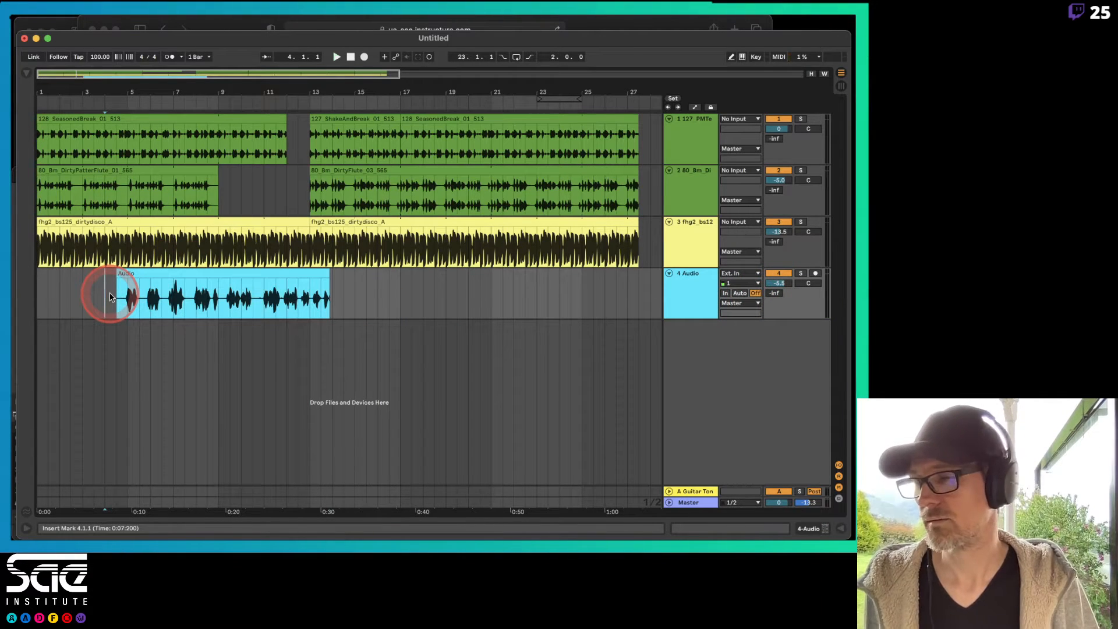
key(space)
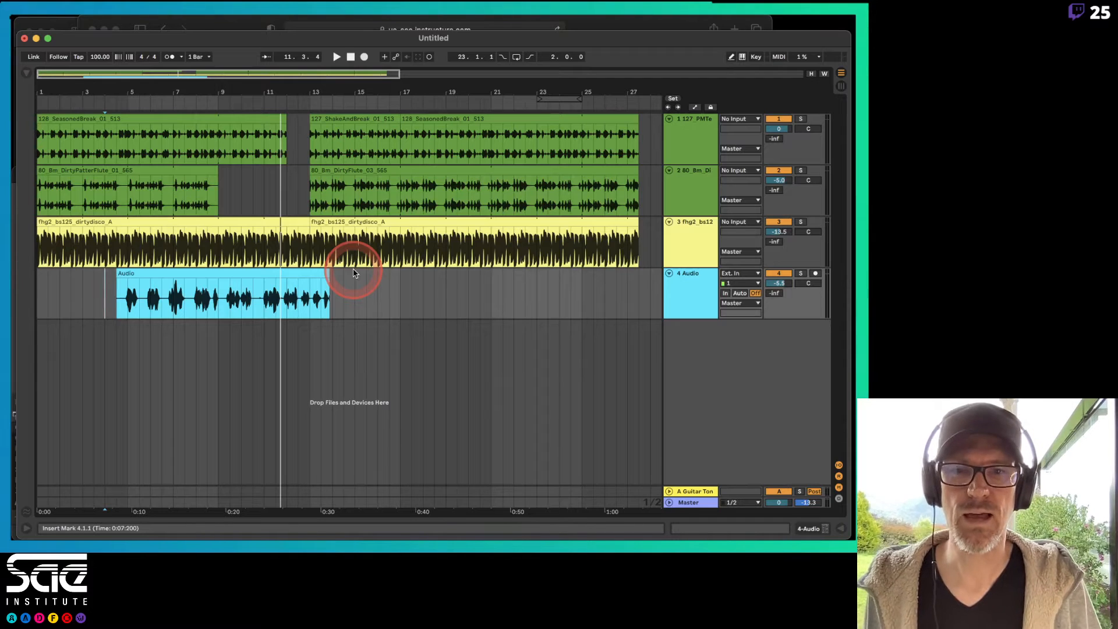
Switch to the 26 Ableton Audio Recording.pdf notes and read page 2 on recording and locators.
key(super+Tab)
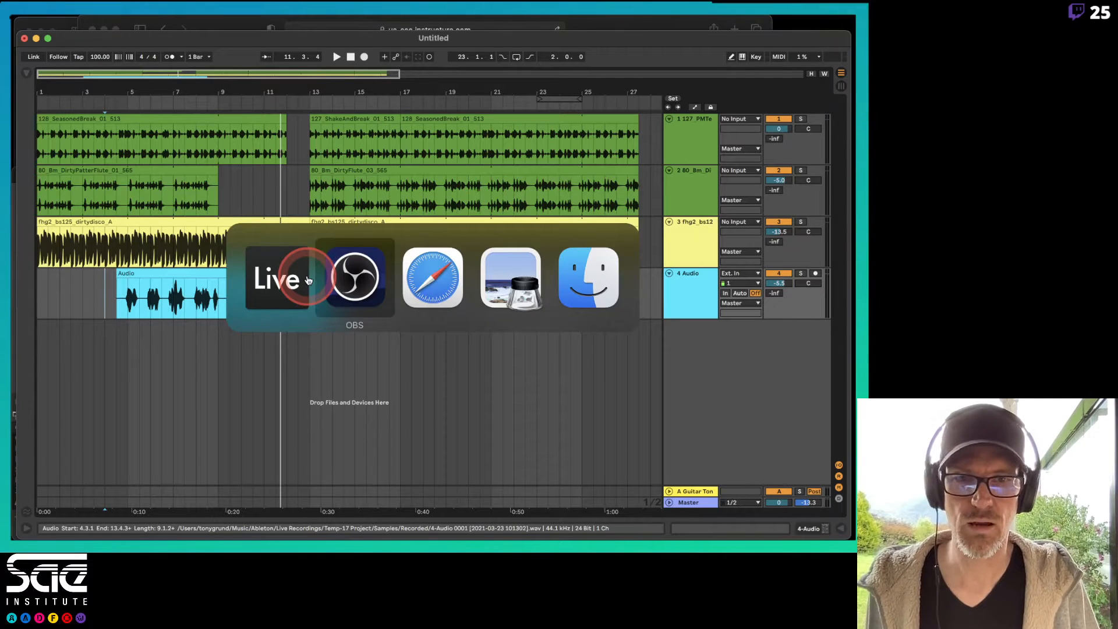
key(super+Tab)
key(super+Tab)
key(super+grave)
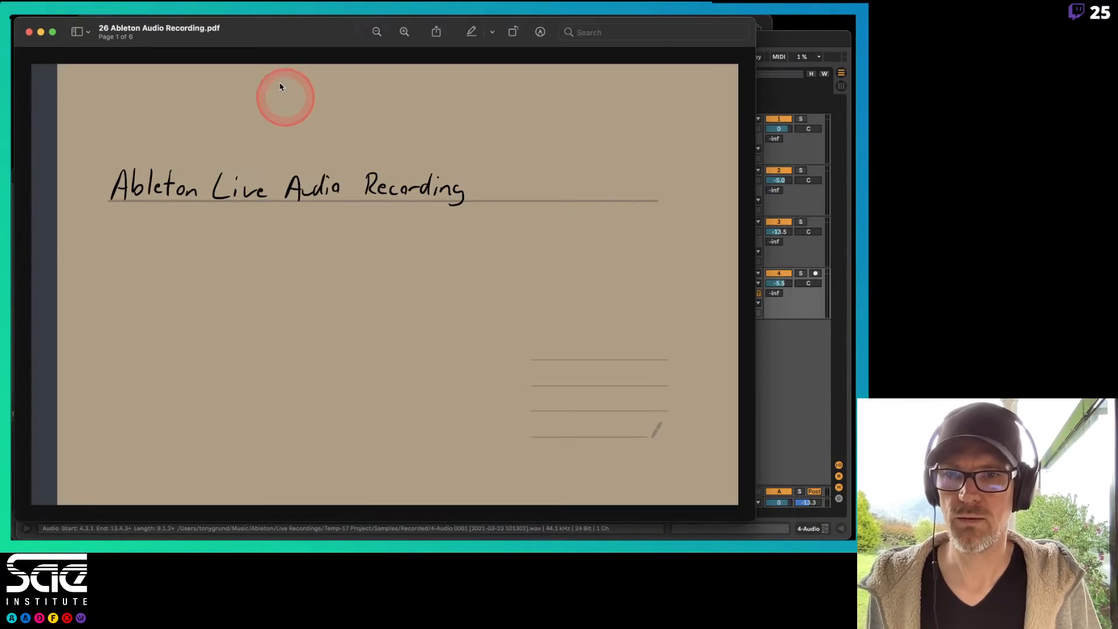
key(Down)
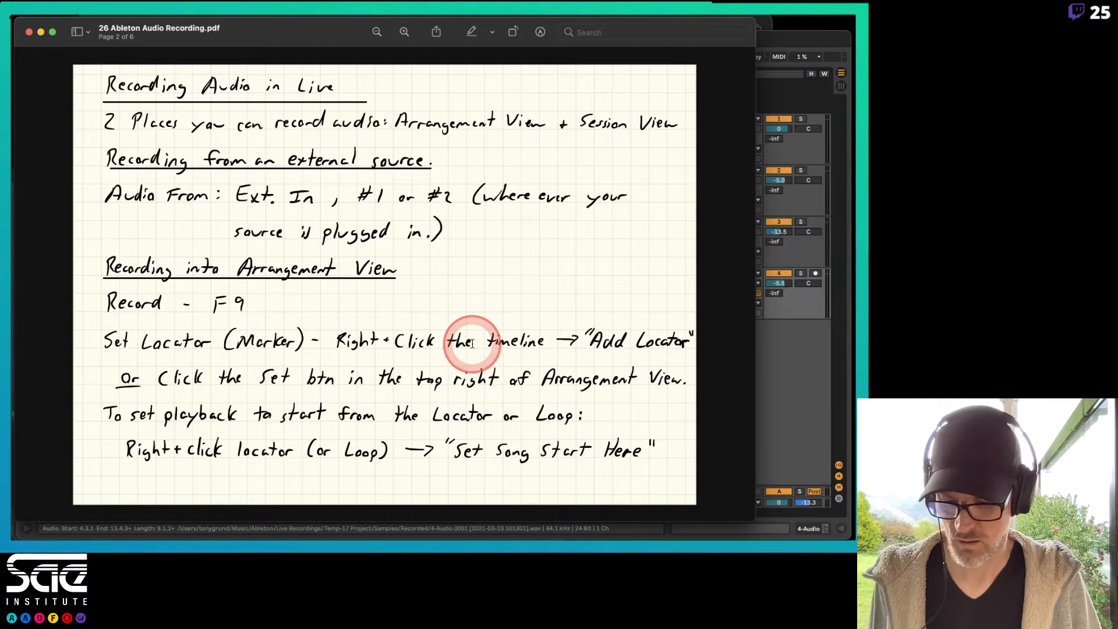
Return to Ableton Live and add a locator named V1 at bar 5 of the timeline.
click(829, 38)
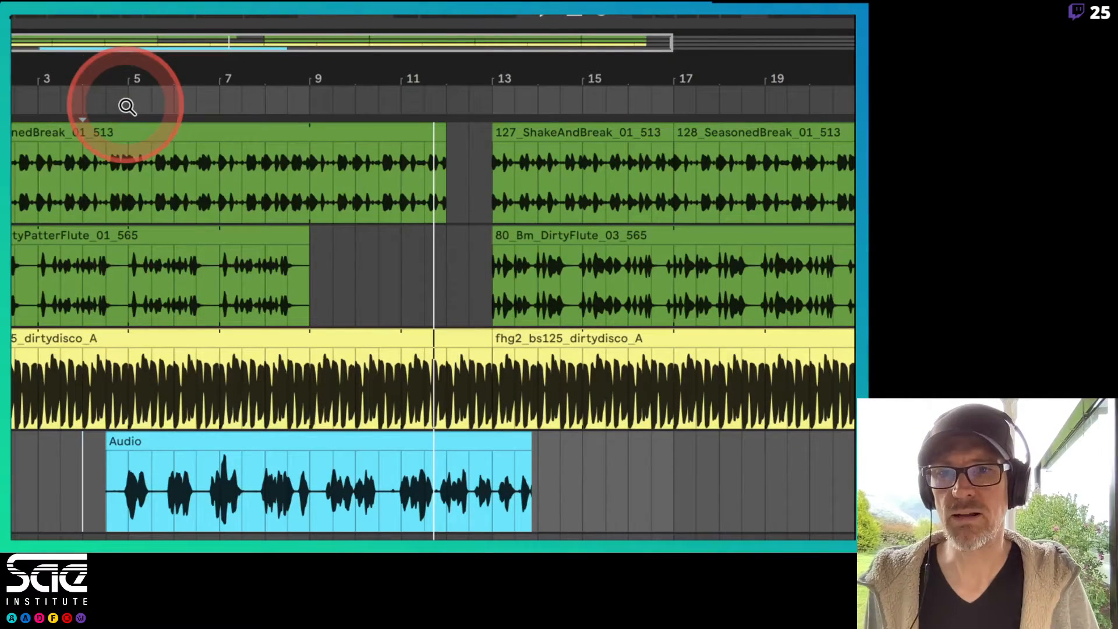
right_click(127, 106)
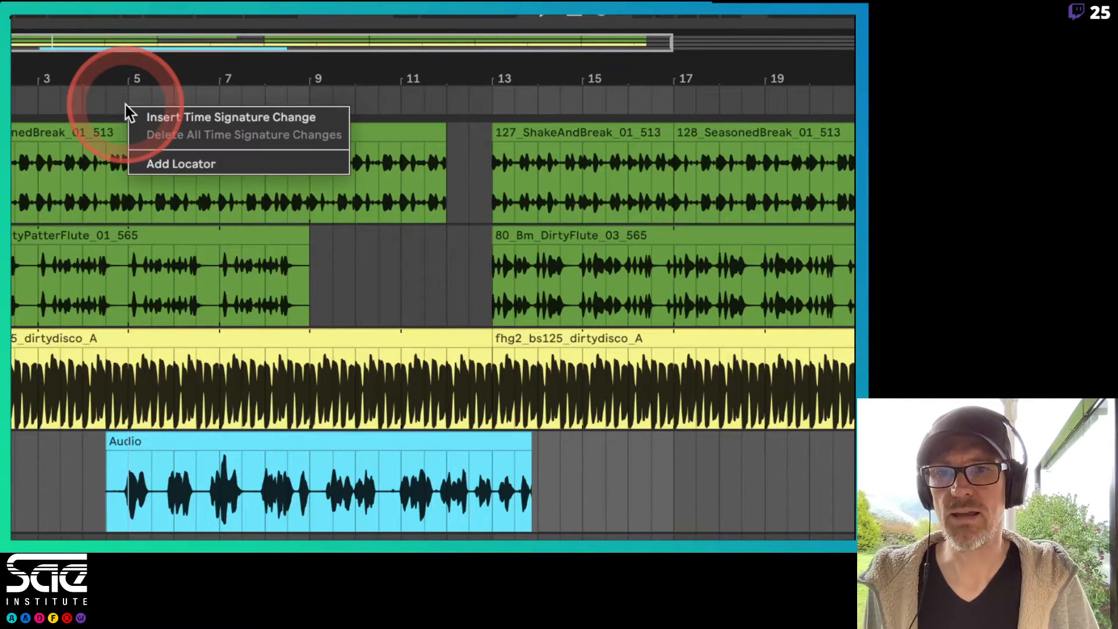
click(146, 163)
text(V1)
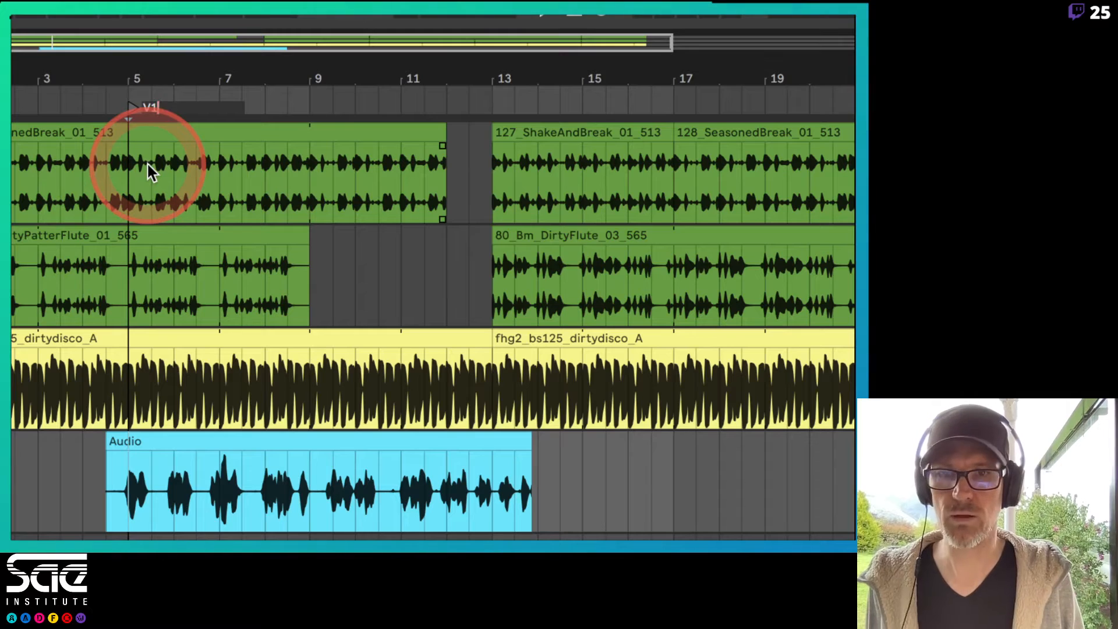
key(Return)
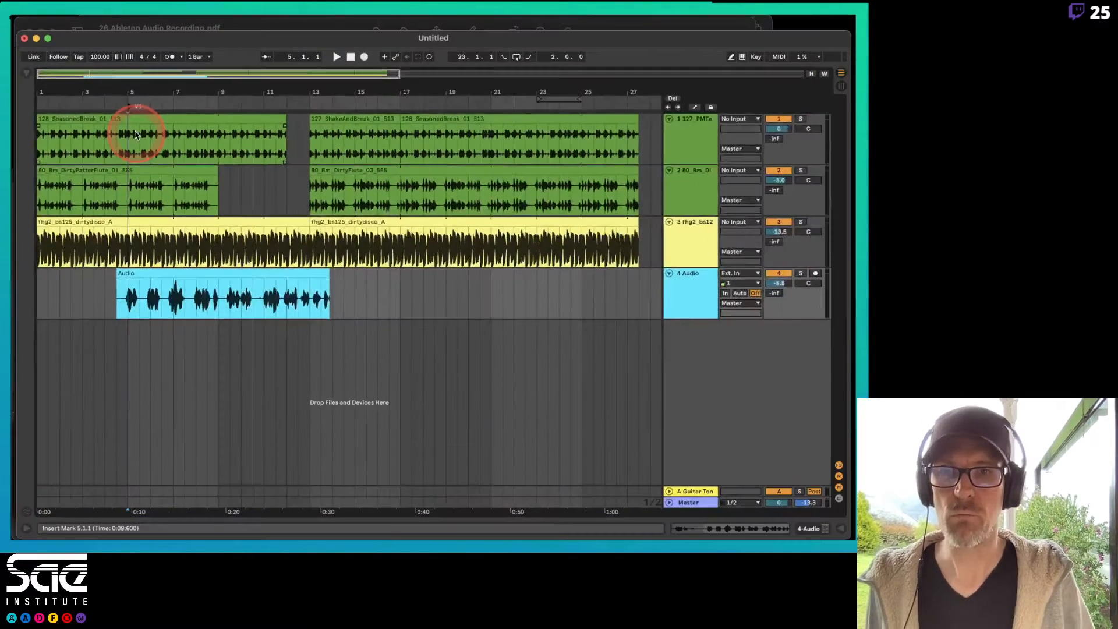
Check the PDF notes for the alternative way to set a locator, and return to Ableton Live.
key(Tab)
key(Tab)
key(super+Tab)
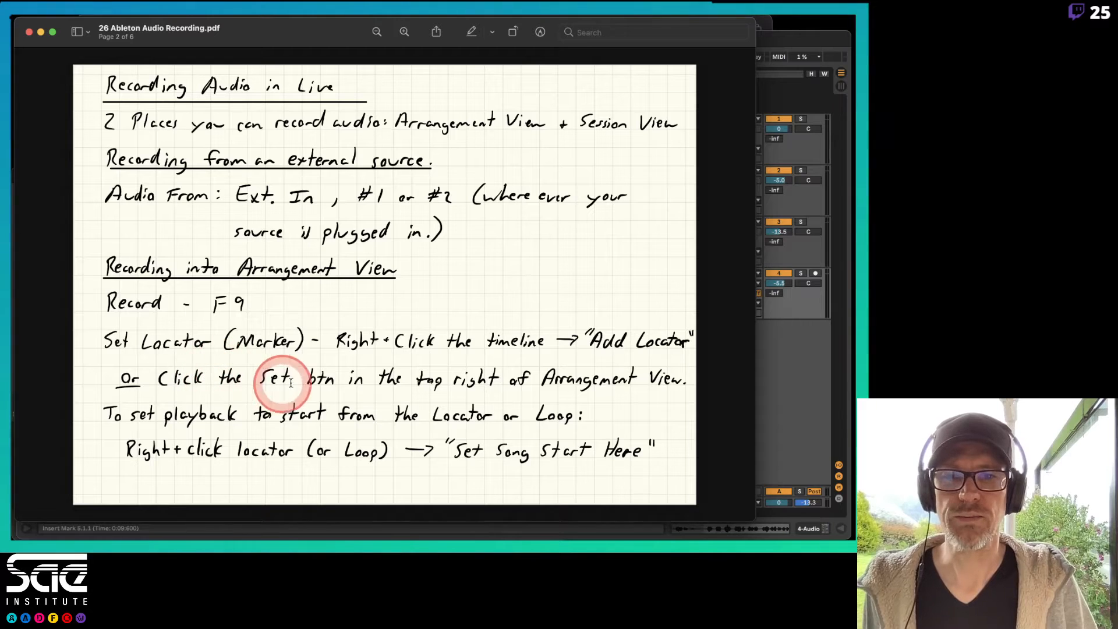
key(super+Tab)
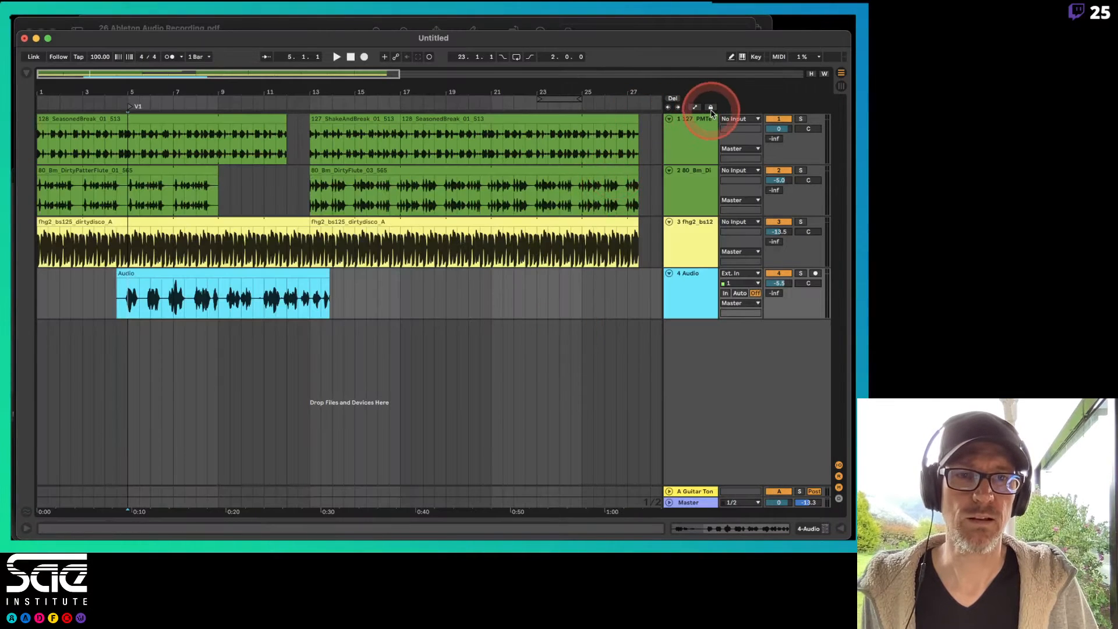
Add a second locator at bar 7 and delete it again.
click(175, 121)
click(173, 139)
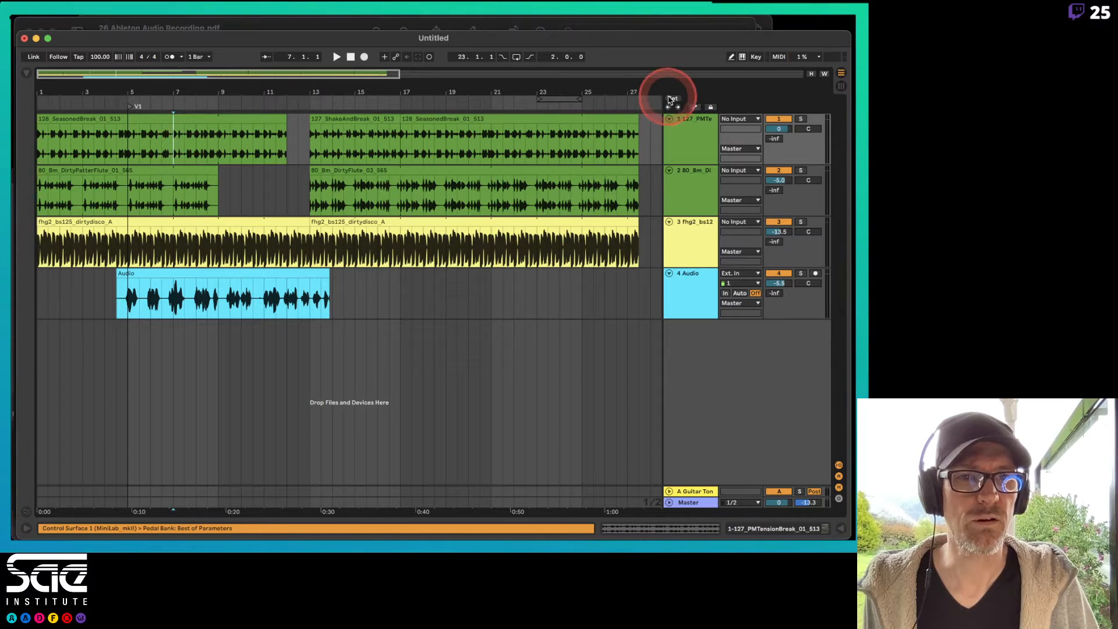
click(672, 101)
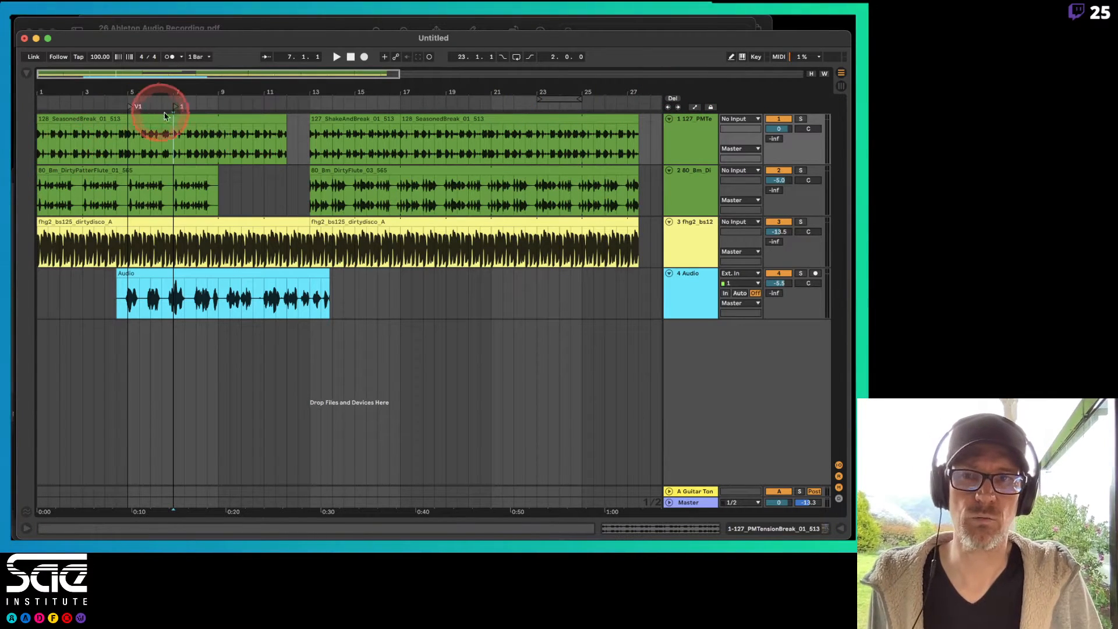
click(177, 107)
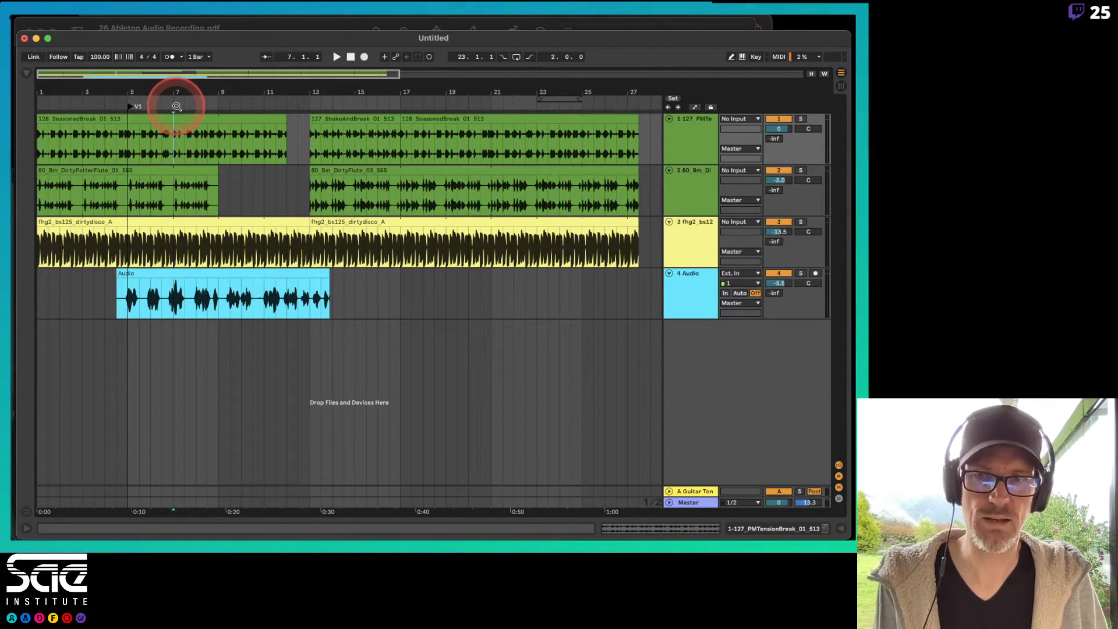
Inspect the V1 locator's options and review the PDF notes on starting playback from a locator, returning to Ableton Live.
click(134, 109)
right_click(131, 107)
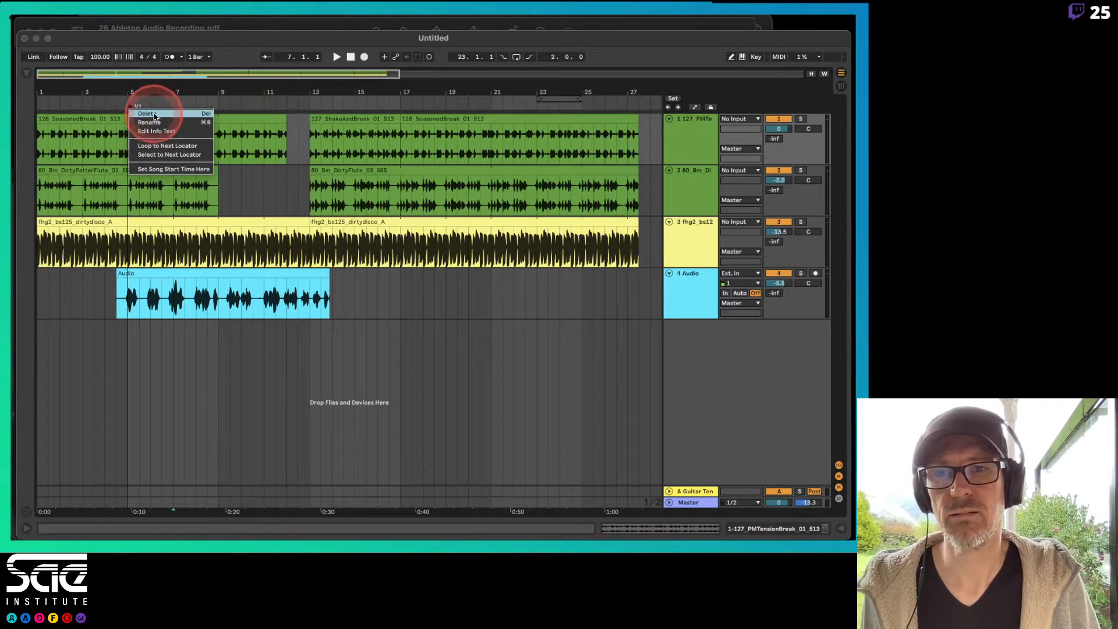
click(180, 90)
key(super+Tab)
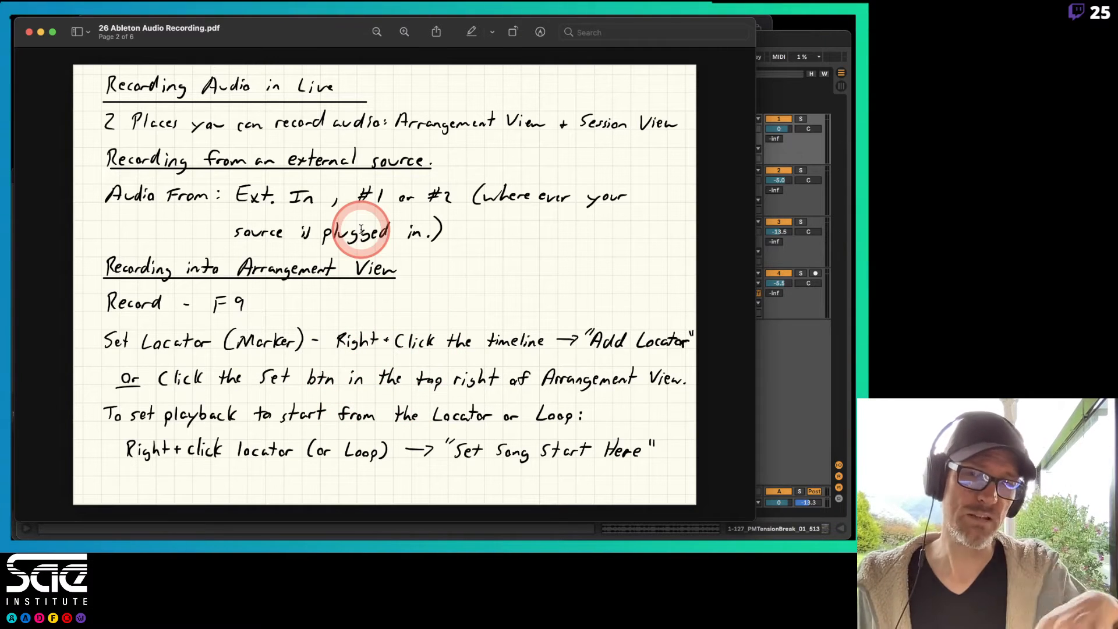
key(super+Tab)
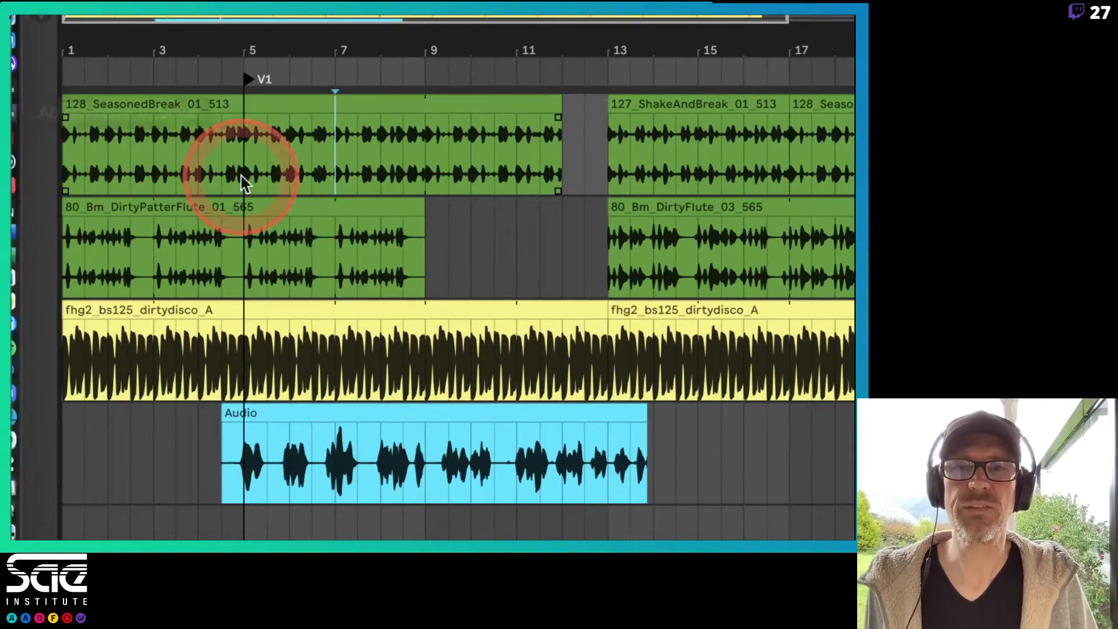
Test playback from different insert positions in the Audio track, including bars 8, 5 and 13.
click(155, 447)
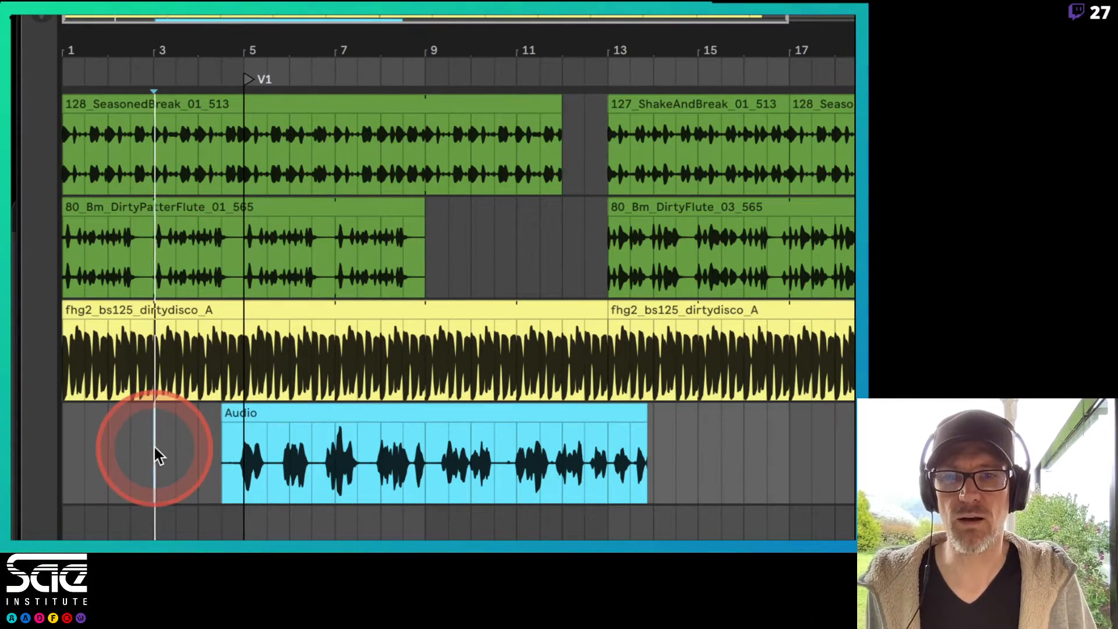
click(378, 454)
key(space)
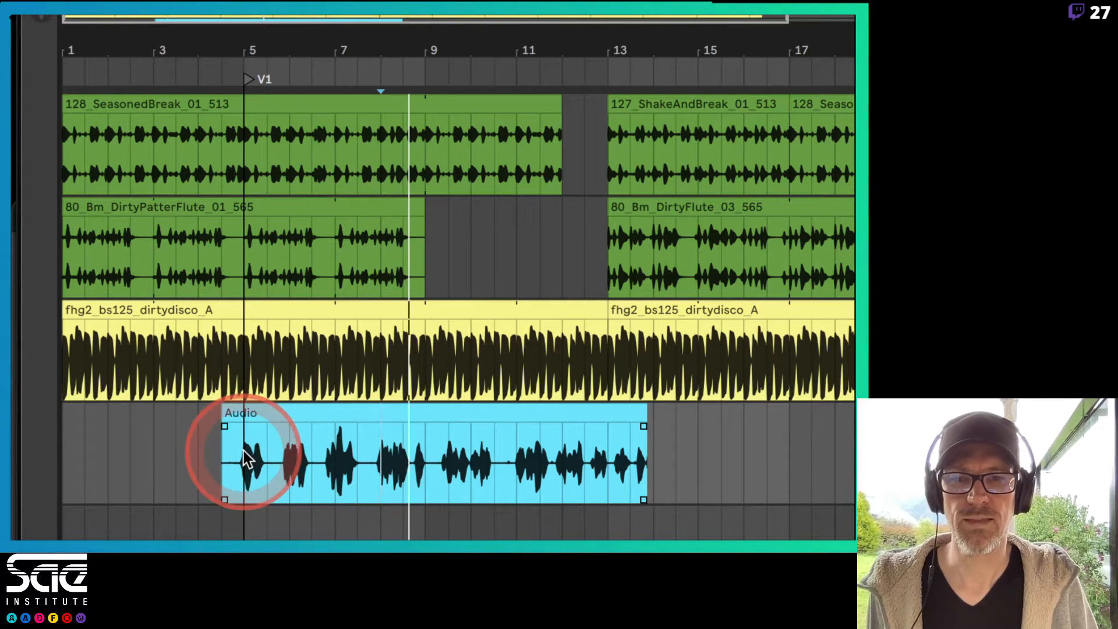
click(244, 449)
key(space)
key(space)
click(615, 451)
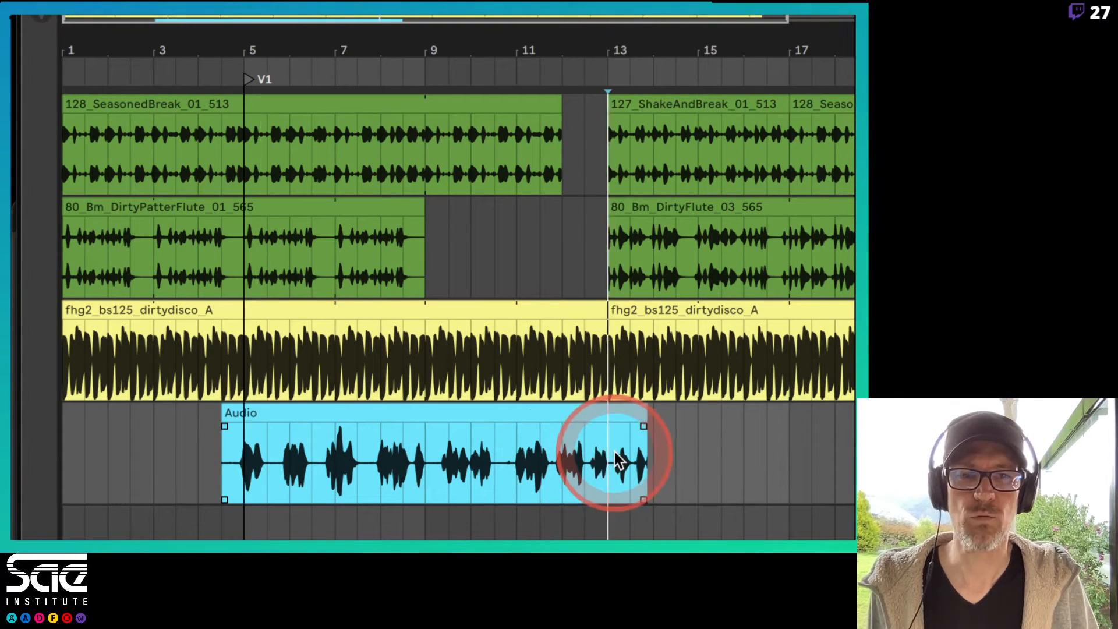
key(space)
Shorten the end of the recorded Audio clip to an off-grid point between bars 10 and 11.
click(641, 412)
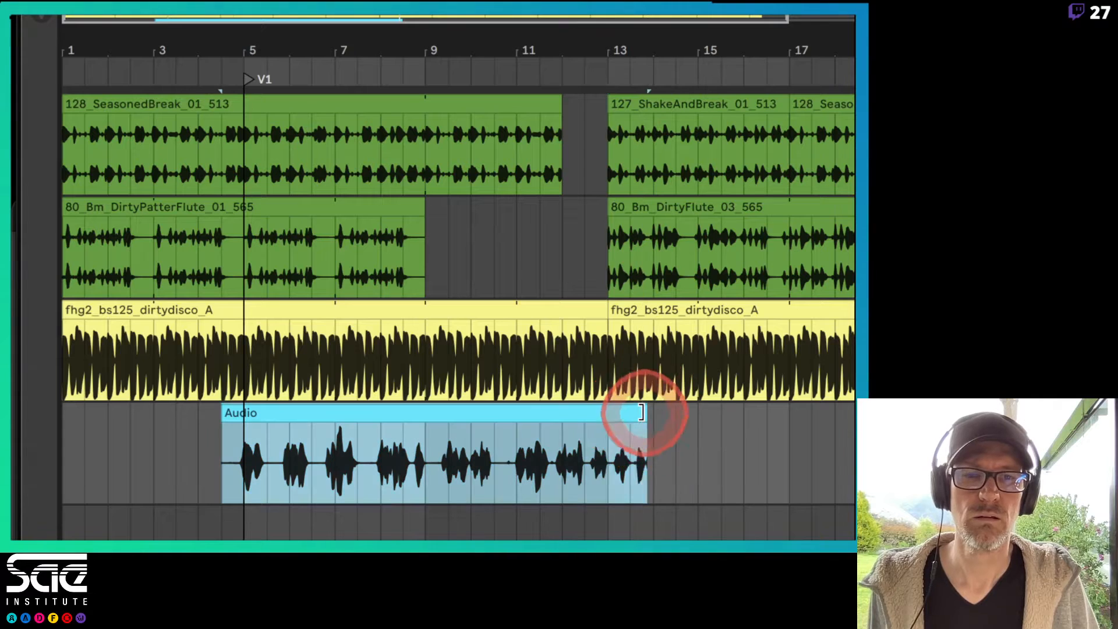
drag(641, 413, 500, 426)
key(super+4)
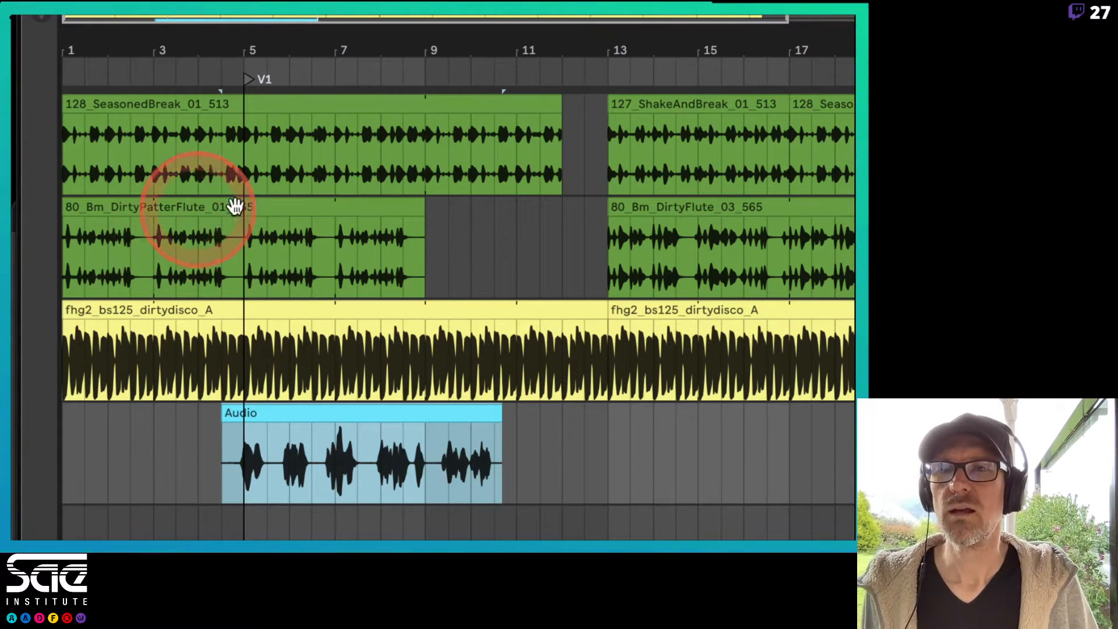
Set the song start time at the V1 locator.
right_click(251, 79)
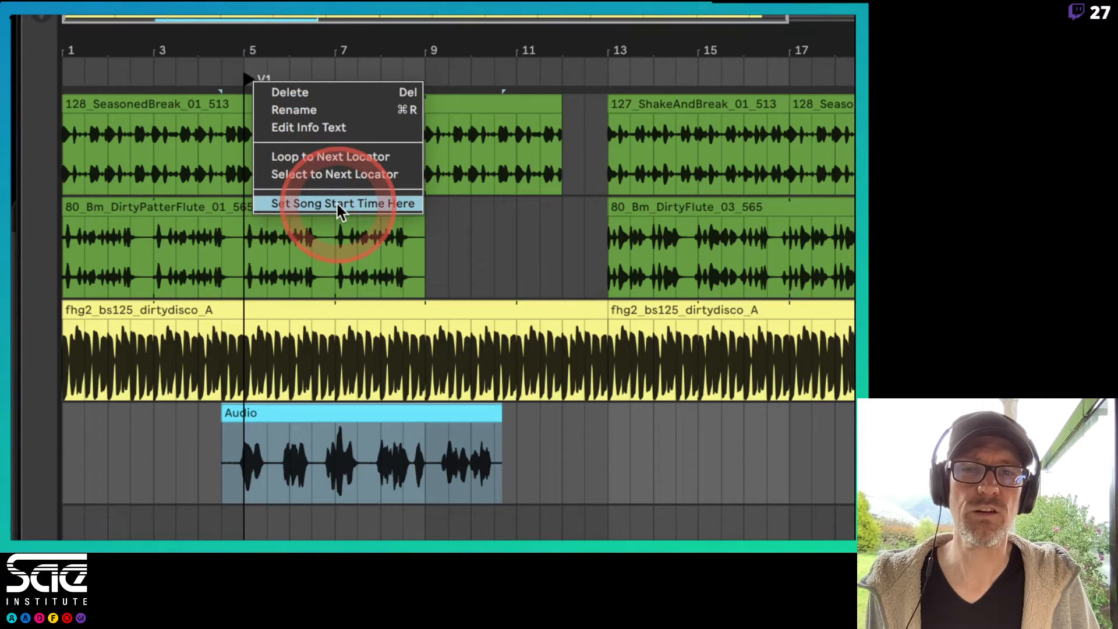
click(347, 201)
click(250, 77)
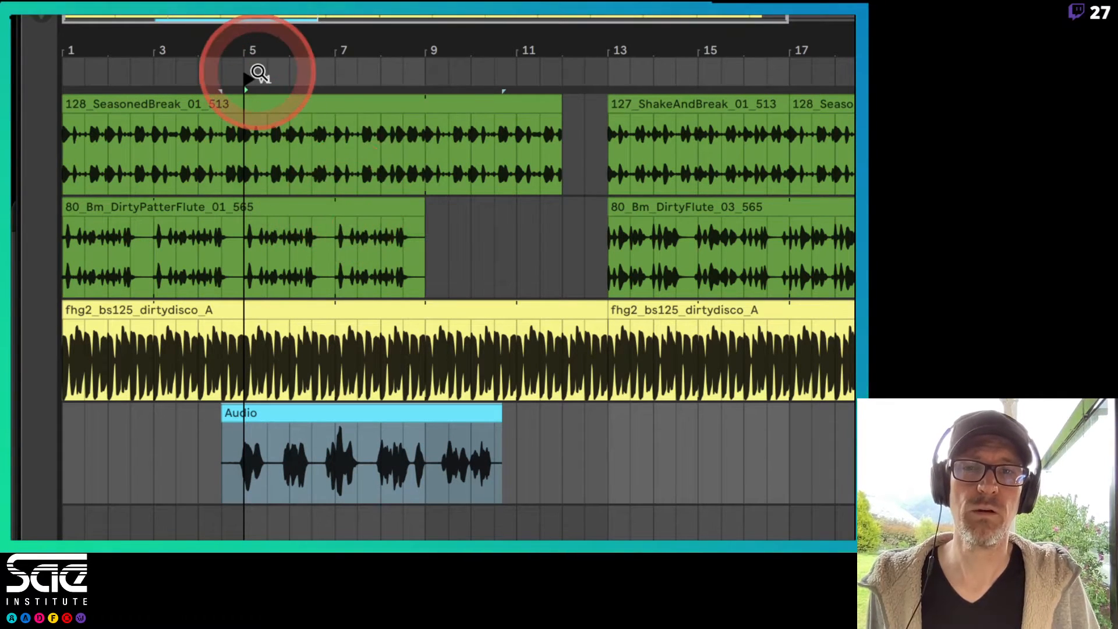
Test where playback starts with insert positions placed at different points in the flute track, including bars 11 and 13.
click(246, 158)
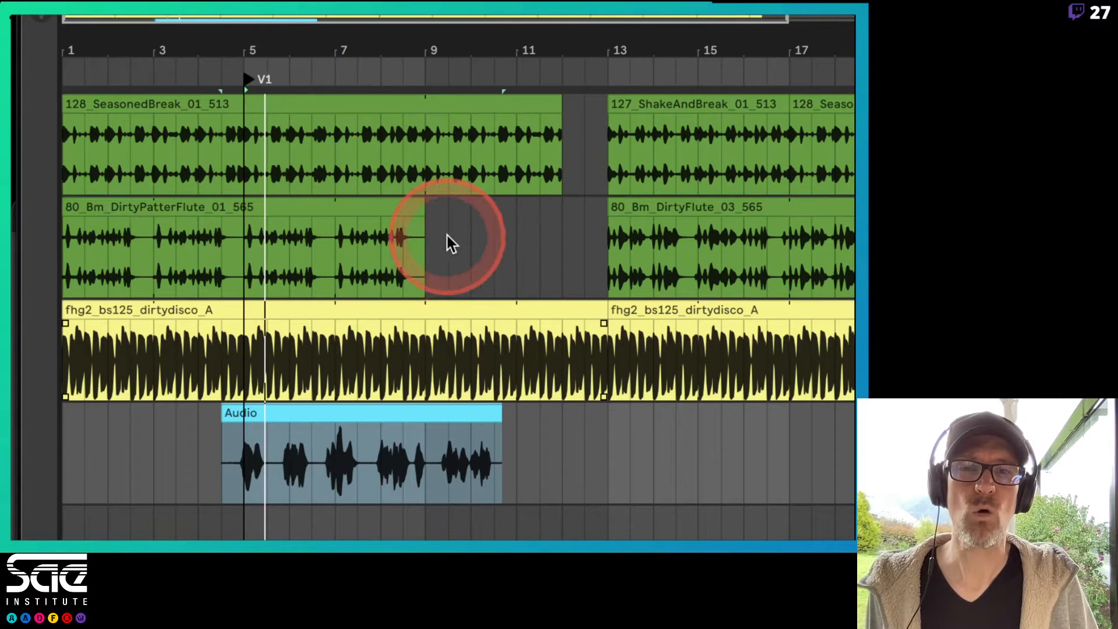
click(420, 246)
key(space)
click(540, 245)
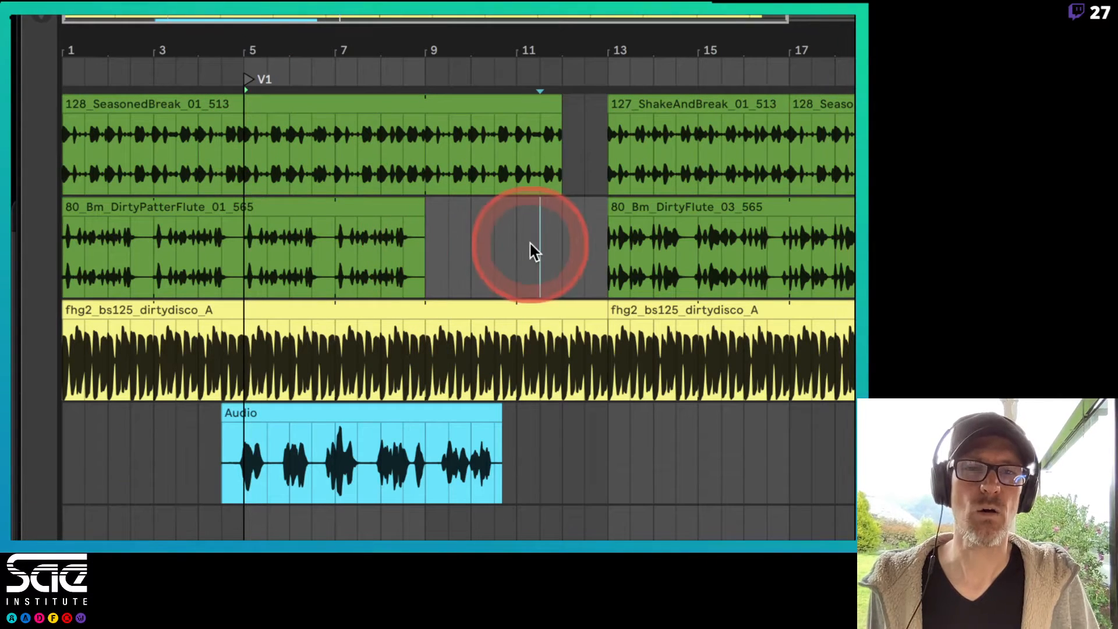
click(618, 251)
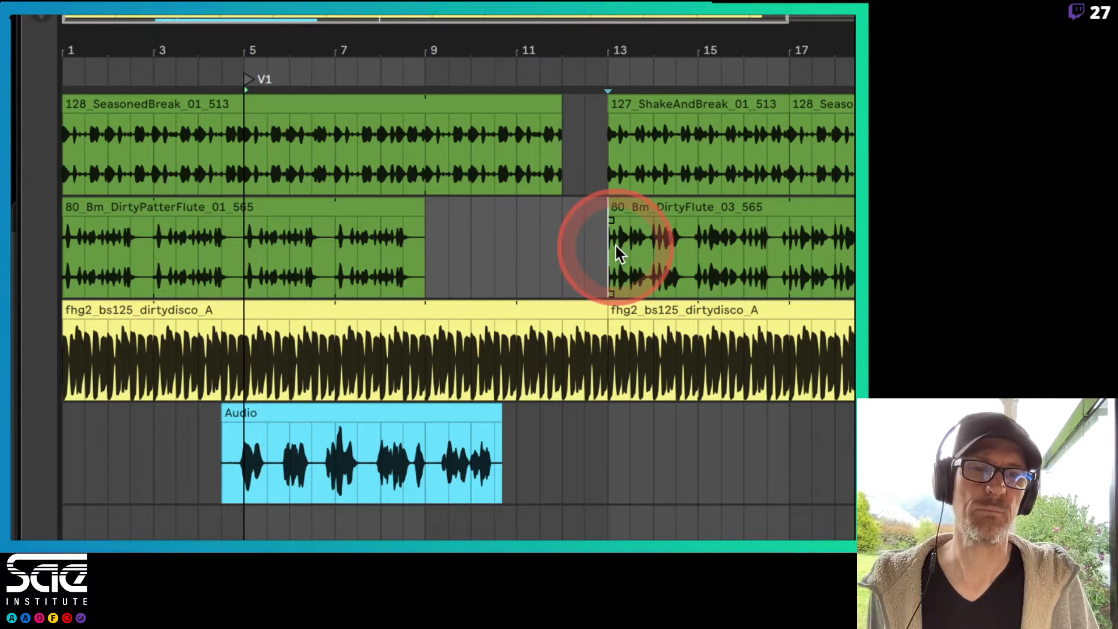
Delete the recorded clip from the Audio track between bars 4 and 11.
click(366, 431)
click(350, 407)
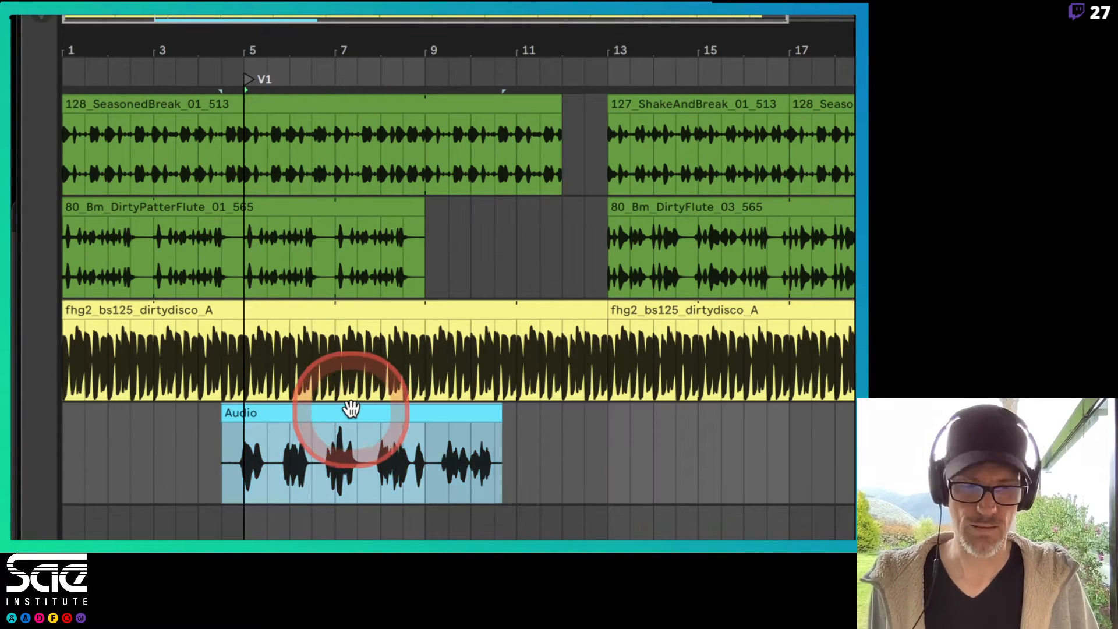
key(Delete)
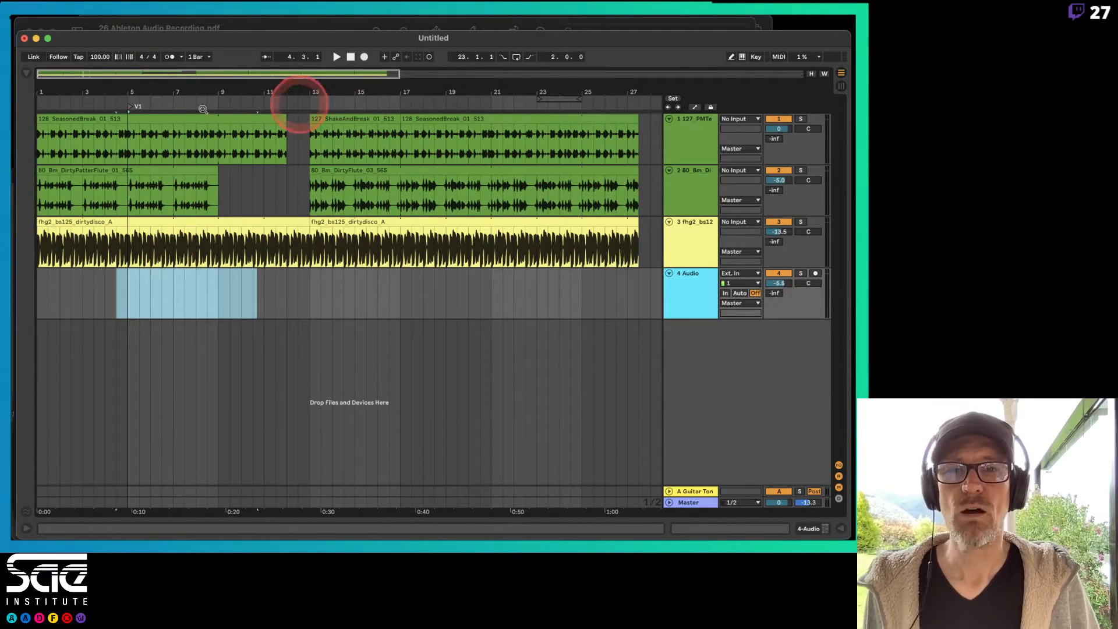
Toggle the Punch-In Switch a few times and leave it on.
drag(122, 103, 120, 96)
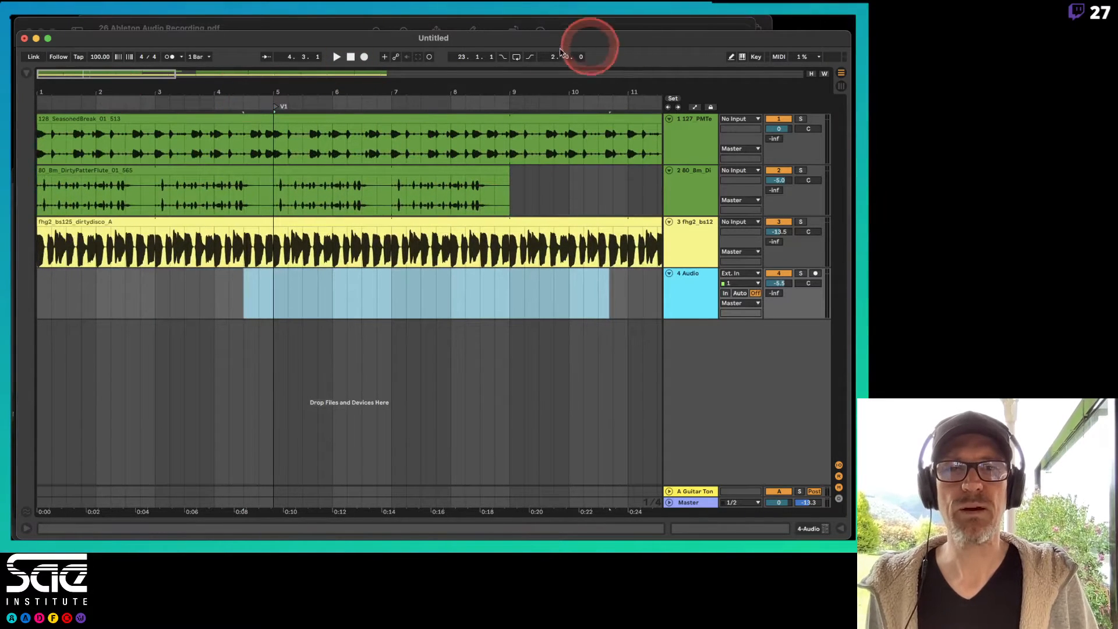
click(505, 61)
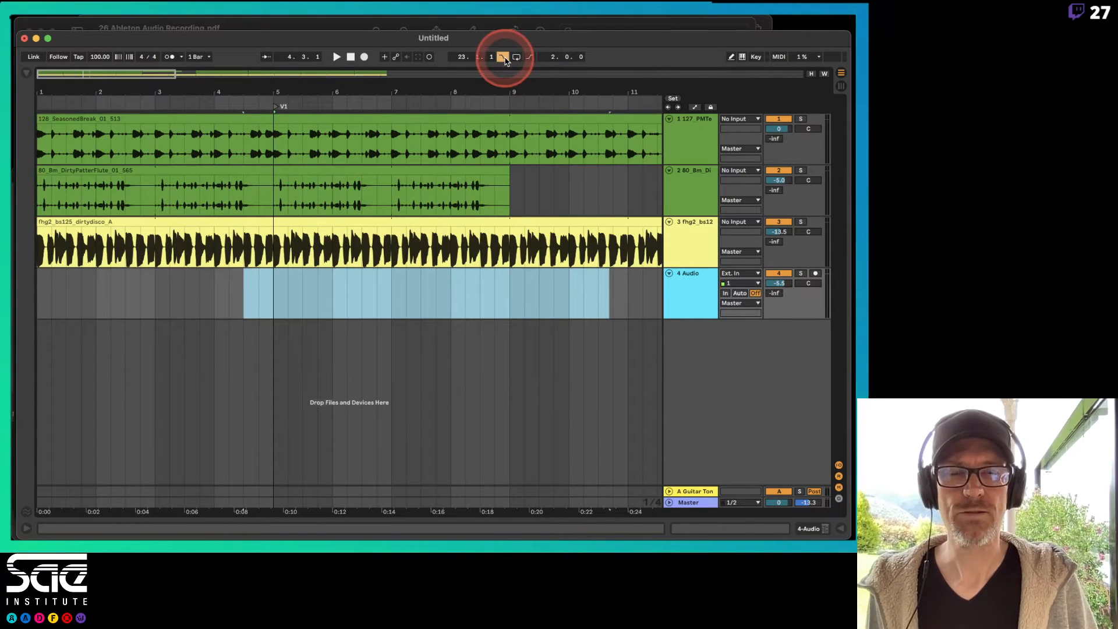
click(504, 61)
click(505, 61)
click(505, 61)
click(505, 61)
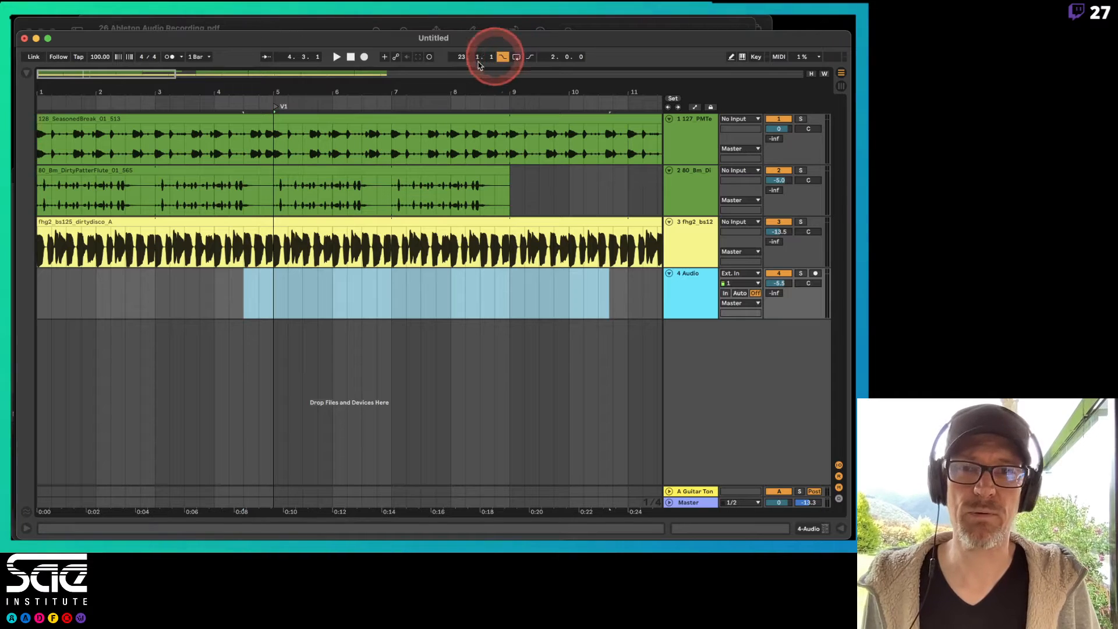
Clear the song start time from the V1 locator at bar 5.
click(276, 111)
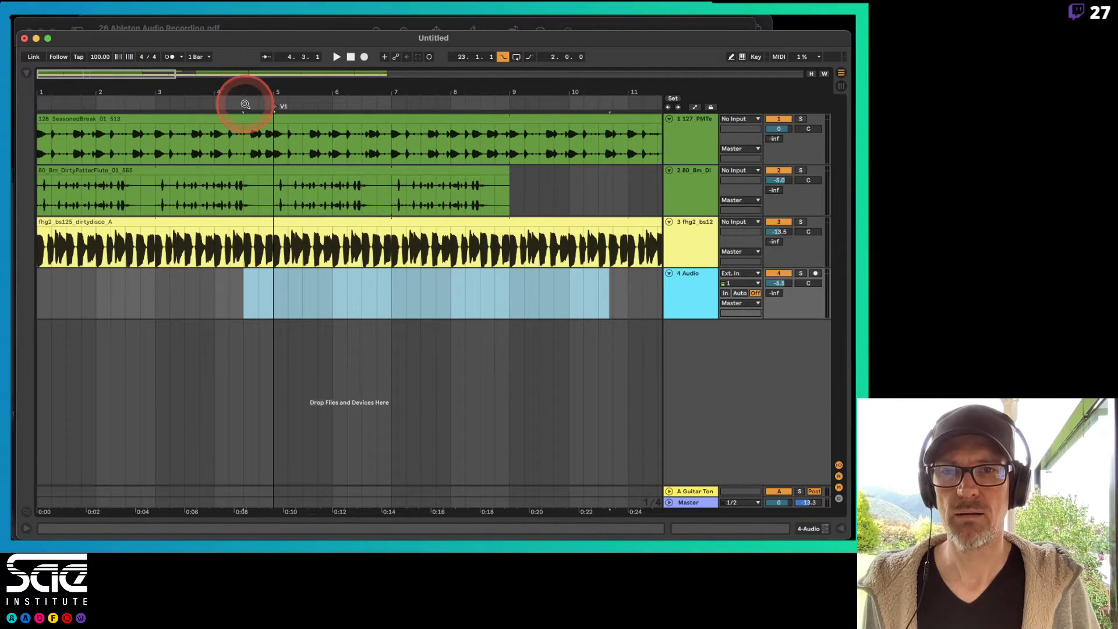
right_click(273, 111)
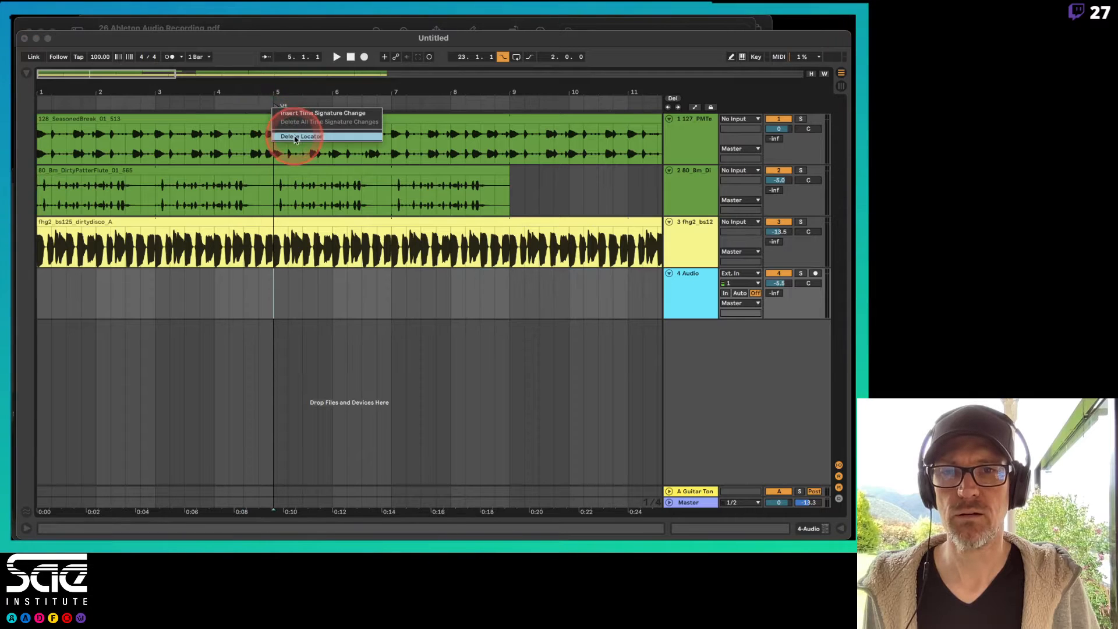
click(291, 133)
right_click(276, 111)
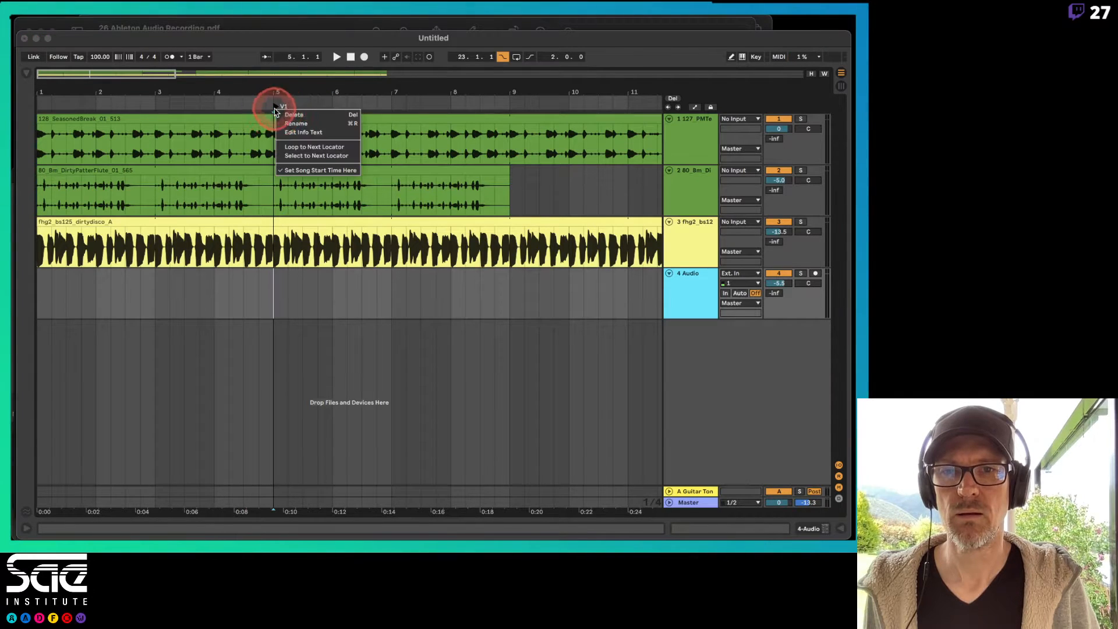
click(309, 170)
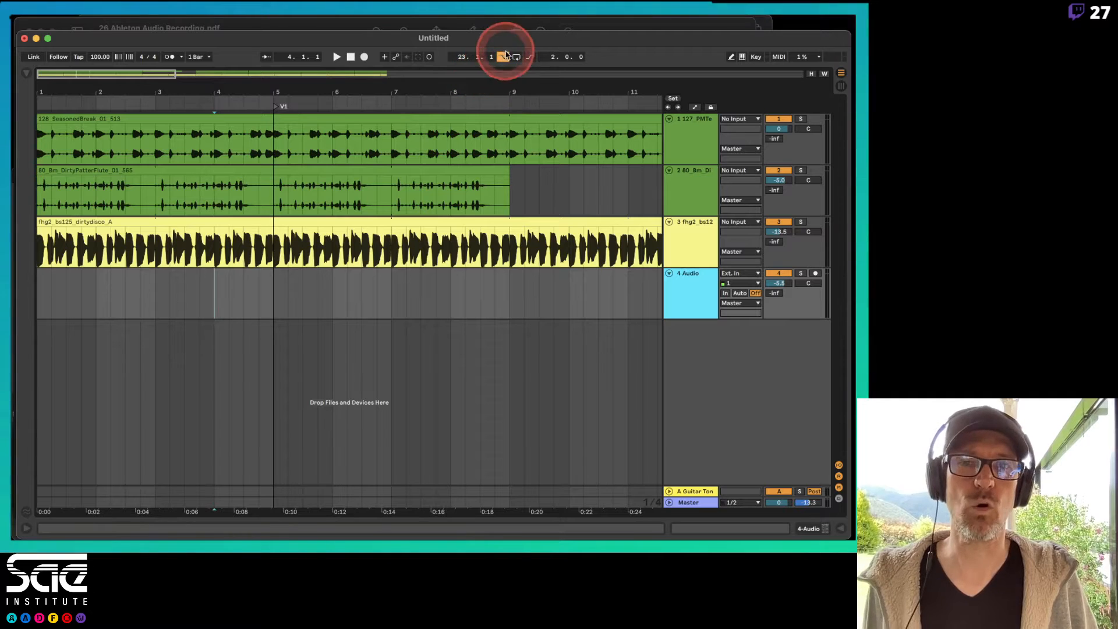
Switch to 26 Ableton Audio Recording.pdf and read page 3 on the track's monitor position, returning to Live.
click(336, 73)
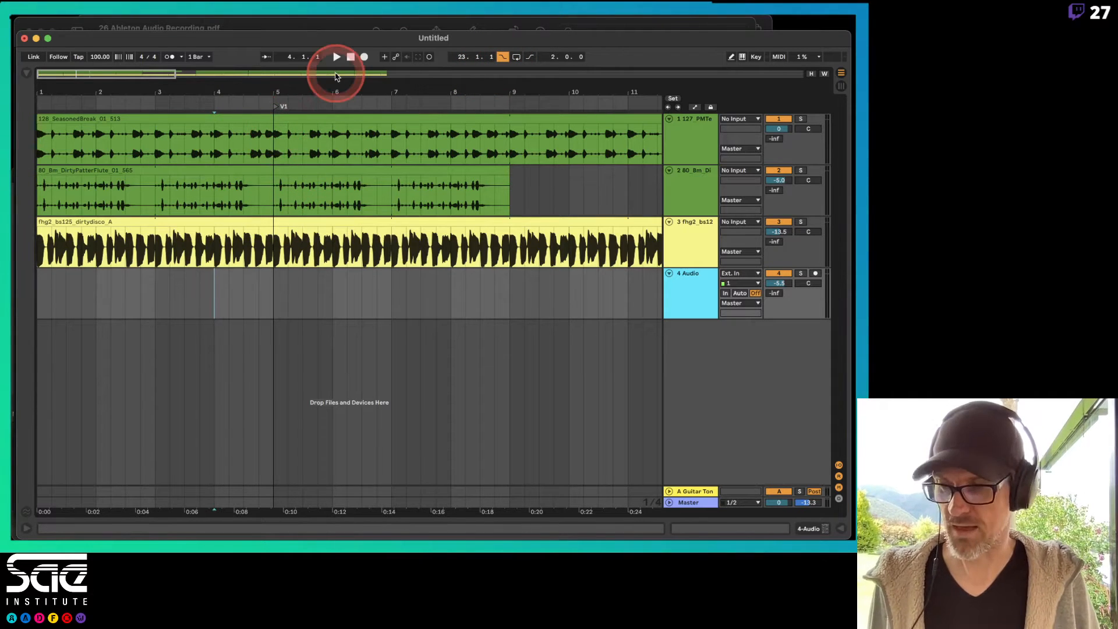
key(super+Tab)
scroll(375, 175, down, 5)
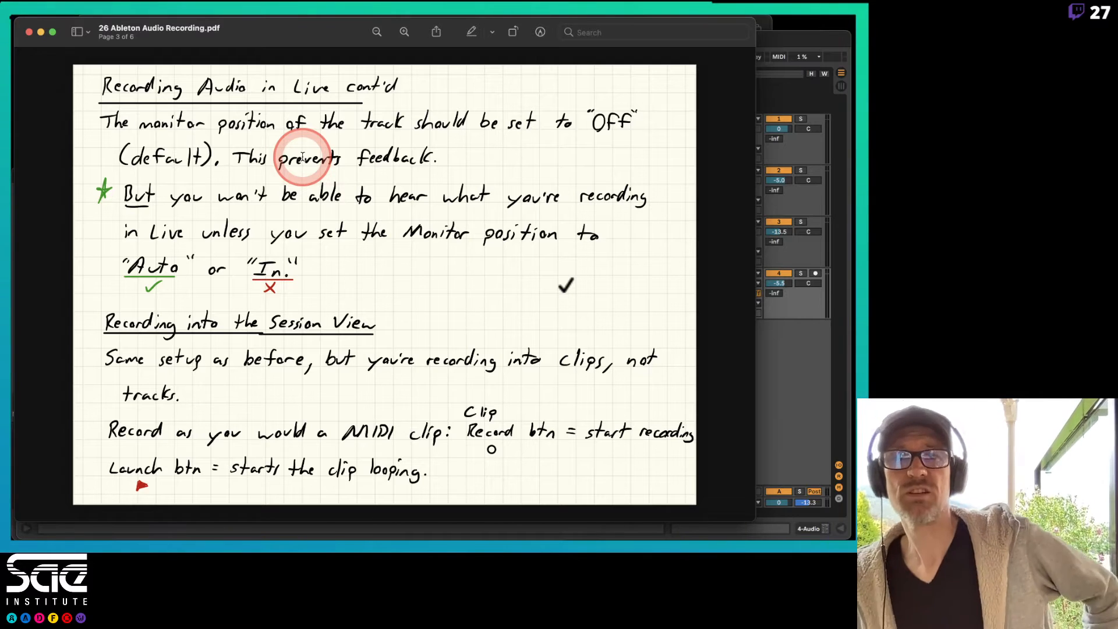
click(835, 425)
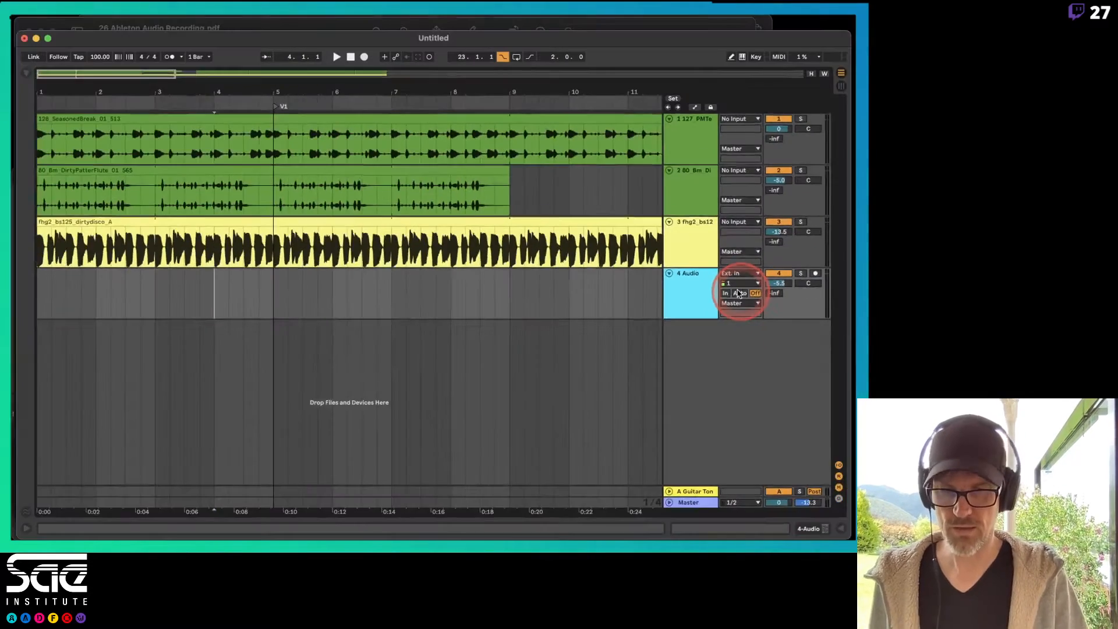
Arm the Audio track in Session View and compare its In, Auto and Off monitor settings, ending on Off.
key(Tab)
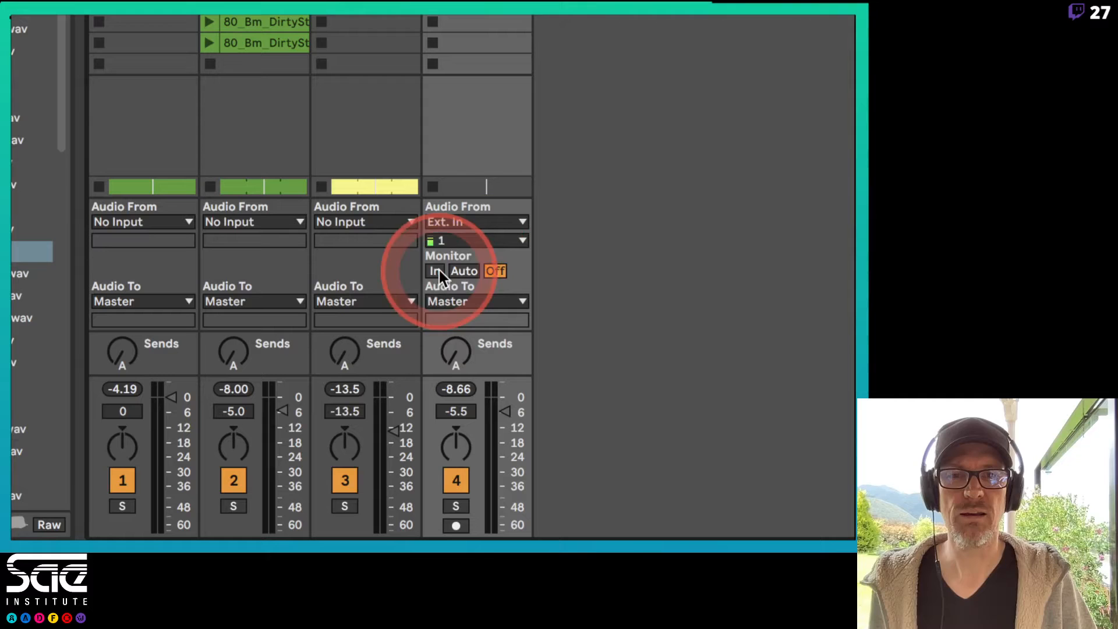
click(458, 262)
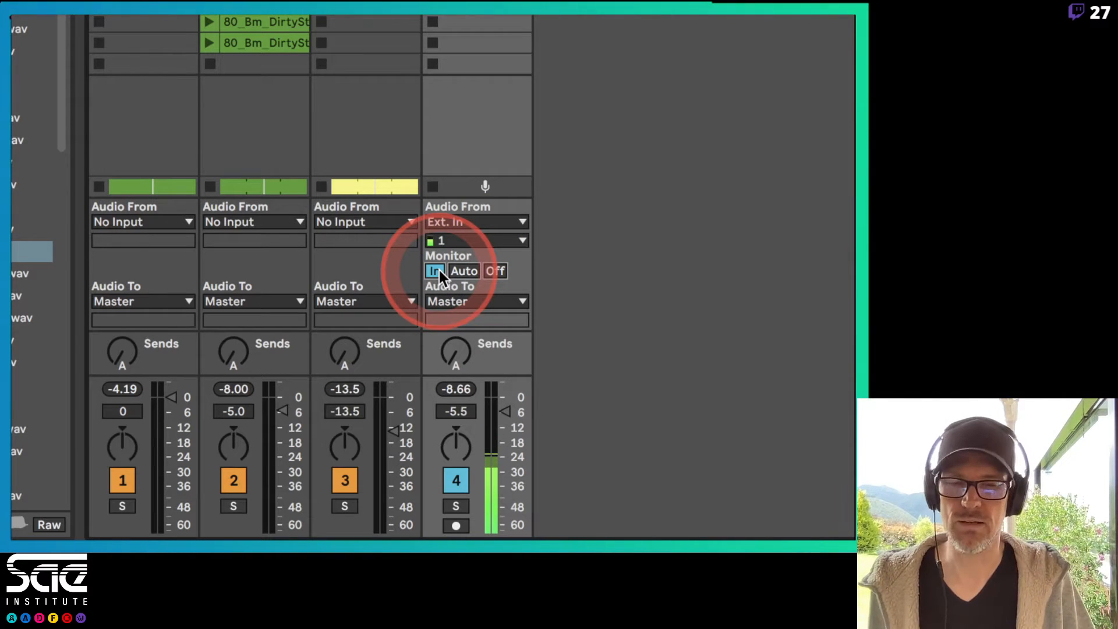
click(463, 270)
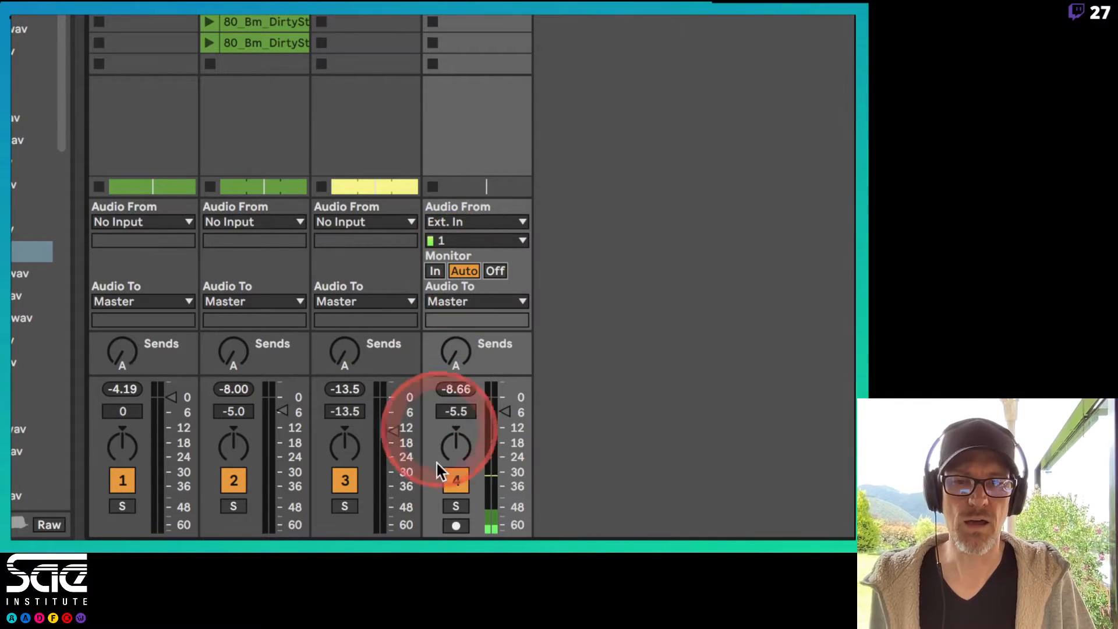
click(452, 528)
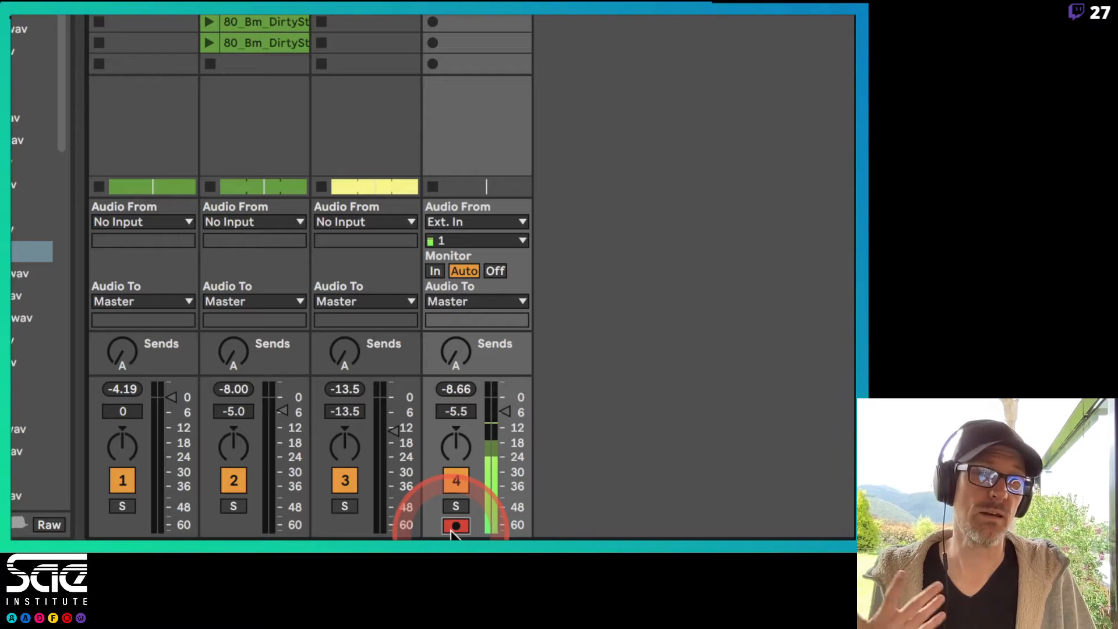
click(492, 275)
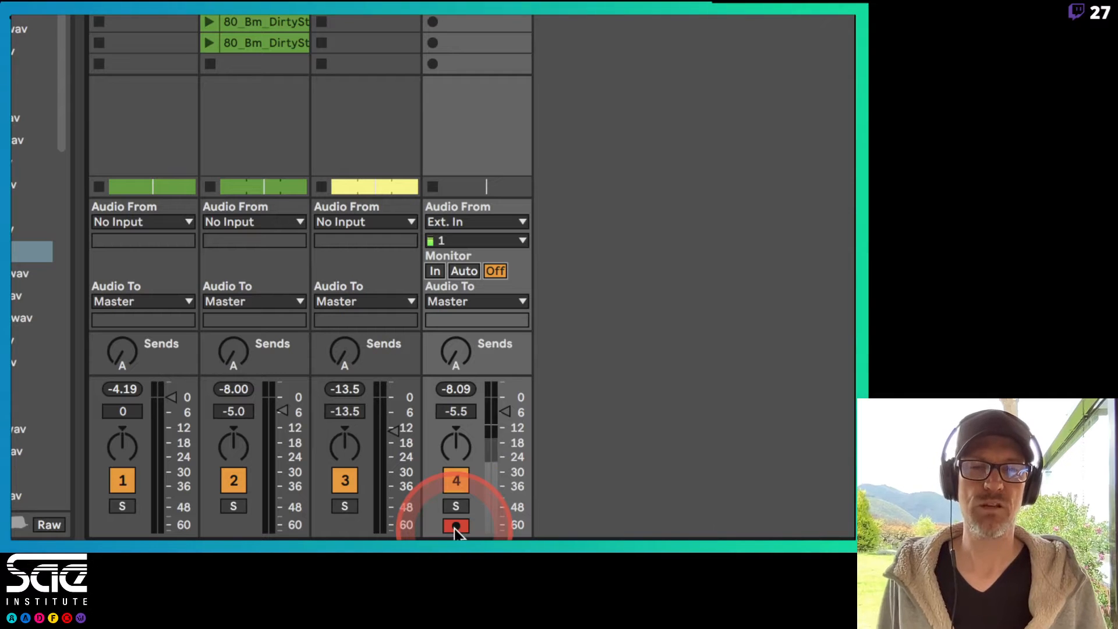
click(432, 270)
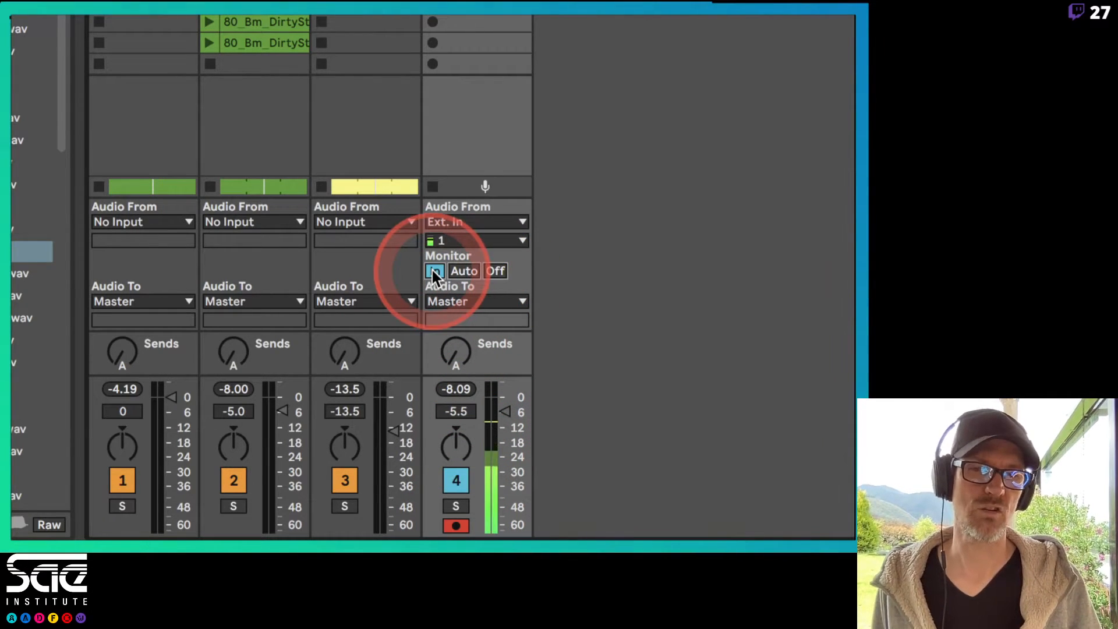
click(461, 270)
click(495, 273)
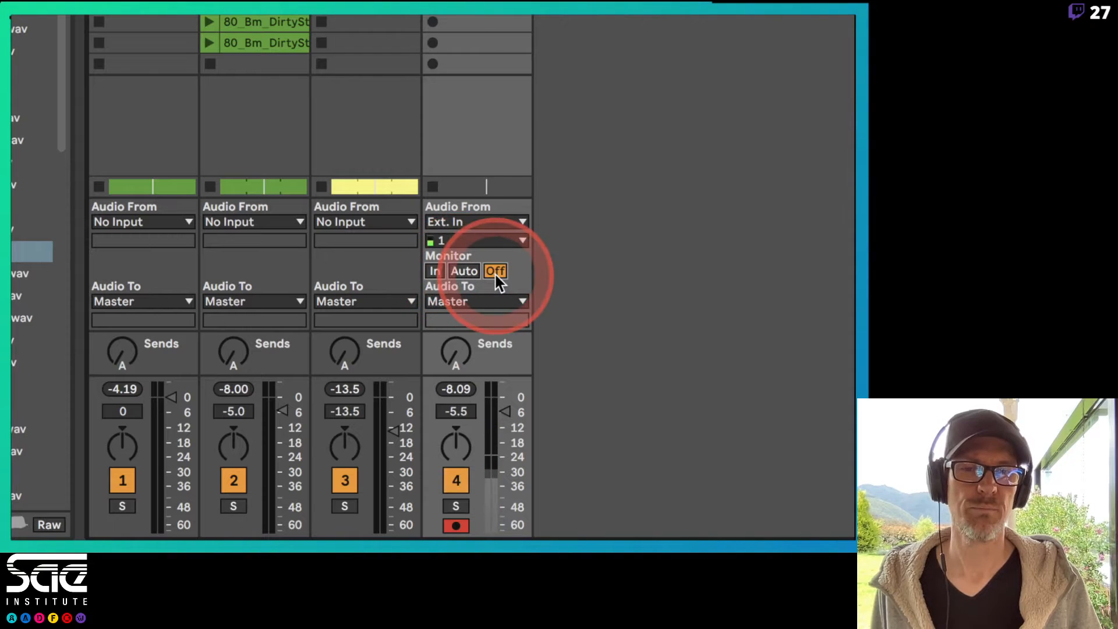
Review the Auto and In monitoring notes in 26 Ableton Audio Recording.pdf and return to Live's Arrangement View.
key(super+Tab)
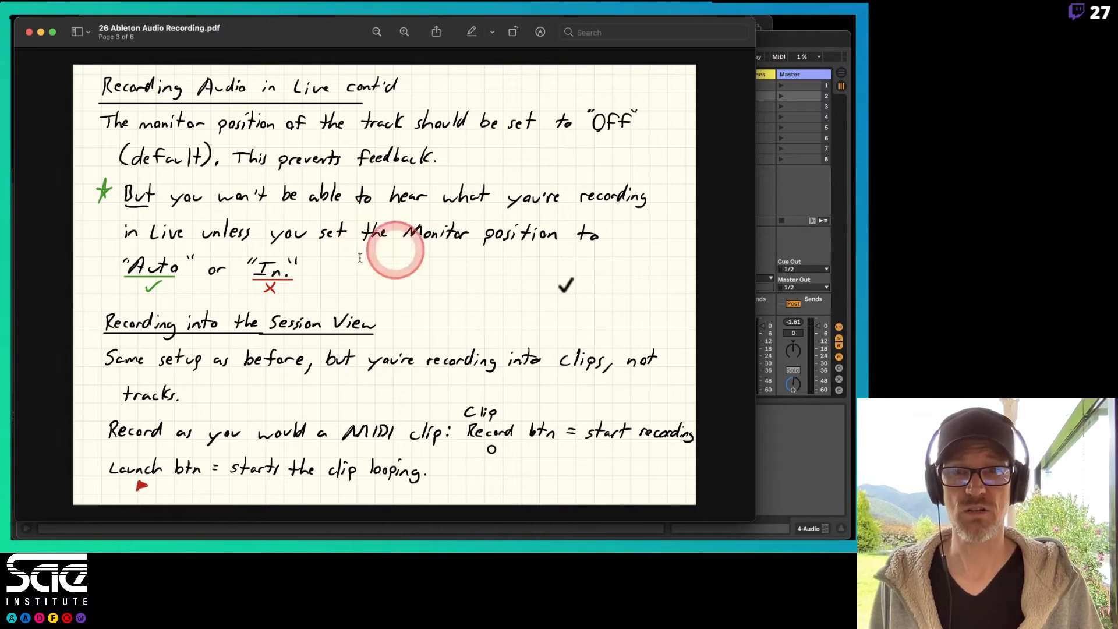
click(566, 283)
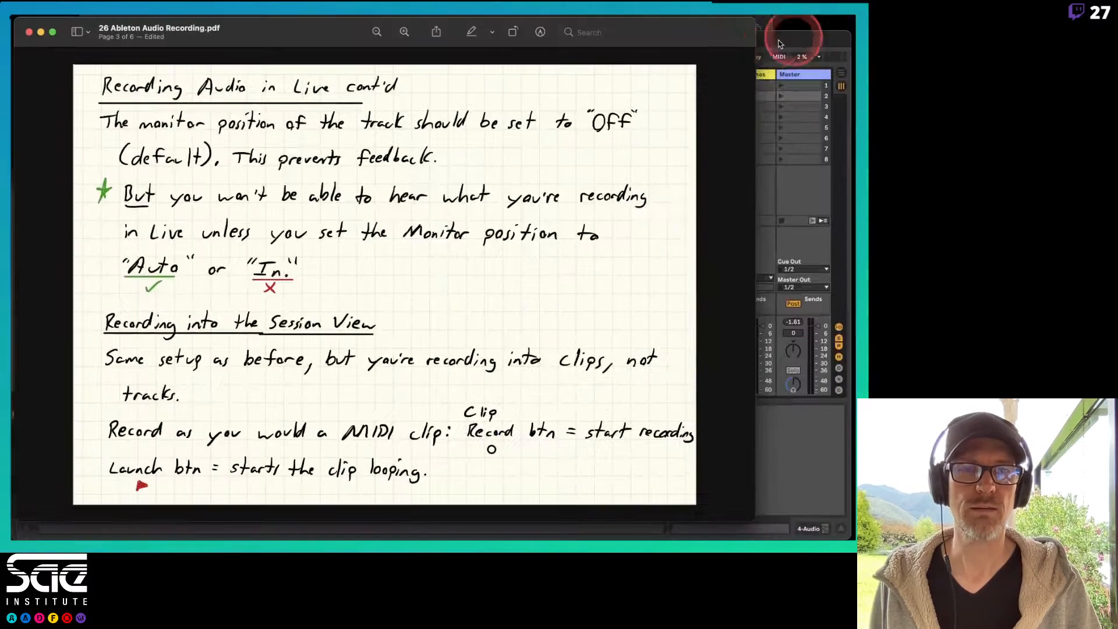
click(780, 43)
key(Tab)
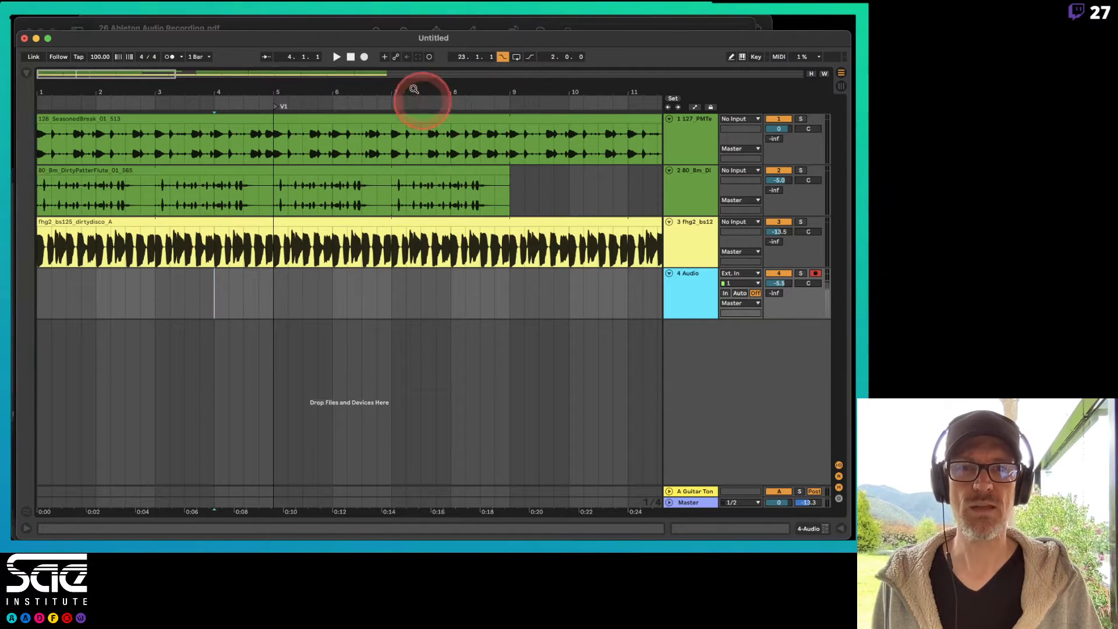
Try to record into the armed Audio track from bar 4 with punch-in on, stopping before bar 8.
click(337, 57)
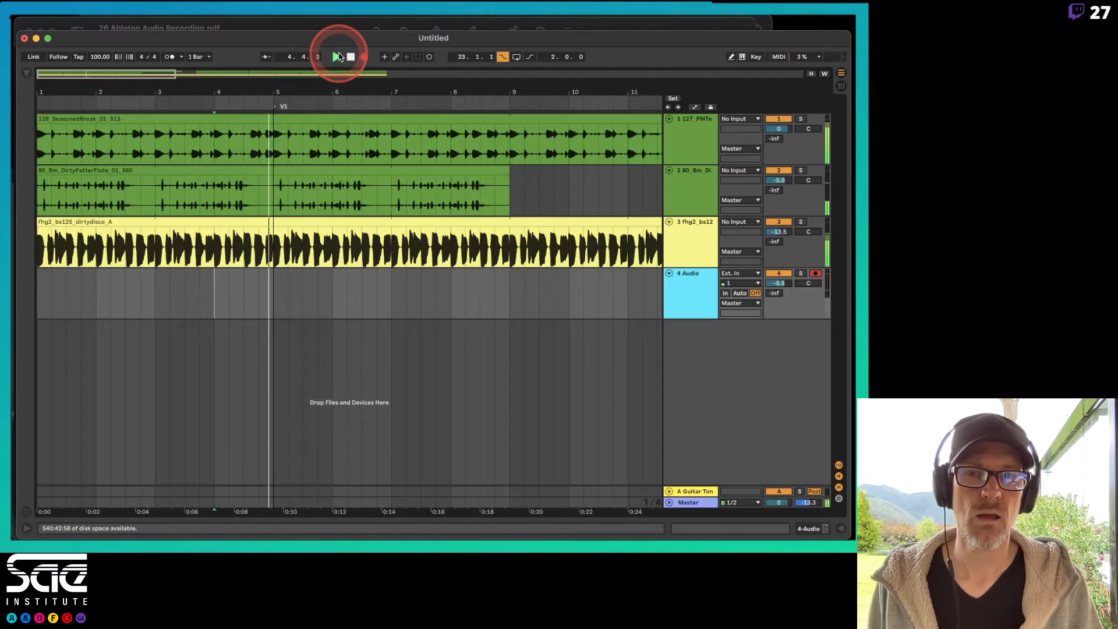
key(space)
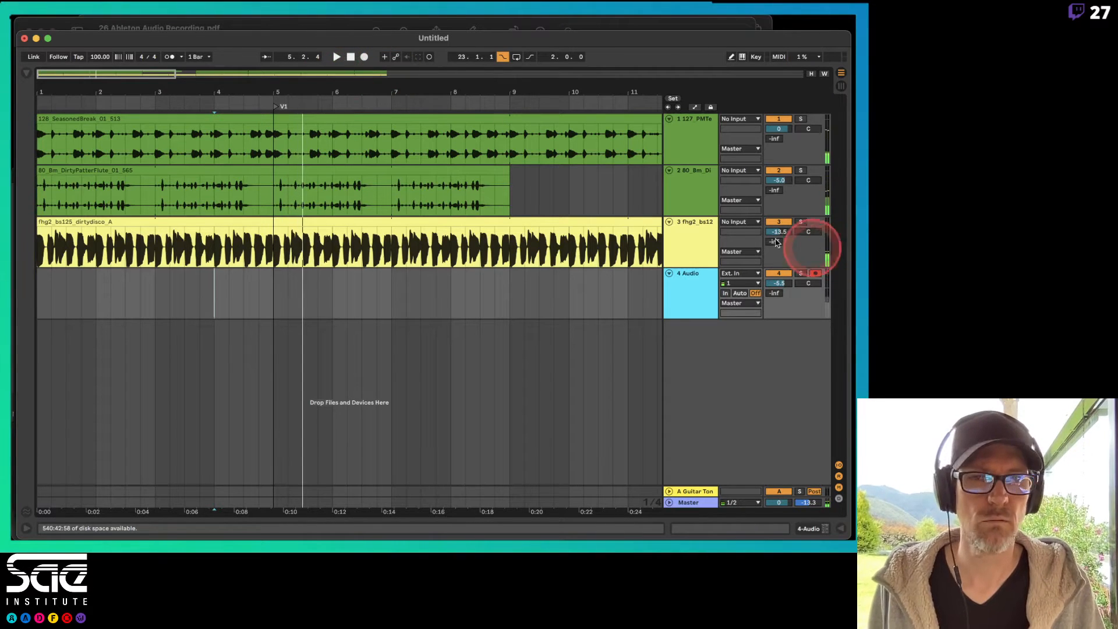
click(364, 56)
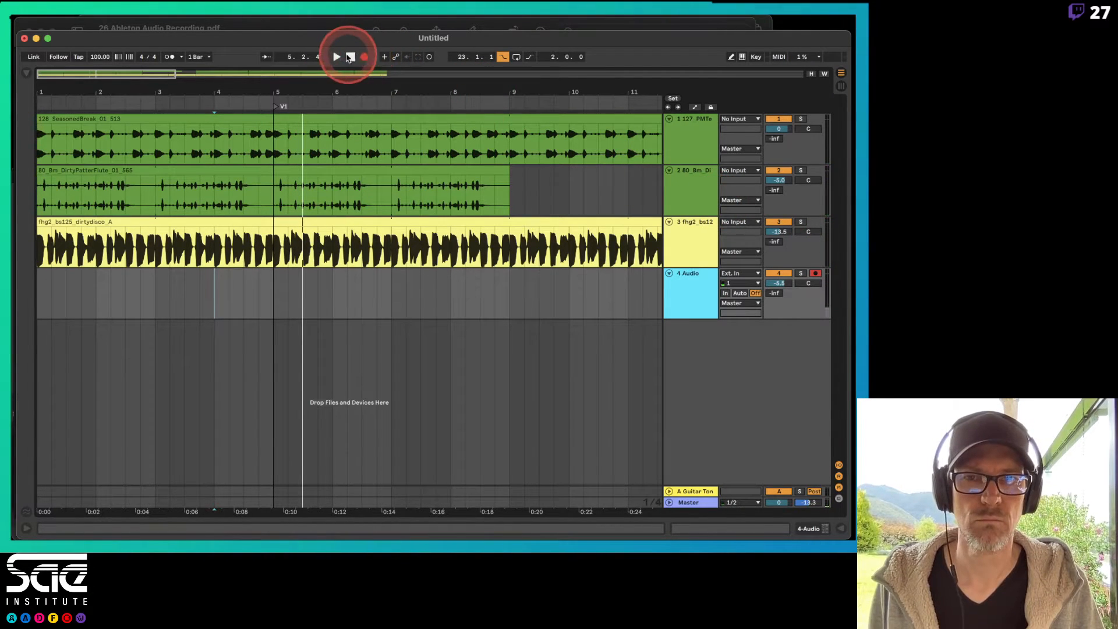
click(336, 57)
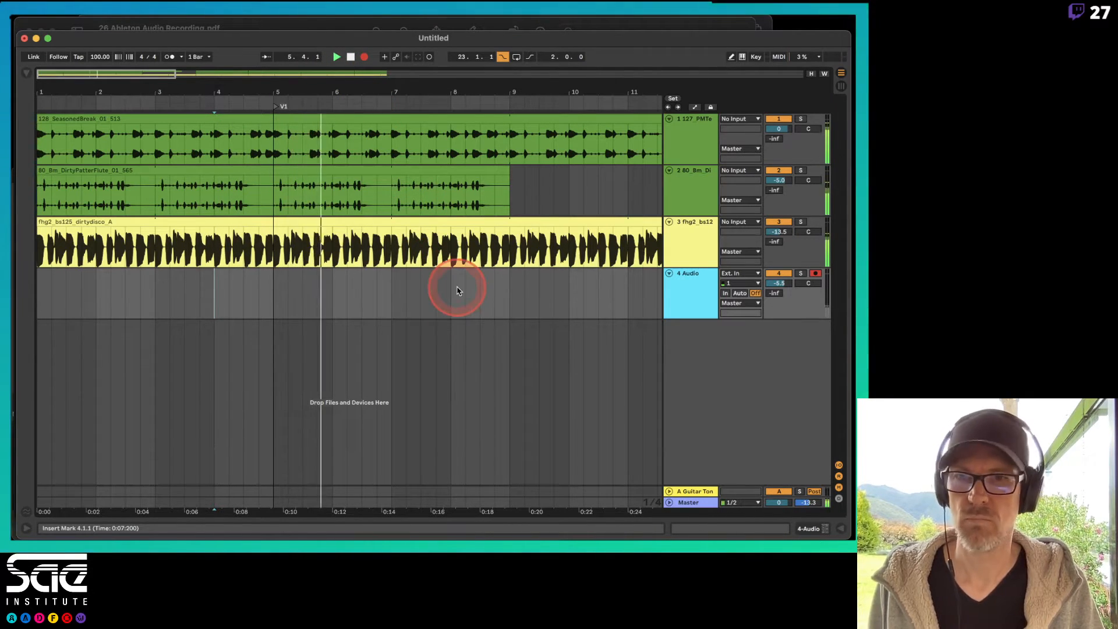
click(816, 274)
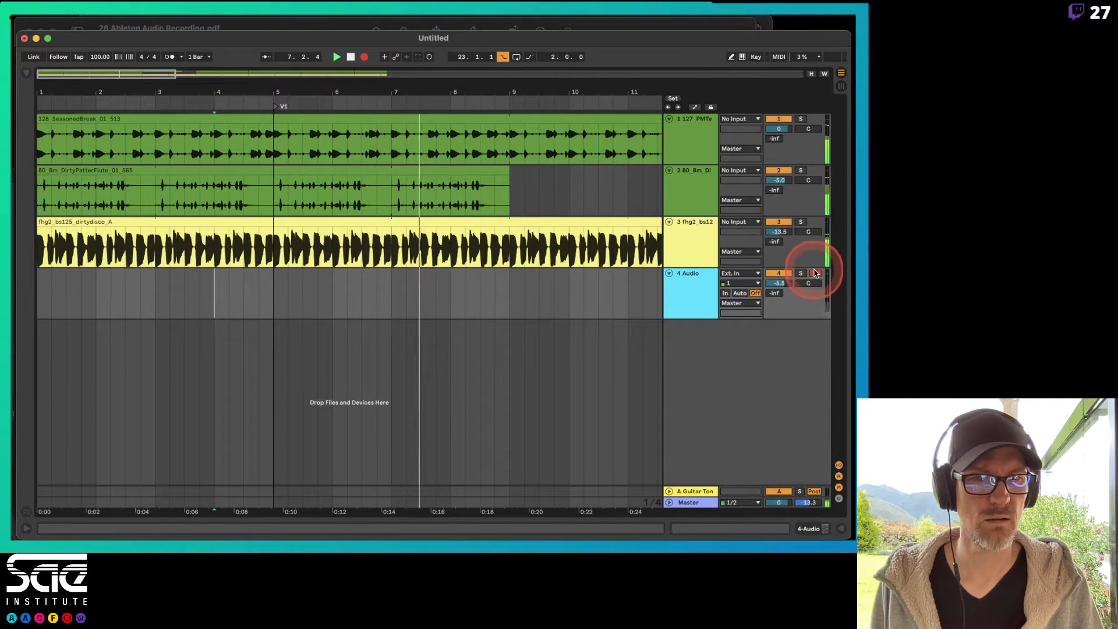
click(816, 274)
key(space)
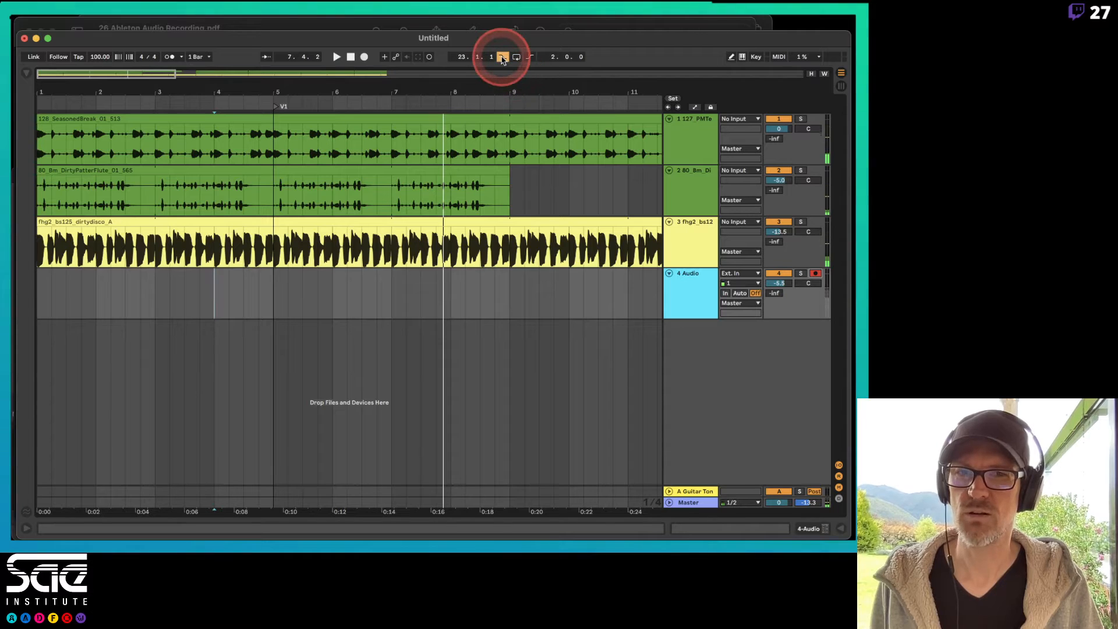
Look up the info text for the Punch-In Switch and turn punch-in off.
key(?)
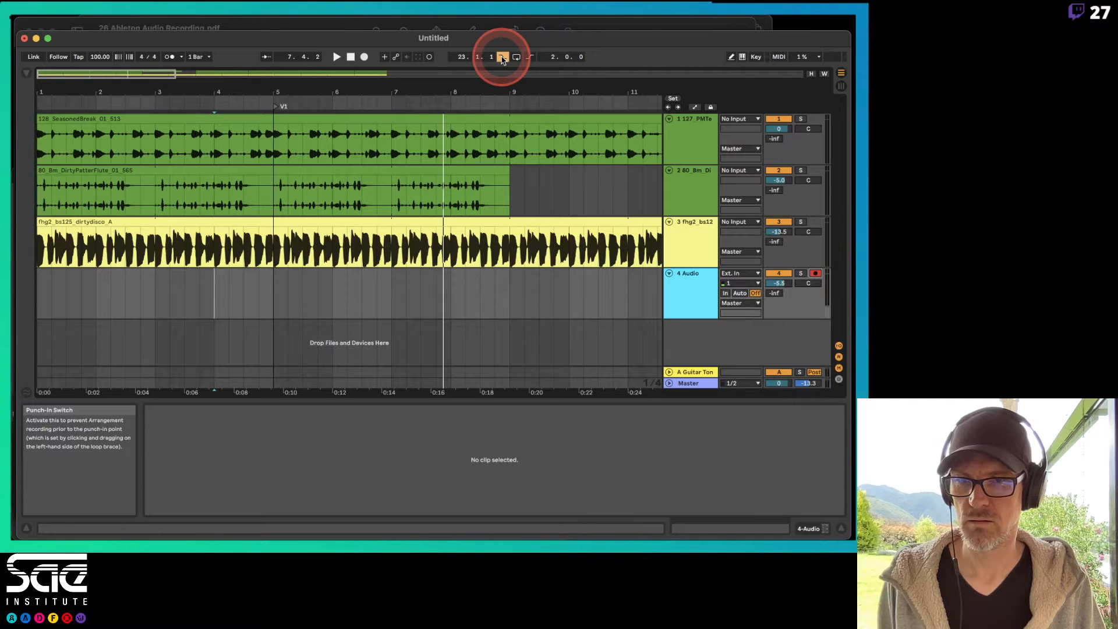
key(?)
drag(471, 91, 242, 90)
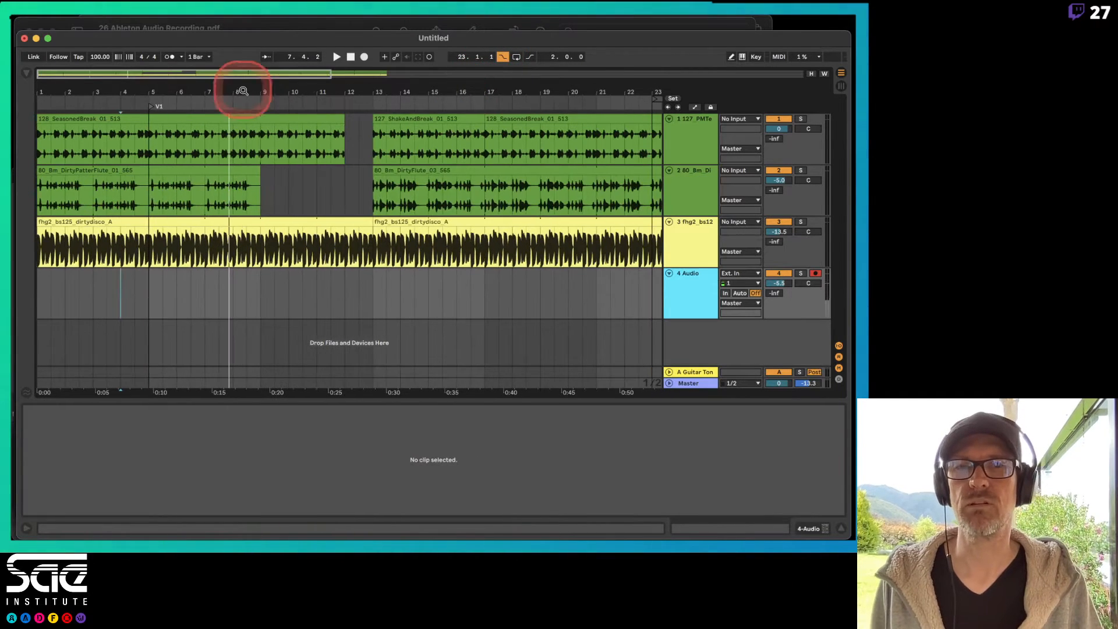
click(503, 57)
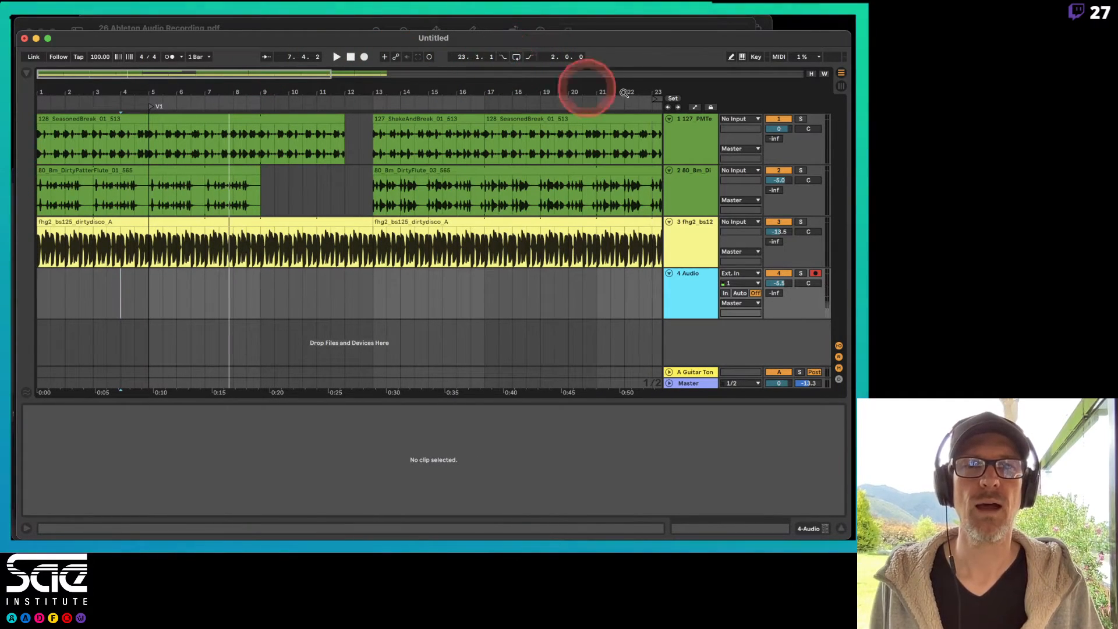
Move the two-bar loop brace from bar 23 to bar 5 at the V1 locator and turn punch-in on.
drag(630, 92, 648, 87)
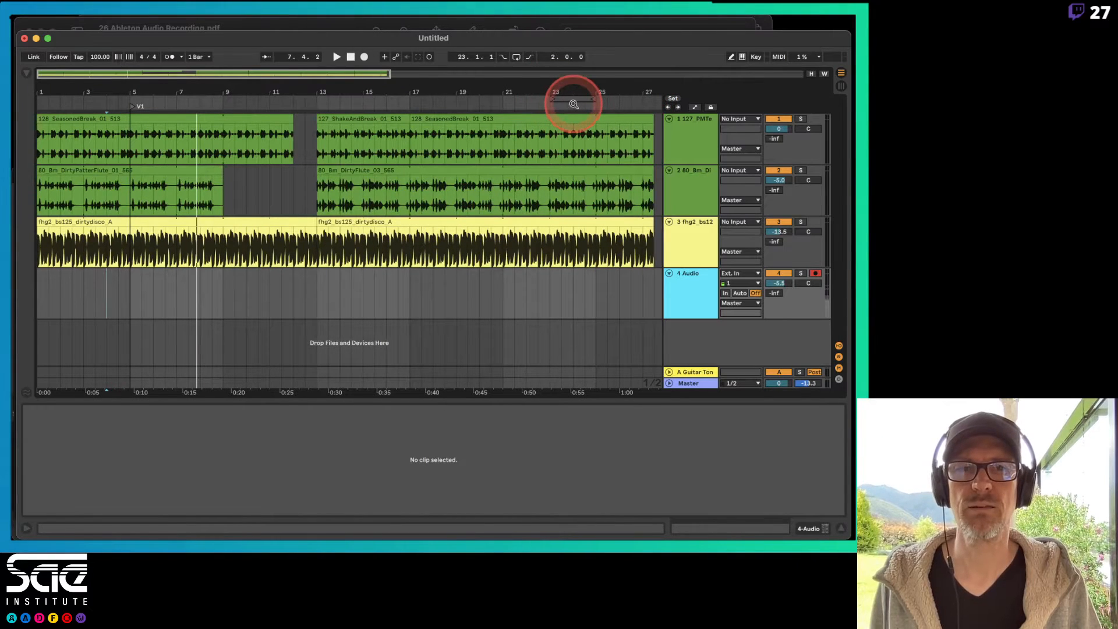
drag(573, 103, 287, 95)
click(264, 293)
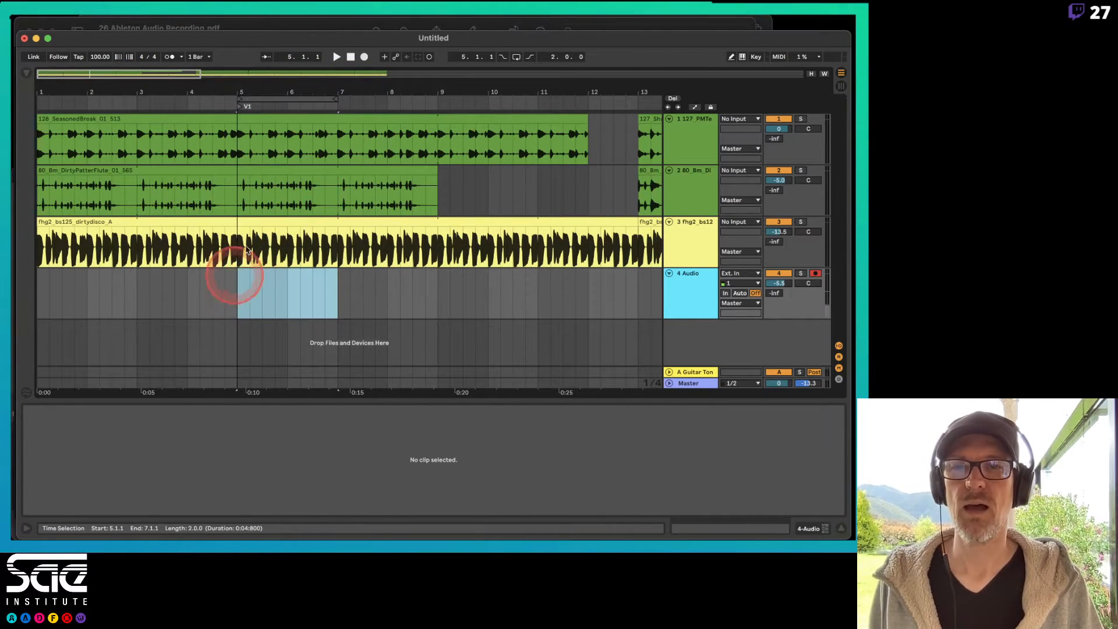
click(237, 277)
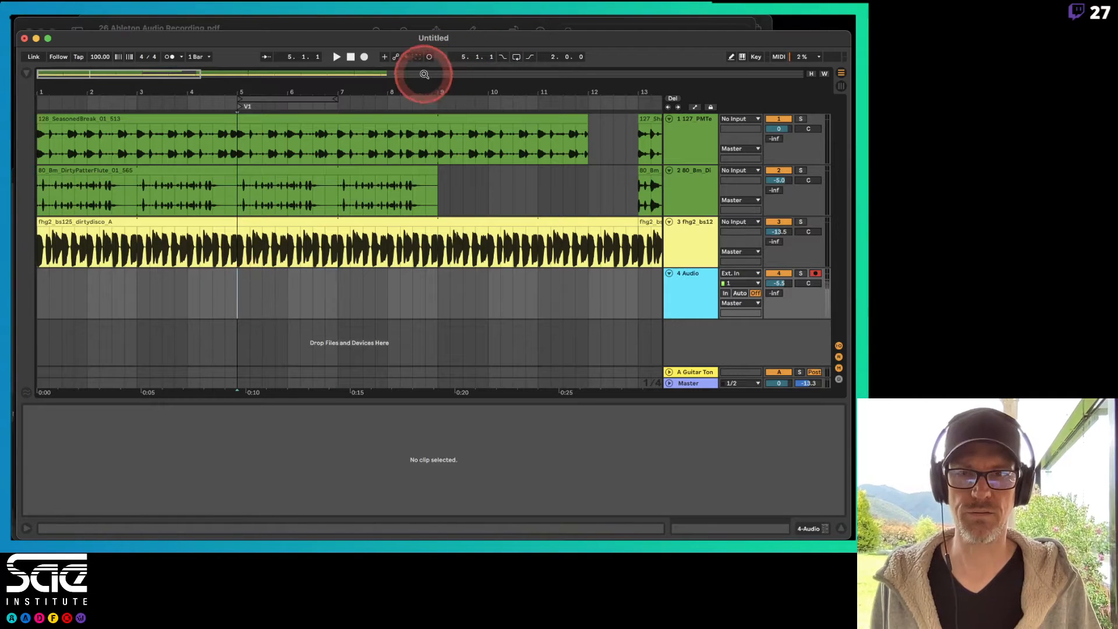
click(502, 57)
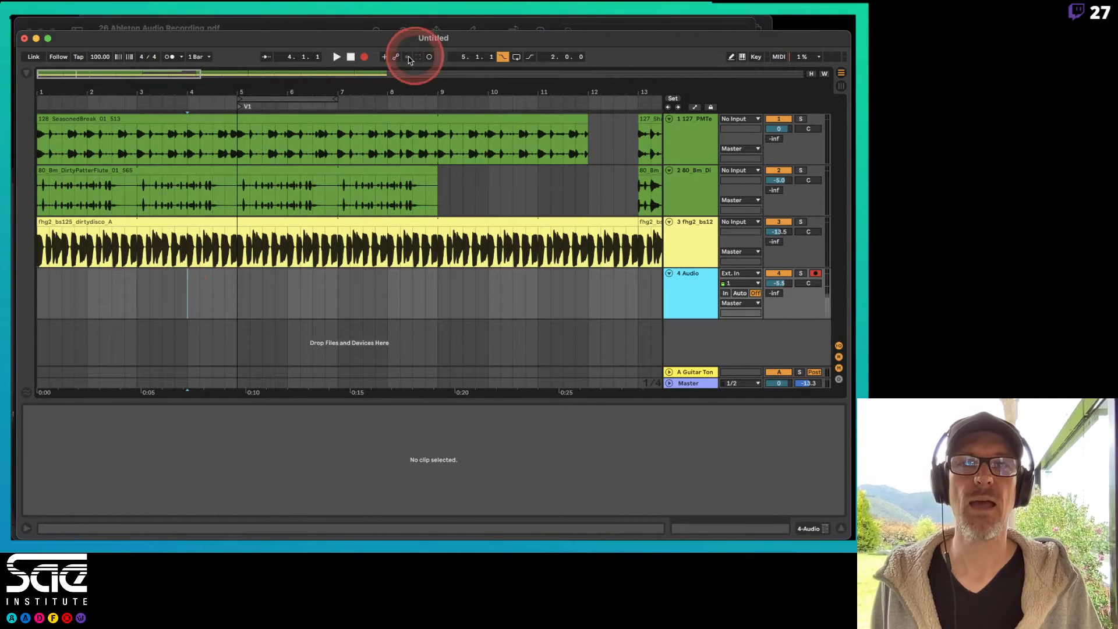
Record a punched-in take on the armed Audio track, starting from bar 4 and stopping after bar 9.
click(336, 58)
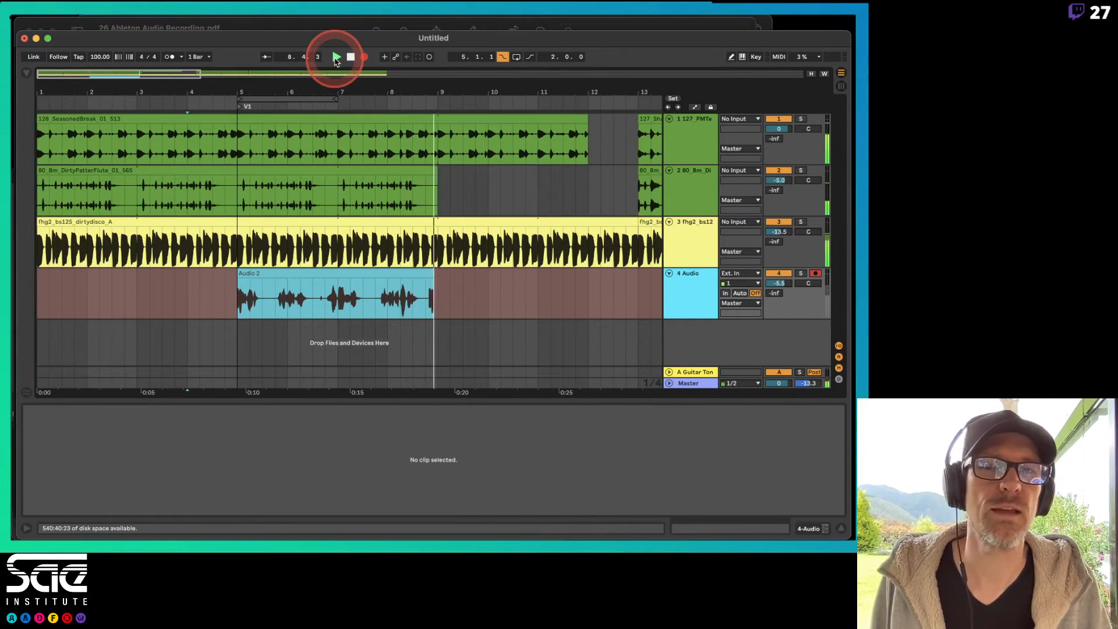
key(space)
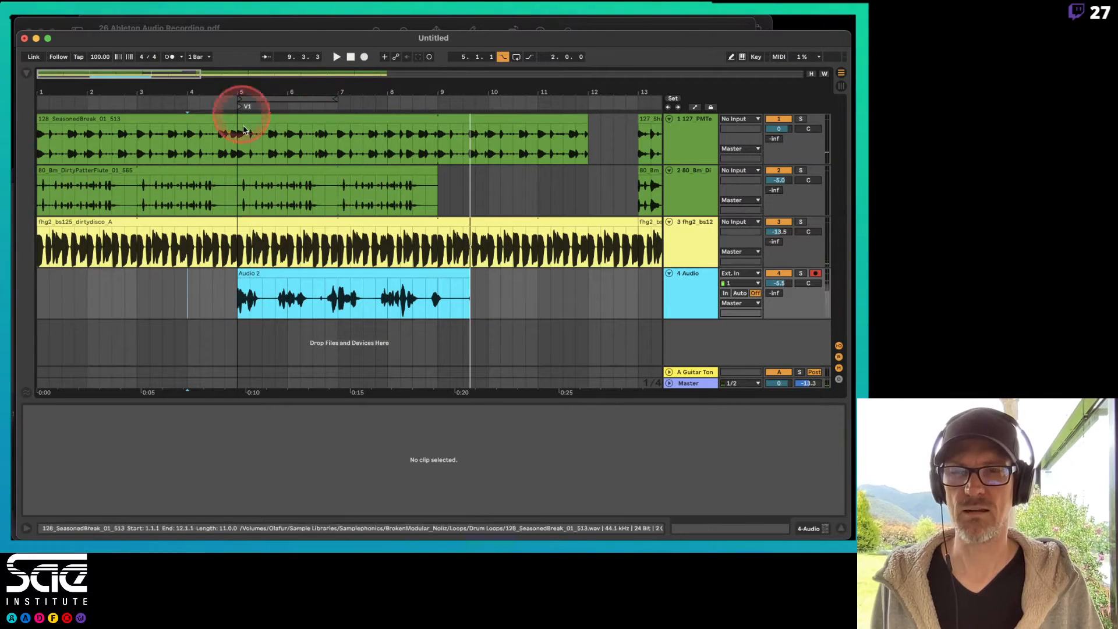
key(space)
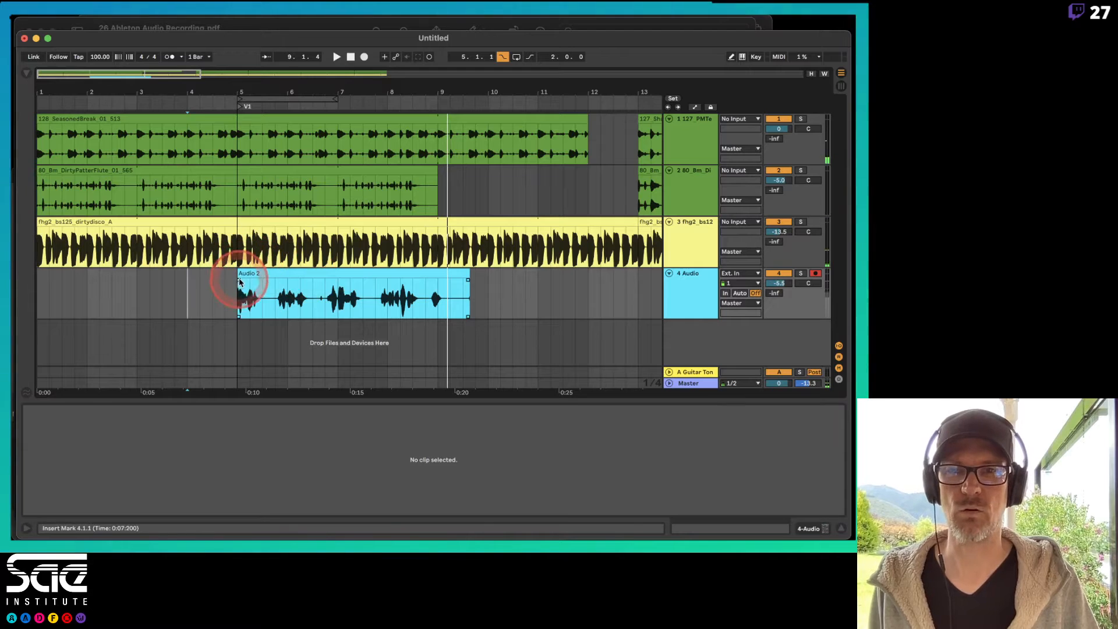
Extend the start of the recorded take back to bar 4 and play the arrangement from there.
drag(237, 281, 187, 282)
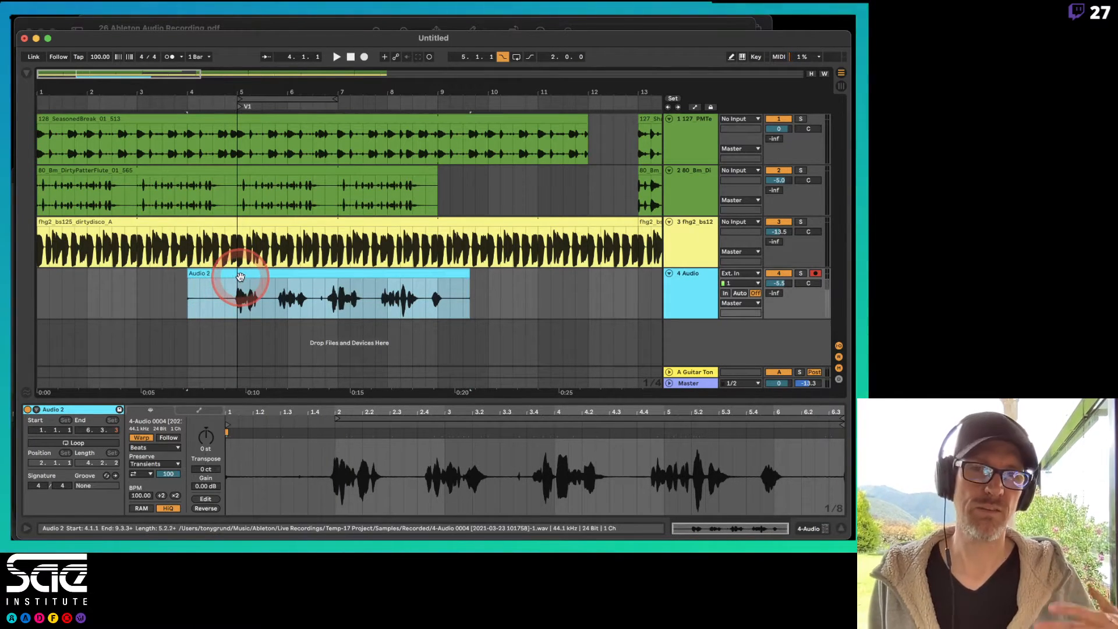
click(184, 300)
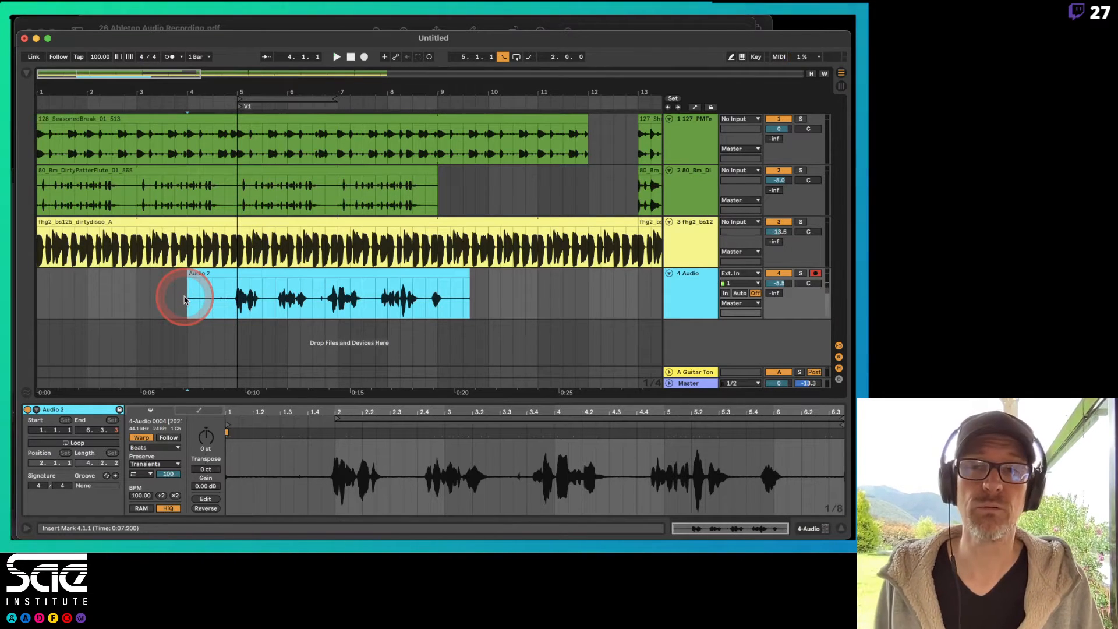
key(space)
click(331, 329)
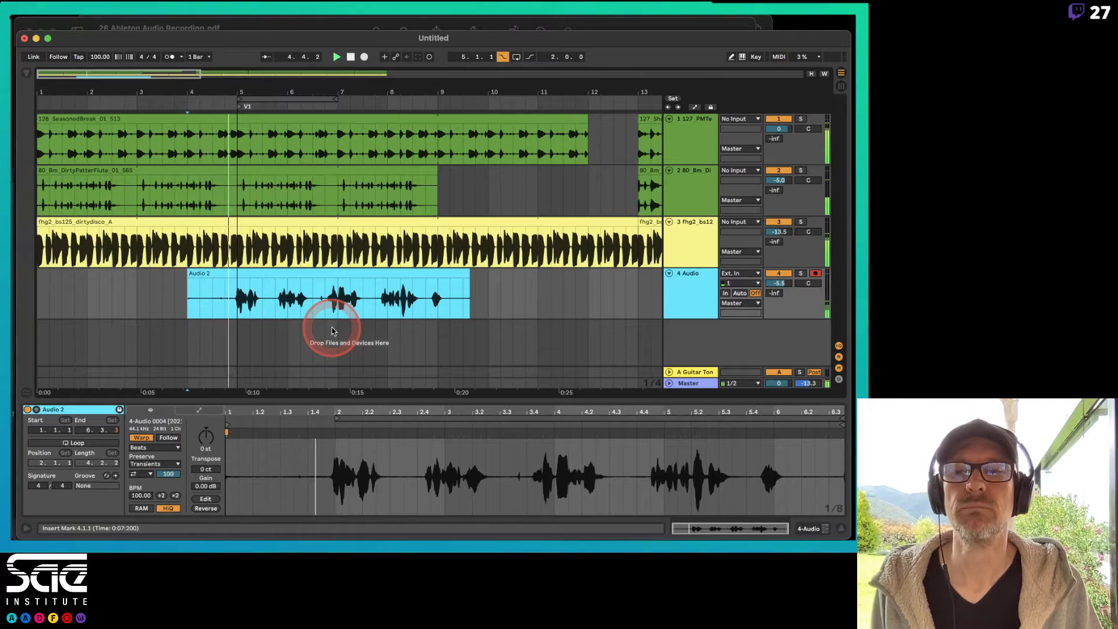
key(space)
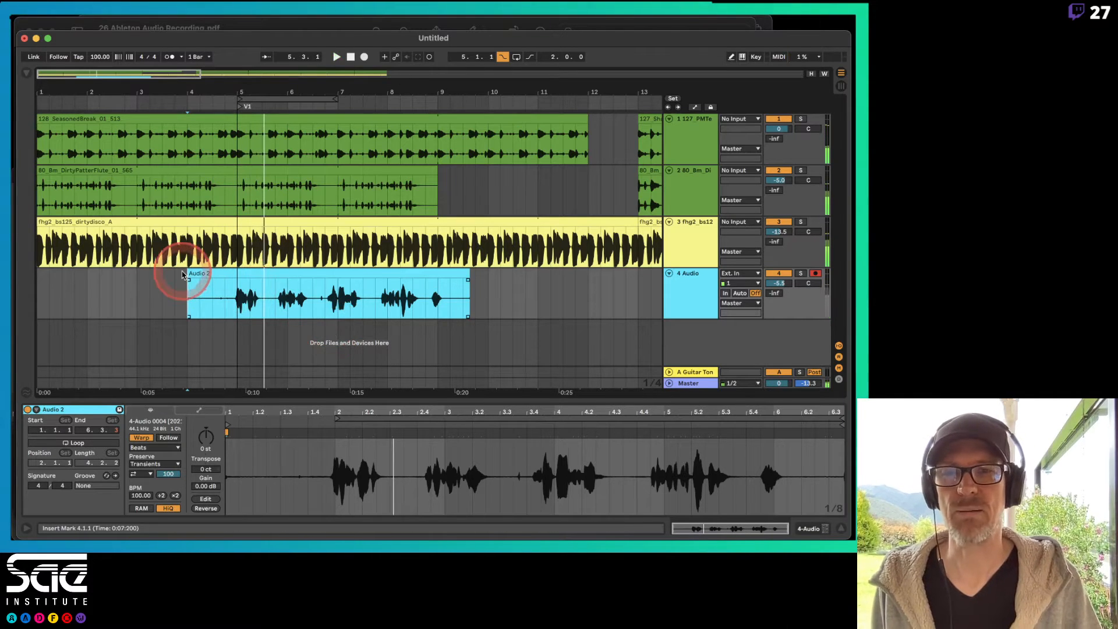
Turn punch-in off and delete the recorded take from the Audio track.
mouse_move(183, 274)
mouse_down()
mouse_move(229, 273)
mouse_move(187, 271)
mouse_up()
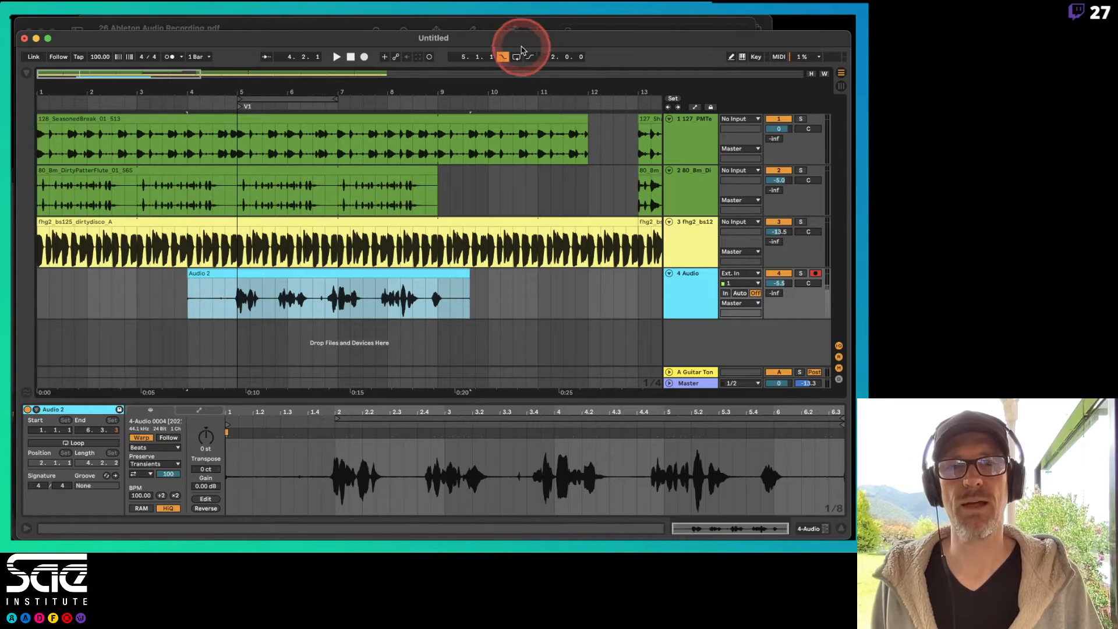
click(501, 56)
click(386, 274)
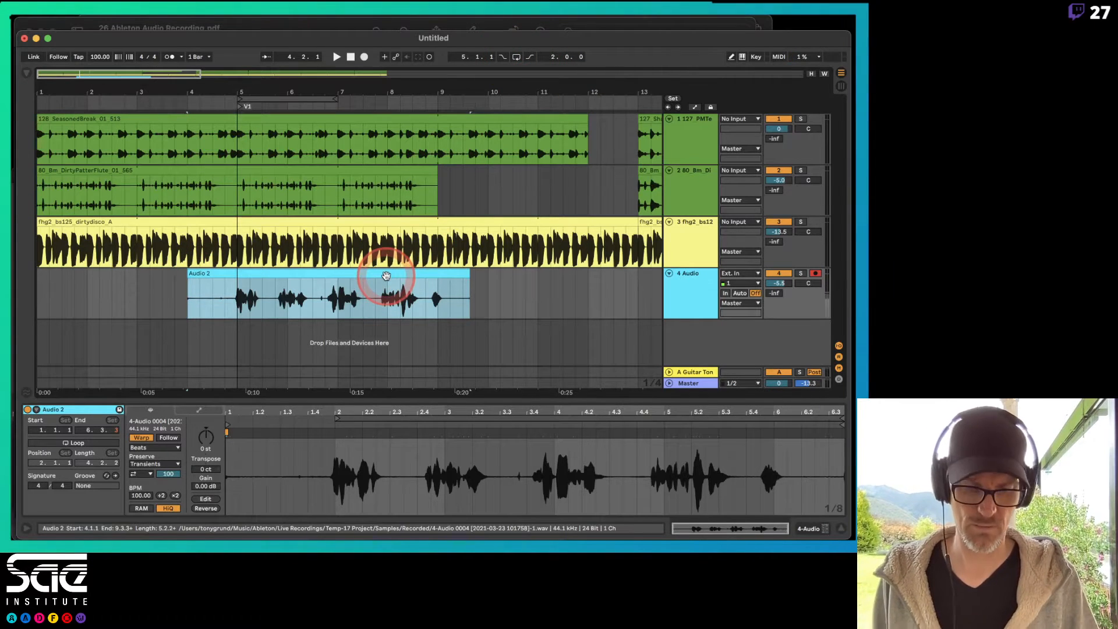
key(Delete)
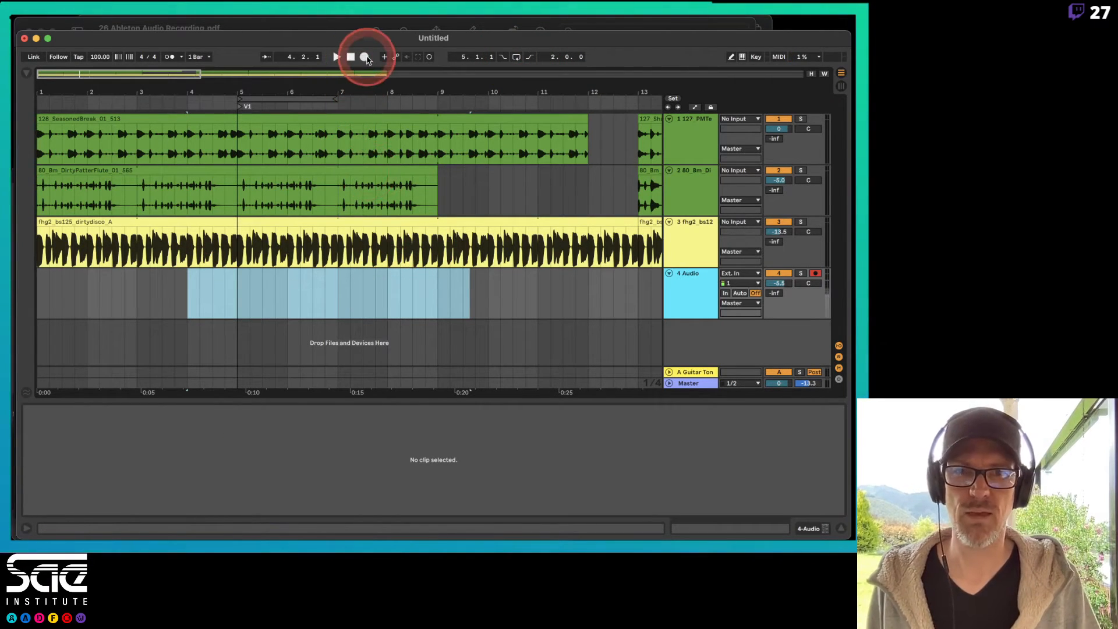
Start playback in bar 4, engage recording on the fly just before V1, stop in bar 6 and delete the take.
click(336, 57)
click(363, 57)
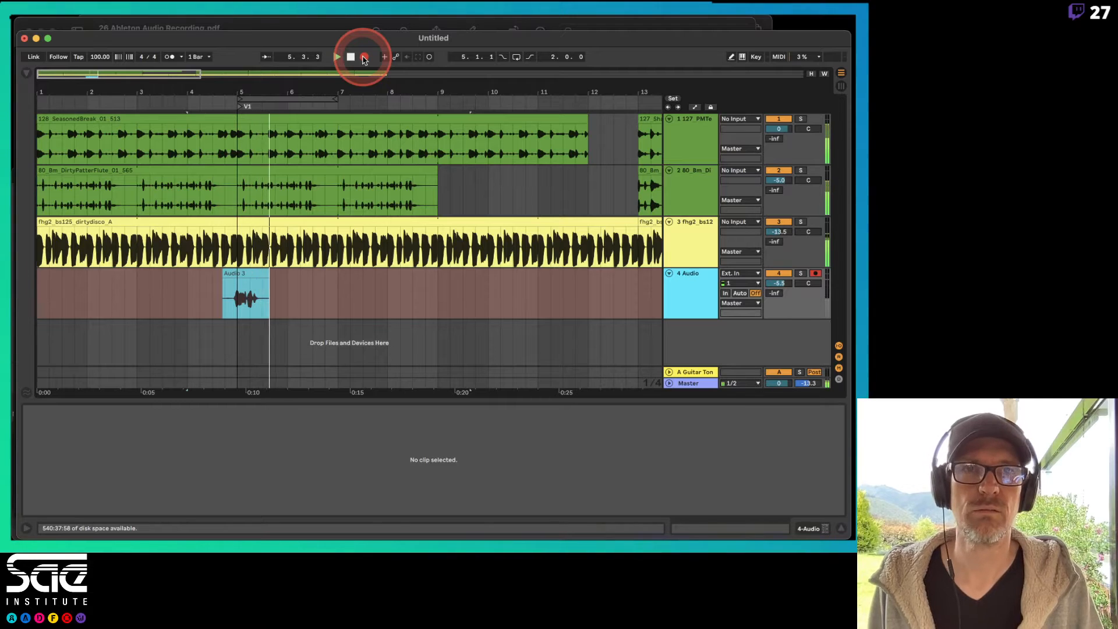
click(364, 57)
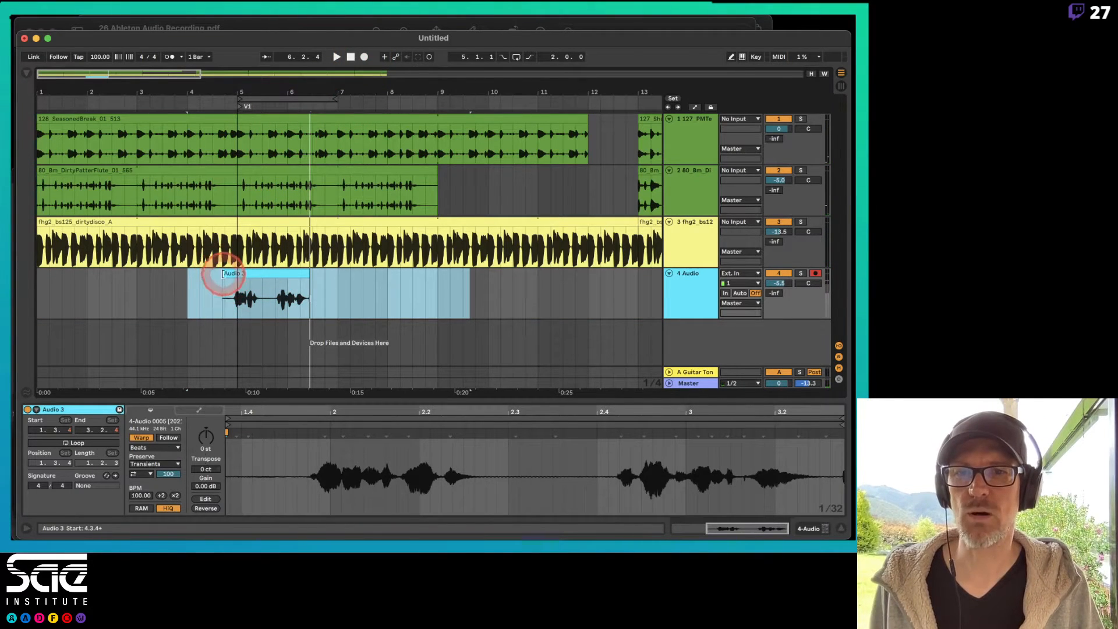
drag(223, 273, 223, 273)
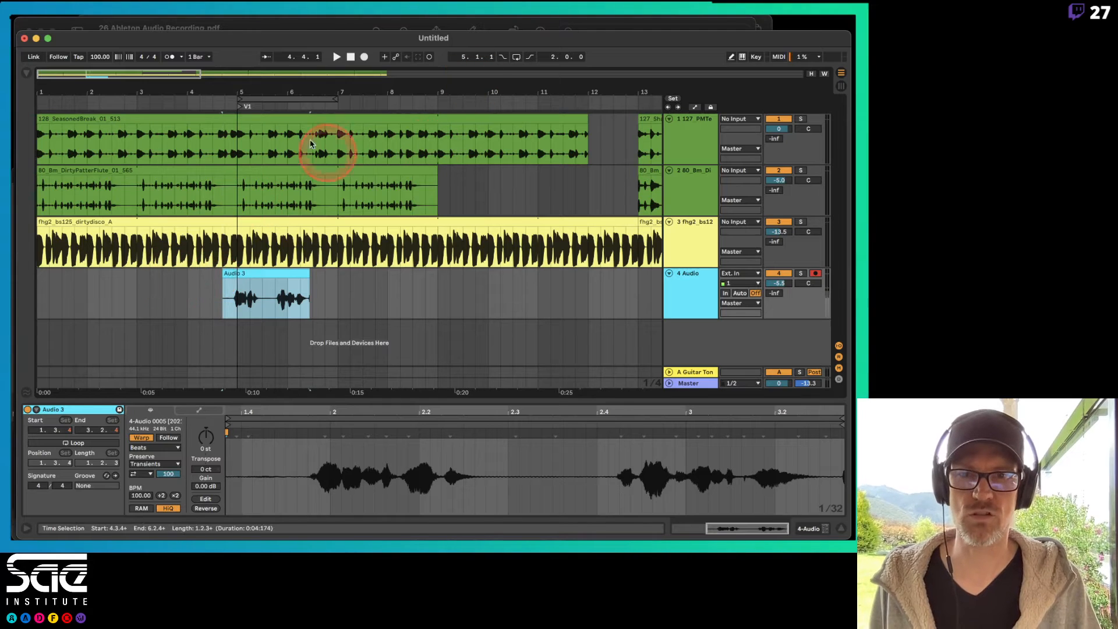
key(Delete)
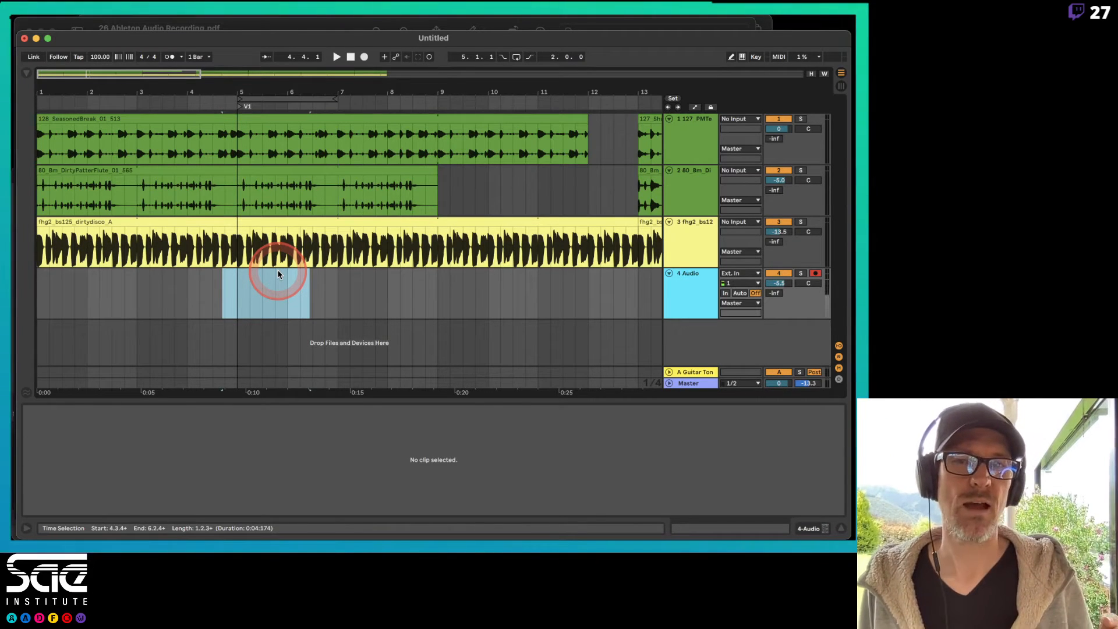
Play from bar 4, arm the Audio track during playback, start recording around V1 and stop before bar 7.
click(192, 298)
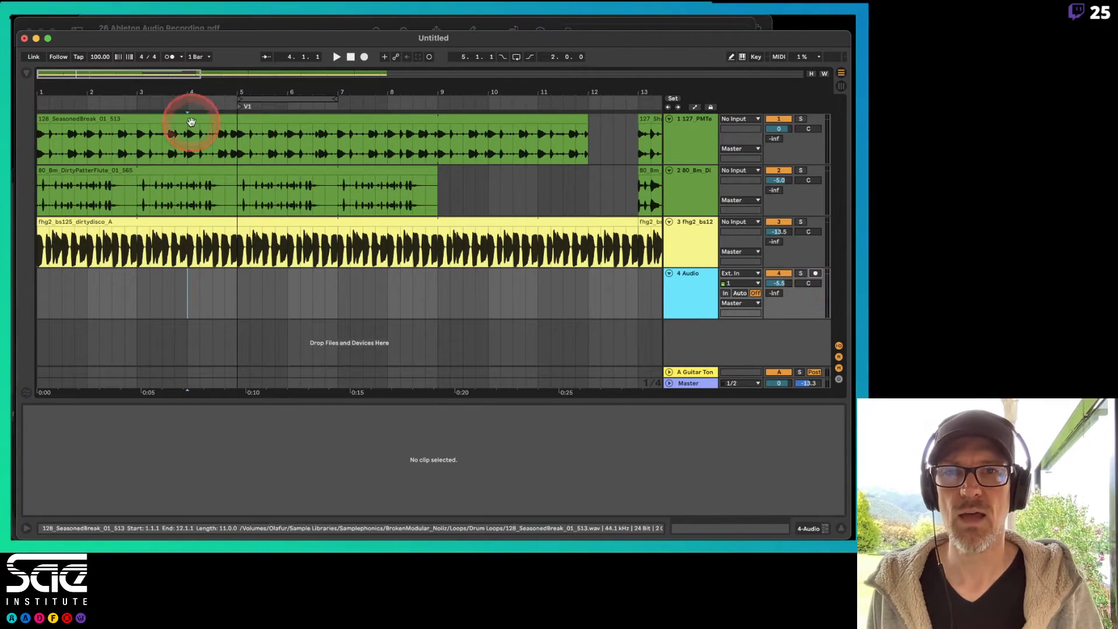
key(space)
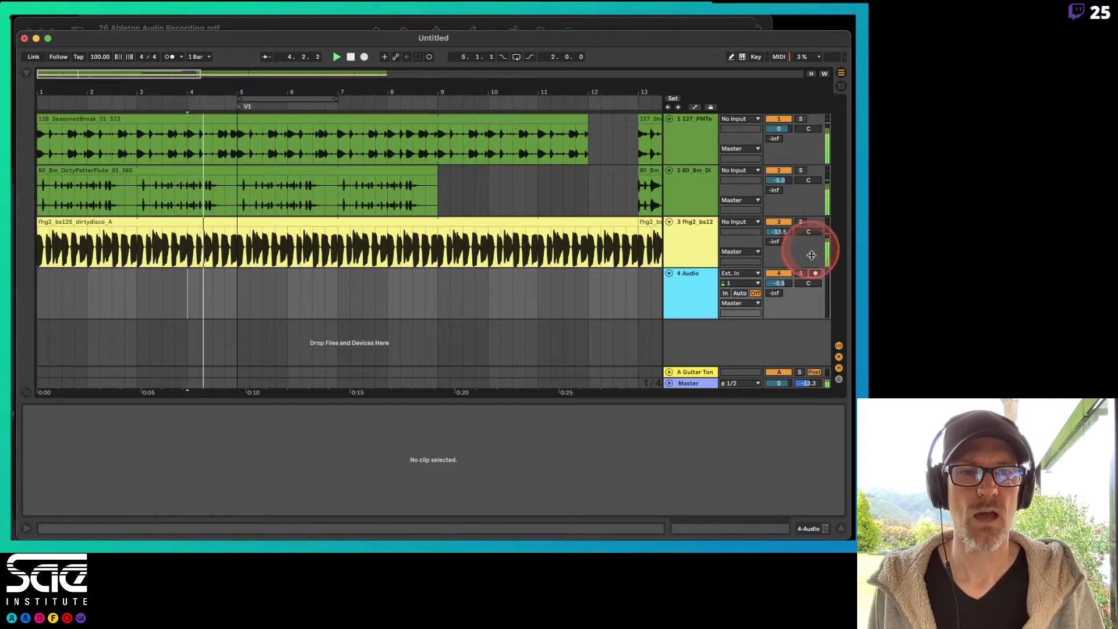
click(815, 273)
key(F9)
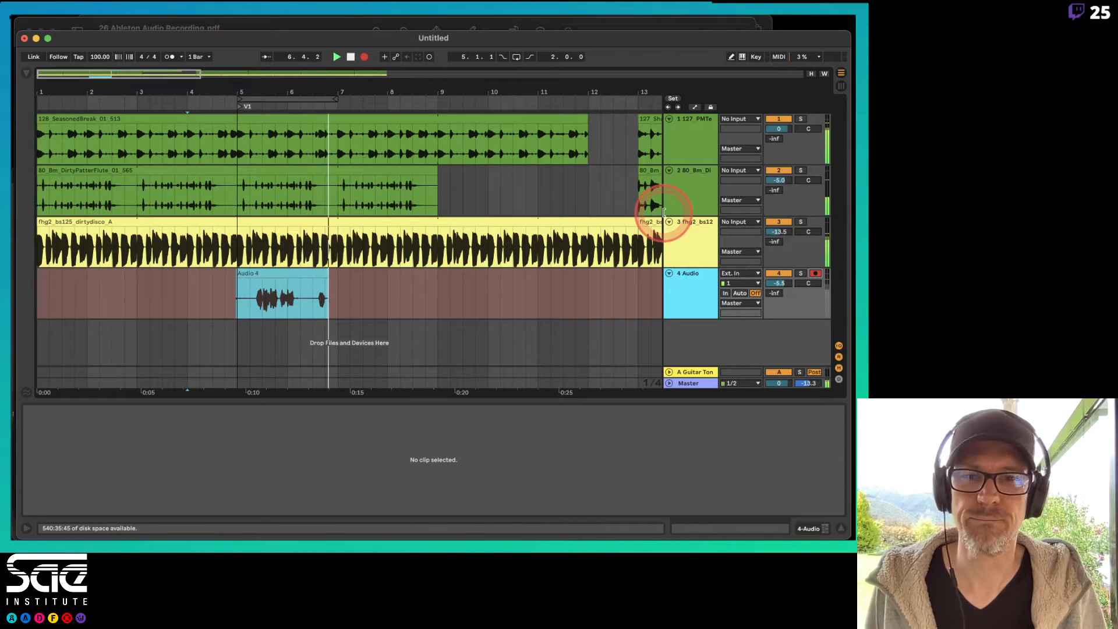
key(space)
Select the short take recorded at V1 and delete it from the Audio track.
click(299, 271)
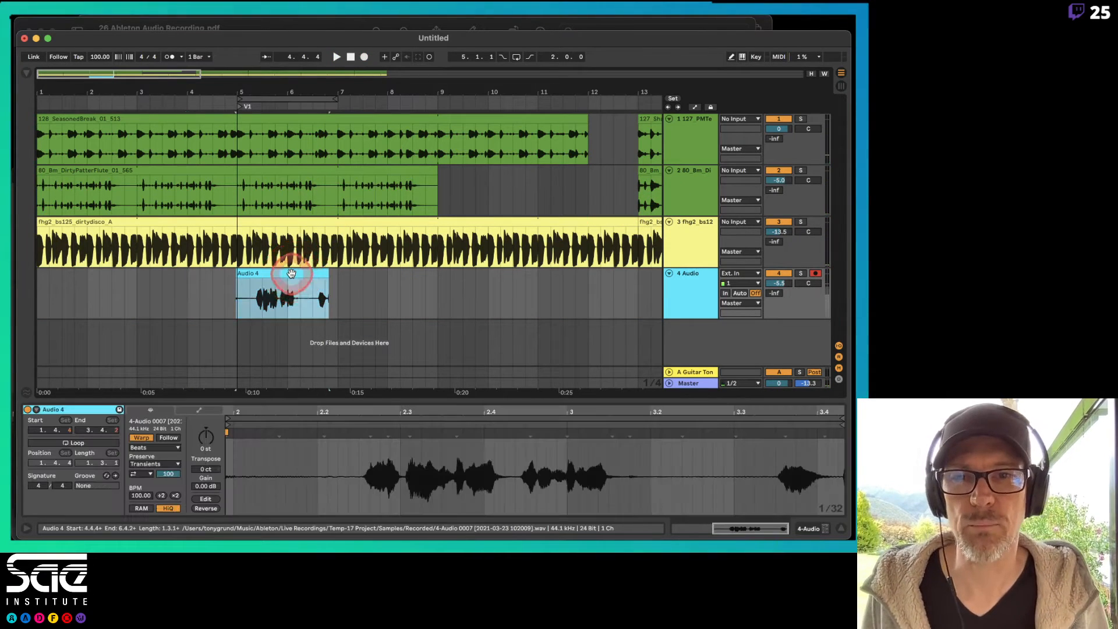
click(235, 285)
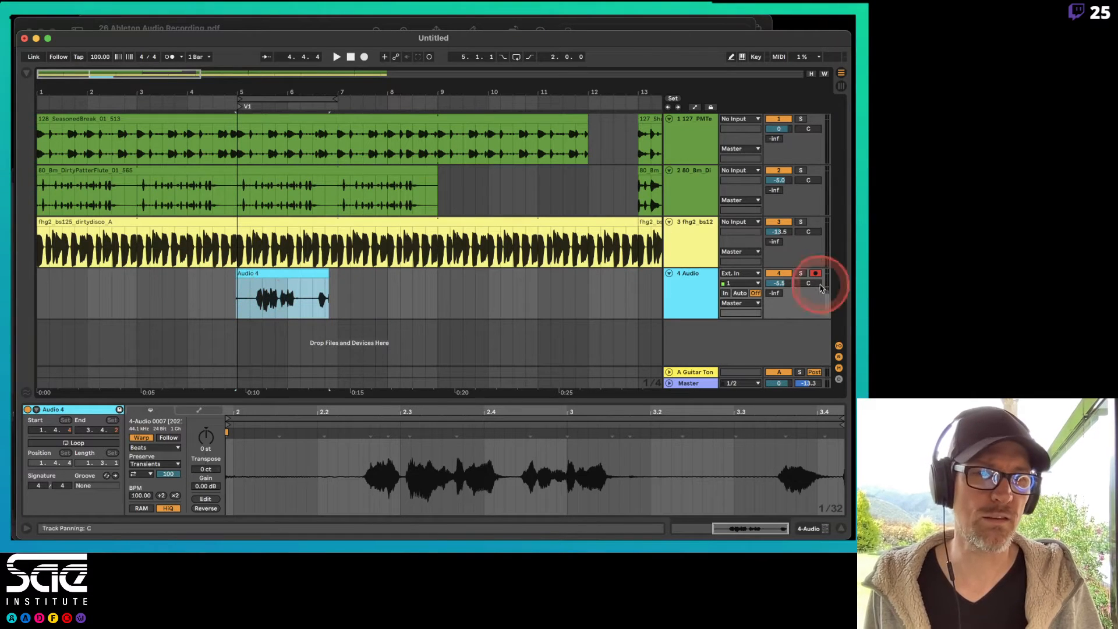
click(689, 290)
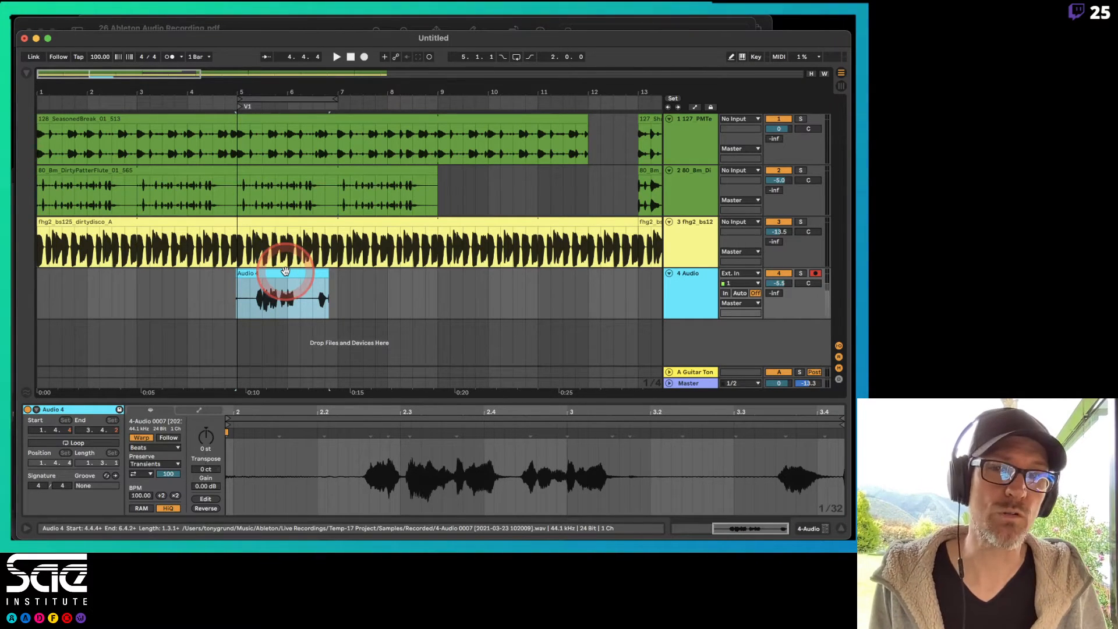
key(Delete)
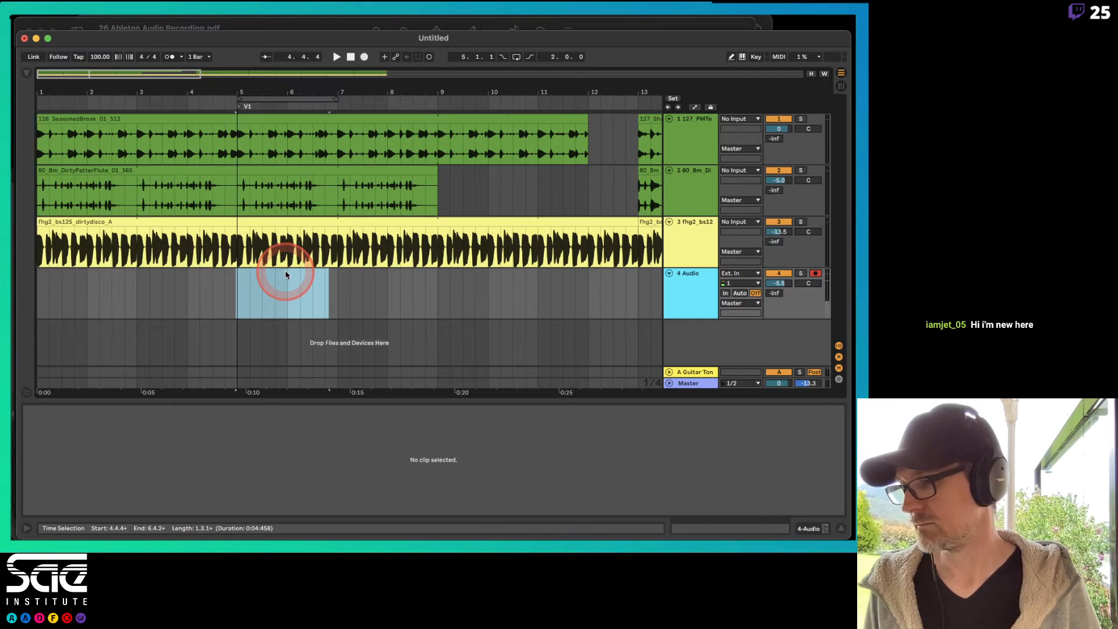
Place the insert marker at bar 4 on the Audio track and rename the track Voc.
click(225, 289)
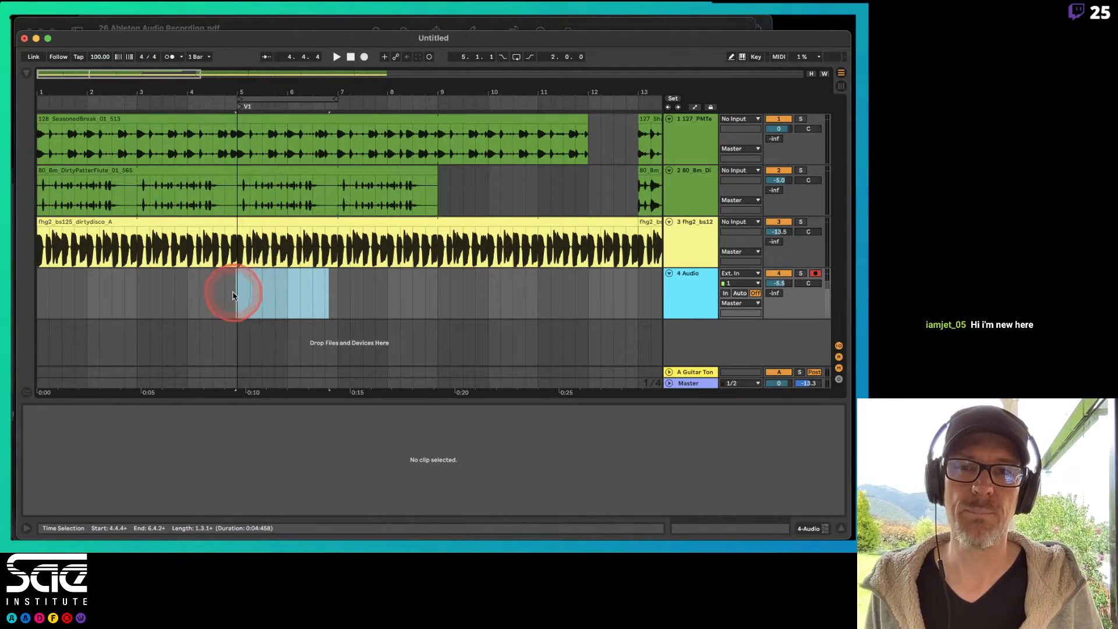
click(176, 298)
click(187, 297)
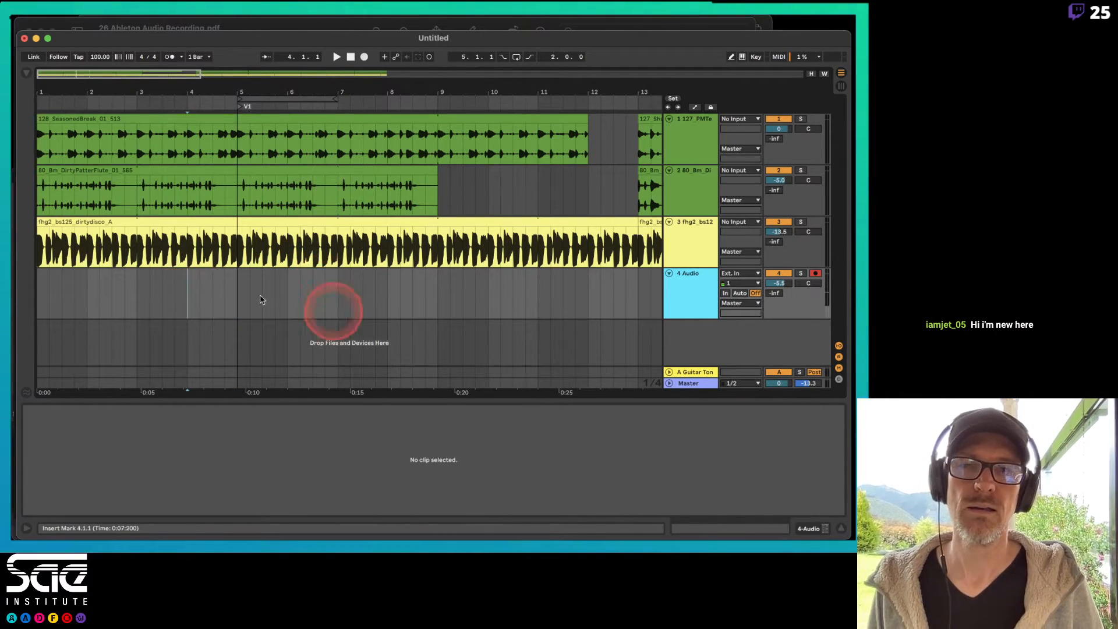
click(188, 262)
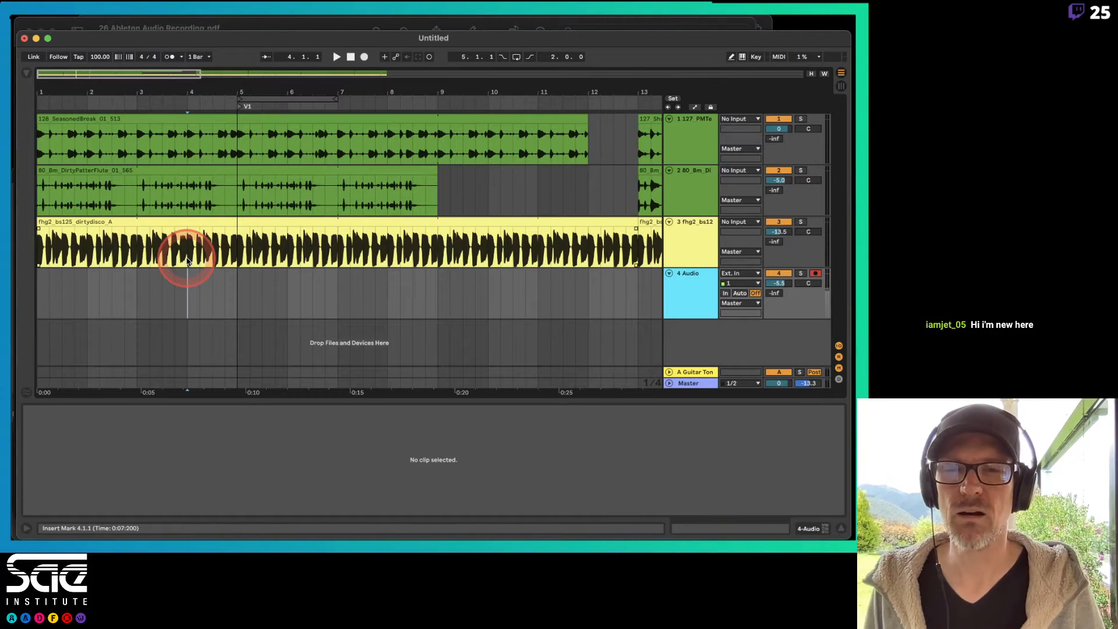
click(689, 280)
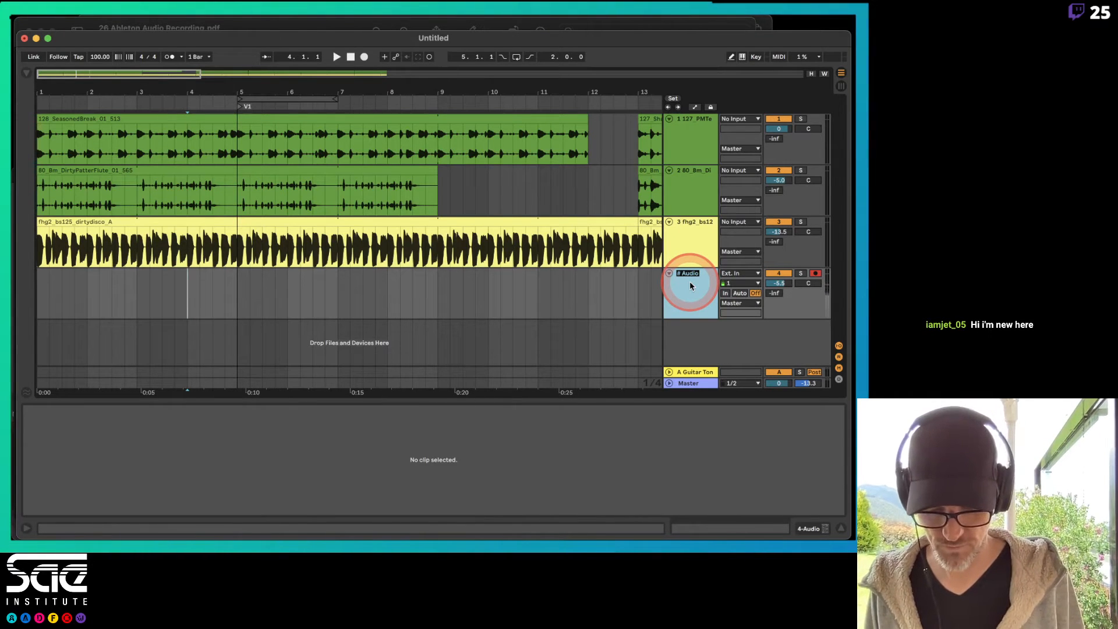
text(Voc)
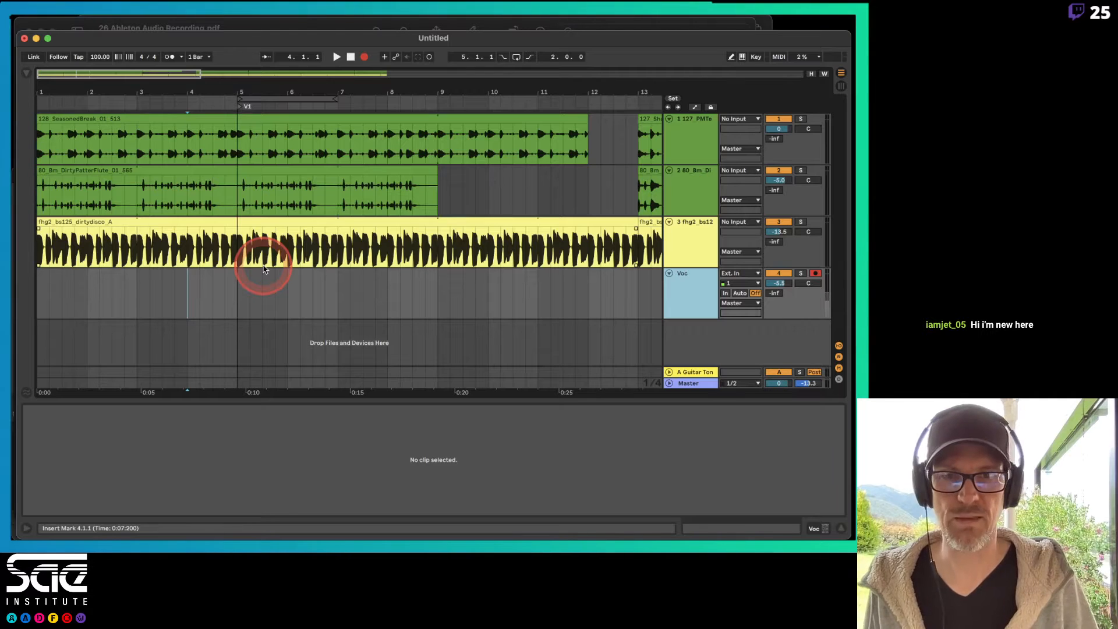
Save the Live Set as Audio 2101-AM in the Ableton Teaching Projects folder inside Teaching.
key(super+s)
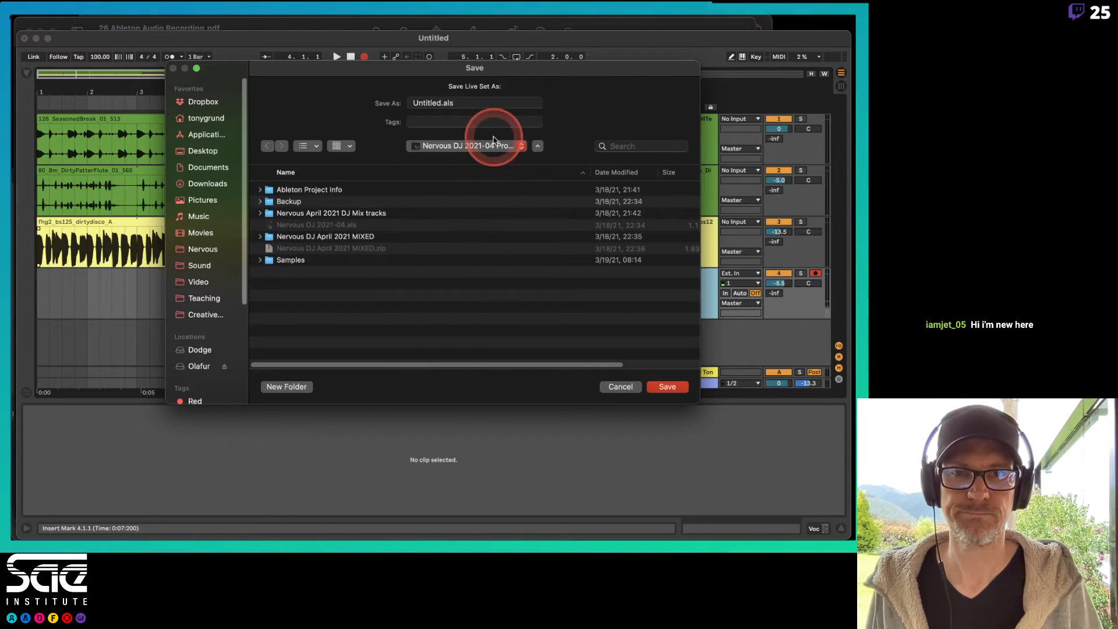
click(493, 143)
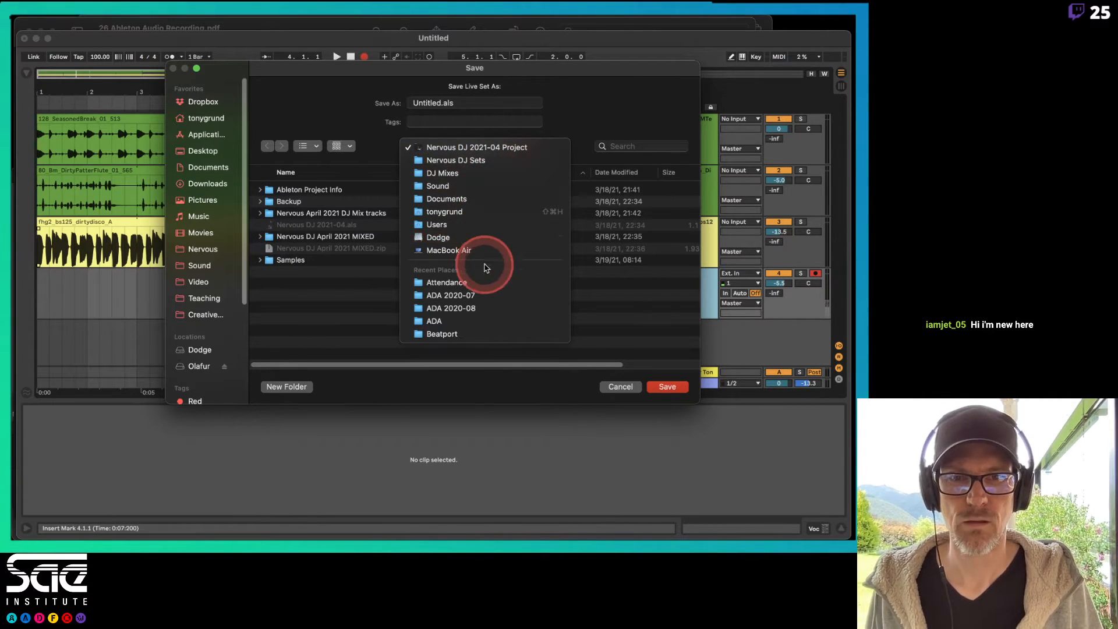
click(342, 310)
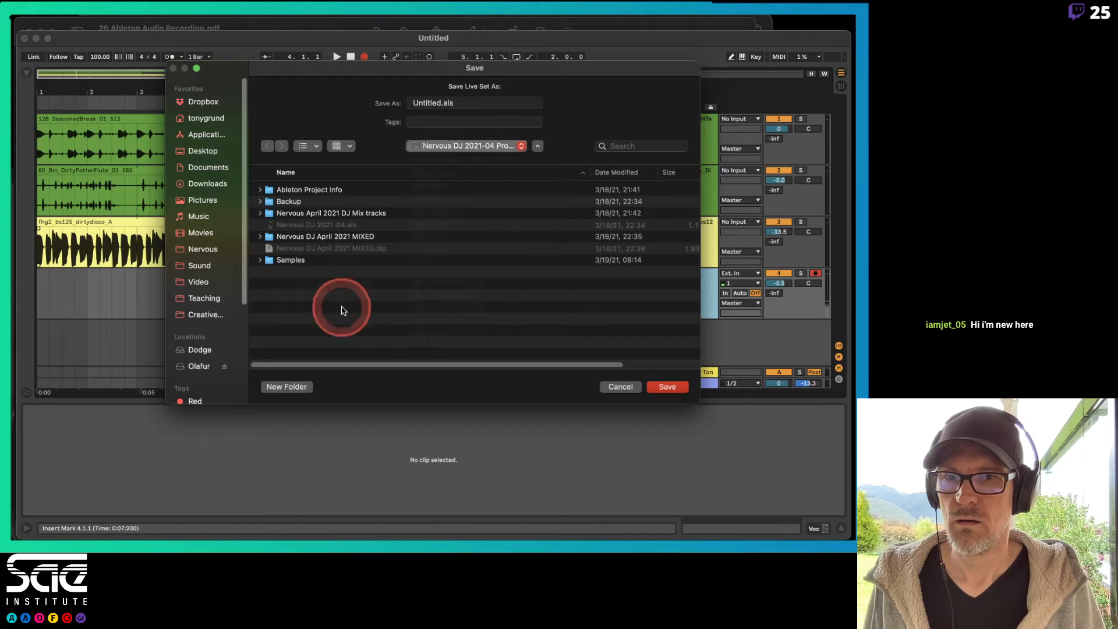
click(202, 299)
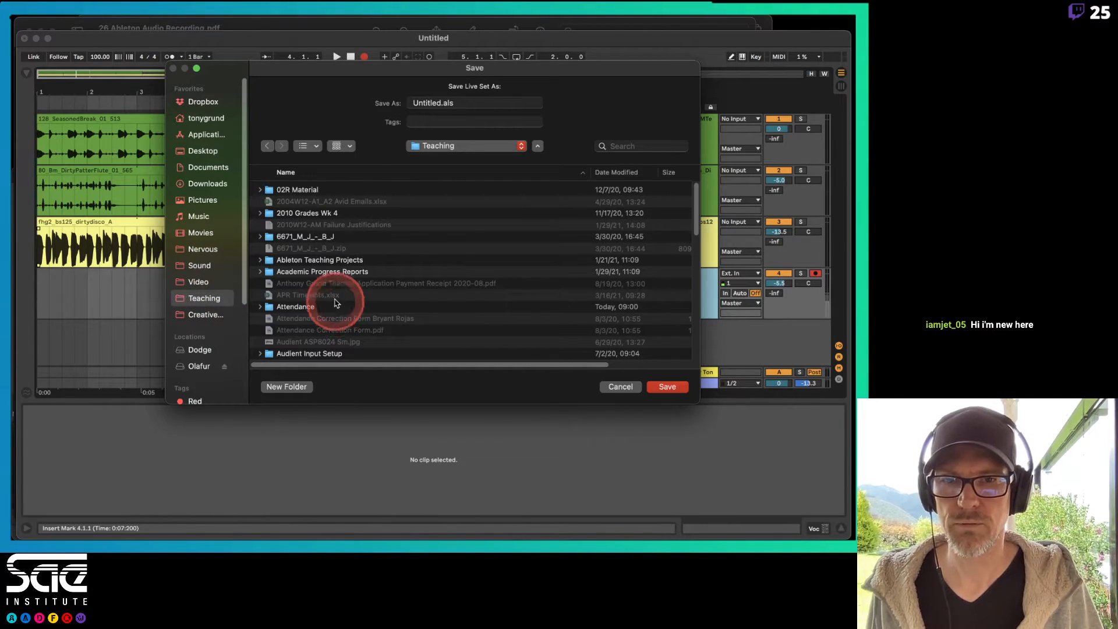
double_click(345, 260)
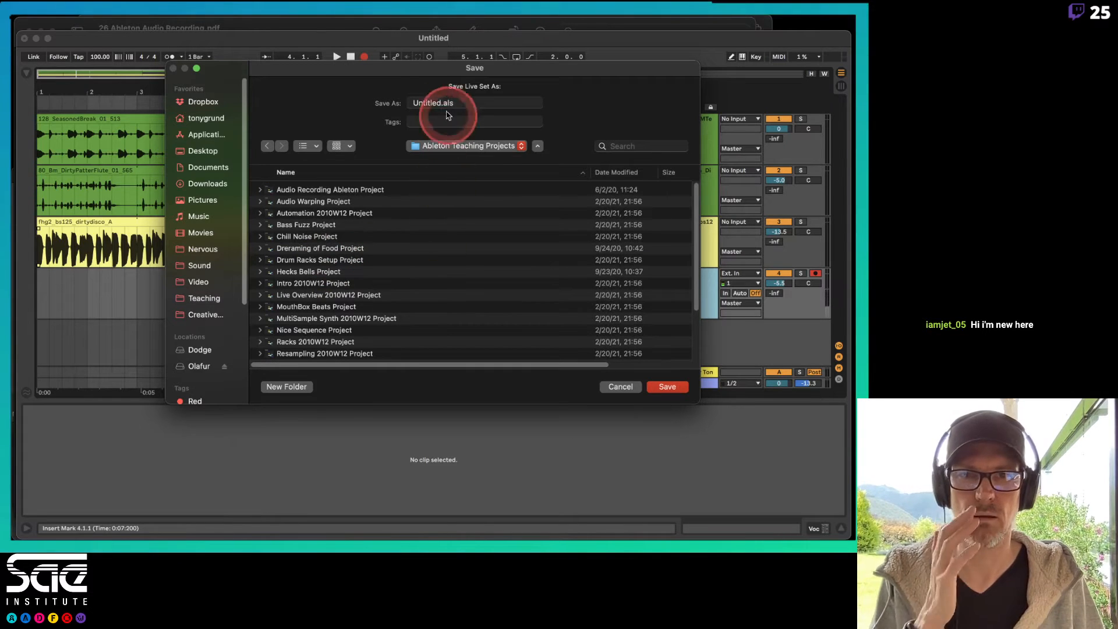
click(430, 104)
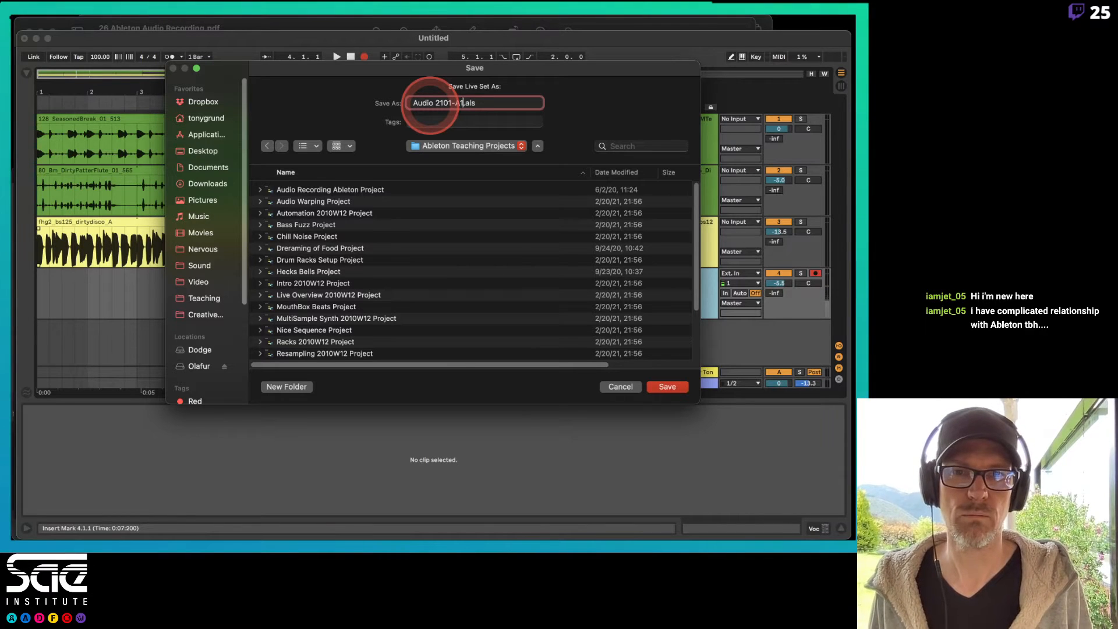
key(Return)
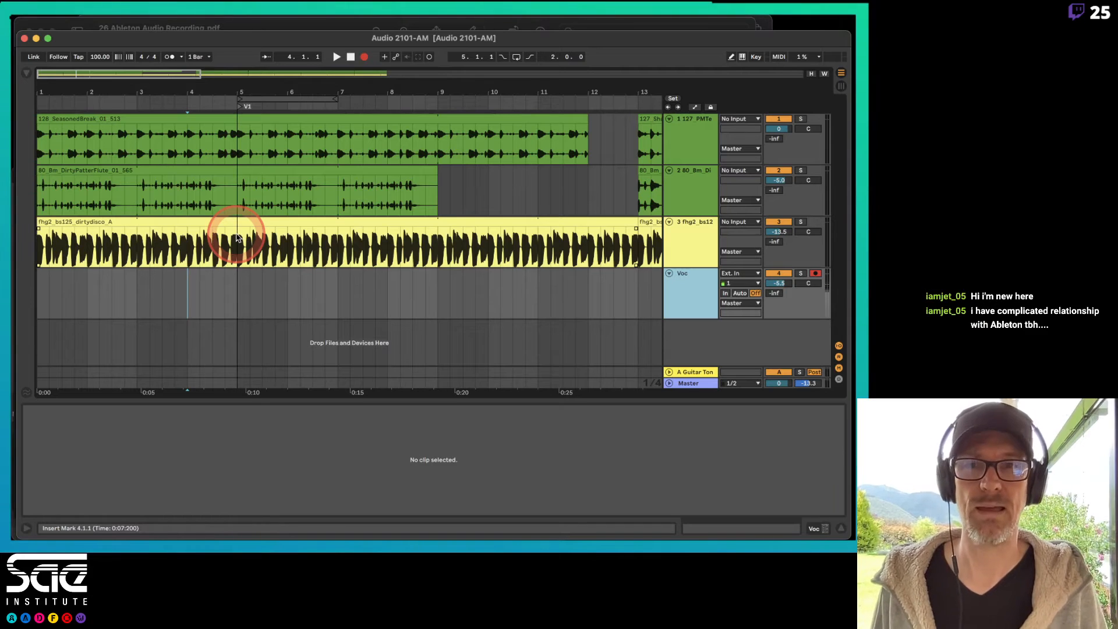
Record a take on the Voc track from bar 4, stopping after bar 9.
key(F9)
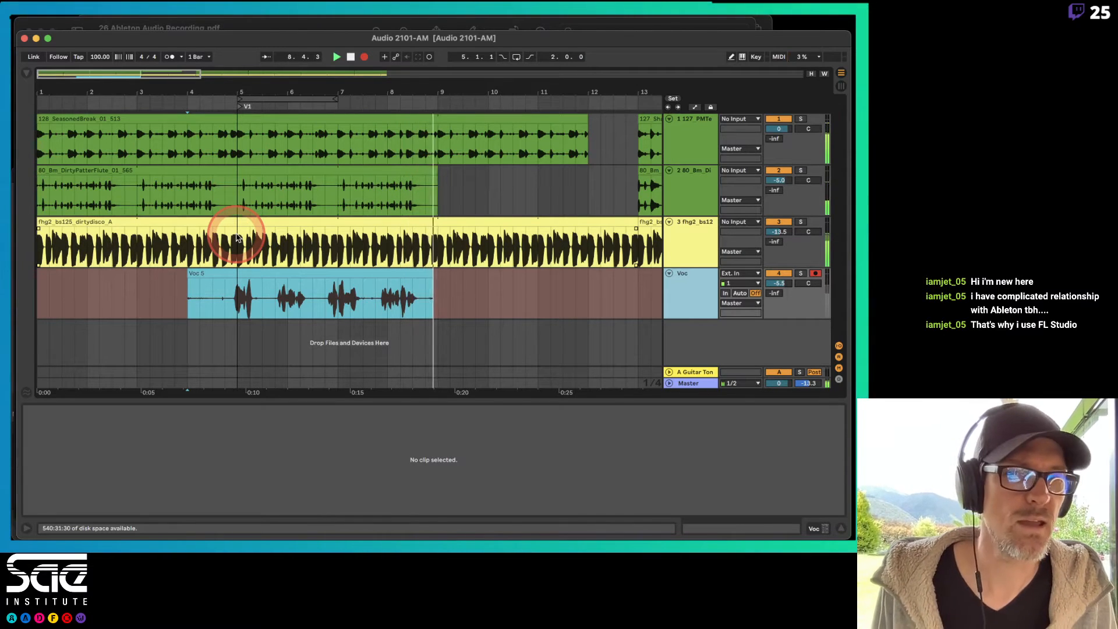
key(space)
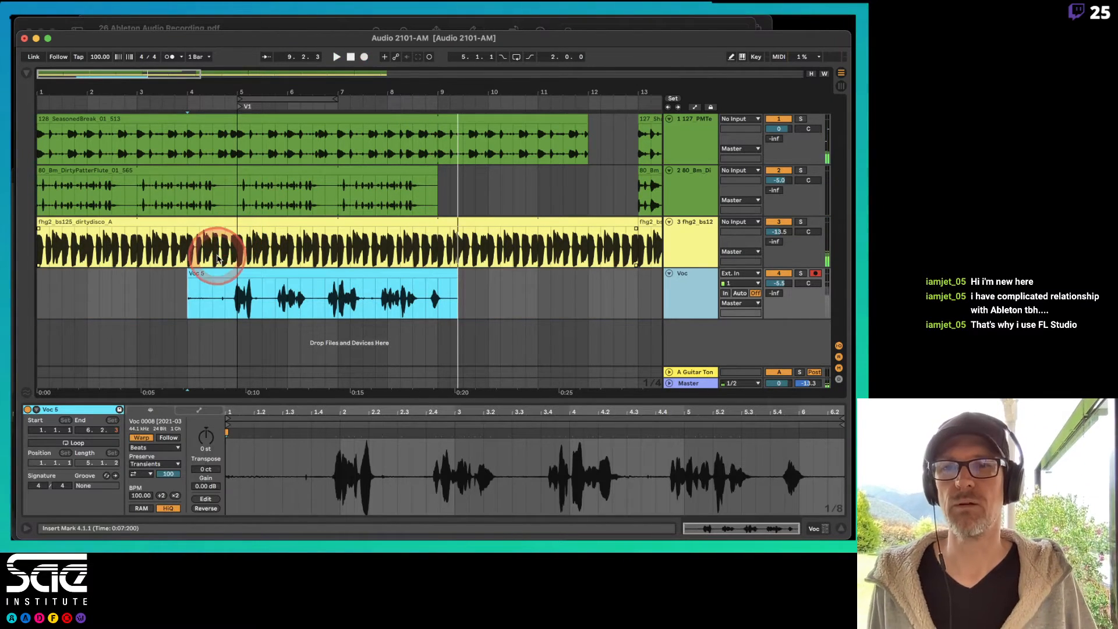
Trim the start of the Voc 5 clip to 4.4.1 and add a short fade-in and fade-out at its ends.
drag(189, 274, 221, 279)
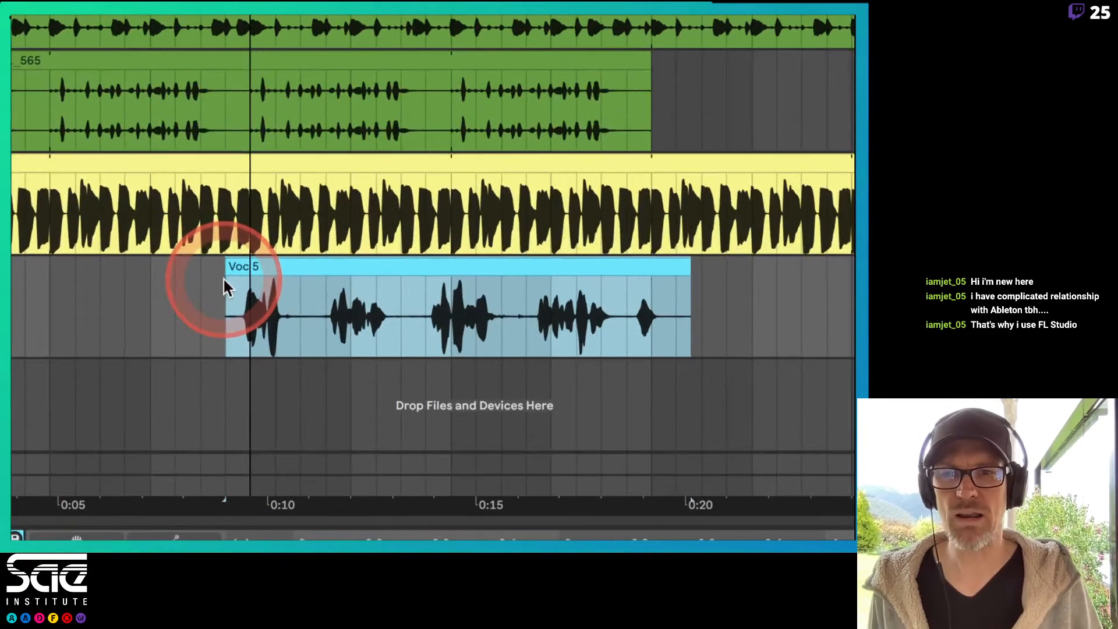
drag(230, 278, 244, 281)
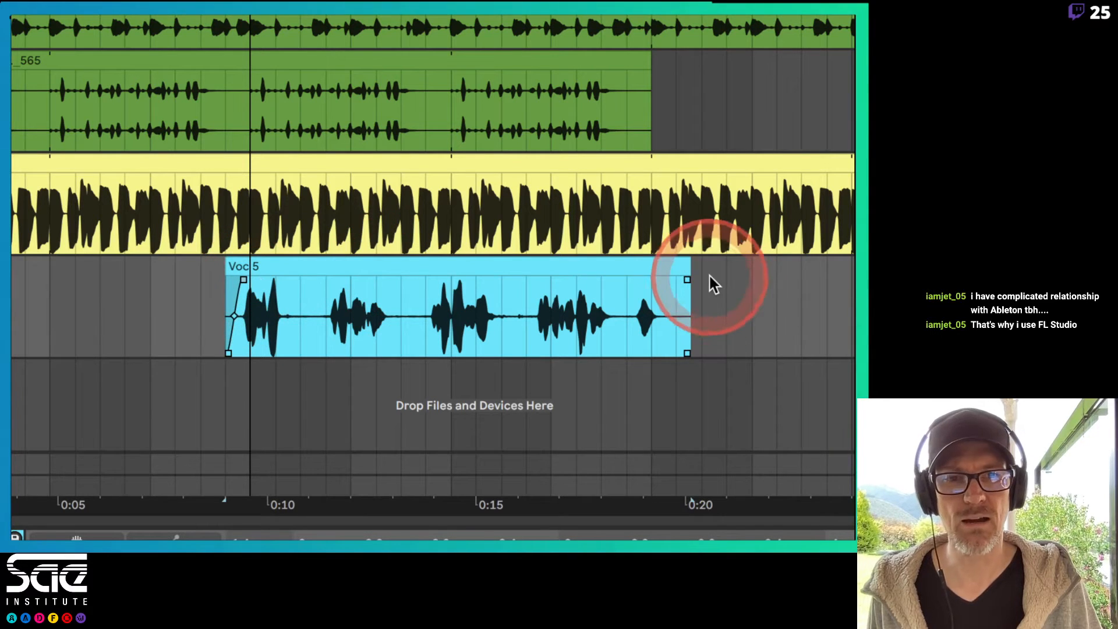
drag(688, 280, 661, 283)
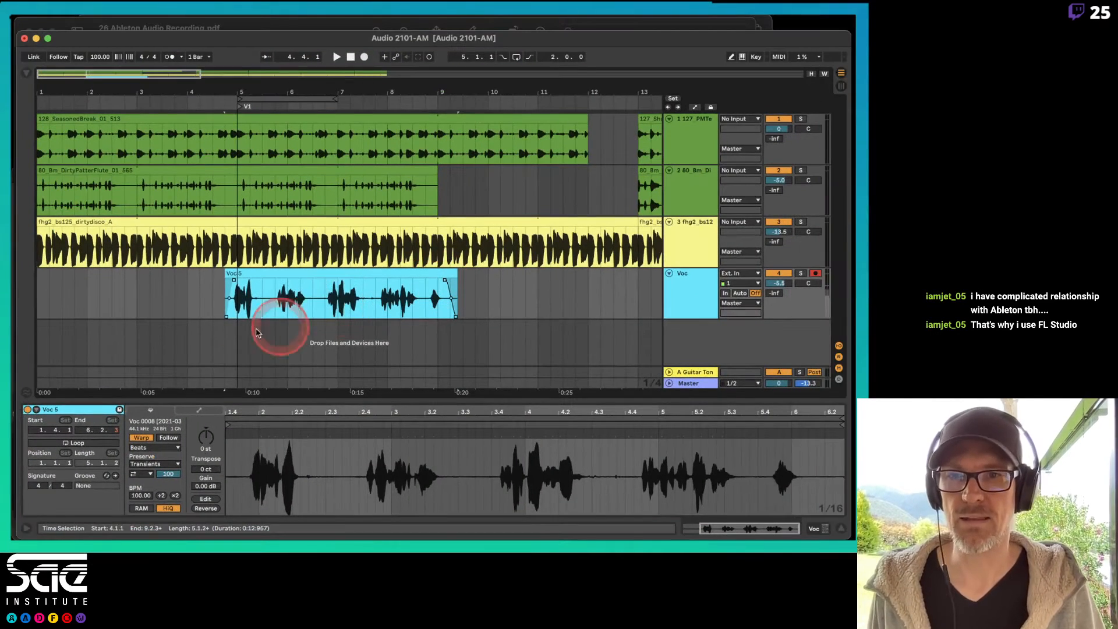
Place the insert marker at bar 4 and record another take on the Voc track, stopping after bar 13.
click(186, 291)
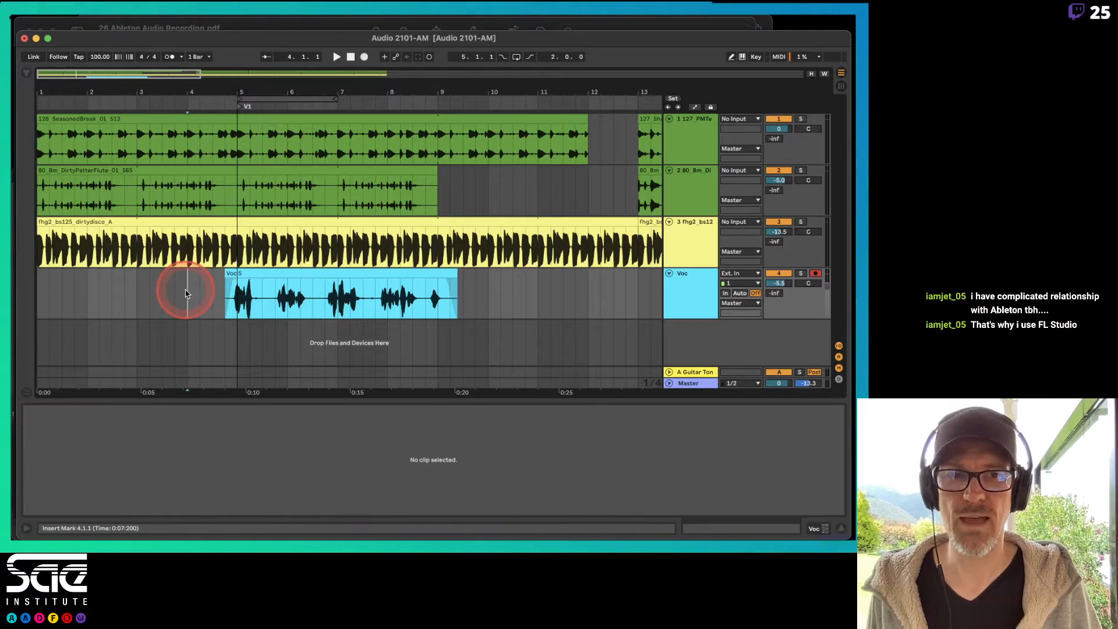
key(space)
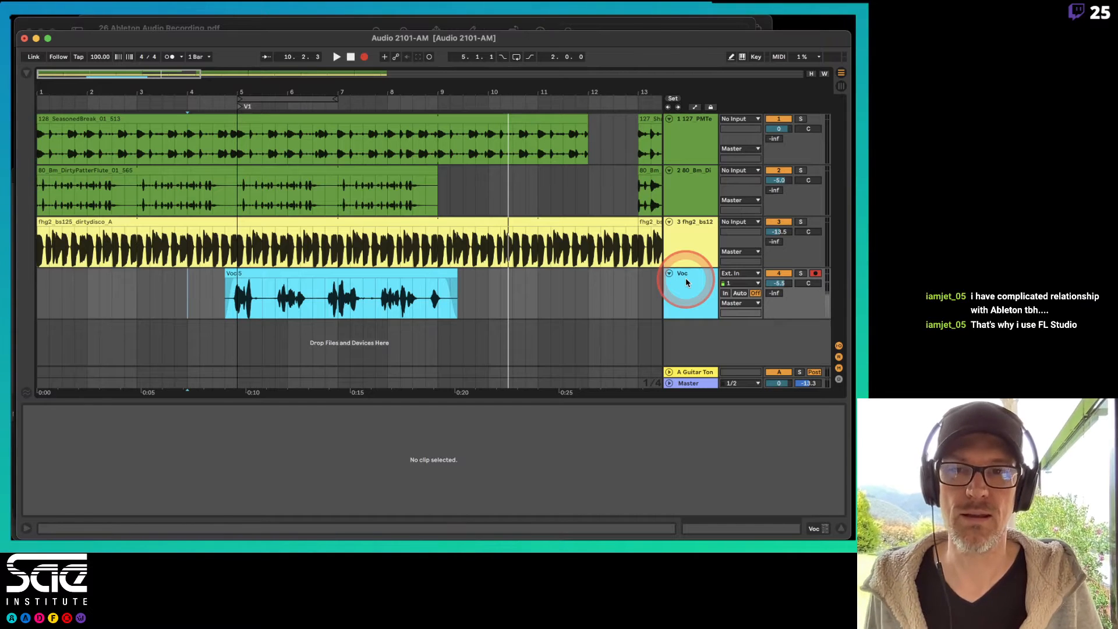
key(space)
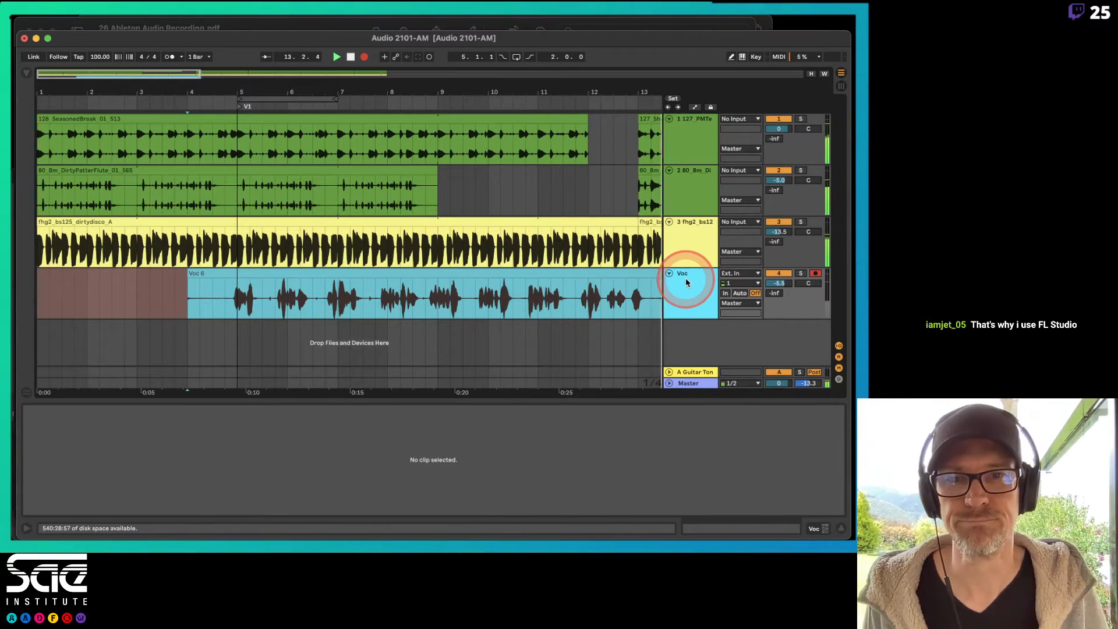
key(F9)
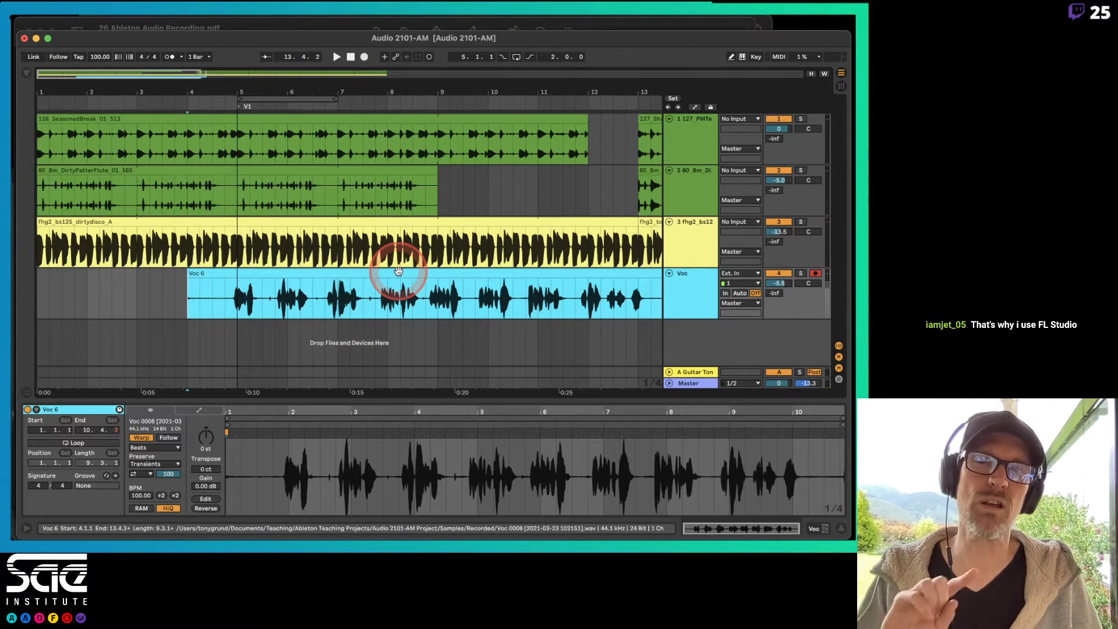
Show the take lanes of the Voc track.
click(816, 273)
click(684, 275)
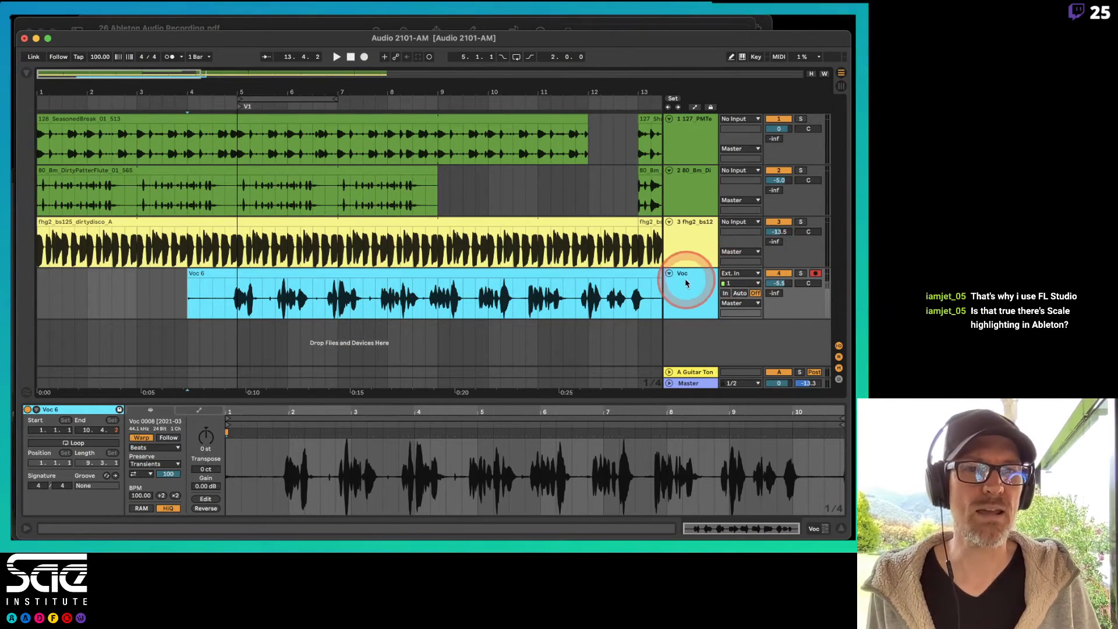
right_click(683, 275)
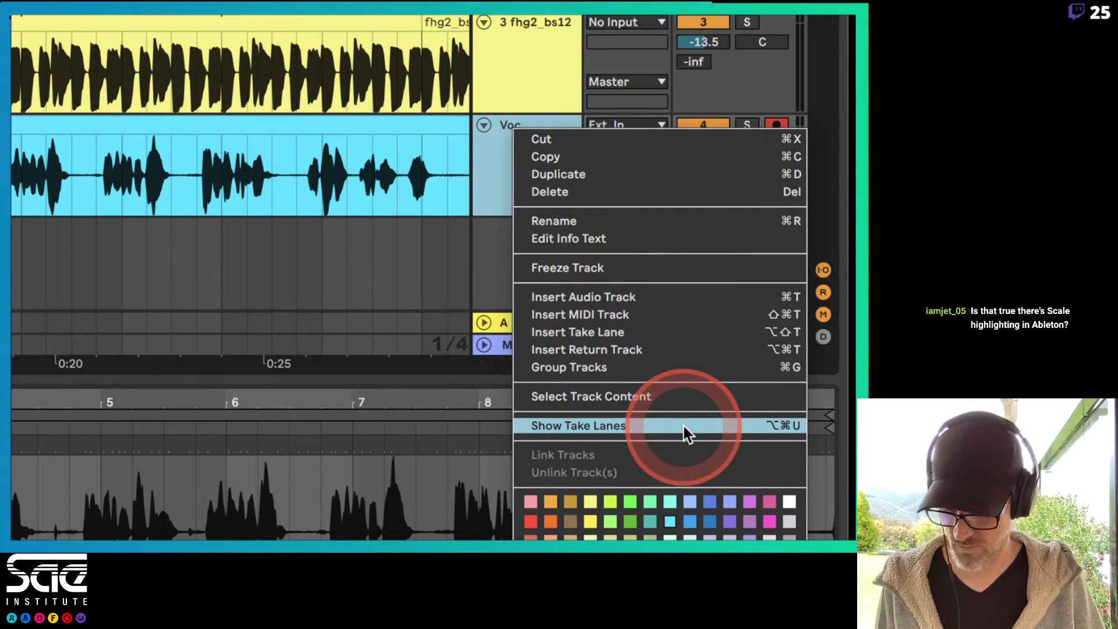
click(623, 426)
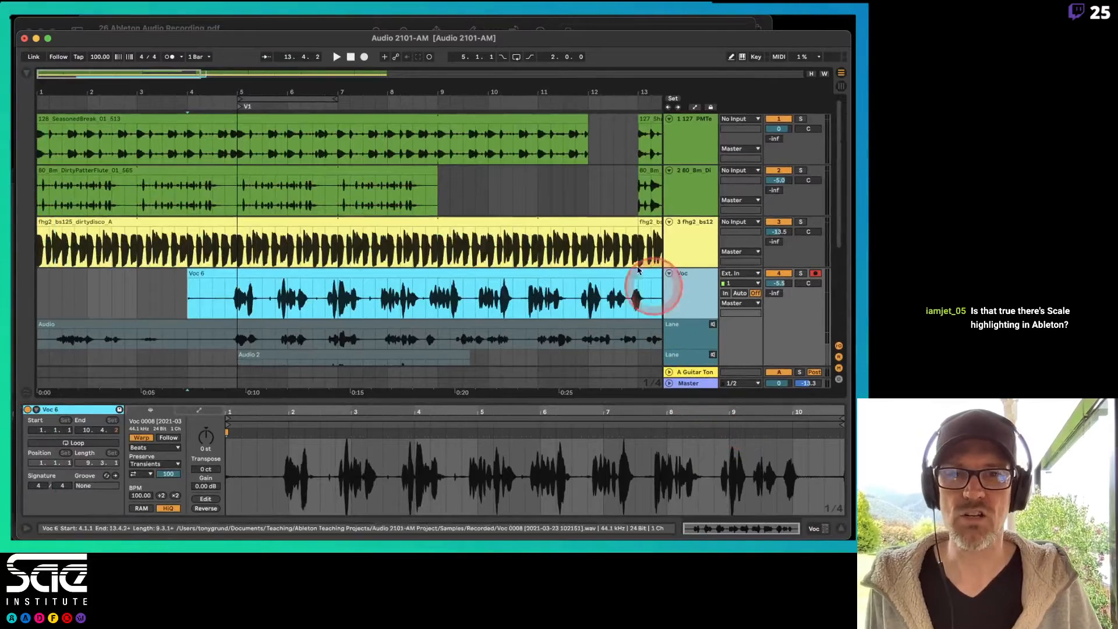
Audition the Voc 5 take lane from bar 4 against the arrangement, then switch its audition mode off.
scroll(600, 277, down, 6)
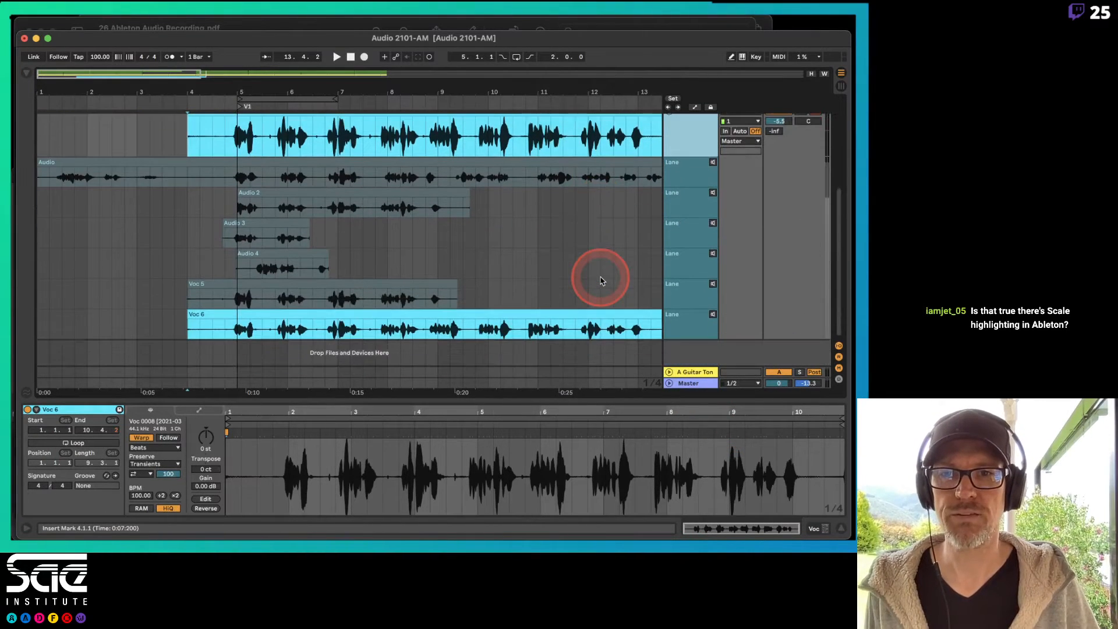
scroll(600, 281, up, 5)
scroll(601, 280, down, 4)
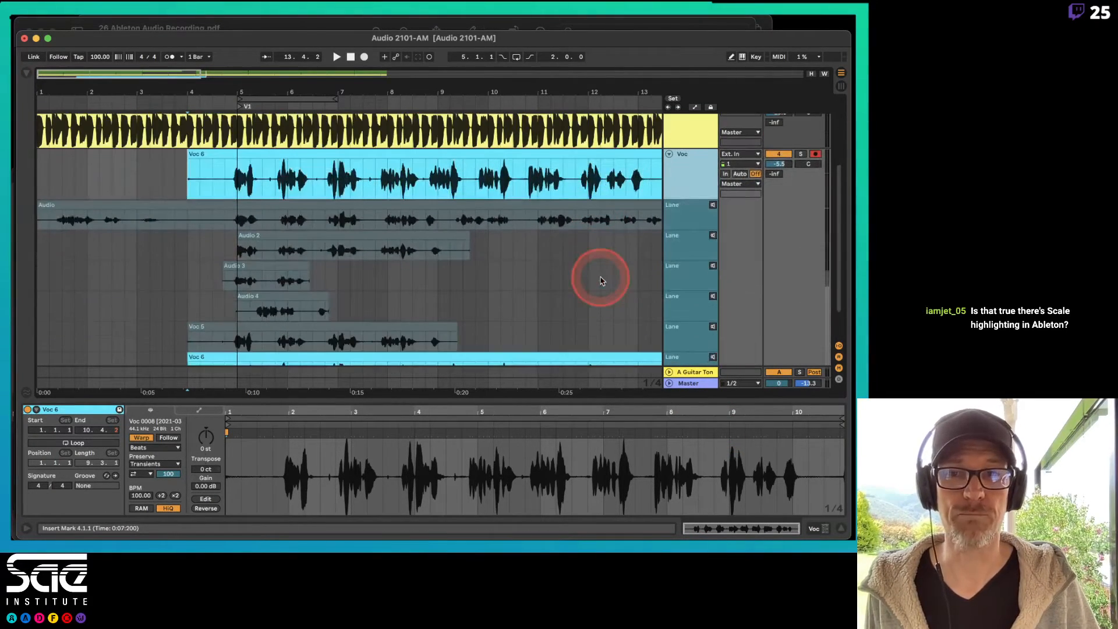
scroll(601, 280, down, 1)
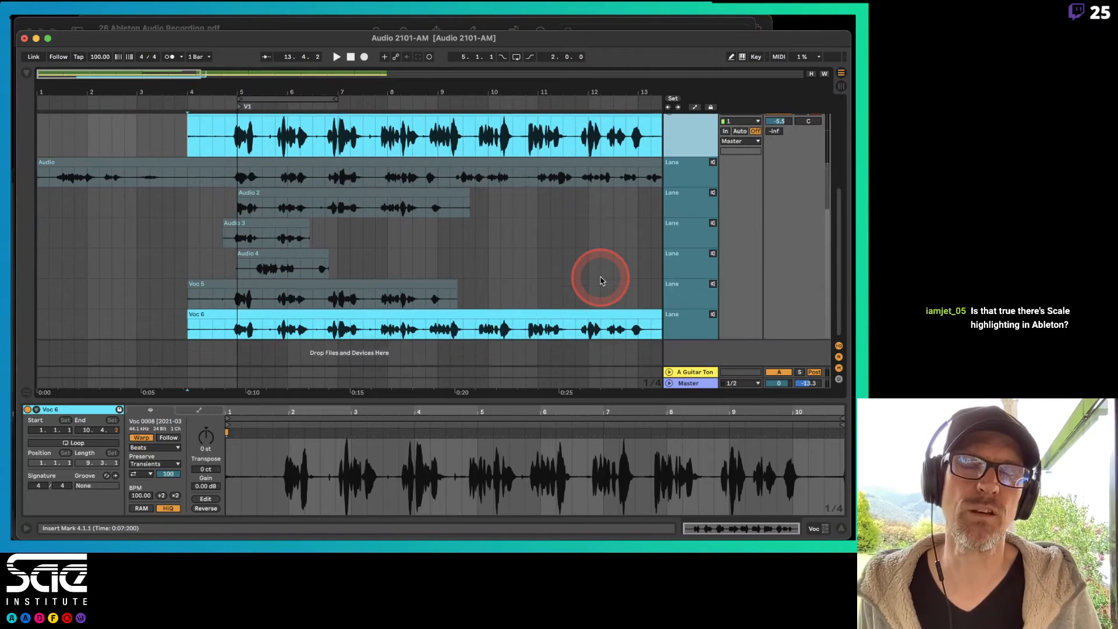
scroll(601, 281, up, 1)
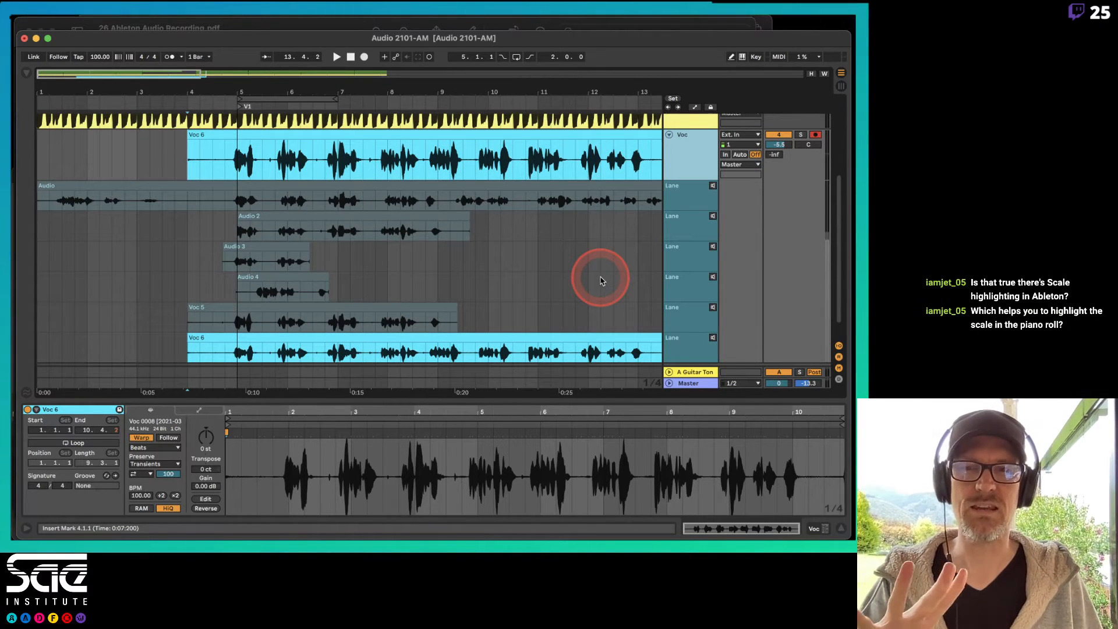
click(713, 308)
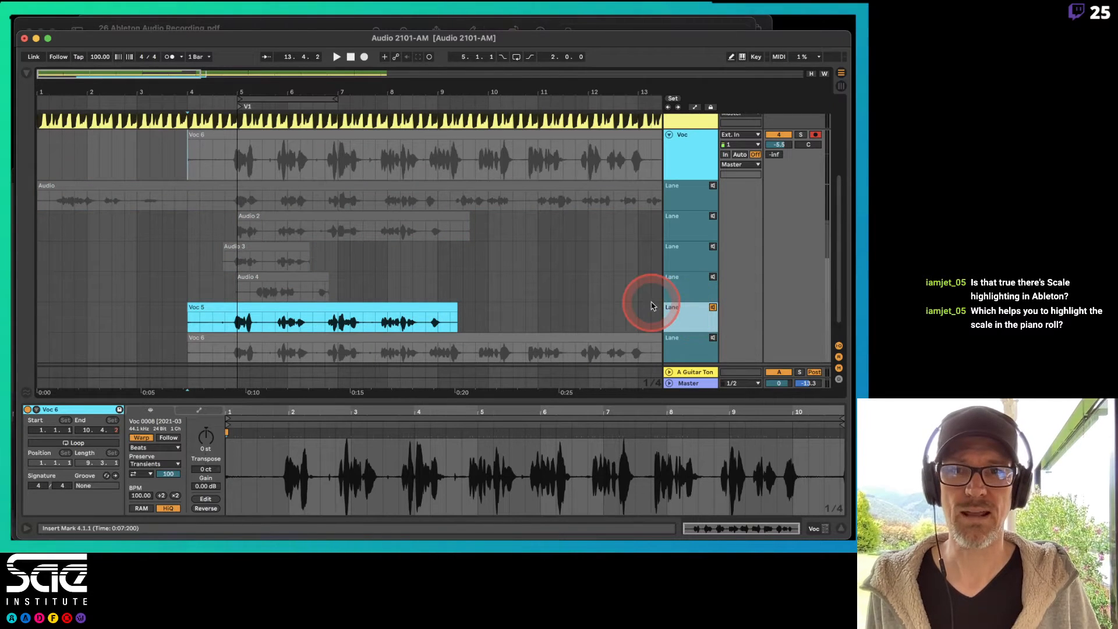
key(space)
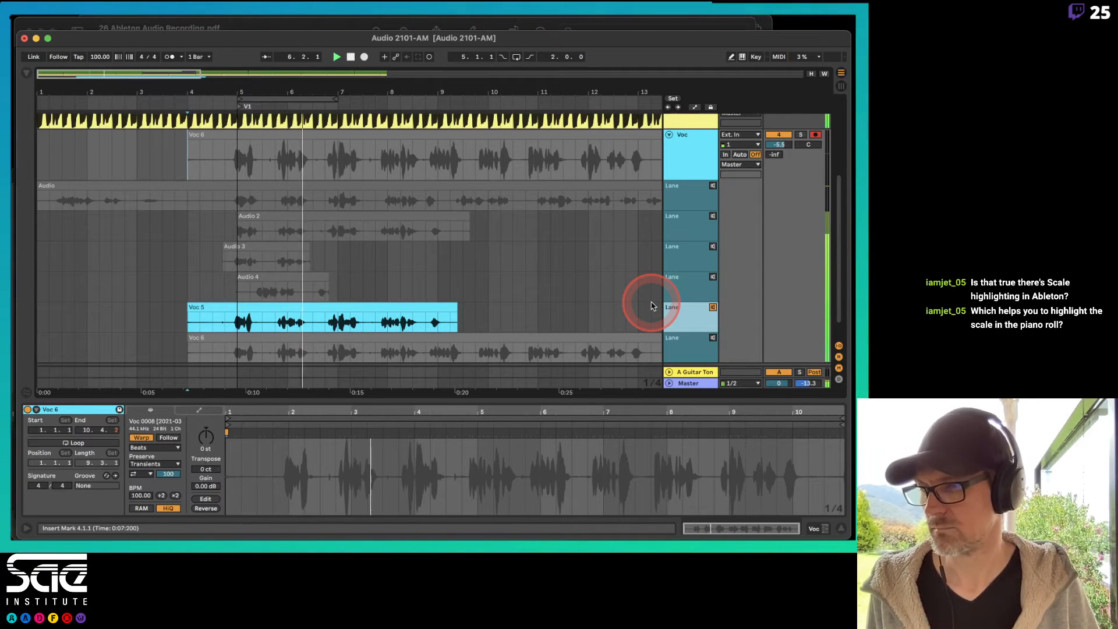
click(712, 308)
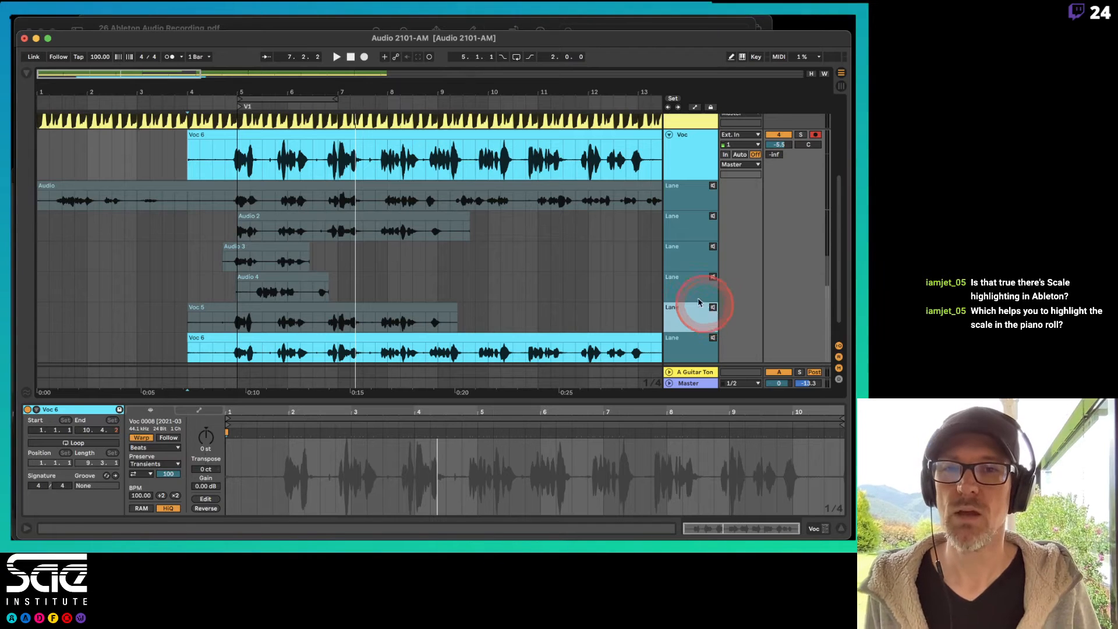
Comp the Voc 5 phrase from 7.4.1 to 8.4.1 into the main Voc lane with Draw Mode.
scroll(602, 233, down, 3)
scroll(602, 233, up, 2)
scroll(603, 233, down, 2)
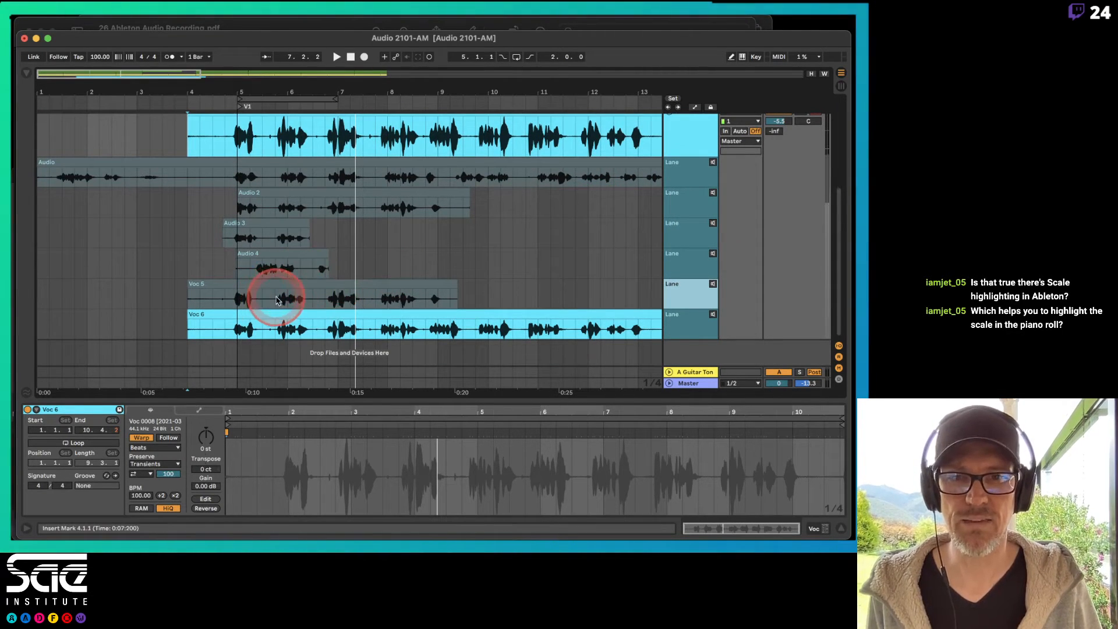
click(376, 300)
drag(376, 301, 423, 300)
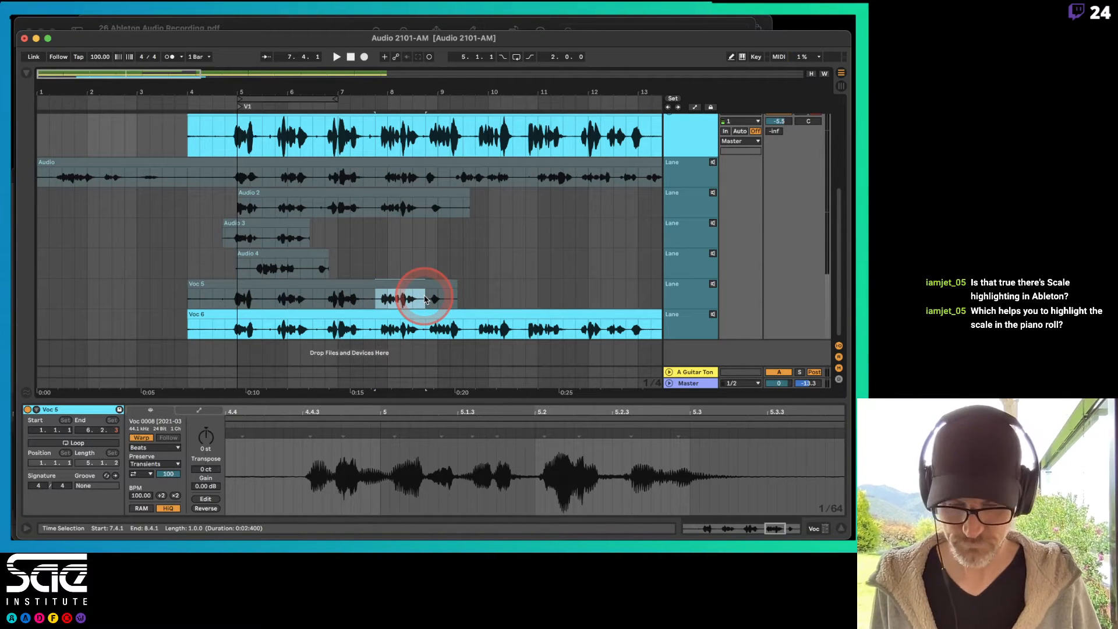
key(b)
drag(376, 300, 429, 294)
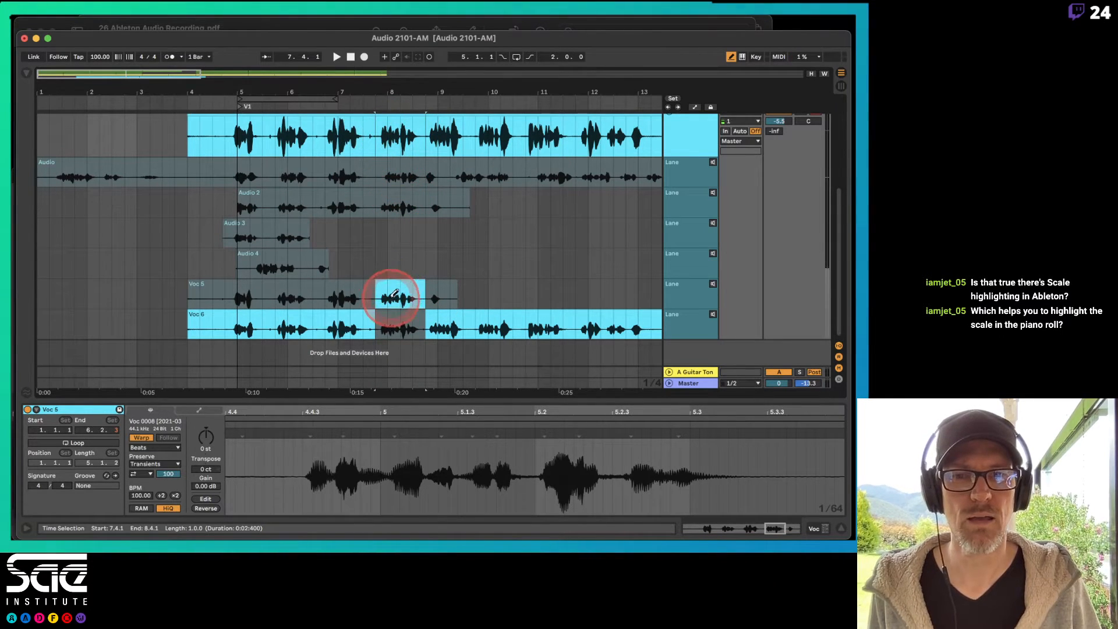
click(415, 155)
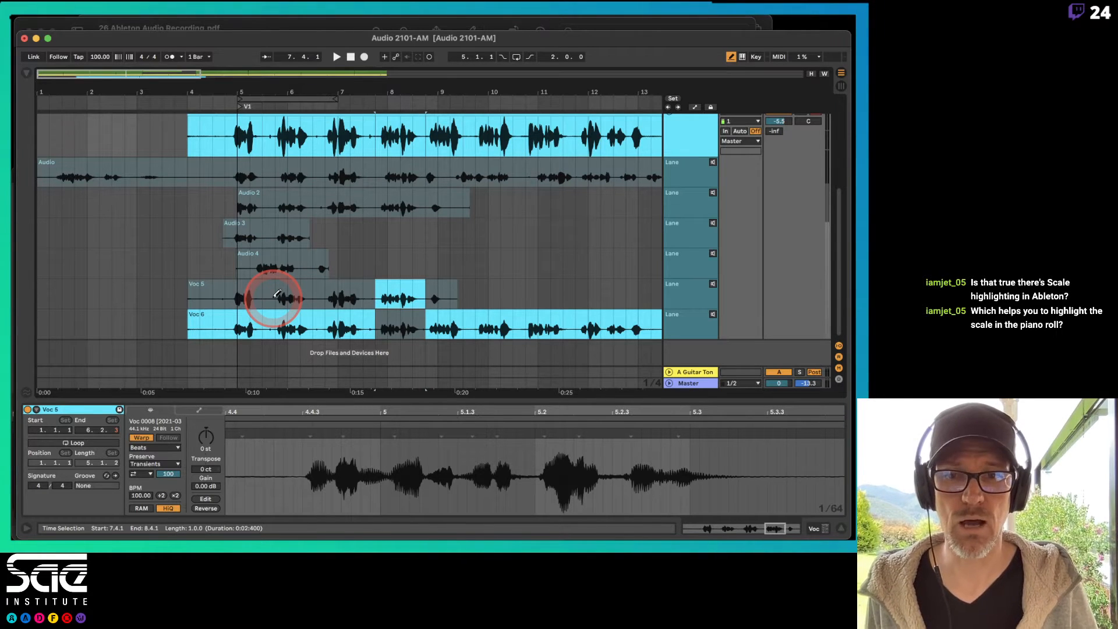
Comp the Voc 5 phrase from 5.4.1 to 6.3.1 into the main lane and select each comped Voc 5 segment there.
drag(276, 294, 315, 294)
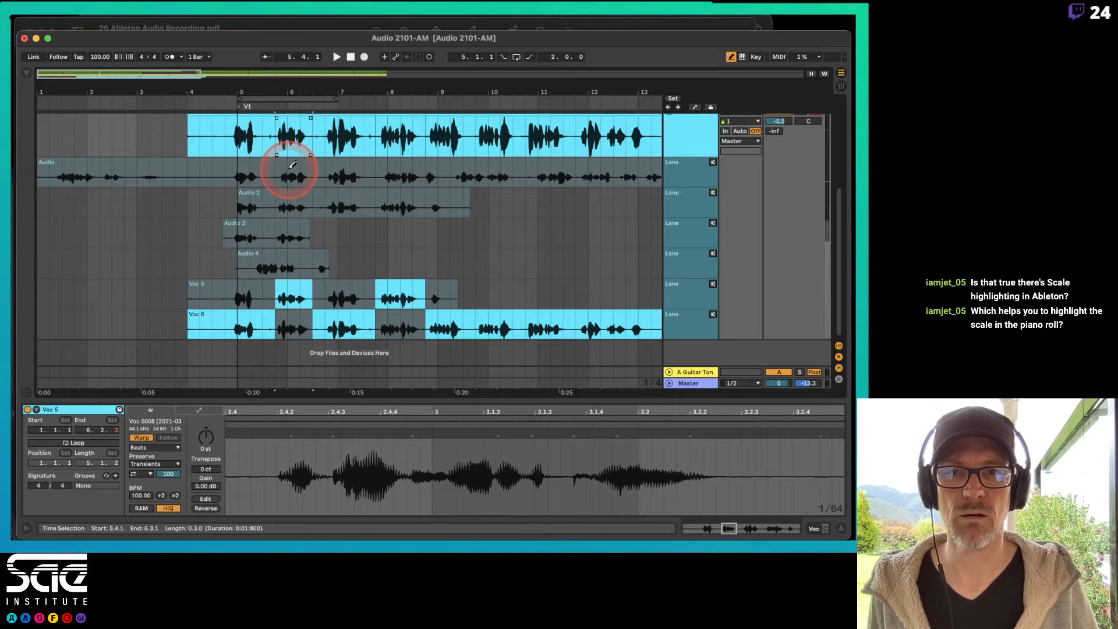
scroll(289, 172, up, 2)
click(289, 124)
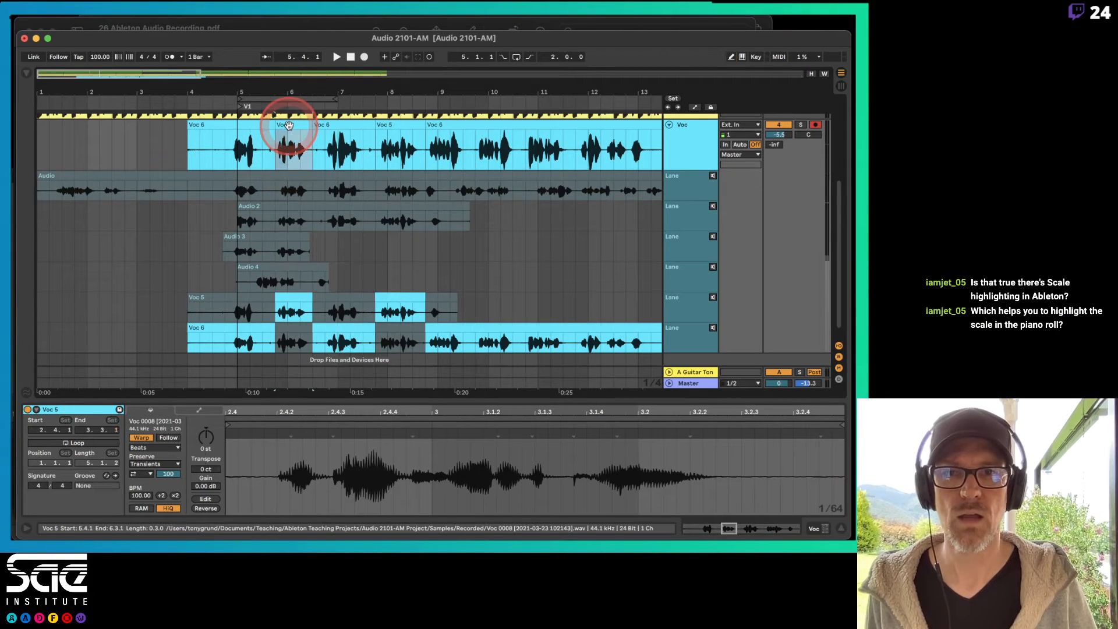
click(399, 125)
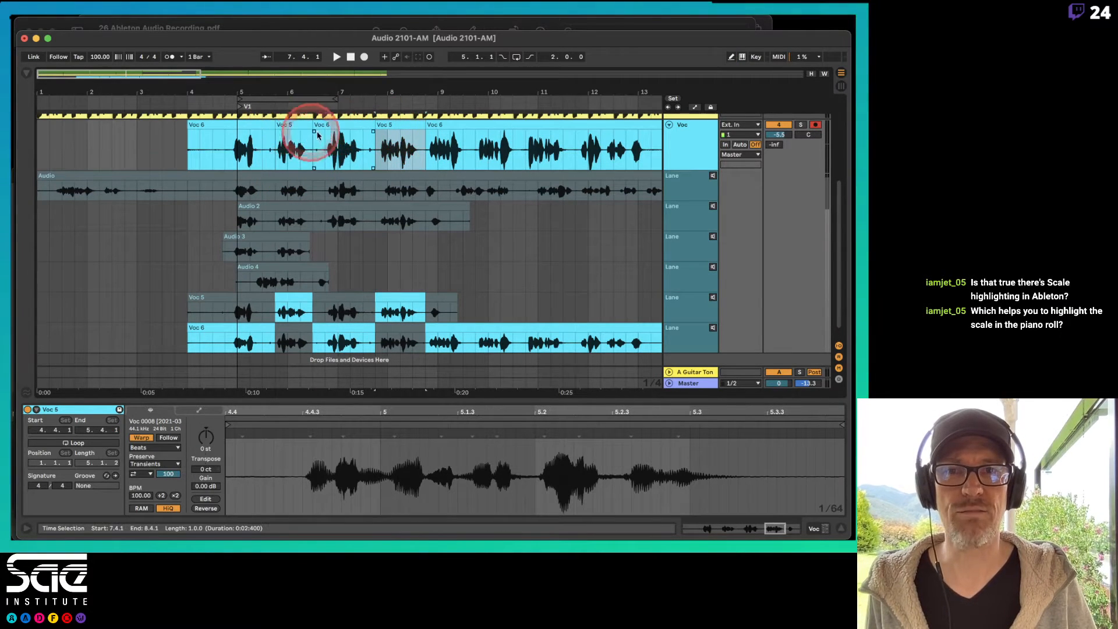
Play the comped vocal from 4.3.1 to check the transitions between takes, then stop playback.
click(210, 154)
key(space)
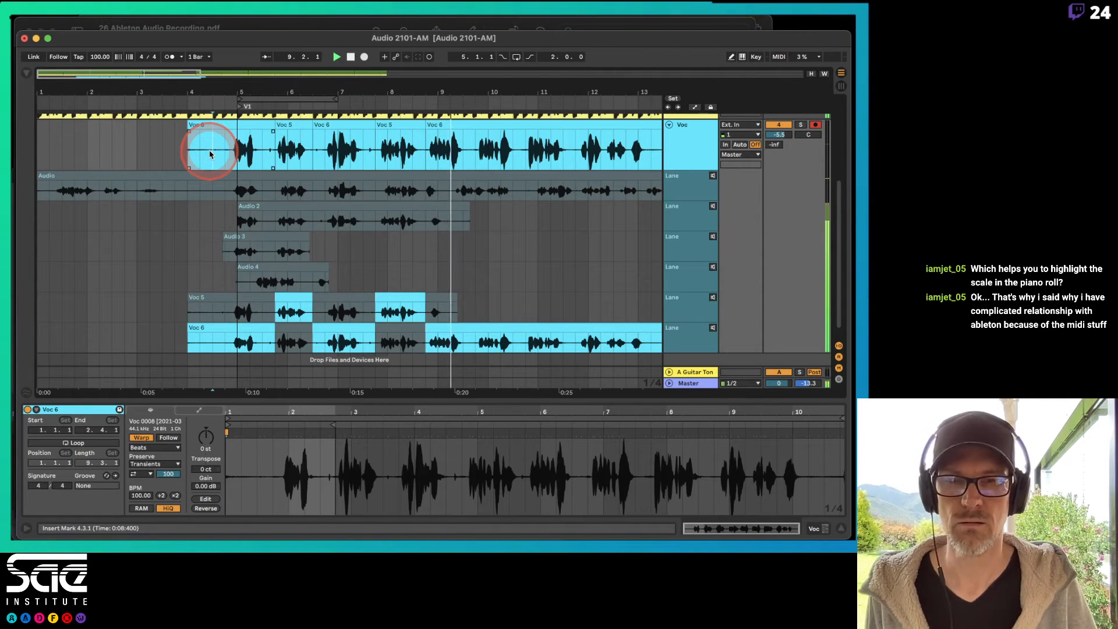
click(326, 315)
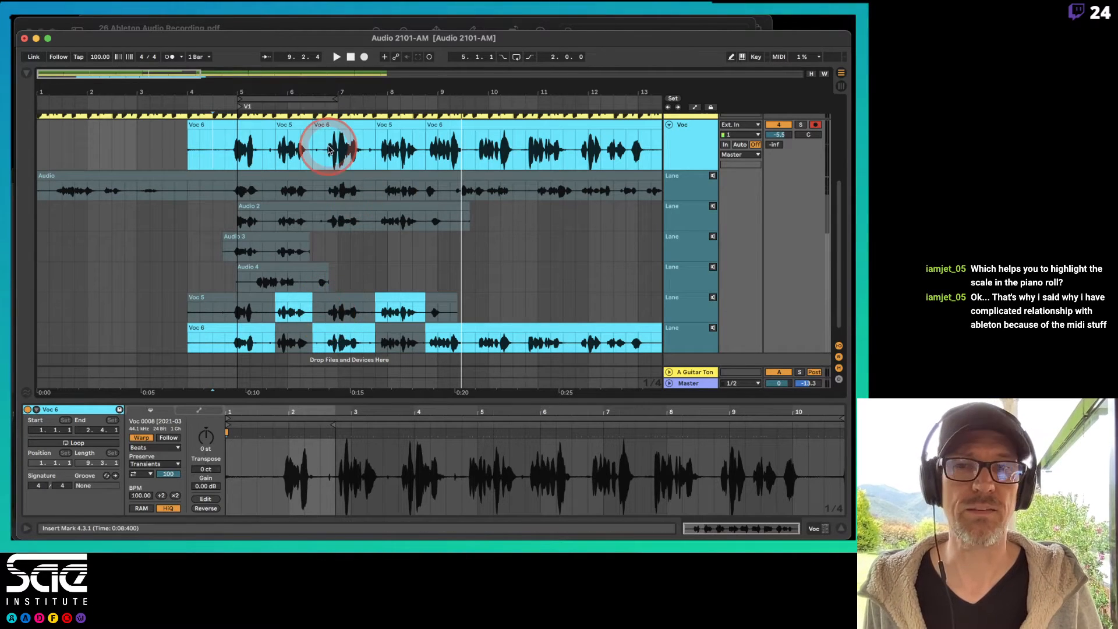
Undo both Voc 5 comp edits on the Voc track.
click(289, 123)
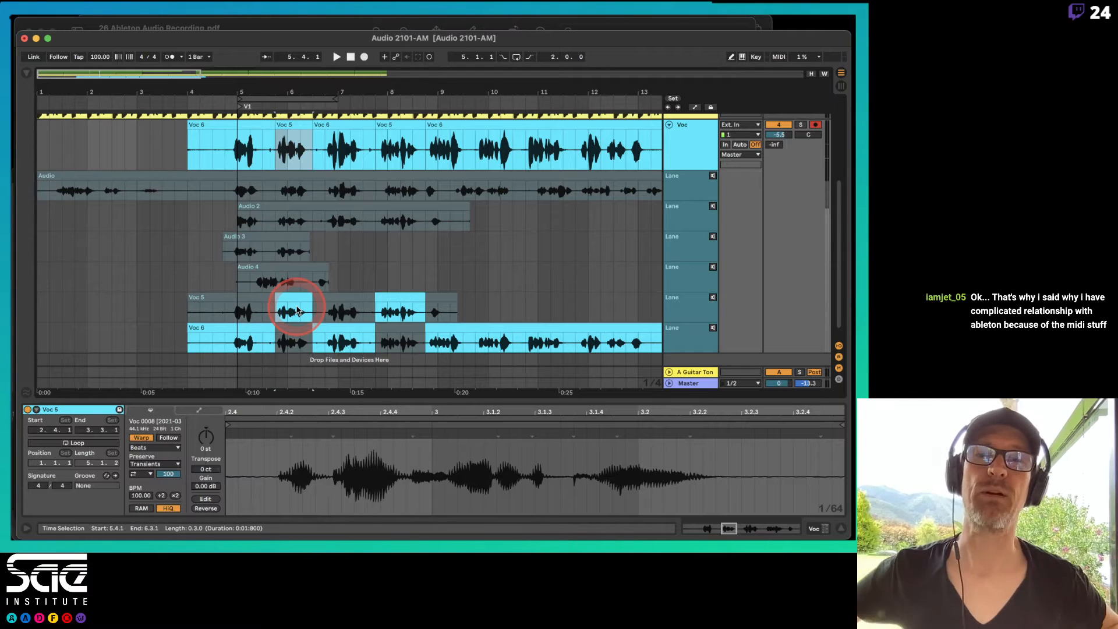
key(super+z)
key(super+z)
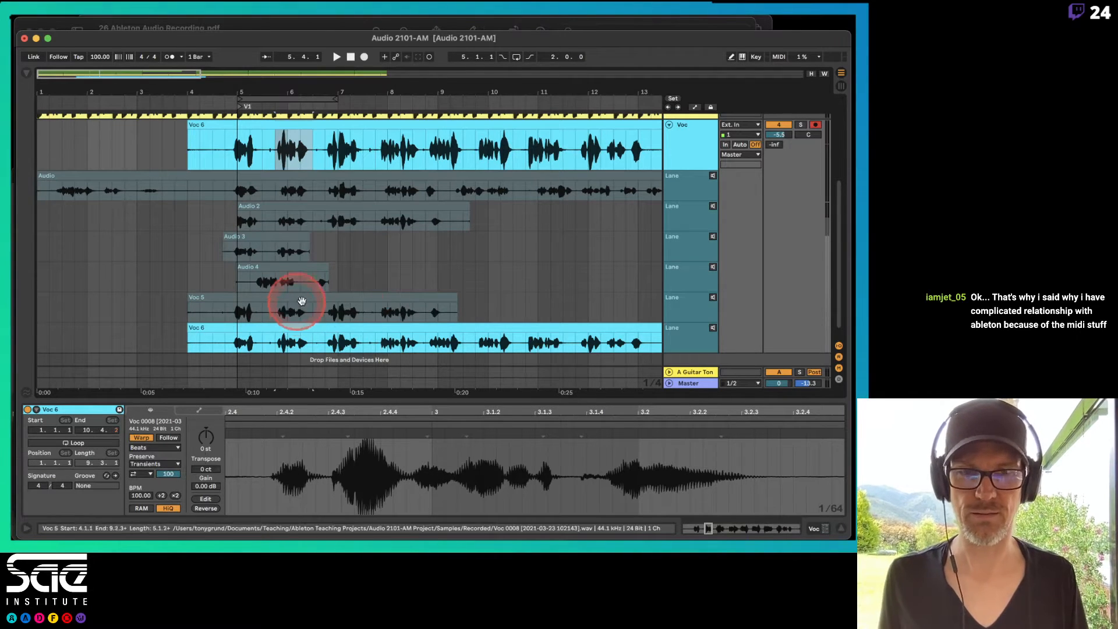
right_click(687, 303)
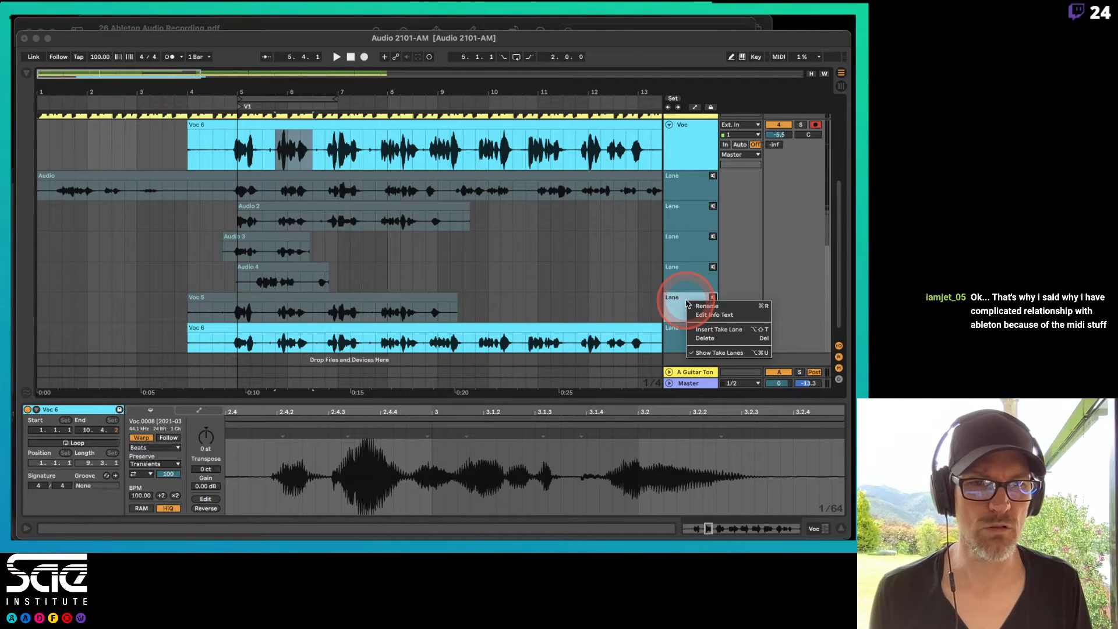
click(677, 302)
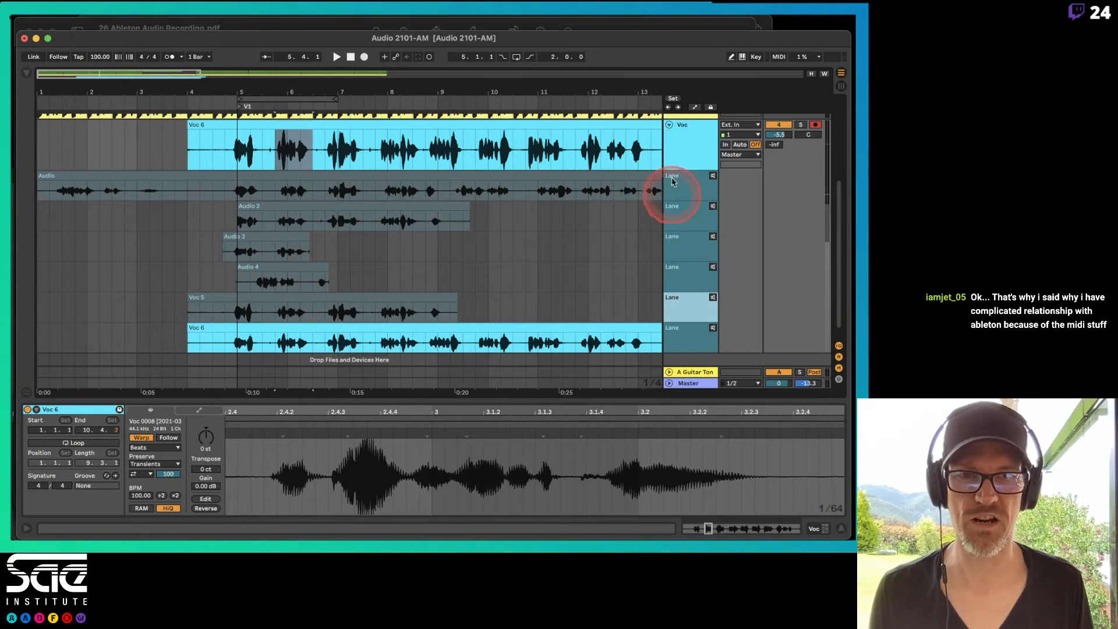
Select the Voc track and delete the second Utility device from its device chain.
click(675, 138)
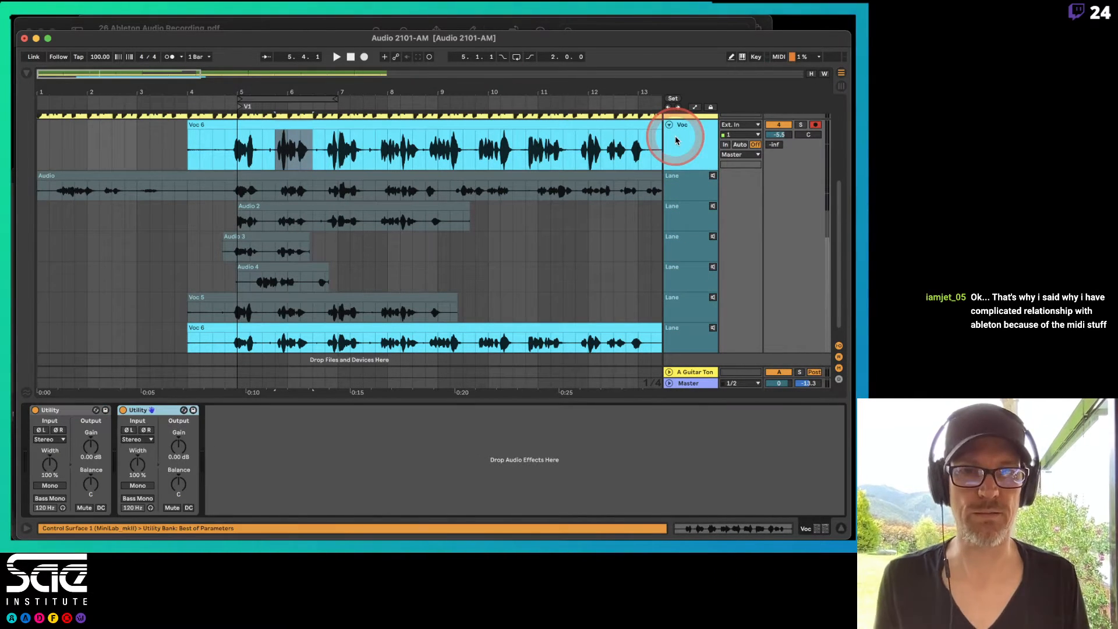
scroll(644, 218, down, 2)
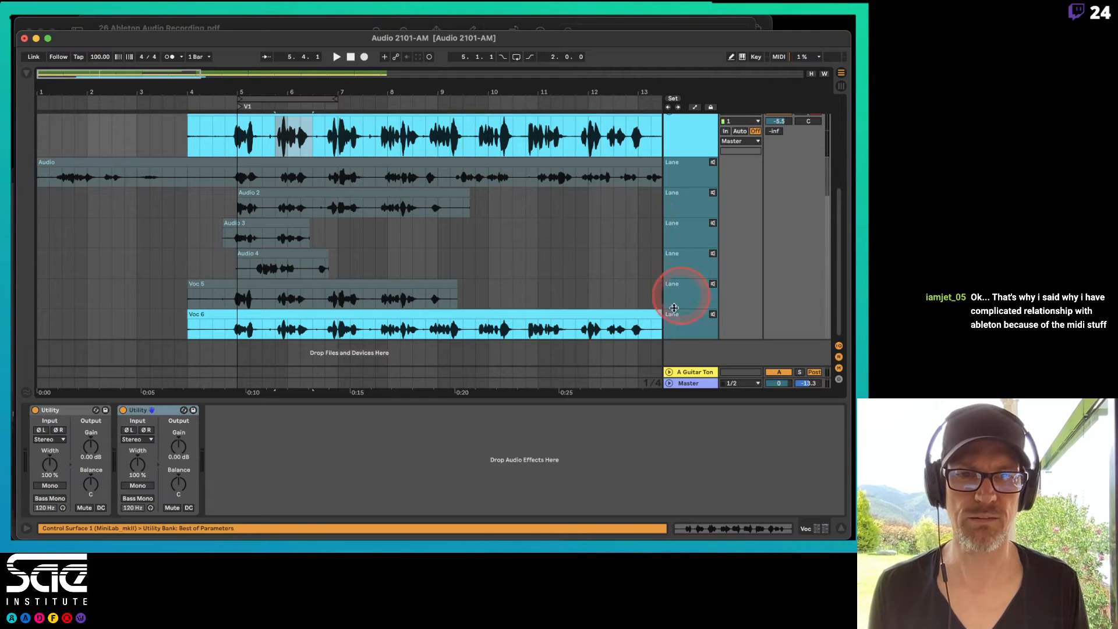
scroll(696, 198, up, 5)
click(694, 223)
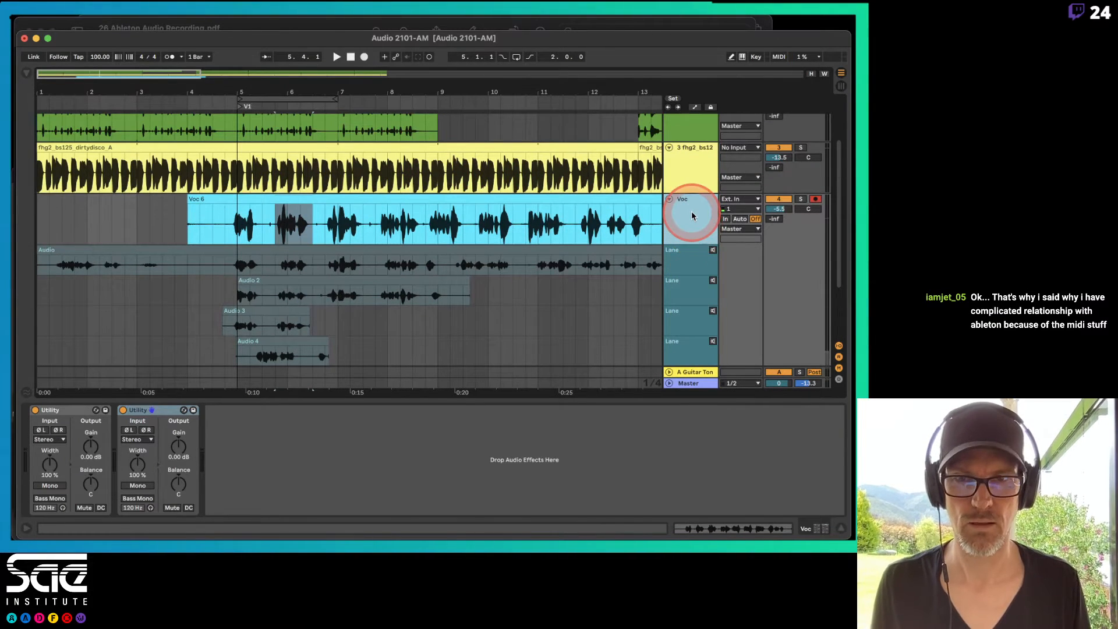
scroll(692, 212, down, 5)
click(156, 410)
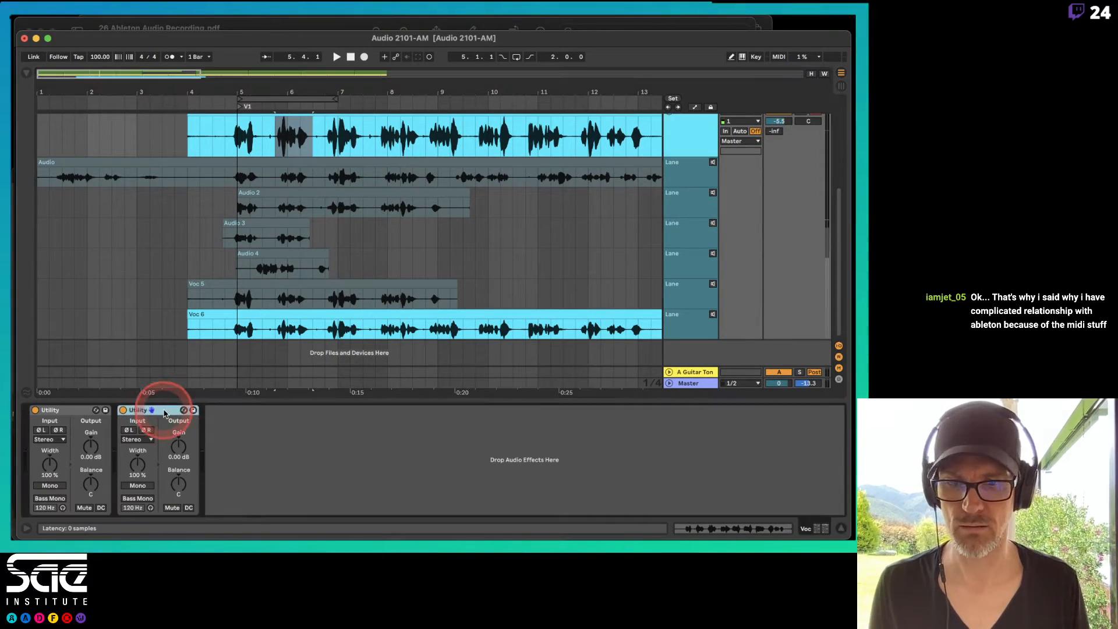
key(Delete)
Duplicate the Voc track together with its take lanes.
right_click(691, 141)
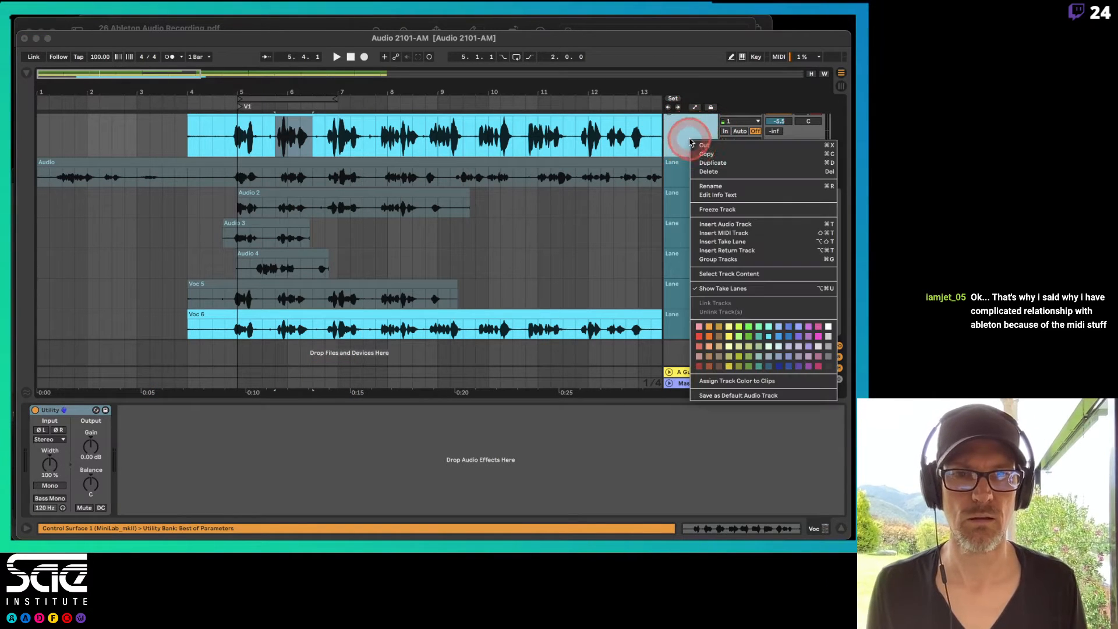
click(712, 163)
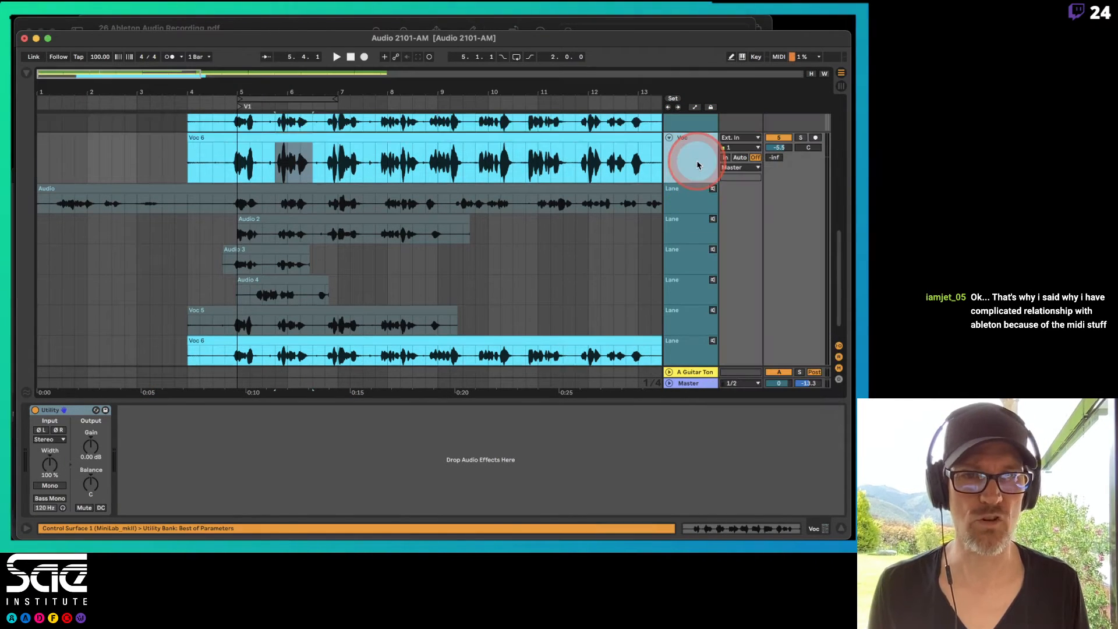
scroll(661, 183, down, 1)
scroll(661, 183, up, 6)
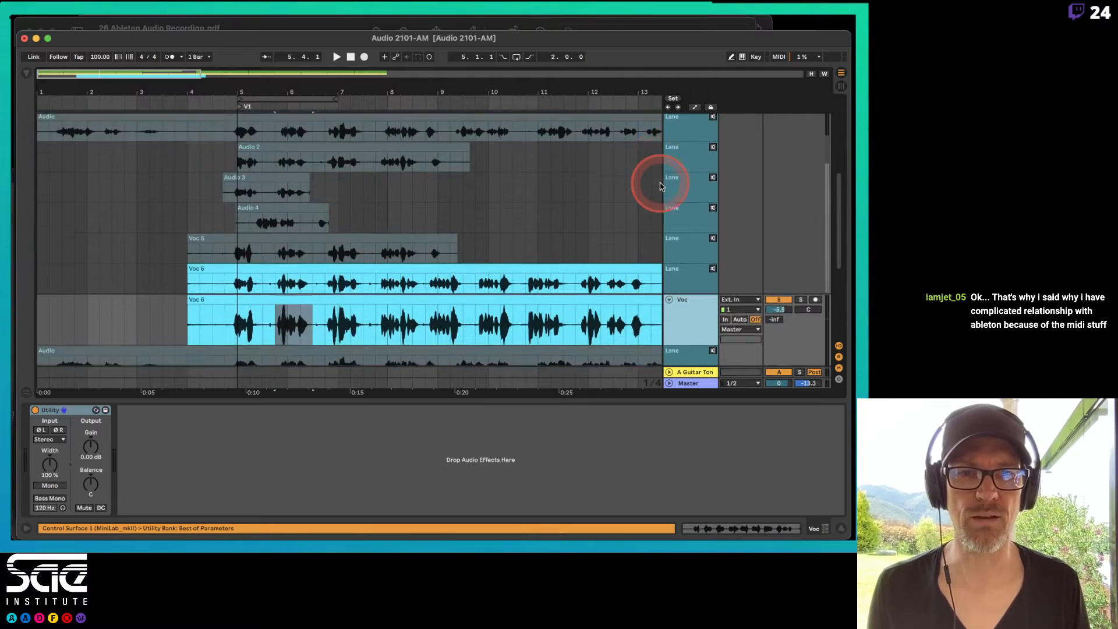
scroll(660, 183, down, 3)
scroll(659, 183, down, 3)
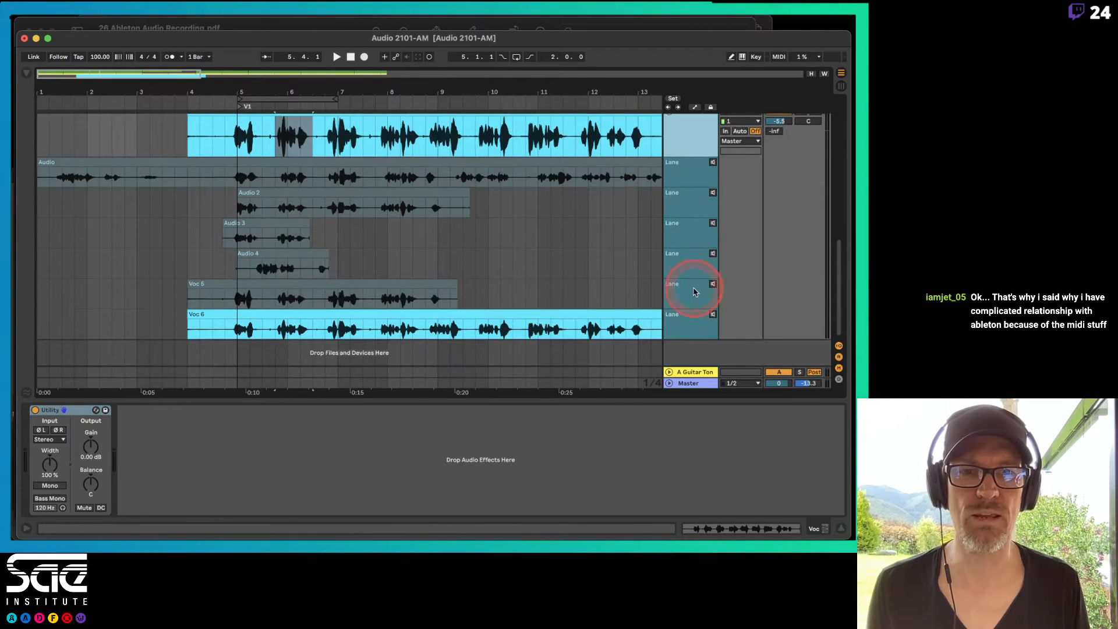
Comp the entire Voc 5 take into the main lane of the duplicated Voc track.
click(694, 292)
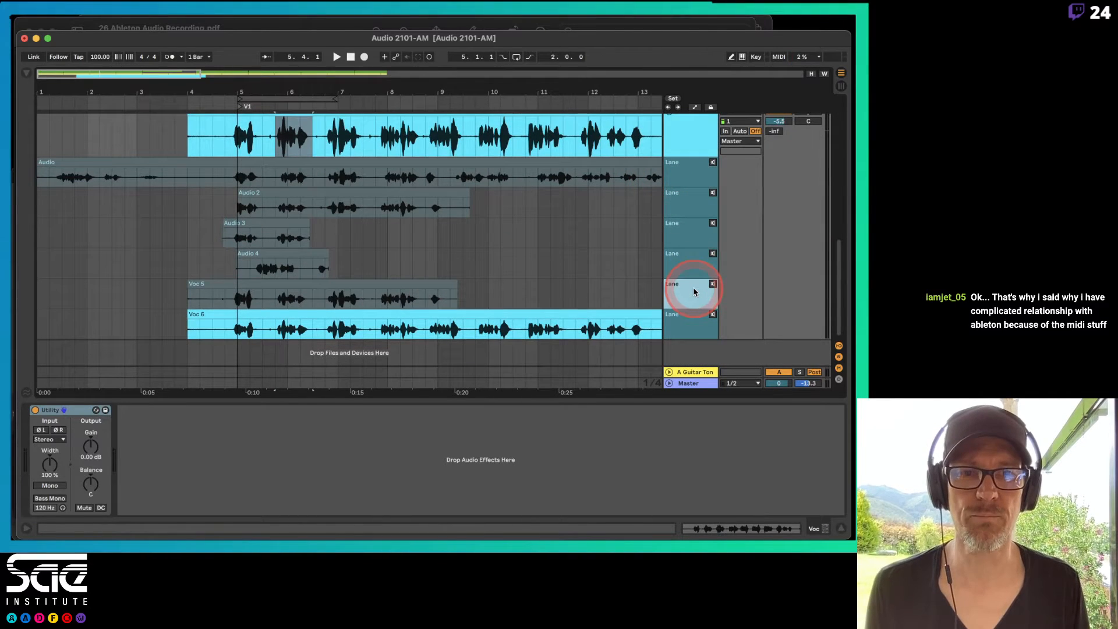
double_click(400, 287)
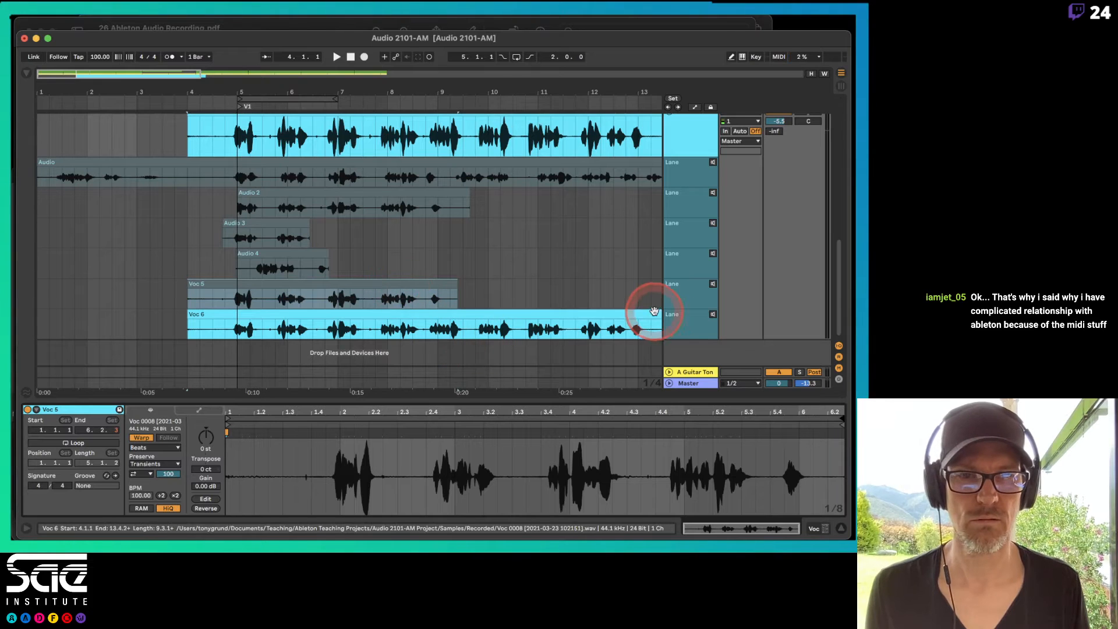
click(693, 319)
click(408, 298)
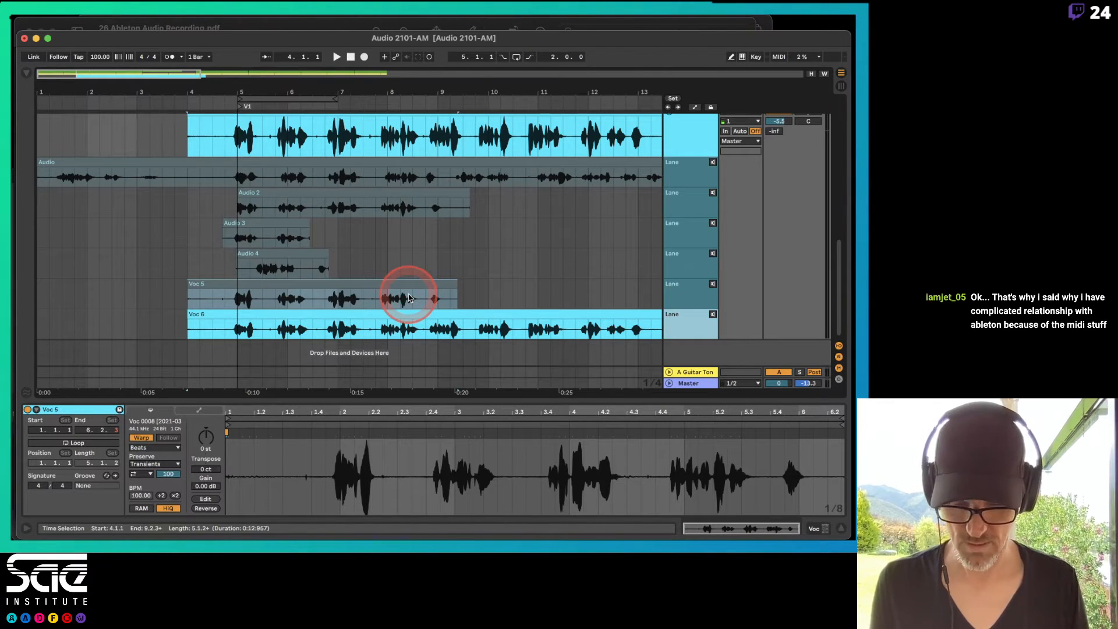
key(b)
click(389, 281)
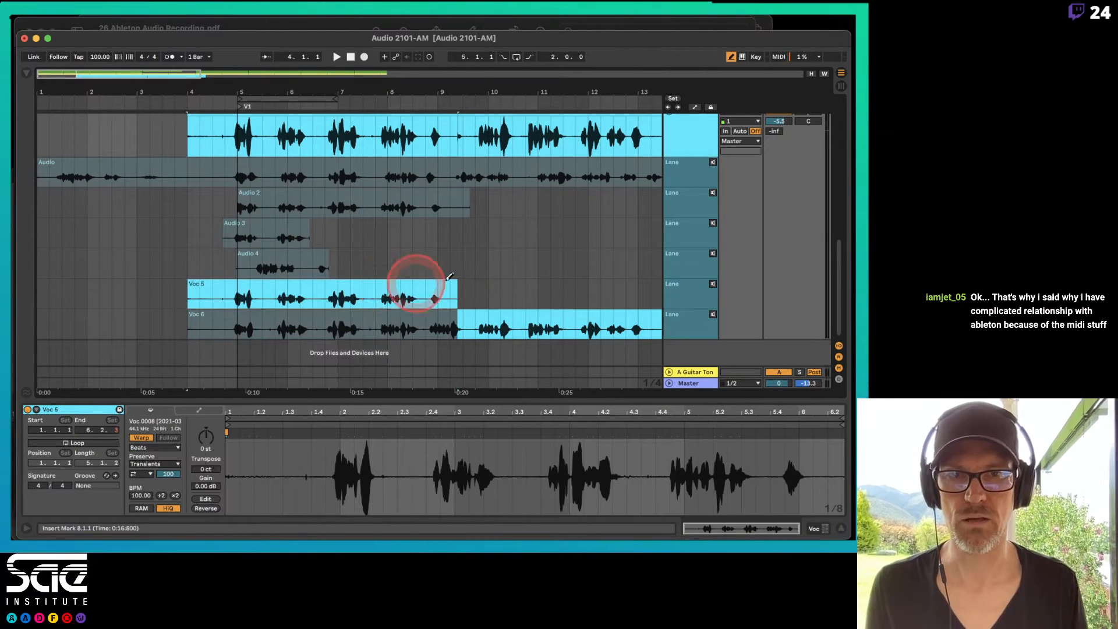
Delete the remaining Voc 6 segment after Voc 5 from the duplicated track's main lane.
scroll(466, 280, up, 1)
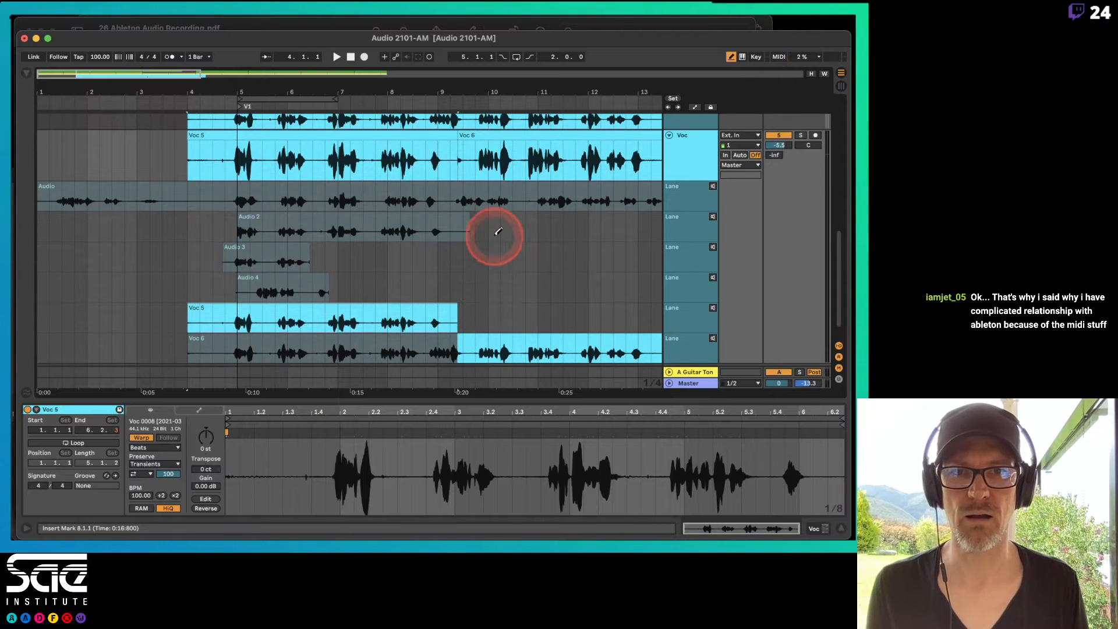
click(489, 341)
key(b)
click(490, 341)
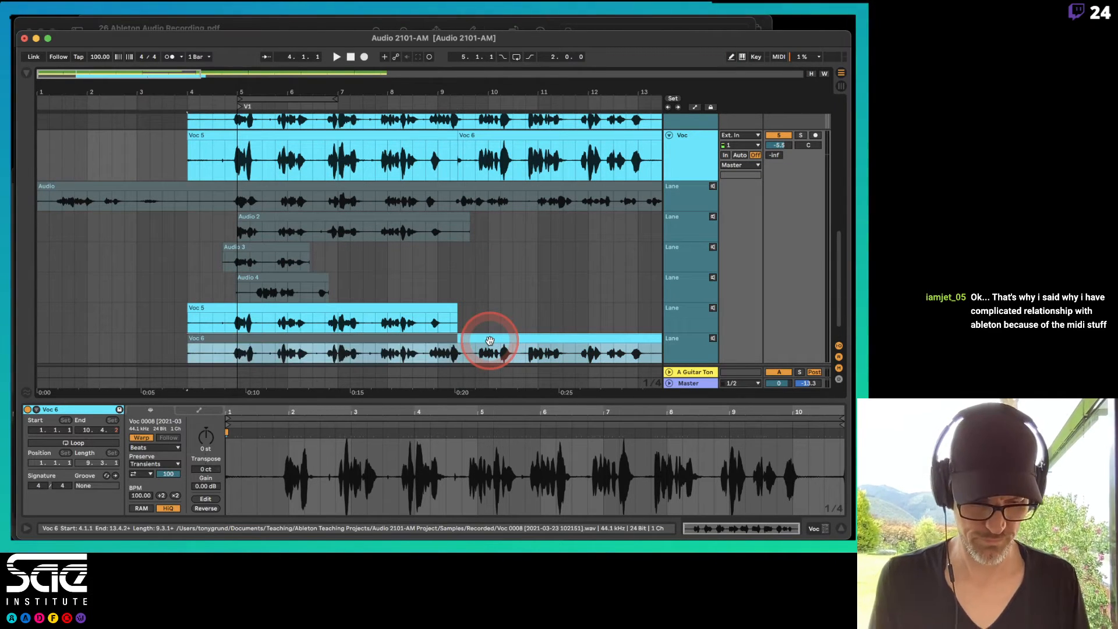
click(505, 135)
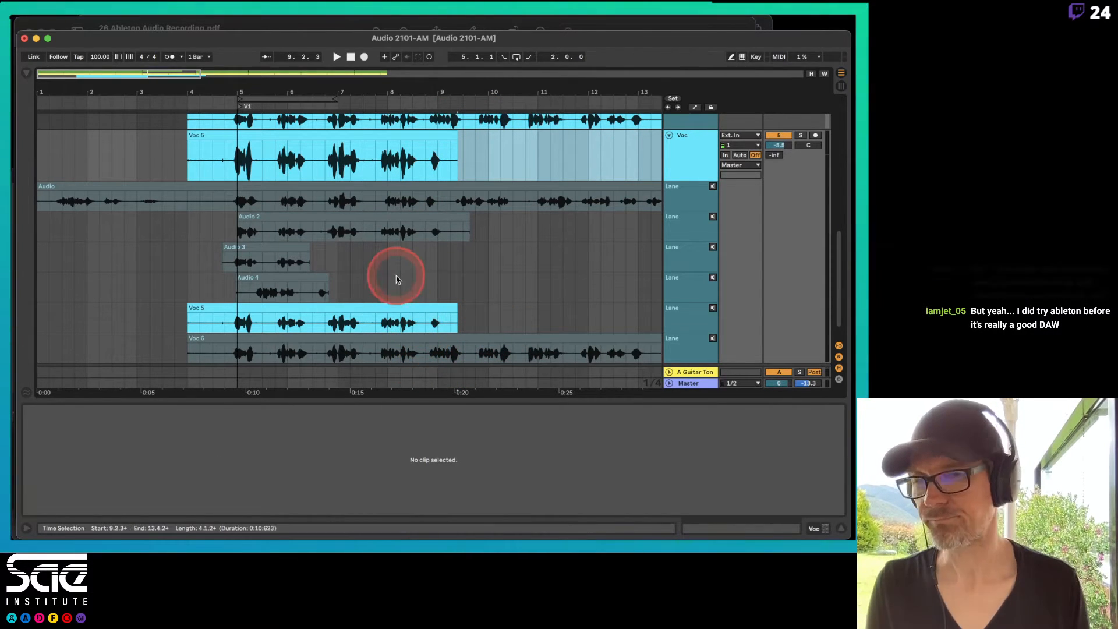
scroll(459, 214, up, 5)
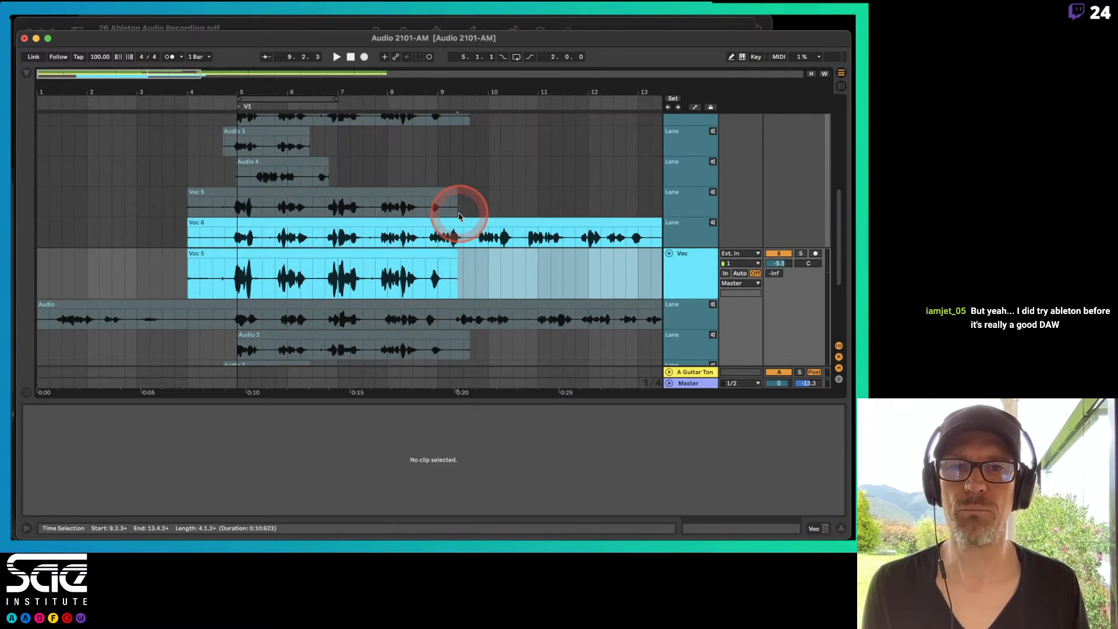
scroll(458, 216, down, 1)
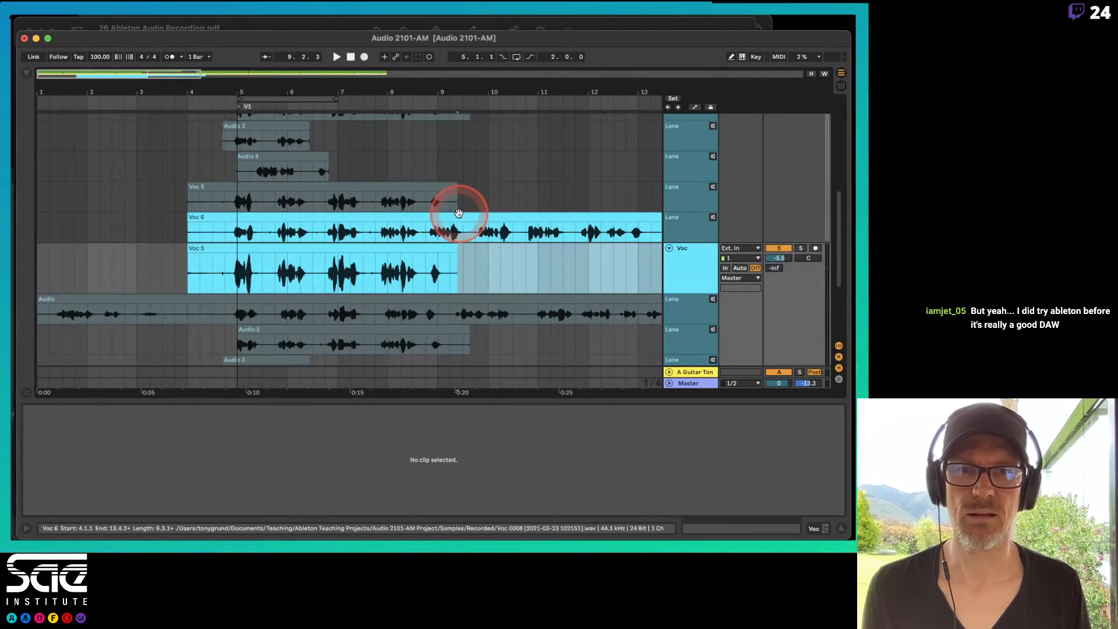
click(467, 233)
key(super+e)
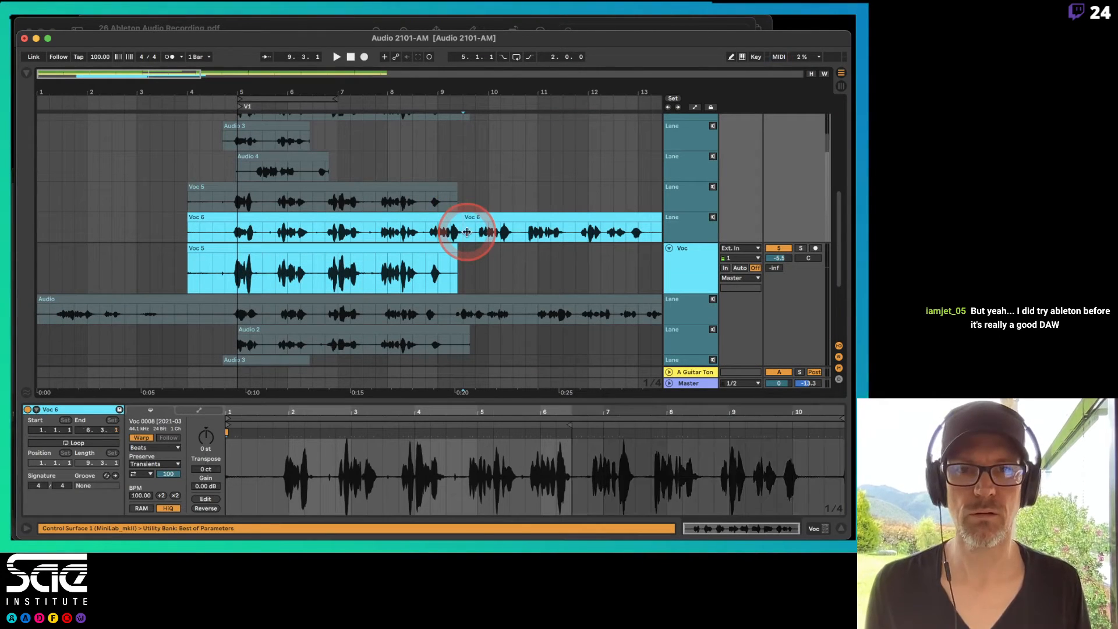
scroll(467, 234, up, 6)
scroll(469, 219, down, 3)
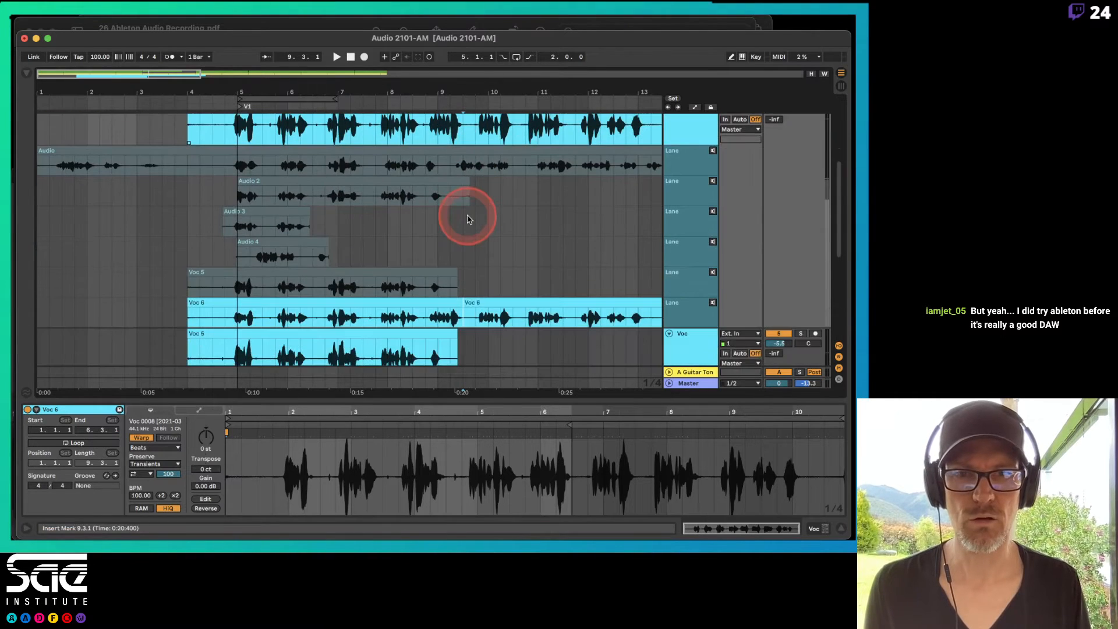
key(super+z)
Split the Voc 6 clip in the original Voc track's main lane at 9.4.1 and delete the part after the split.
scroll(468, 219, up, 3)
click(472, 221)
key(super+e)
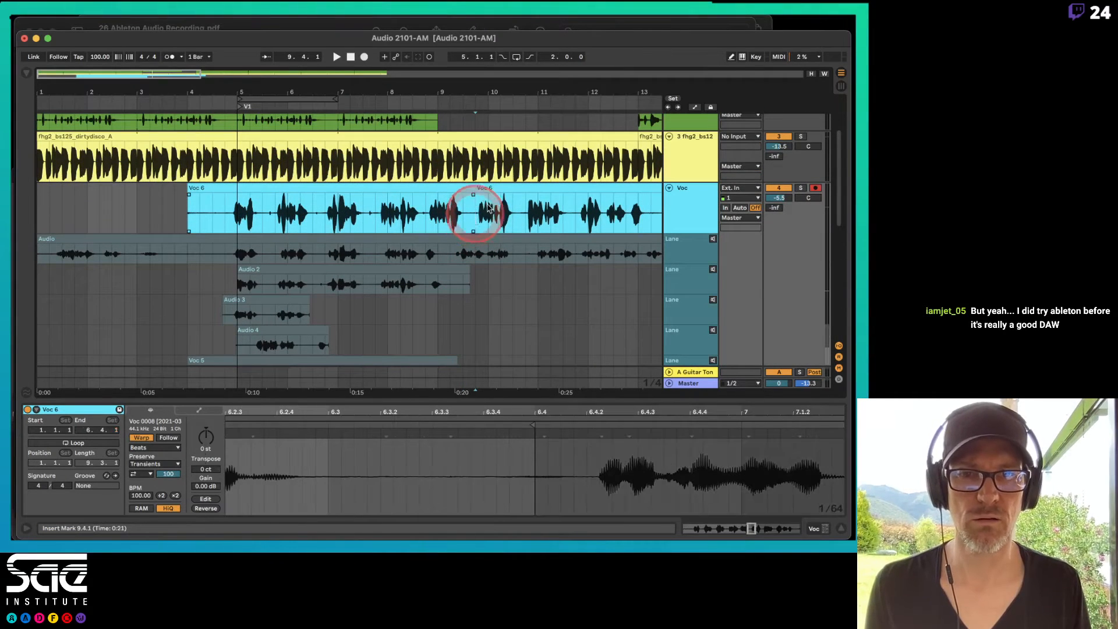
click(504, 187)
scroll(505, 259, down, 5)
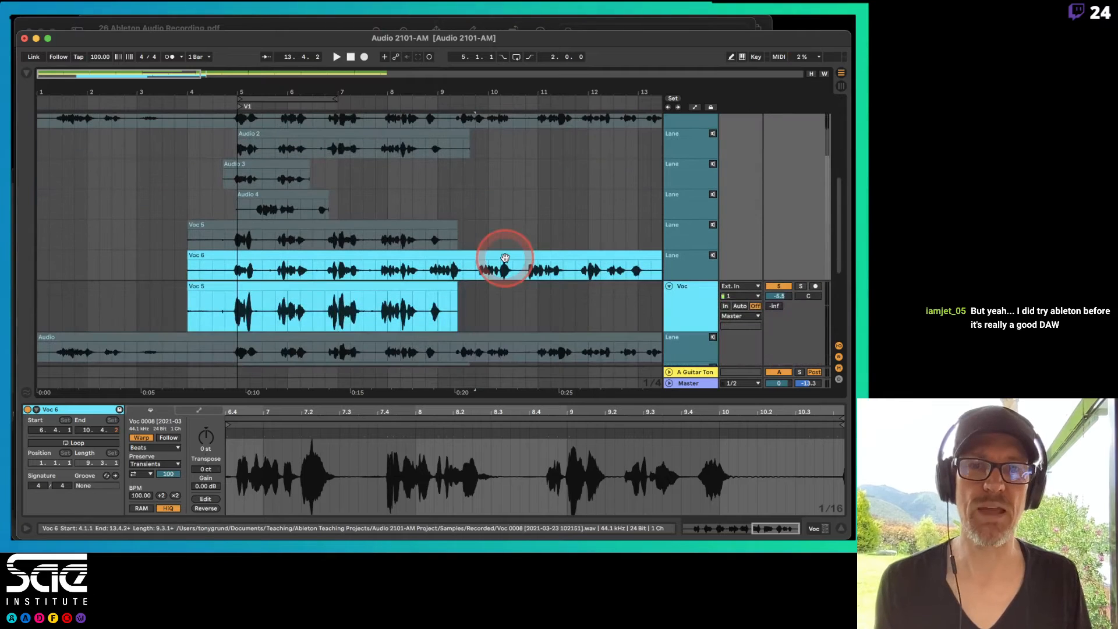
key(Delete)
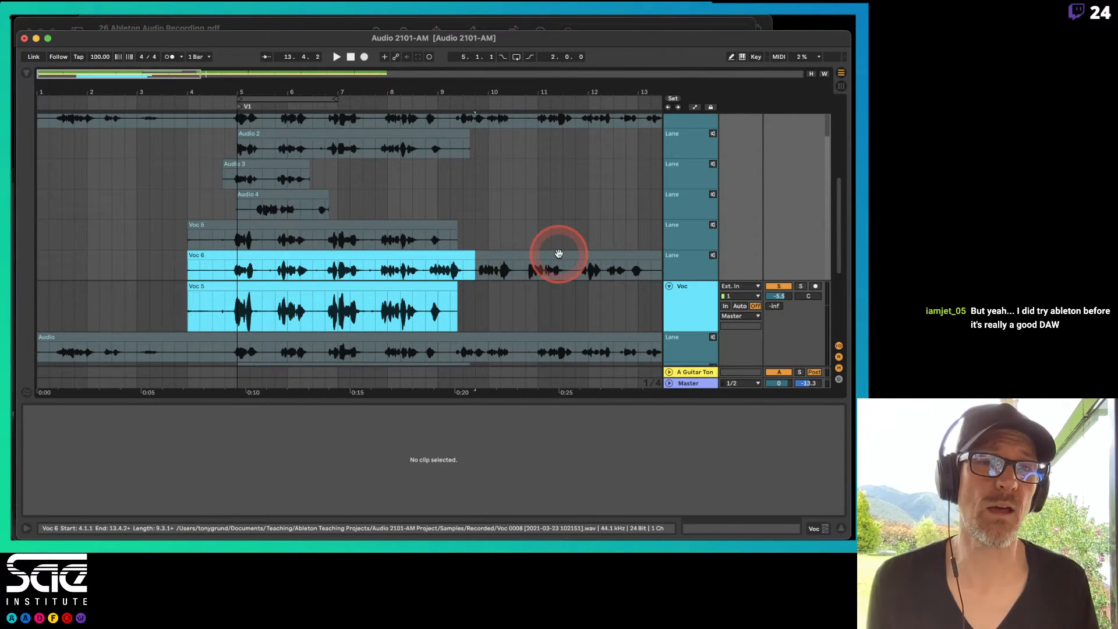
Hide the take lanes on both Voc tracks.
scroll(560, 255, up, 6)
scroll(561, 257, down, 1)
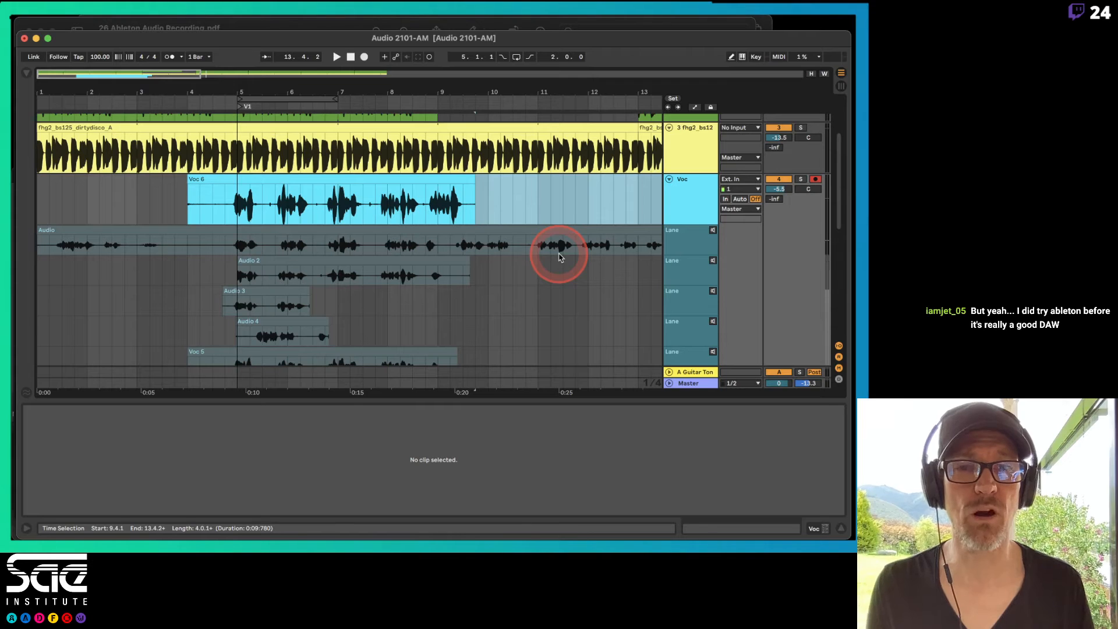
click(687, 188)
key(super+d)
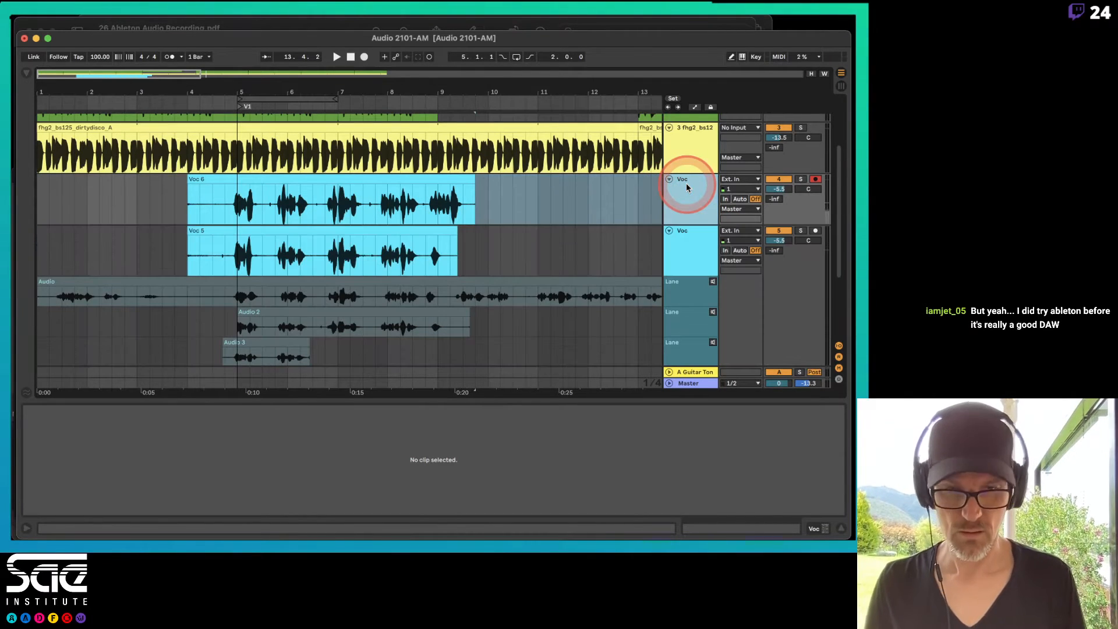
click(679, 242)
key(super+alt+u)
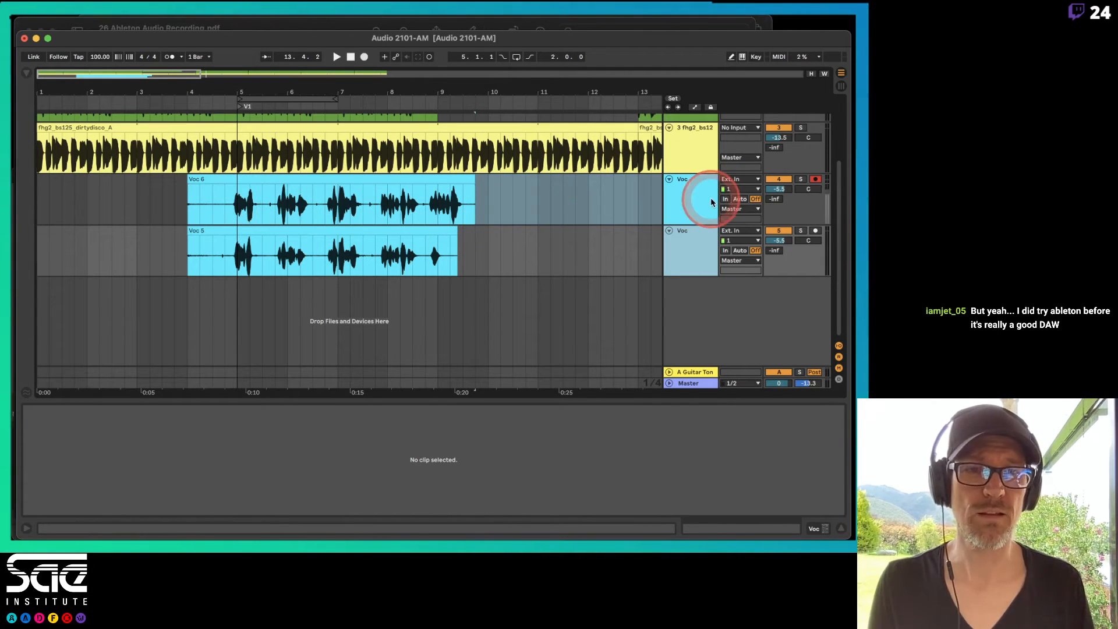
Play both vocals from 4.1.1 and lower both Voc track volumes, setting the upper one to -10.9 dB.
click(189, 201)
key(space)
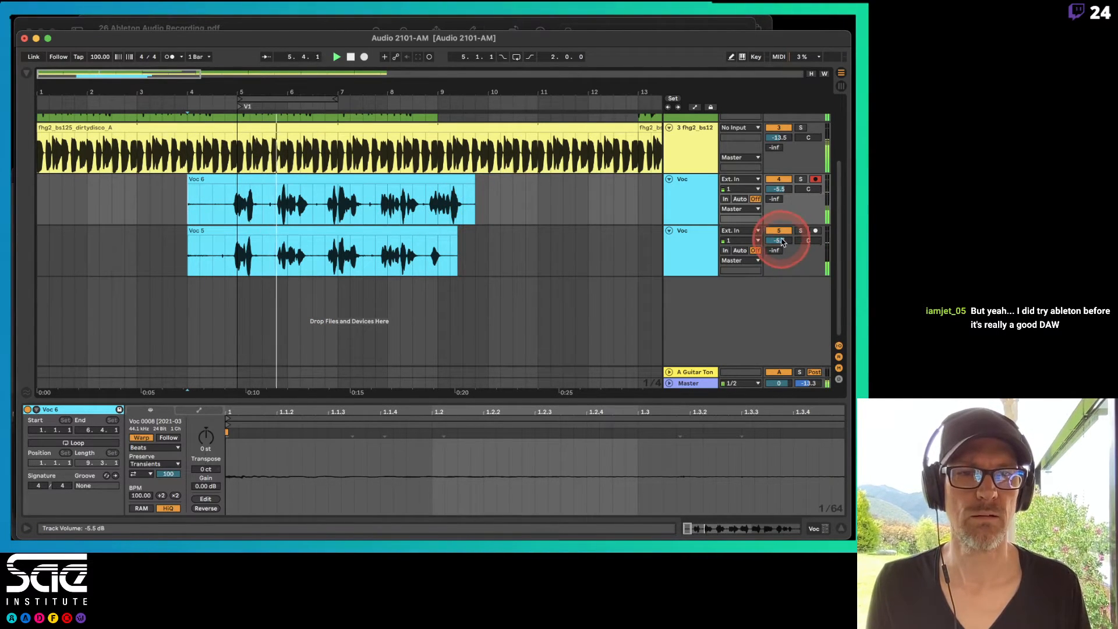
drag(780, 241, 781, 247)
drag(775, 189, 775, 194)
drag(776, 236, 776, 241)
drag(778, 187, 780, 191)
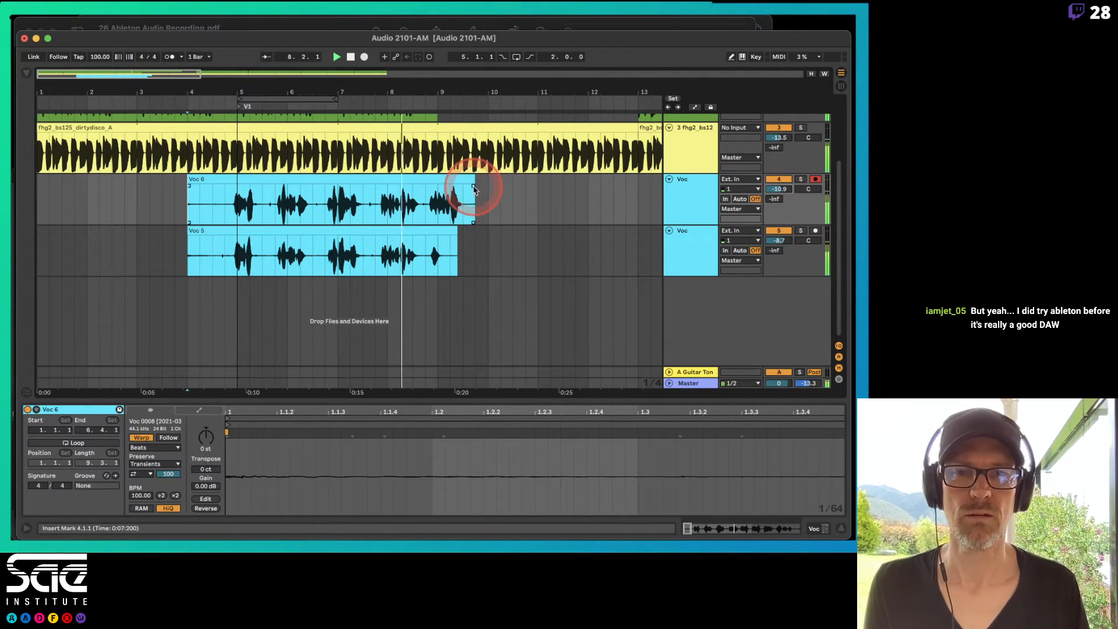
Trim the ends of the Voc 6 and Voc 5 clips to 8.4.1 and set the playback start to 4.4.1.
drag(479, 184, 427, 188)
drag(457, 236, 427, 232)
click(220, 192)
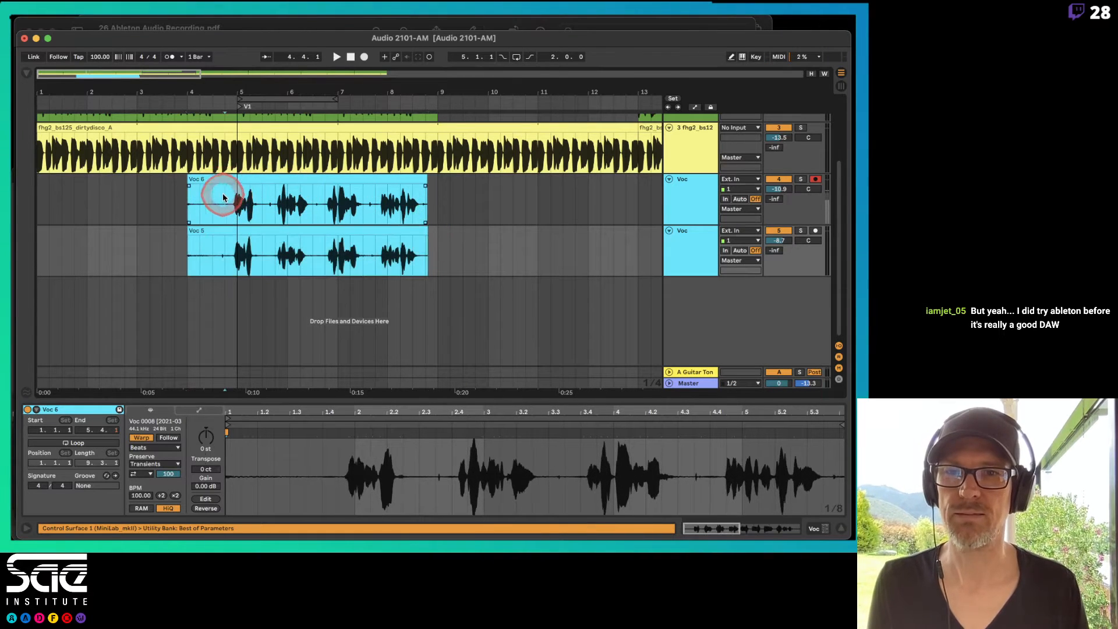
Play from 4.4.1 and balance the doubled vocals, setting the upper Voc track to -10.1 dB and the lower to -10.5 dB.
click(710, 198)
key(space)
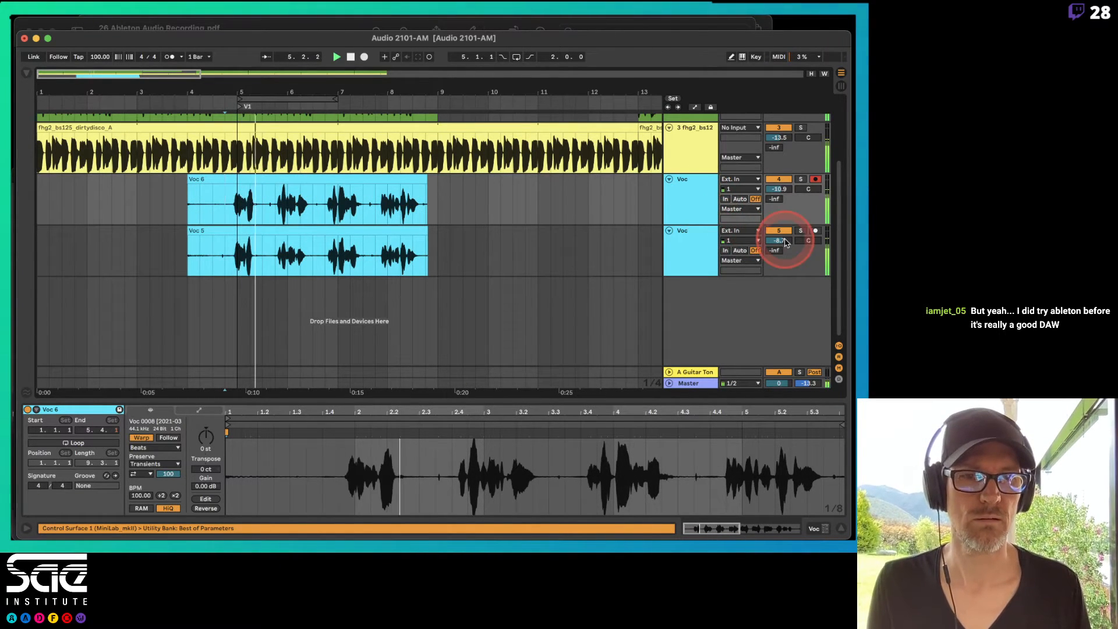
drag(779, 189, 779, 195)
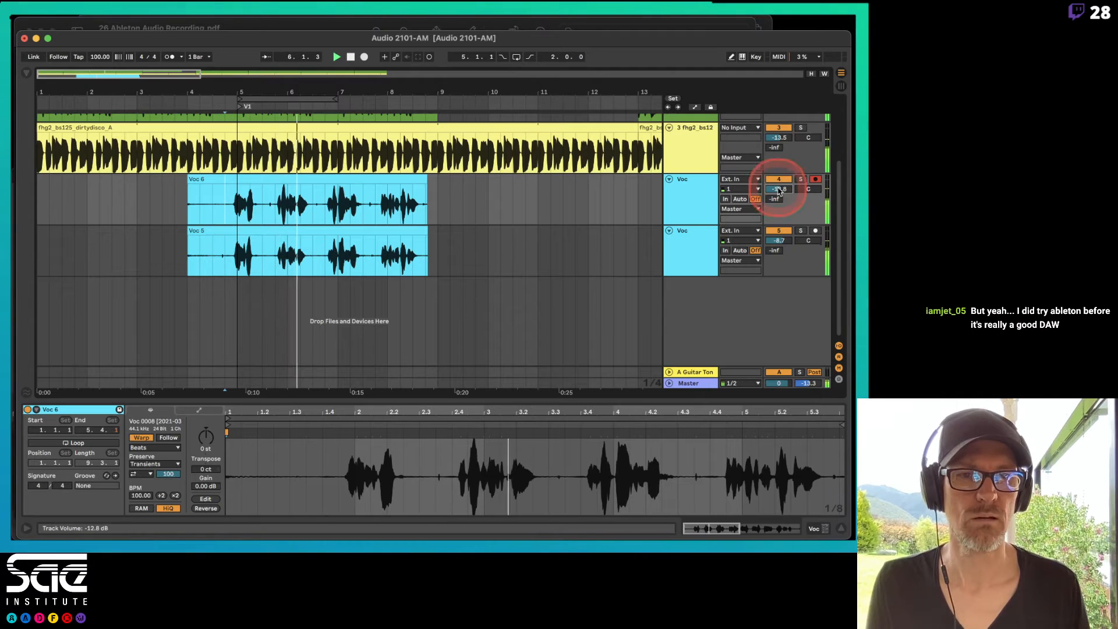
drag(776, 234, 778, 241)
click(779, 189)
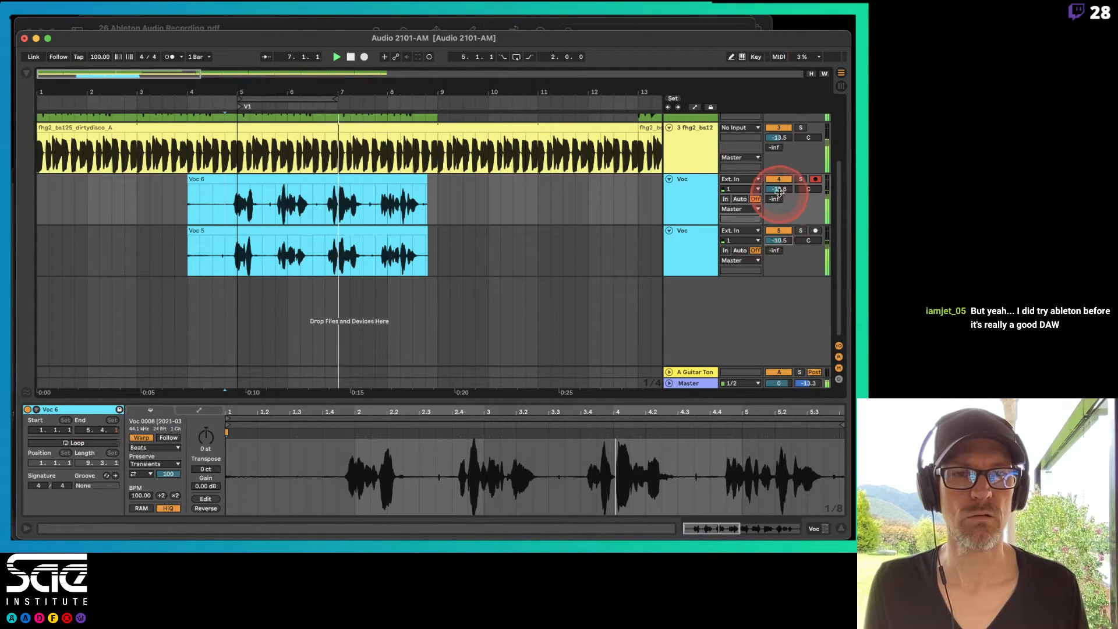
drag(779, 189, 780, 193)
click(337, 222)
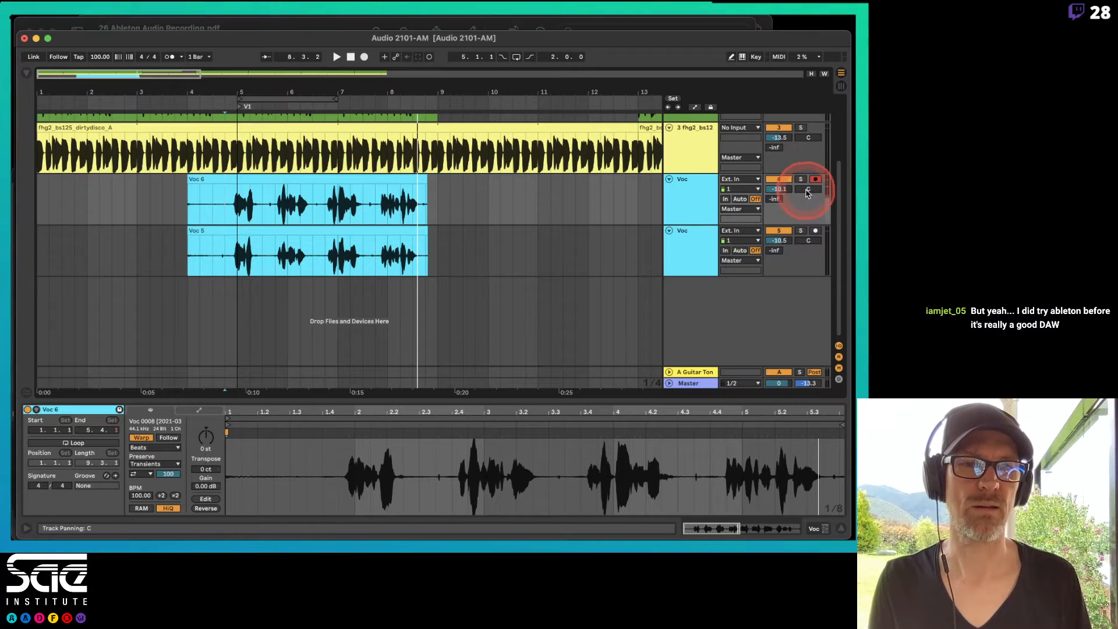
Try the upper Voc track panned 50L and the lower one 50R during playback, and reset both to centre.
drag(806, 240, 807, 245)
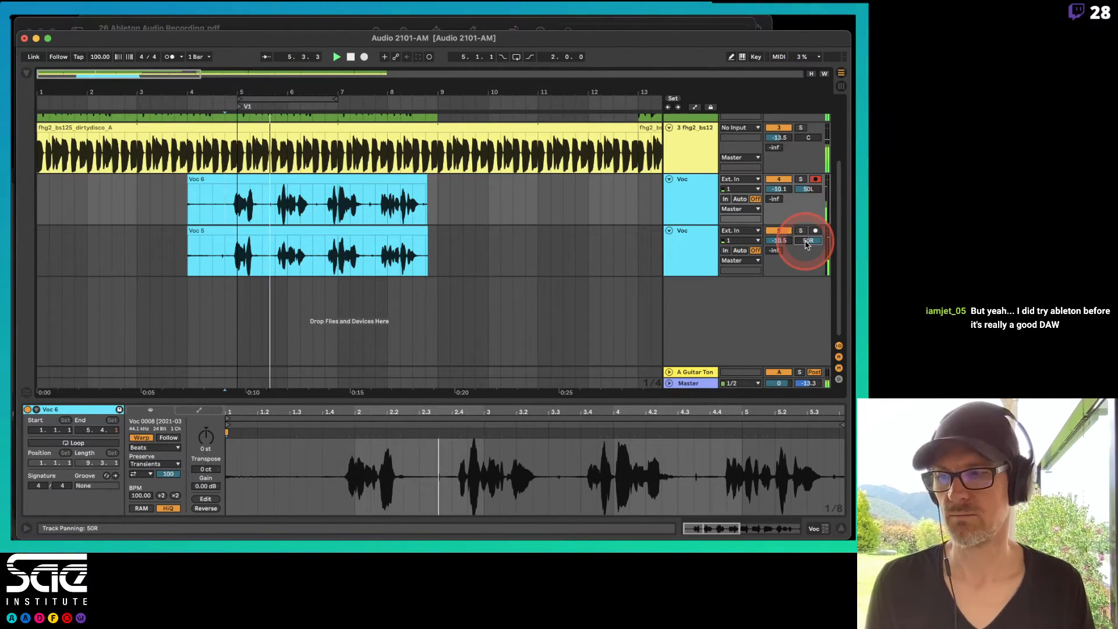
click(809, 190)
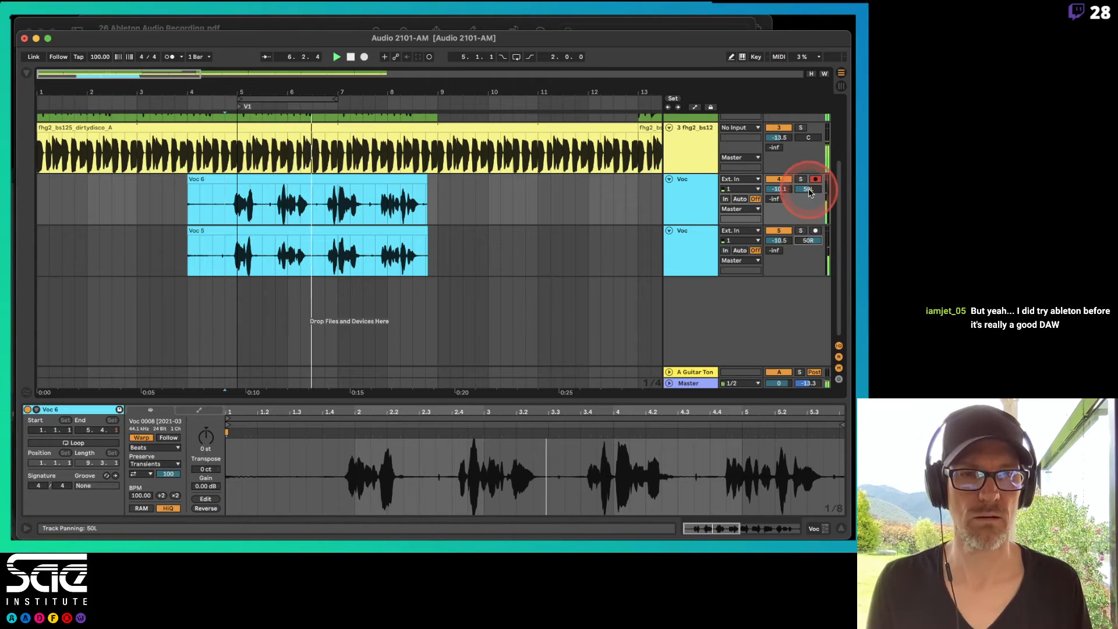
key(Delete)
click(808, 241)
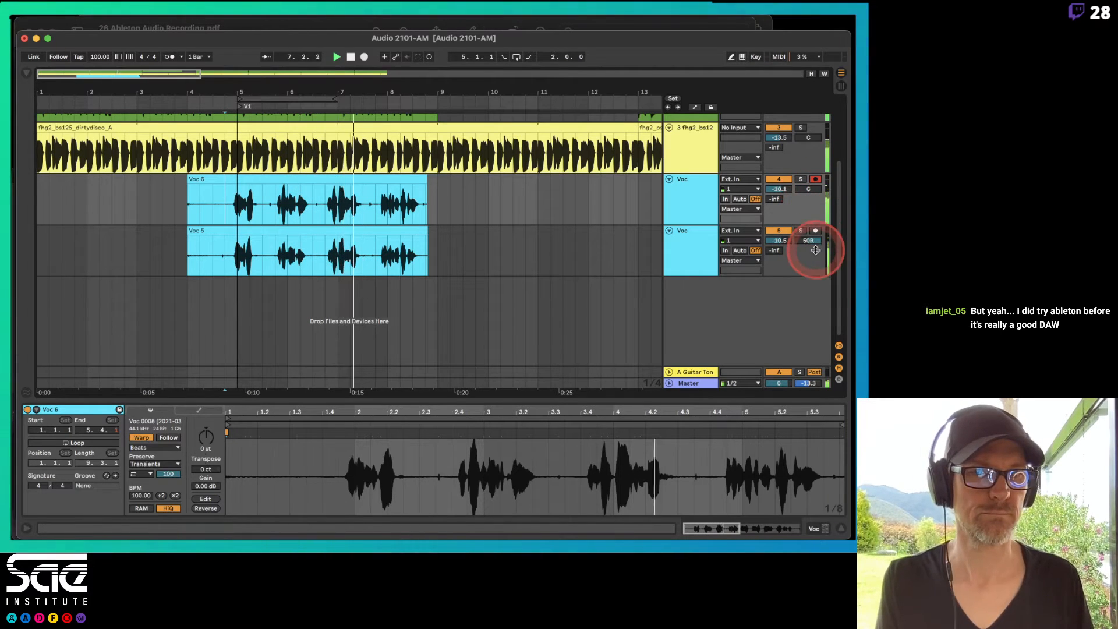
key(Delete)
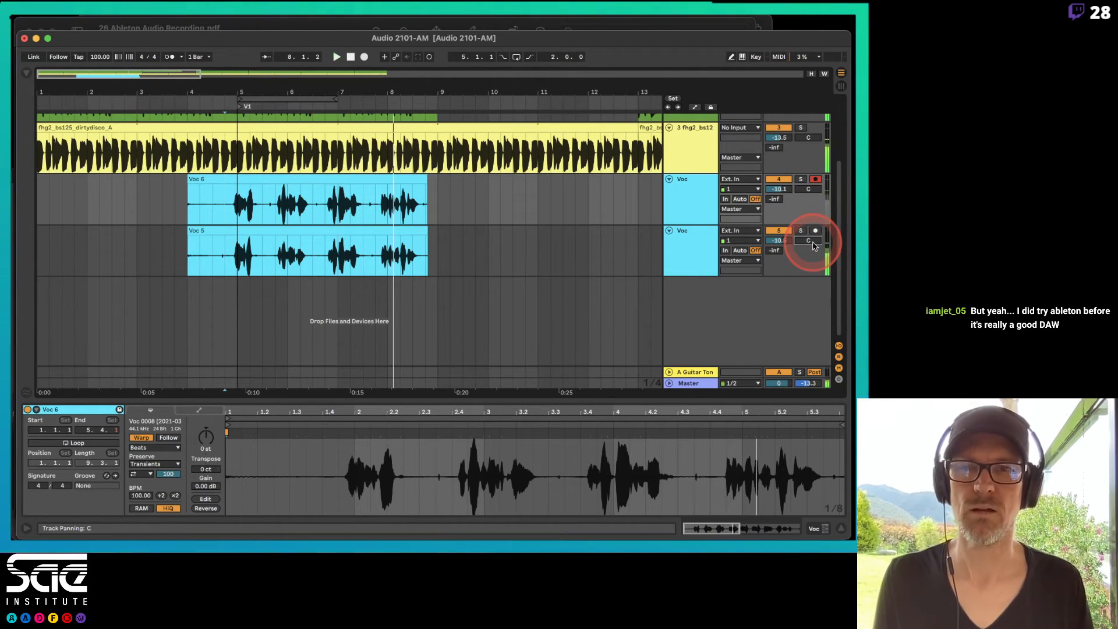
Review the available audio output devices and the input channel configuration in the audio preferences, leaving the settings as they are.
click(690, 216)
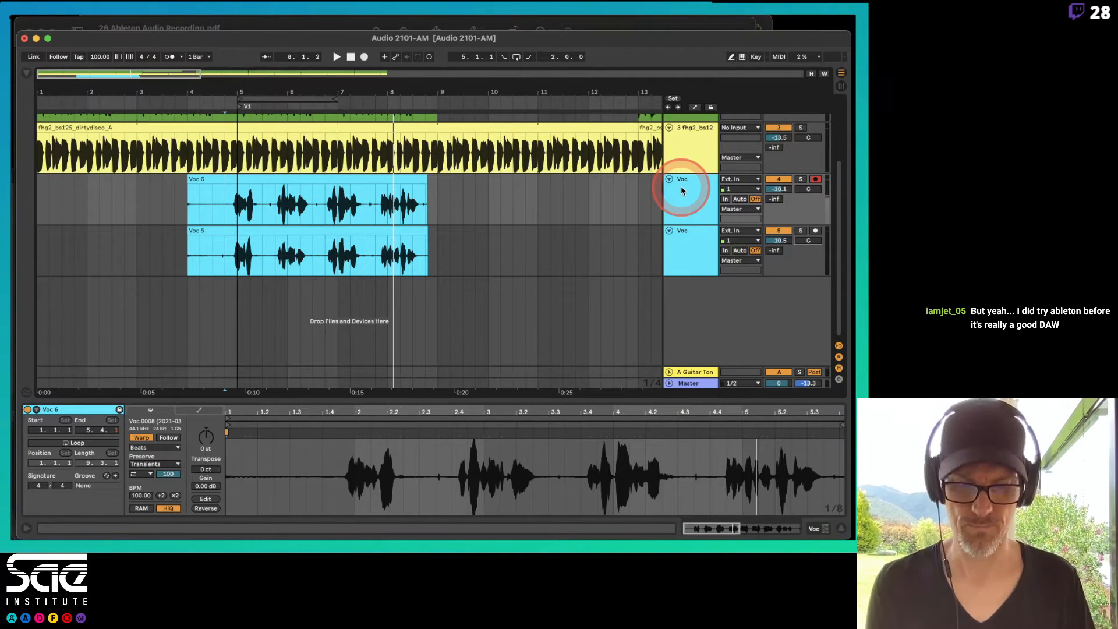
key(super+comma)
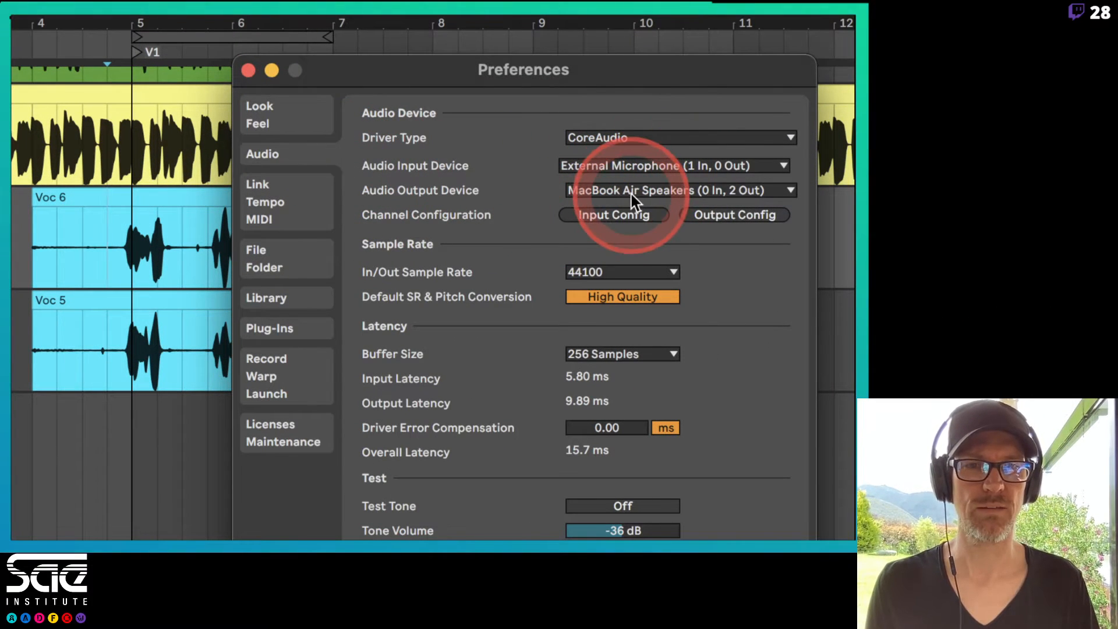
click(631, 190)
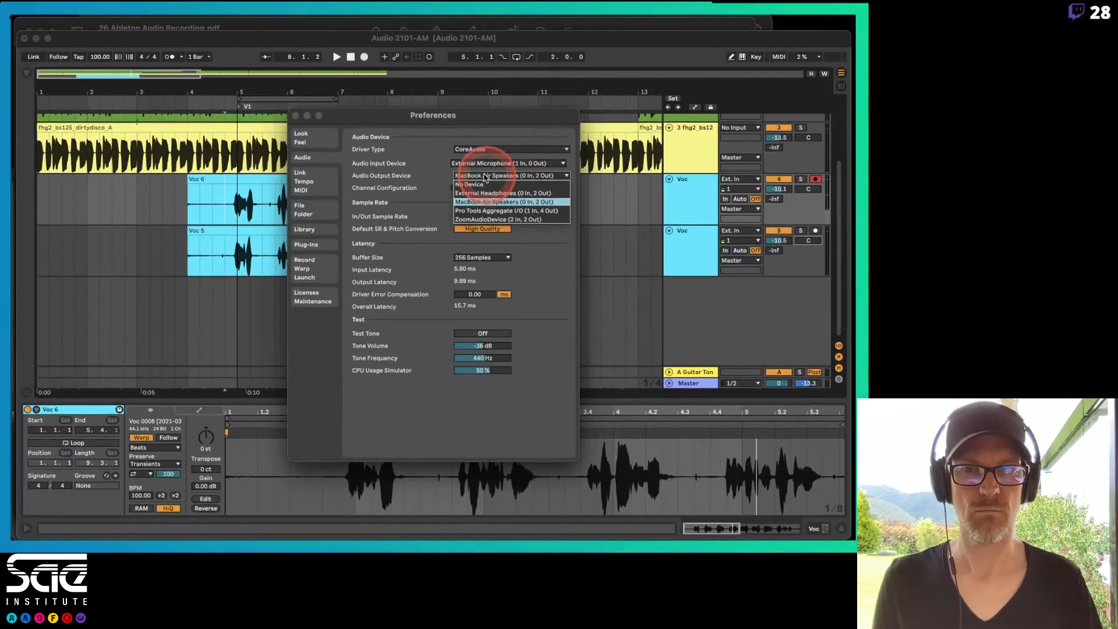
click(371, 177)
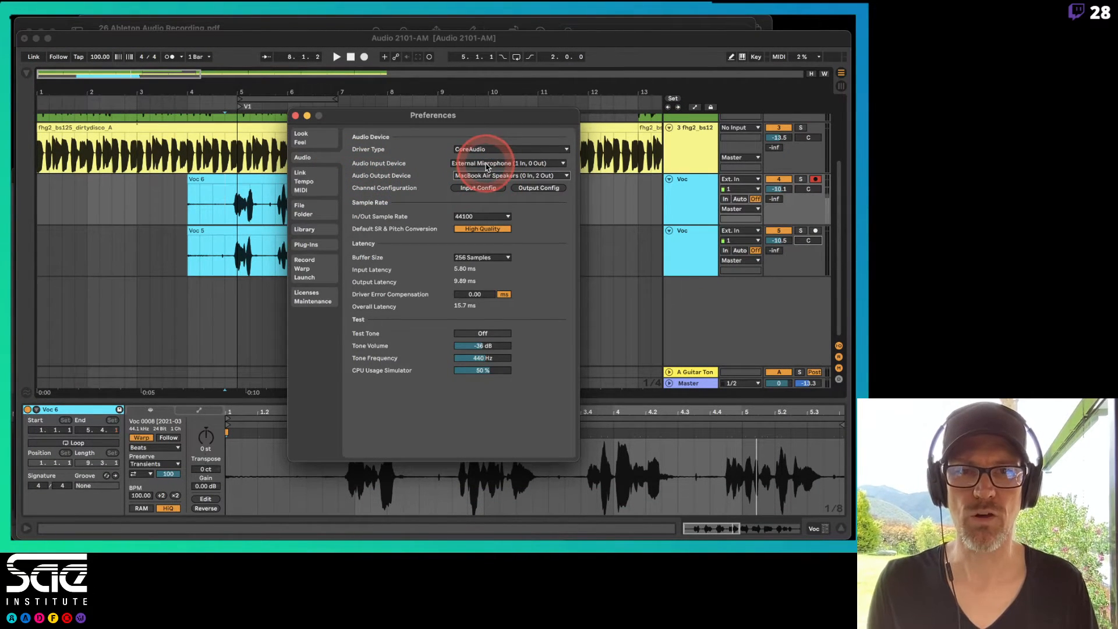
click(491, 188)
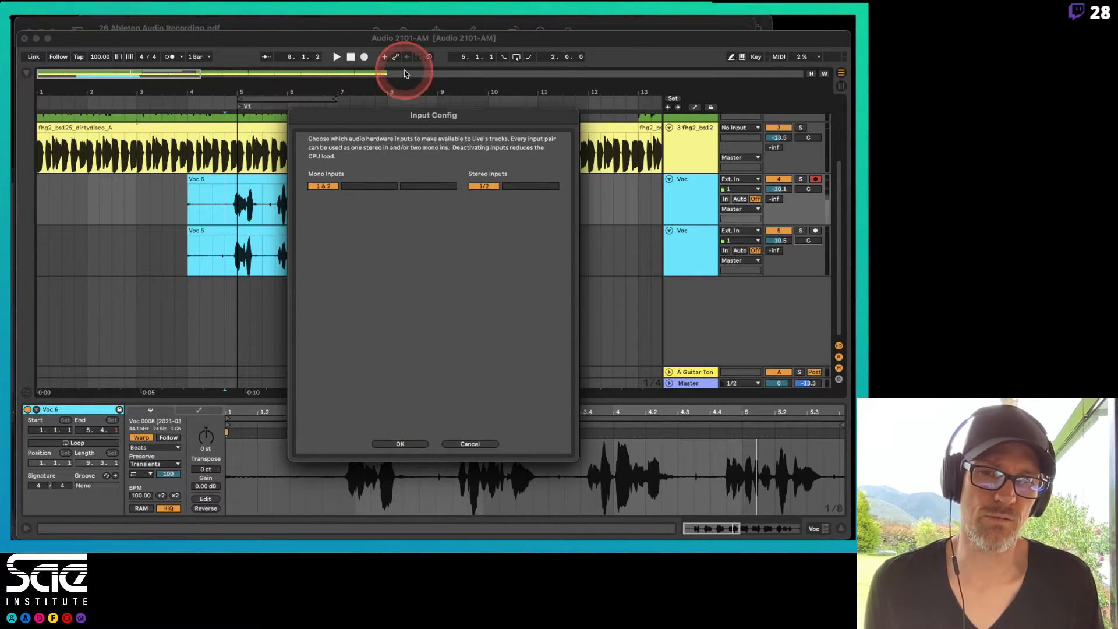
click(400, 444)
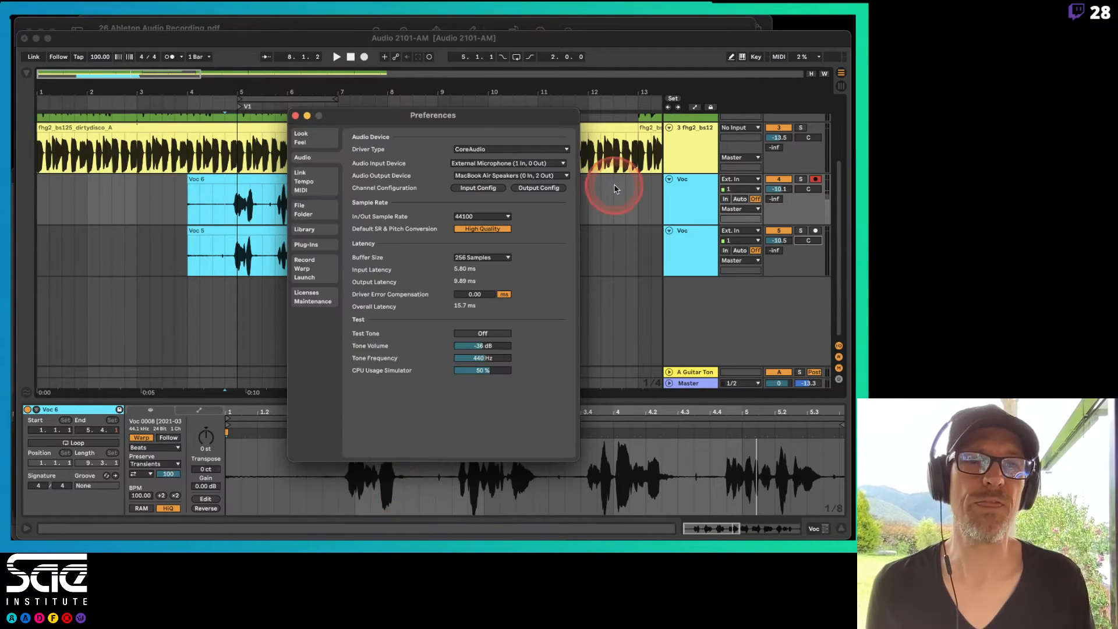
click(295, 115)
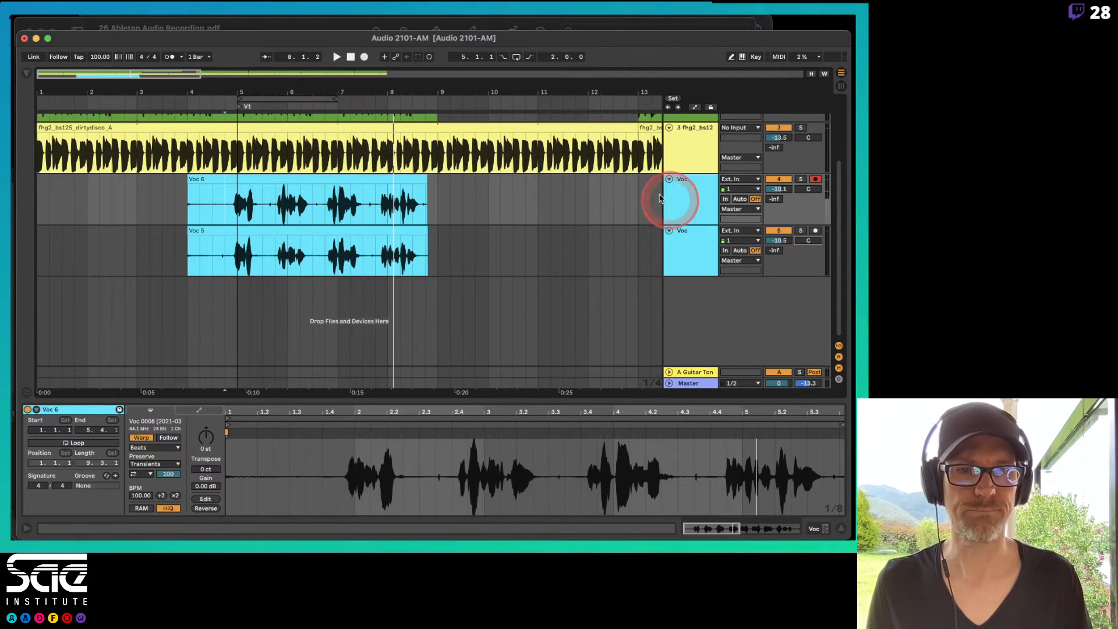
Deactivate the upper Voc track and play the lower vocal from 4.4.1.
click(674, 195)
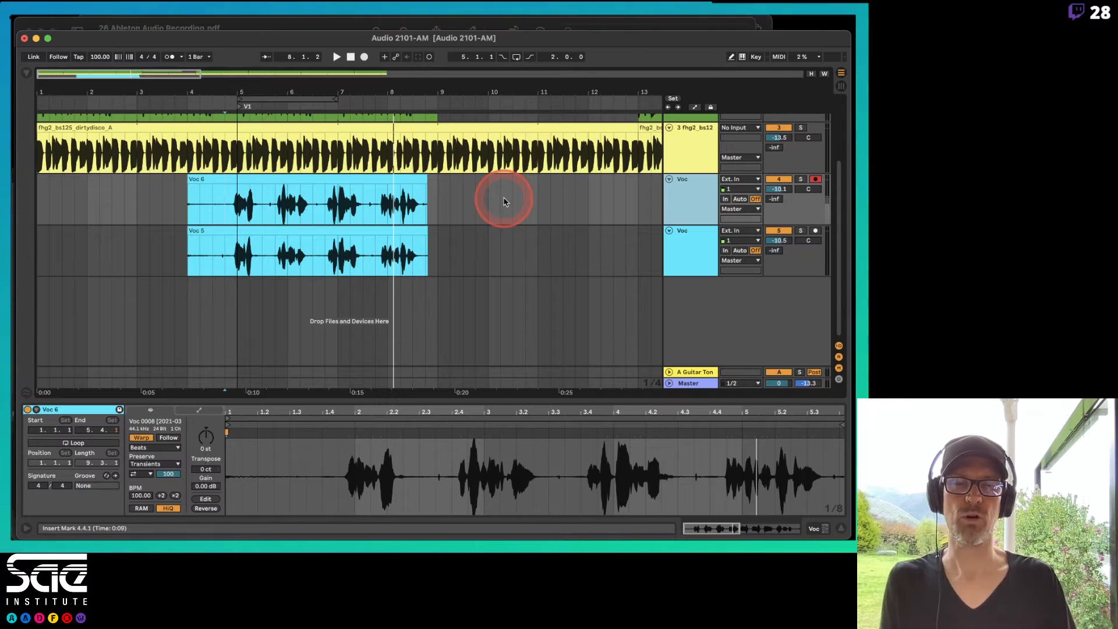
click(223, 255)
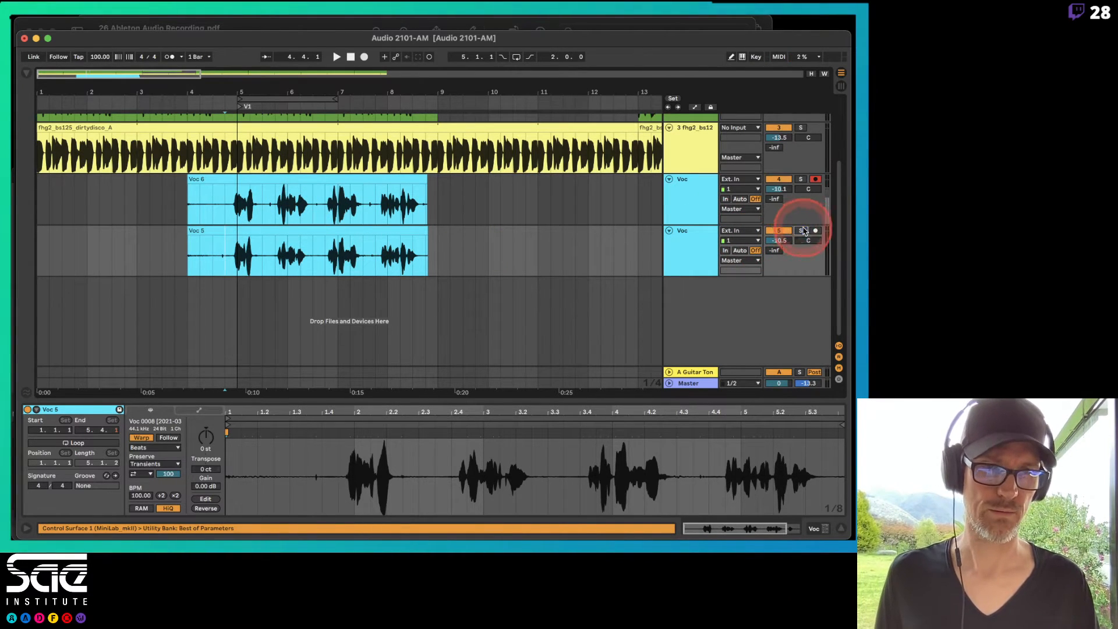
click(664, 200)
key(space)
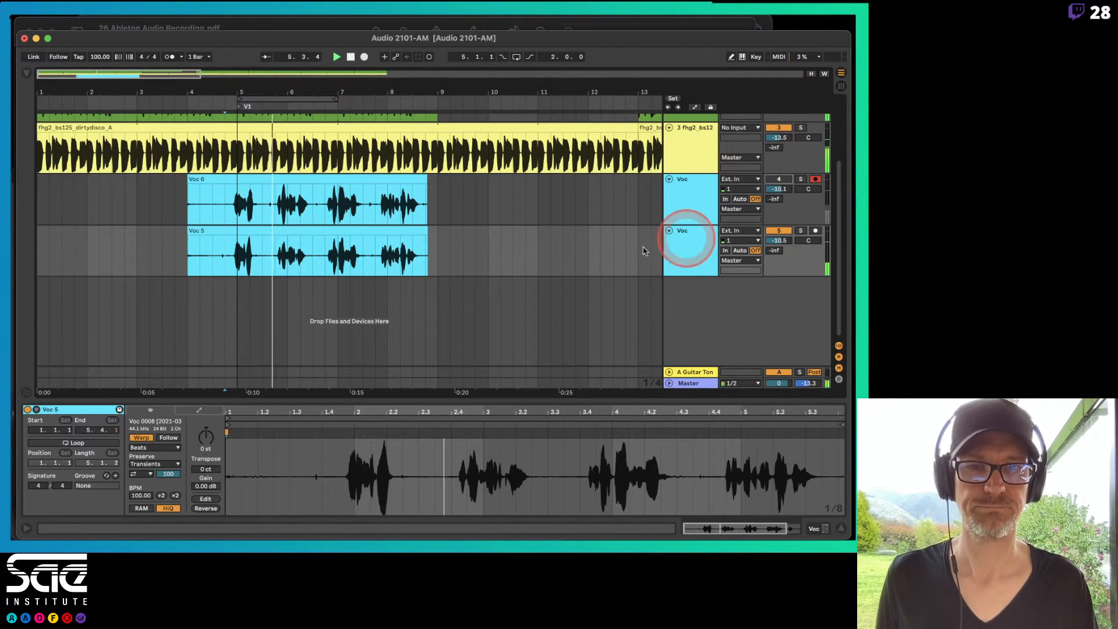
Extend the end of the Voc 5 clip to 9.2.1 and delete the upper Voc track.
drag(428, 233, 446, 232)
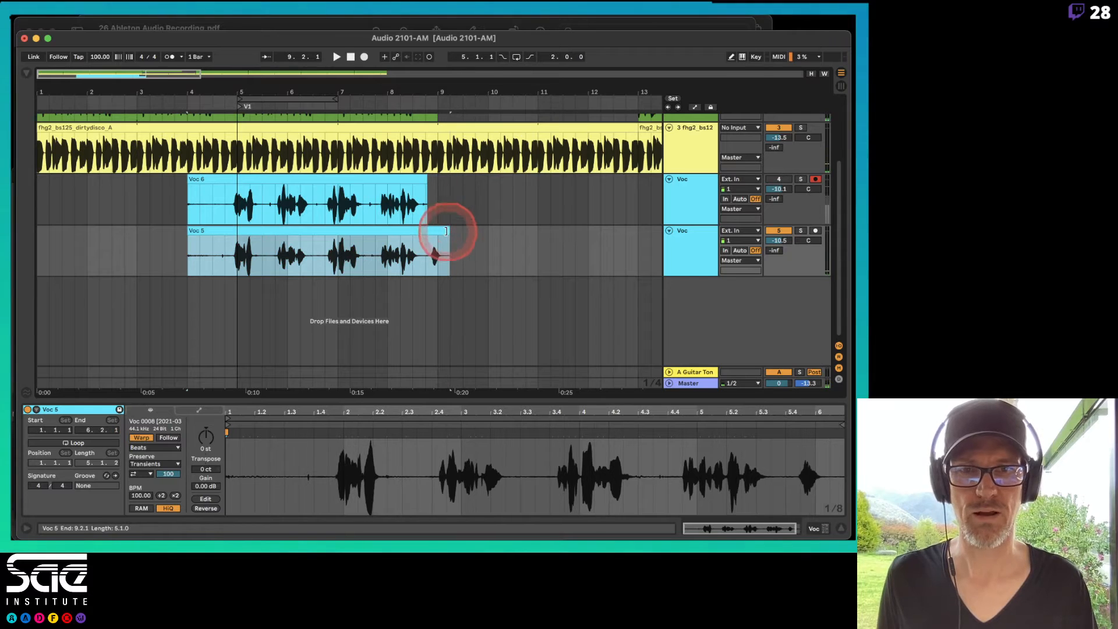
click(698, 187)
key(Delete)
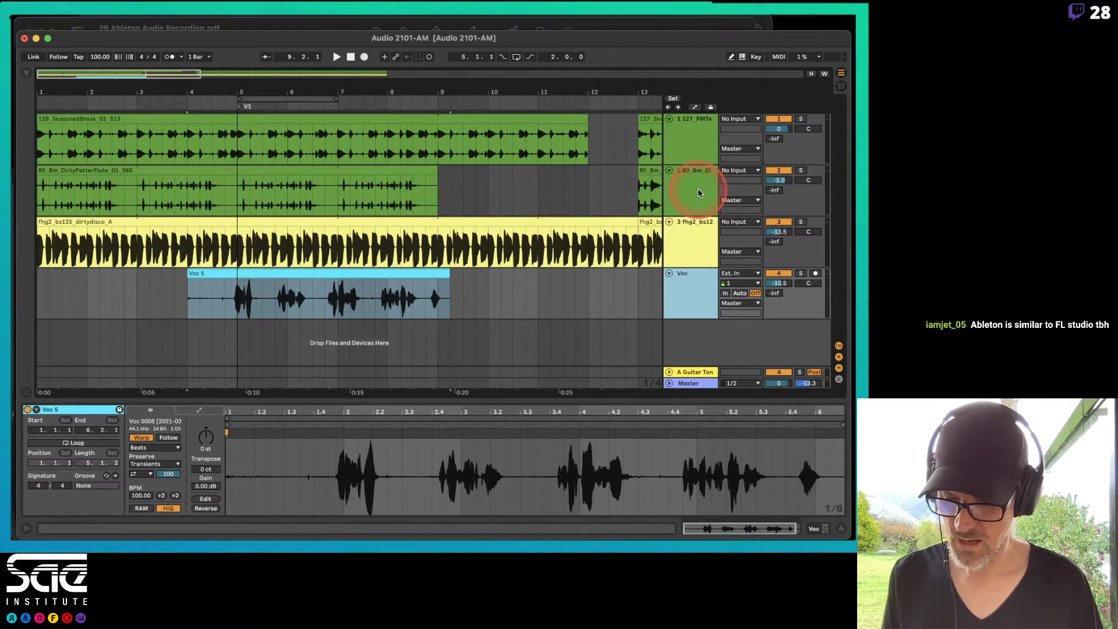
key(Tab)
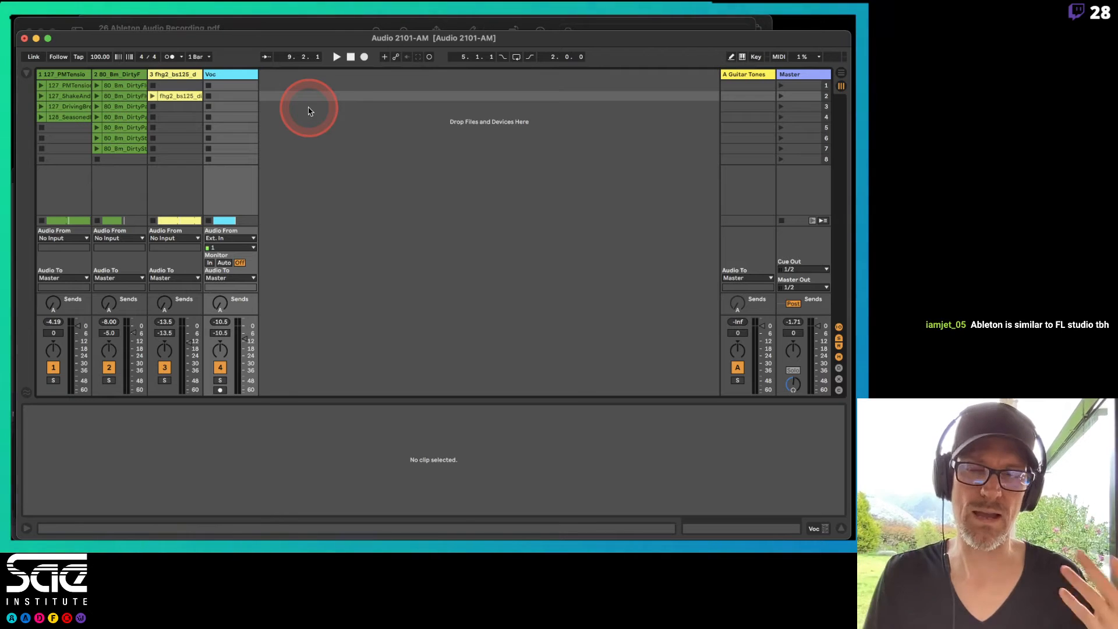
key(Tab)
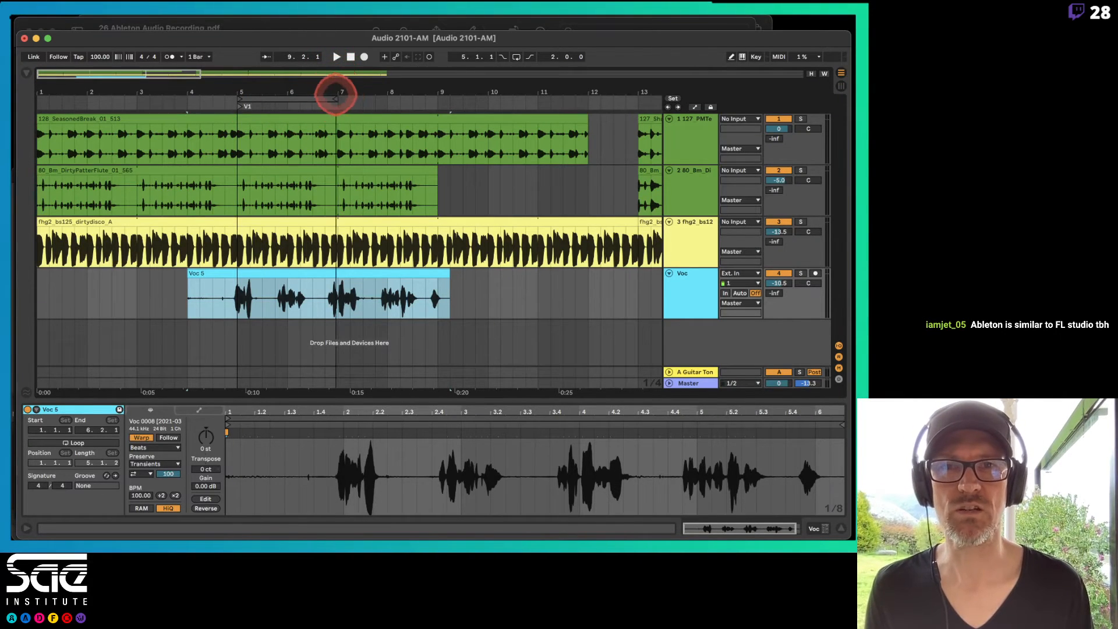
Trim the start of the Voc 5 clip to 5.1.1.
drag(337, 92, 177, 93)
click(192, 275)
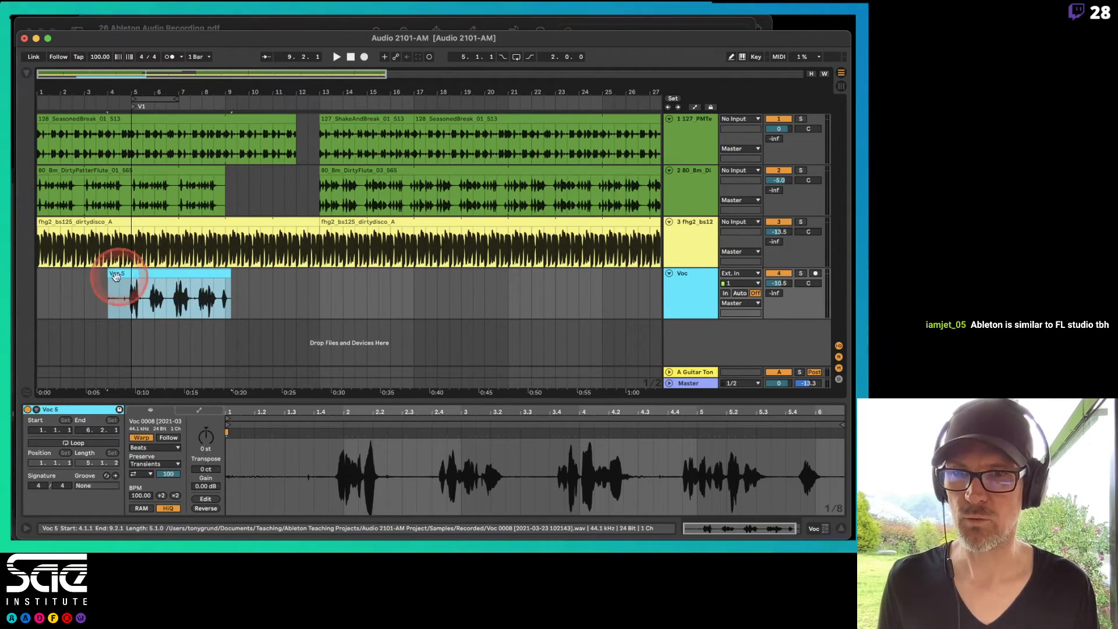
drag(109, 274, 131, 277)
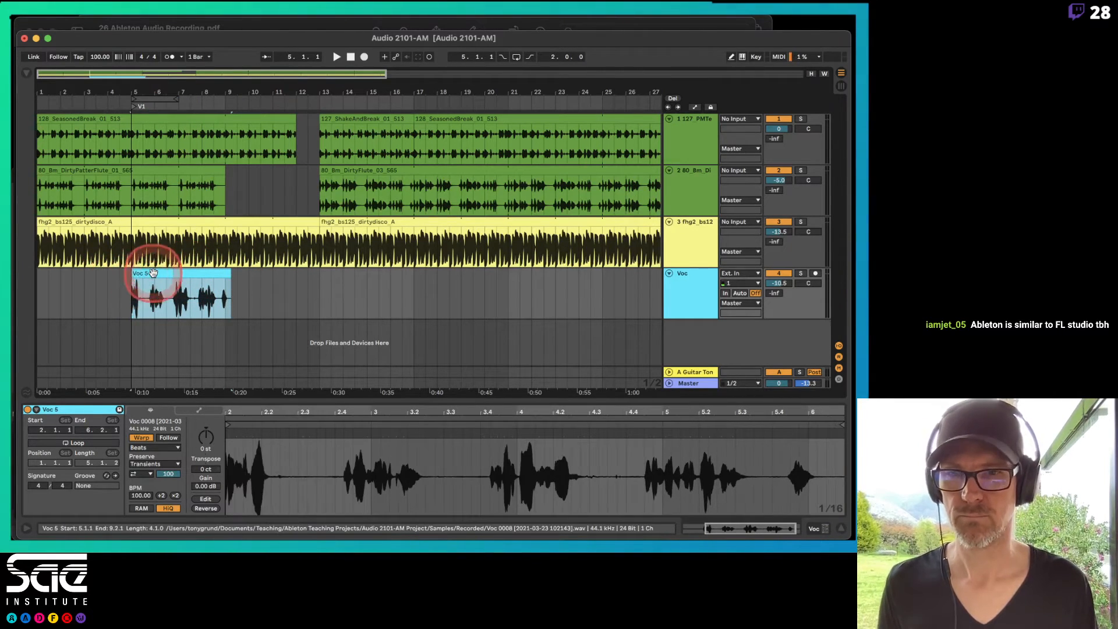
Copy the Voc 5 arrangement clip into the Voc track's first Session View slot and return to the Arrangement View.
key(Tab)
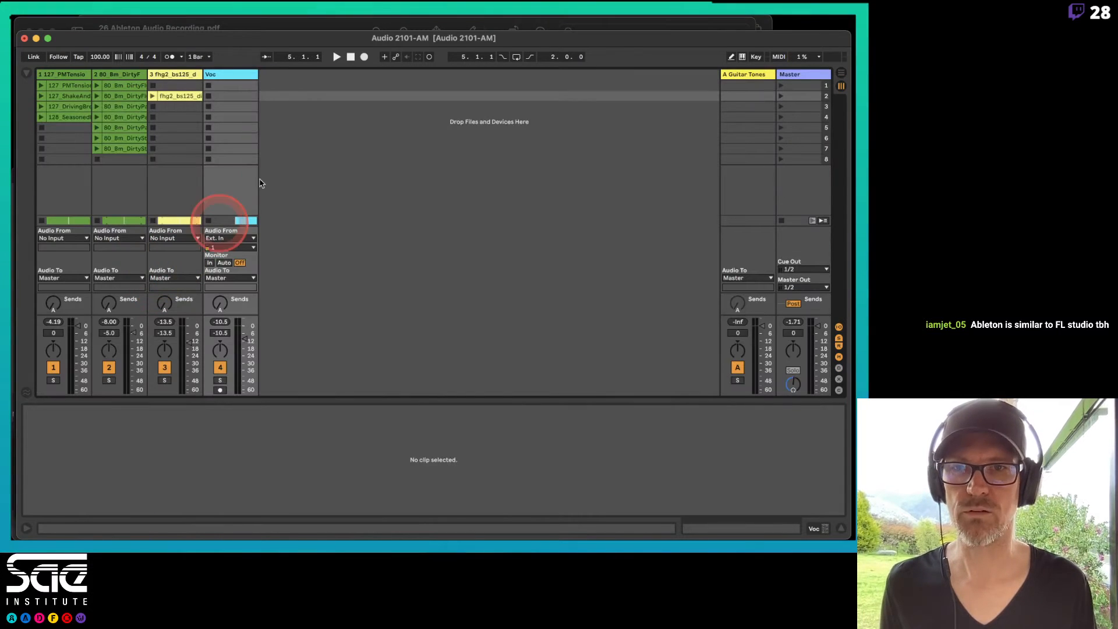
click(245, 89)
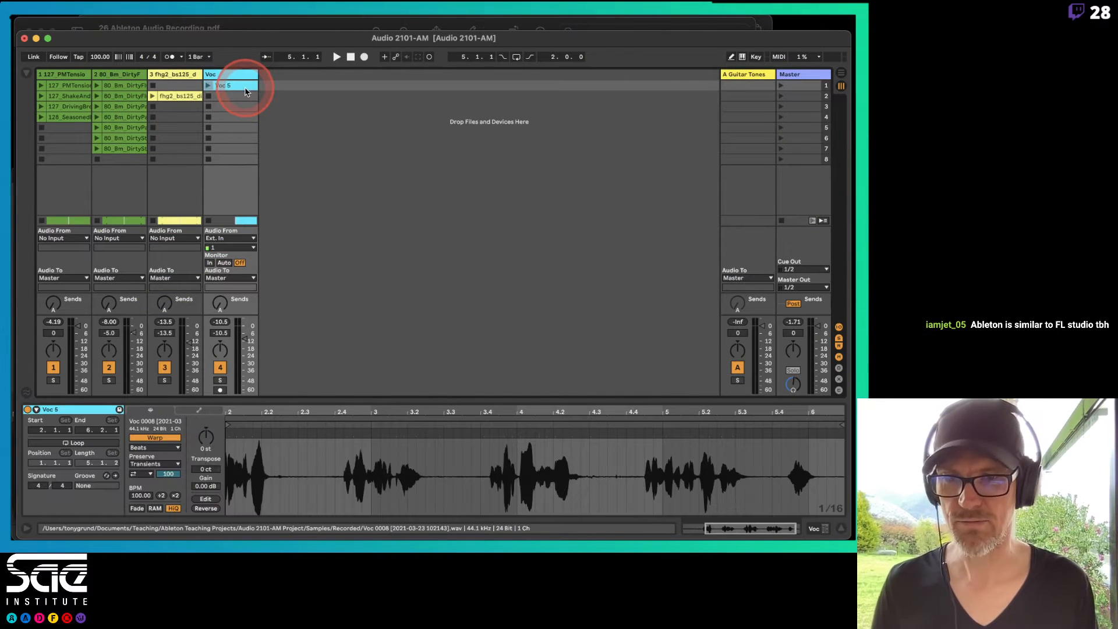
key(Tab)
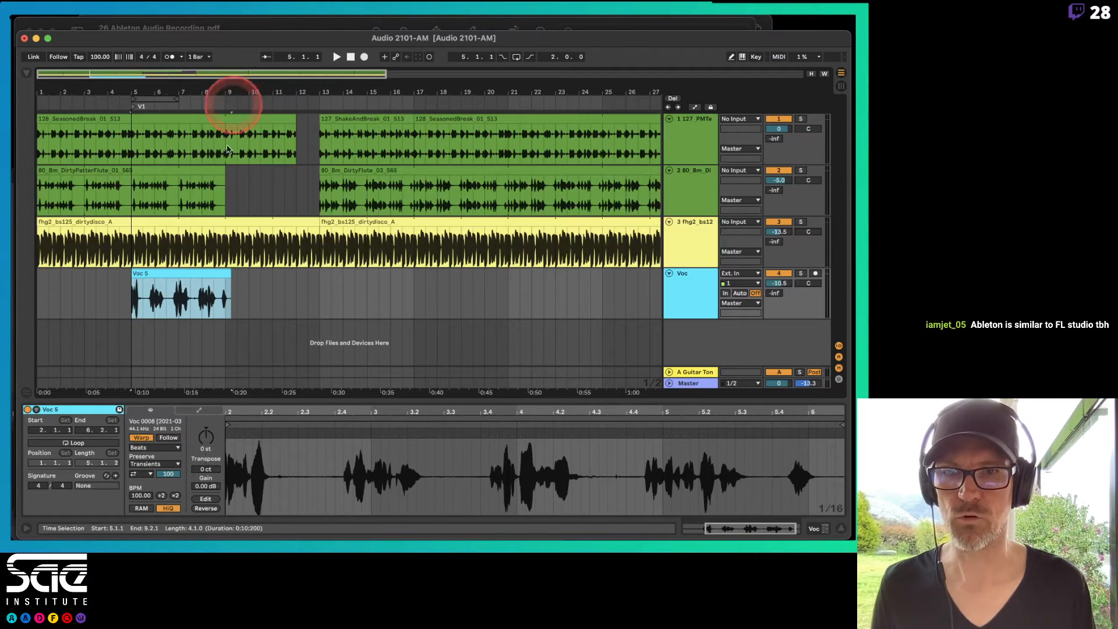
Show the take lanes of the remaining Voc track.
click(687, 286)
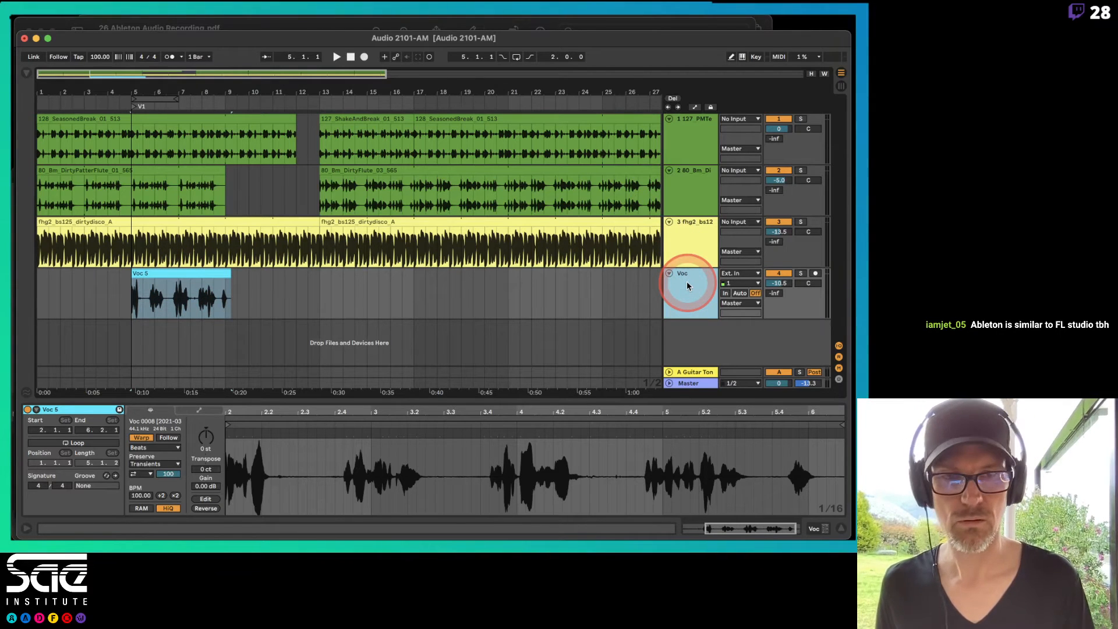
key(alt+super+u)
scroll(620, 346, down, 5)
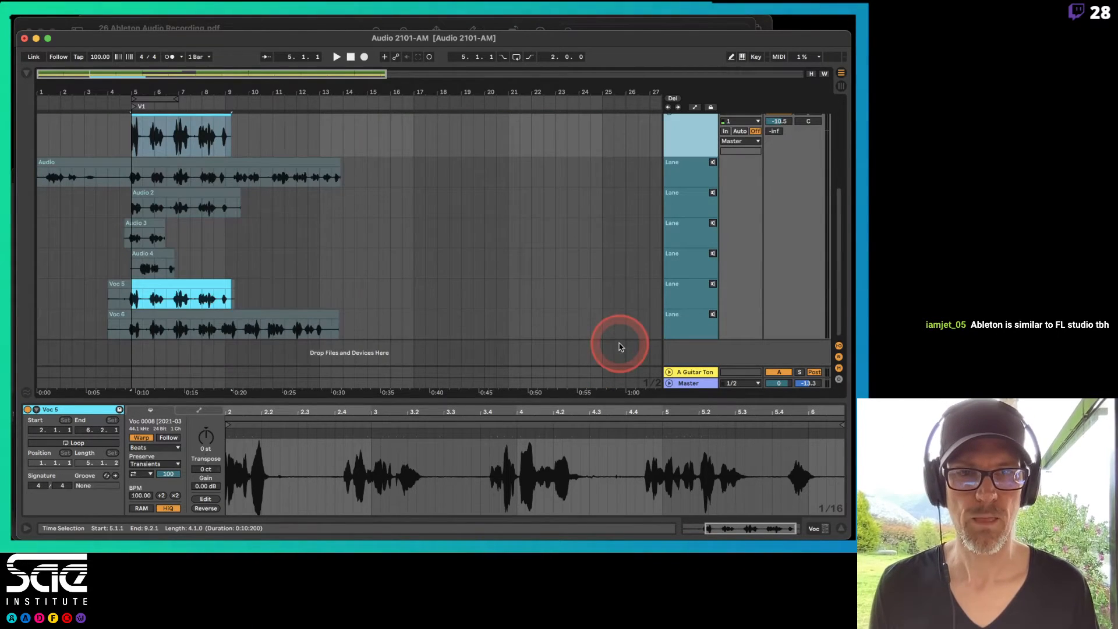
Insert a new empty take lane beneath the last lane of the Voc track.
right_click(670, 320)
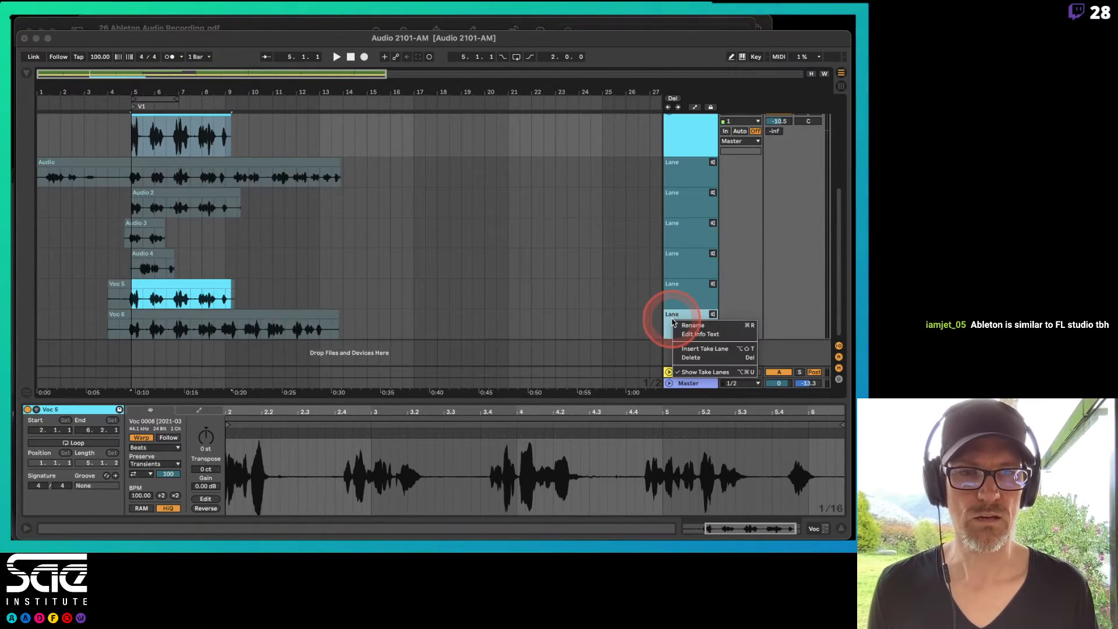
click(694, 349)
scroll(644, 279, down, 1)
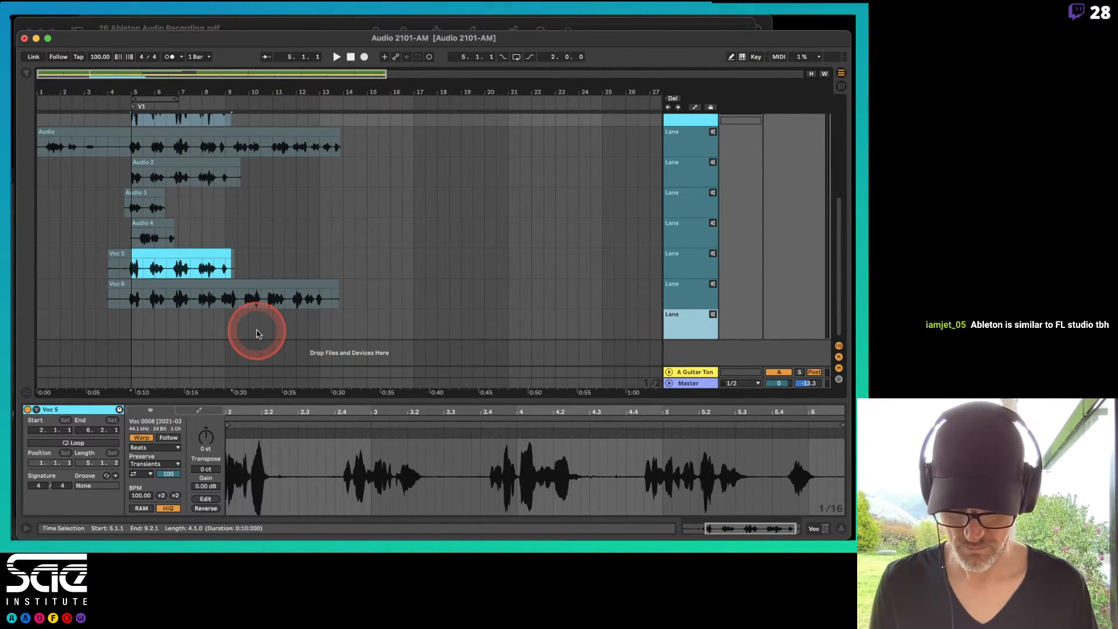
Clear the Voc track's main lane by comping from the empty take lane in Draw mode, and hide the take lanes.
key(b)
click(197, 326)
key(b)
click(196, 326)
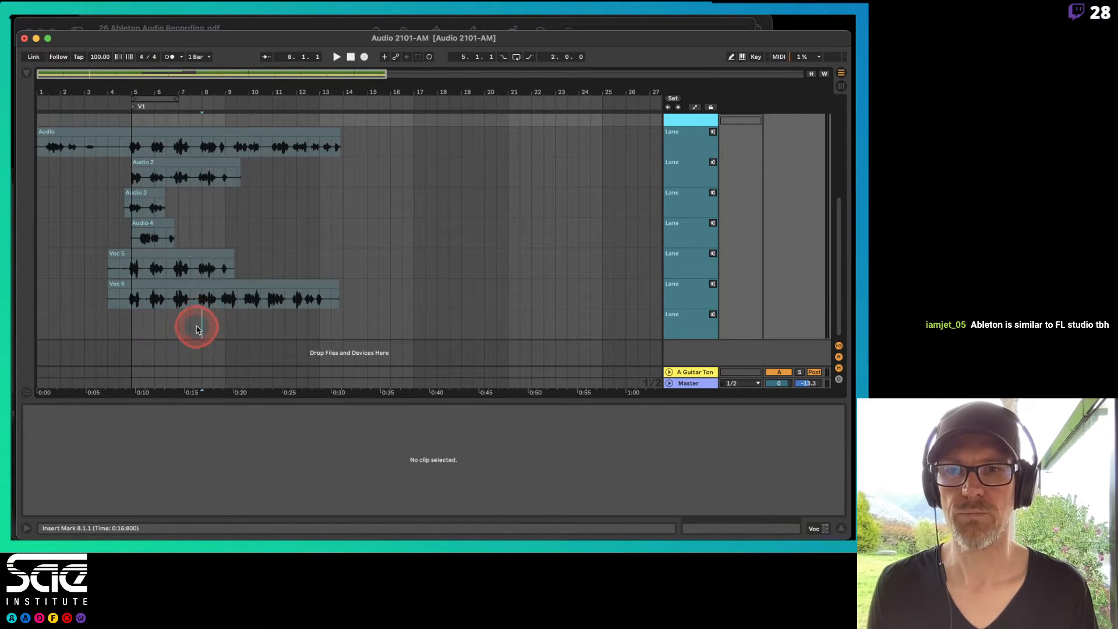
scroll(257, 277, up, 3)
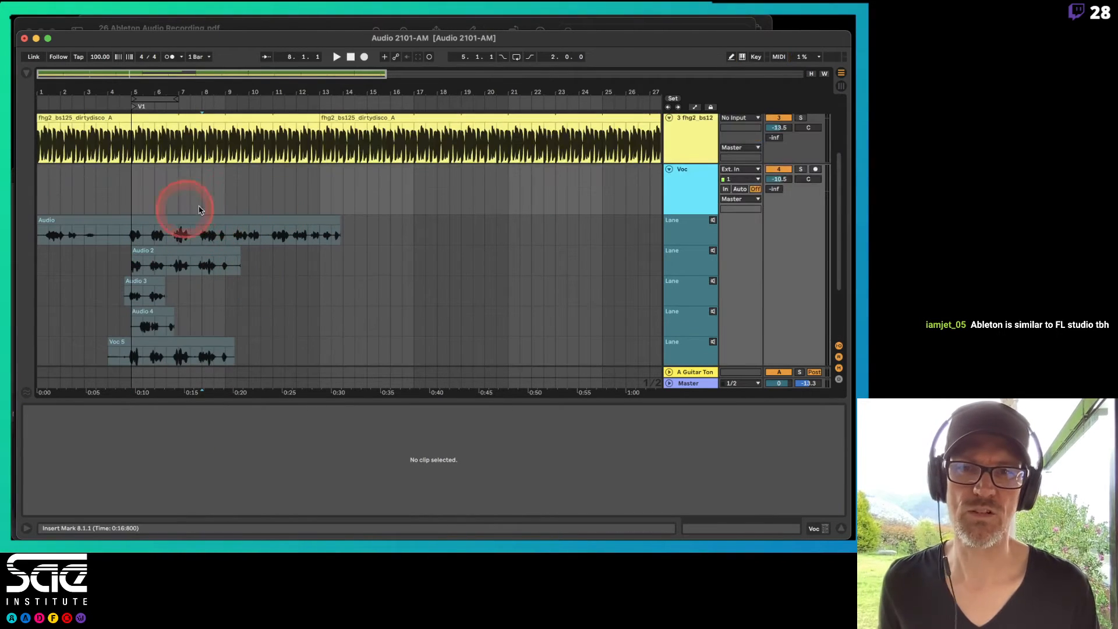
key(super+alt+u)
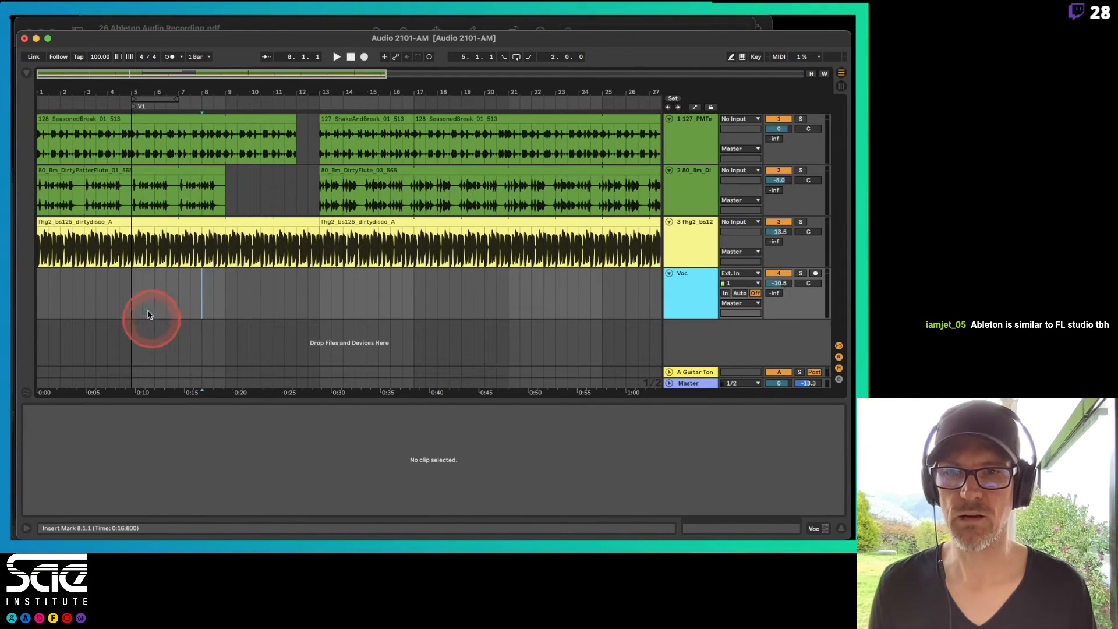
Select bars 5.1.1 to 9.1.1 on the Voc track and loop that four-bar section.
drag(134, 297, 222, 305)
key(super+l)
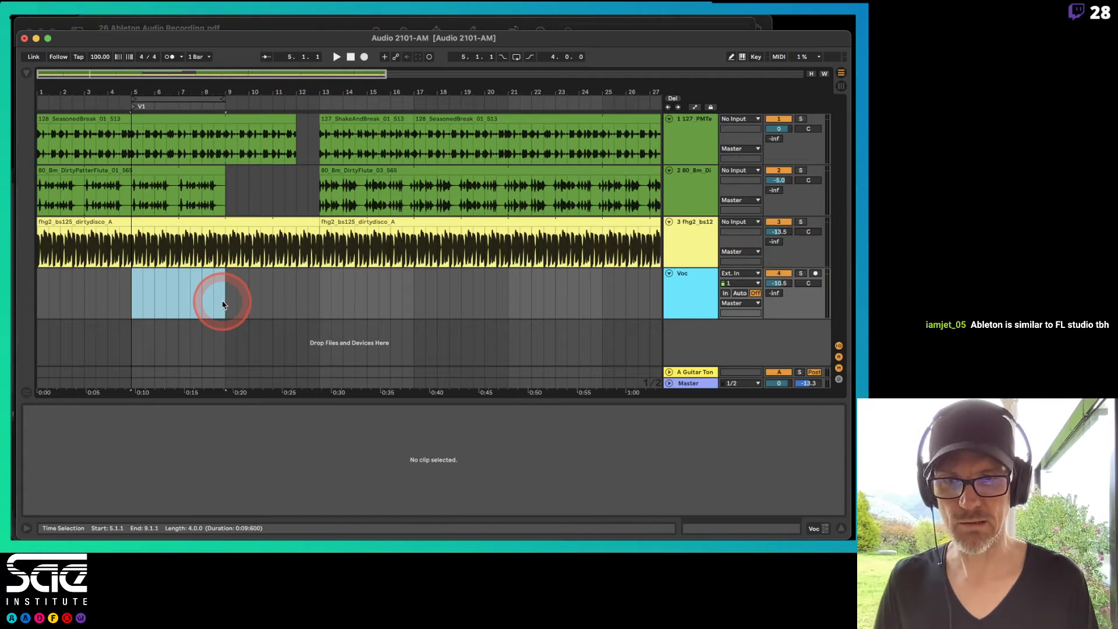
drag(173, 98, 261, 92)
key(space)
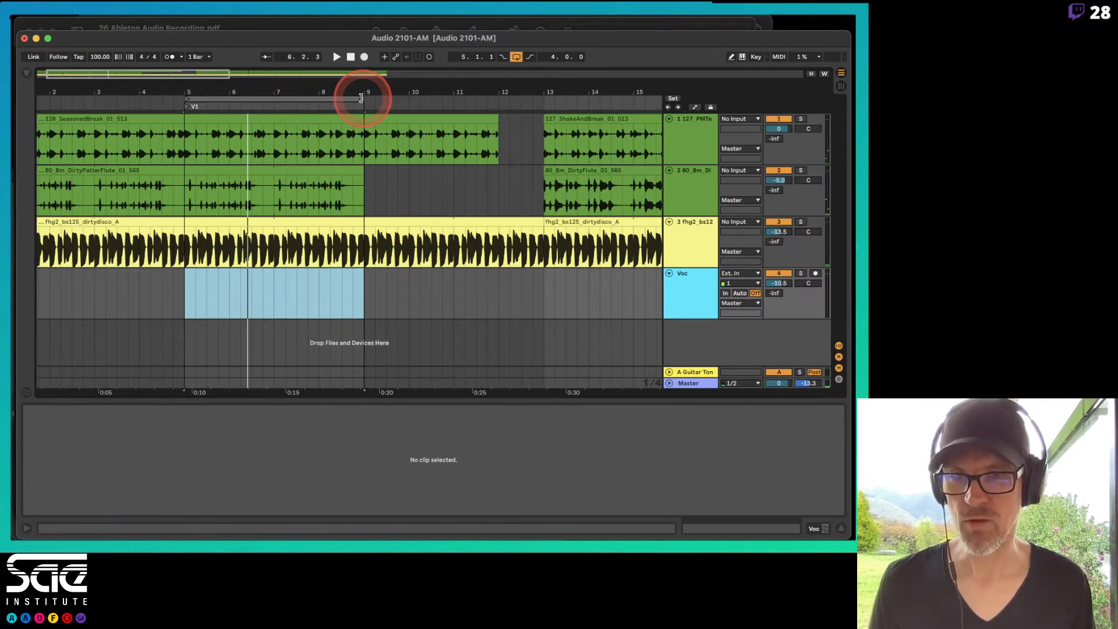
Switch to Session View and arm the Voc track for recording, selecting its fourth clip slot.
key(Tab)
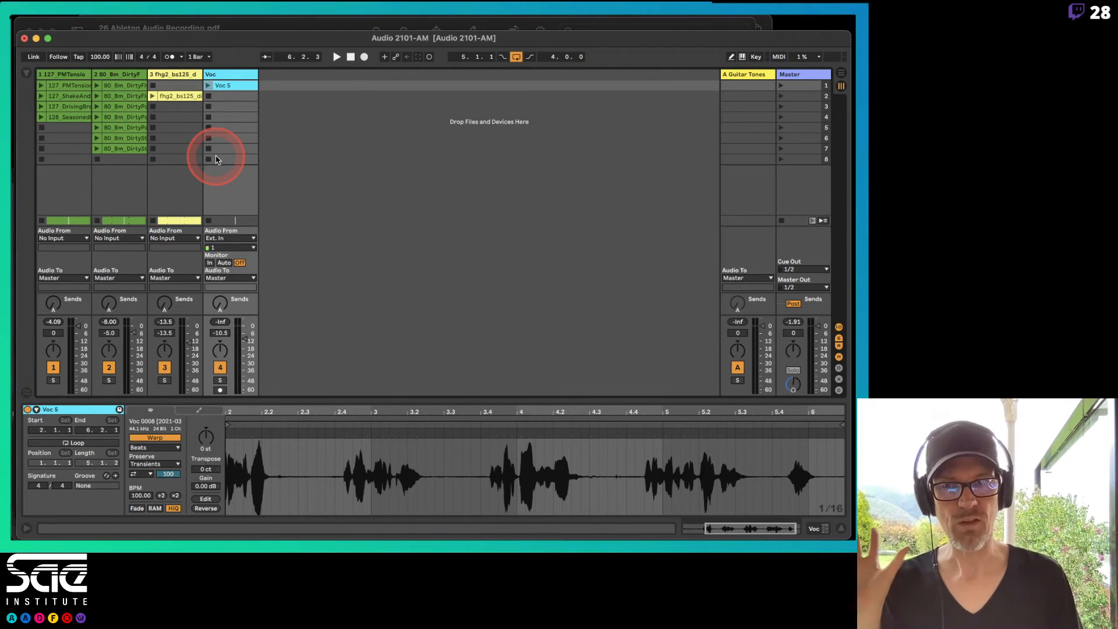
click(230, 74)
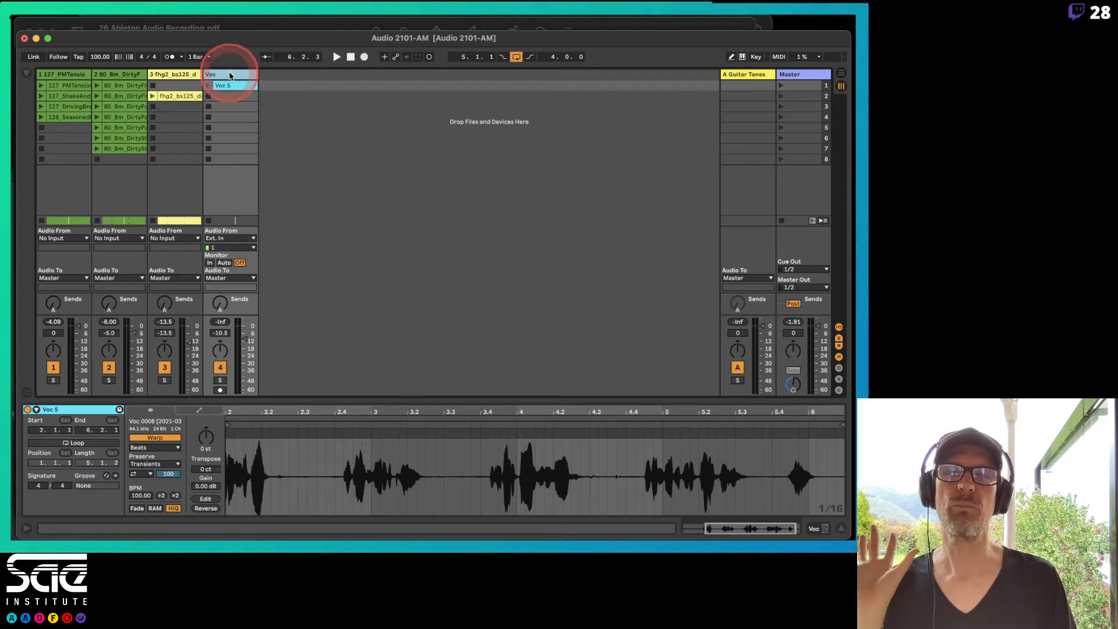
click(232, 193)
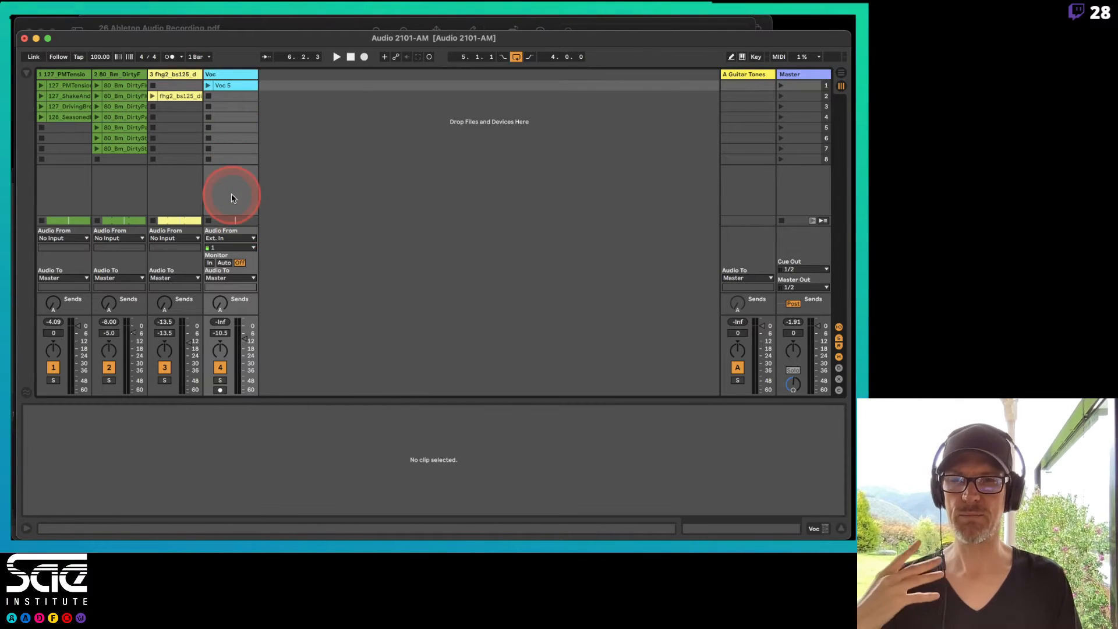
key(Tab)
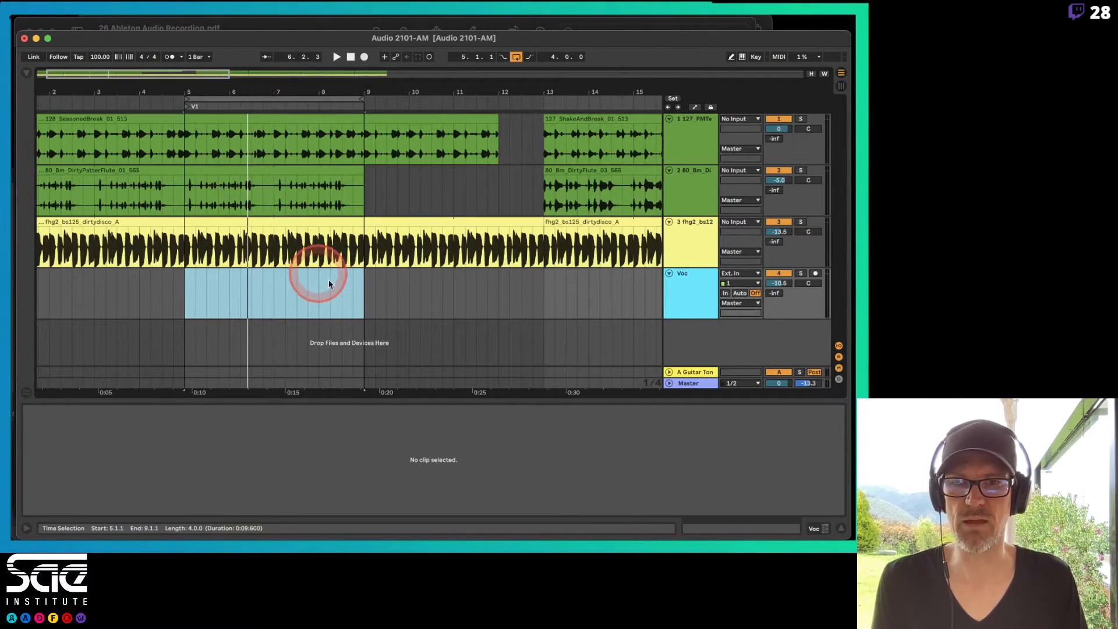
key(Tab)
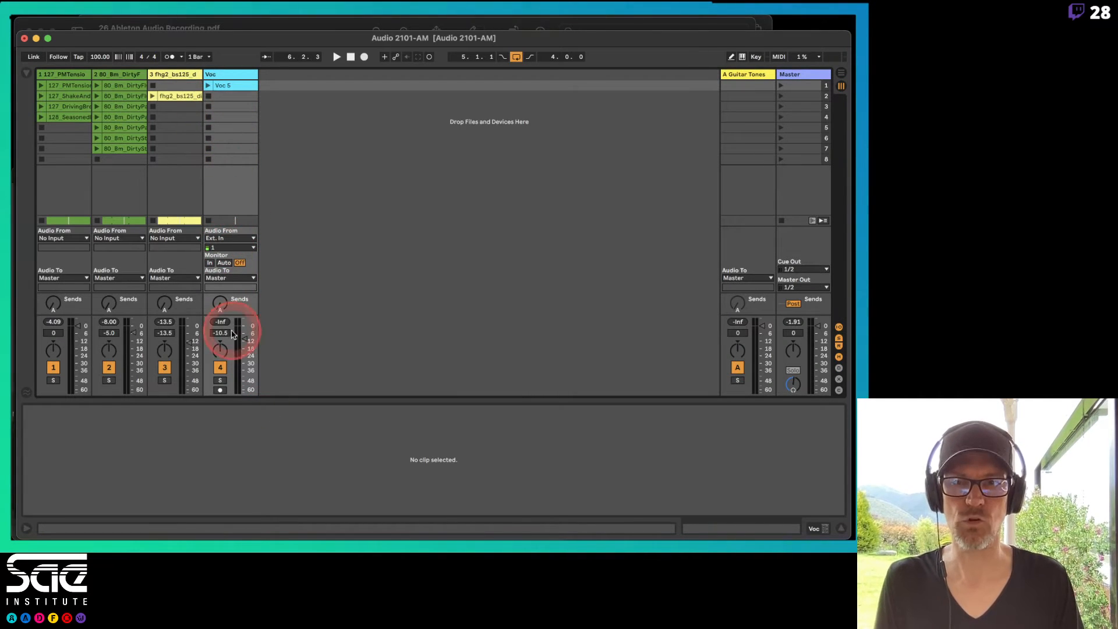
click(219, 390)
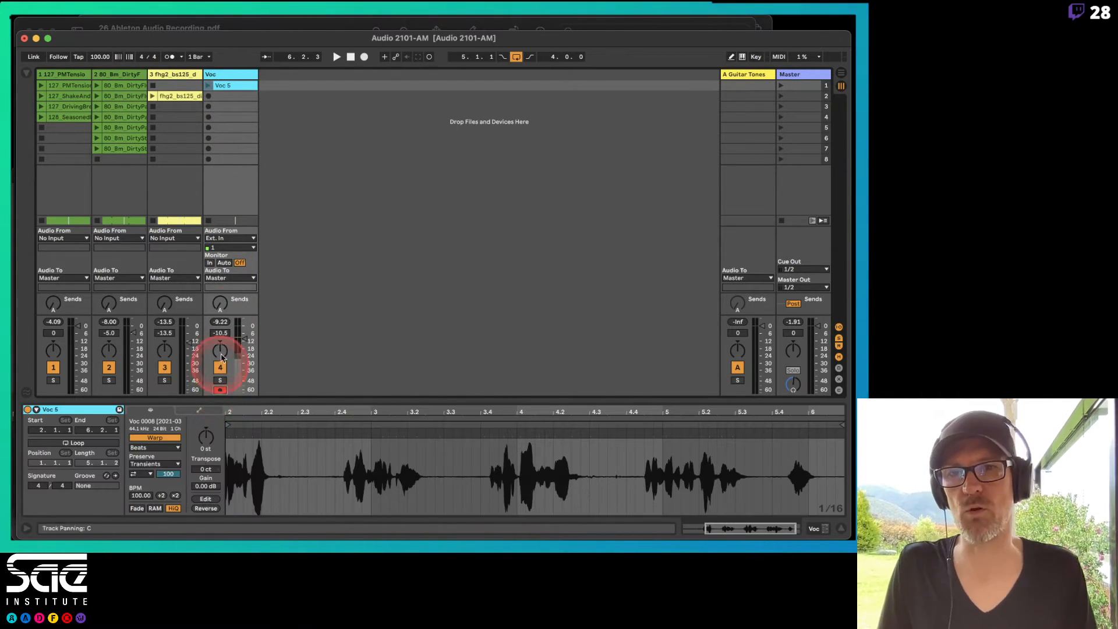
click(226, 118)
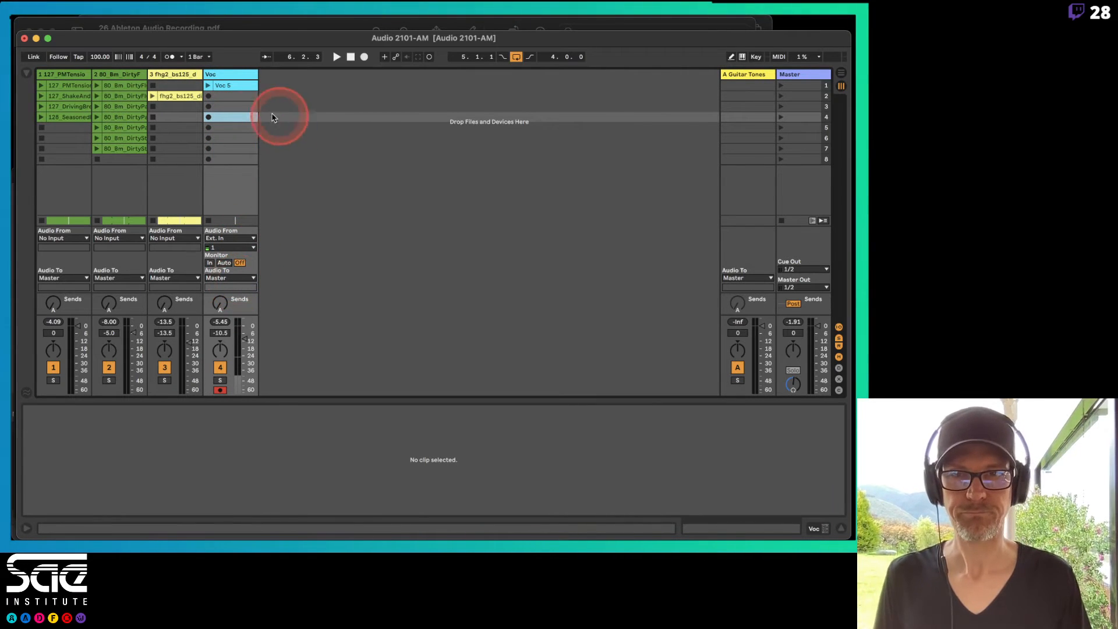
Start playback and record looped vocal takes into the fourth and fifth clip slots of the Voc track.
key(space)
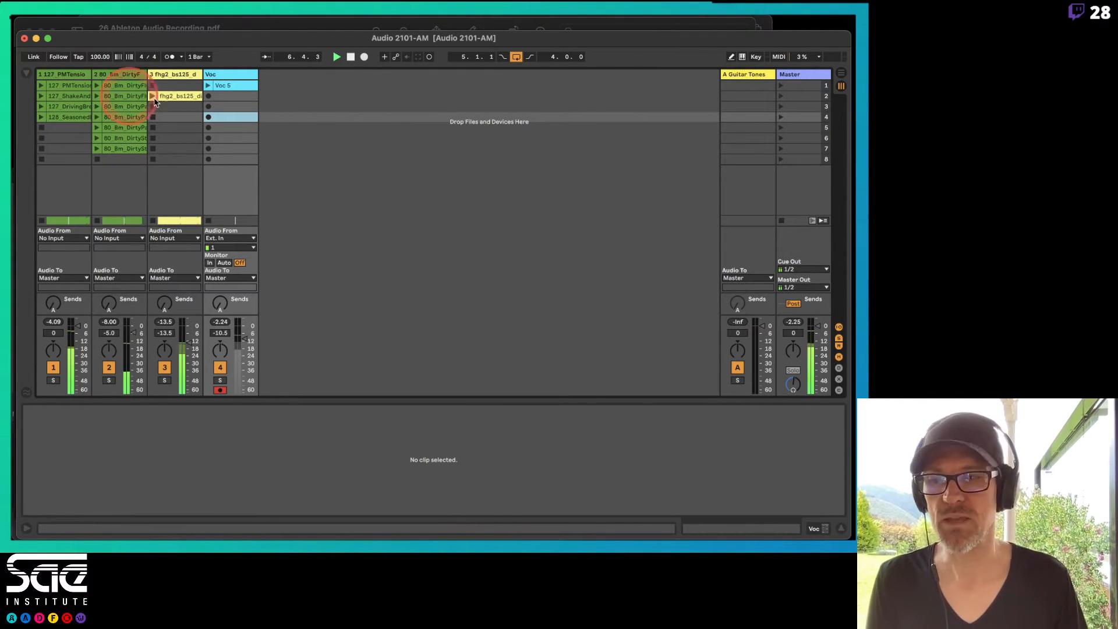
key(Tab)
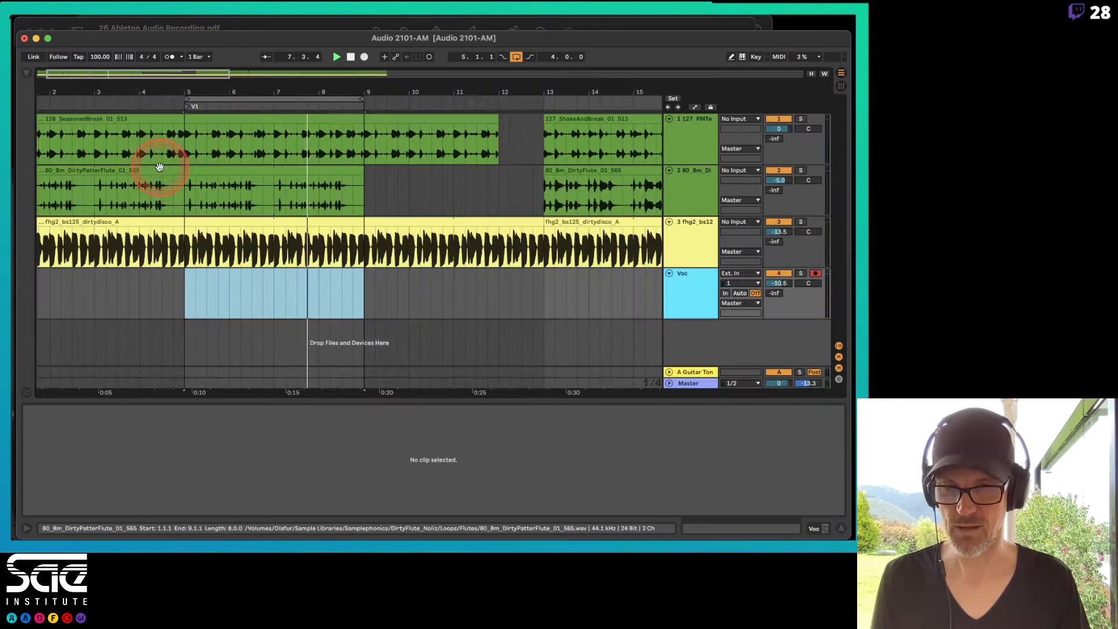
key(Tab)
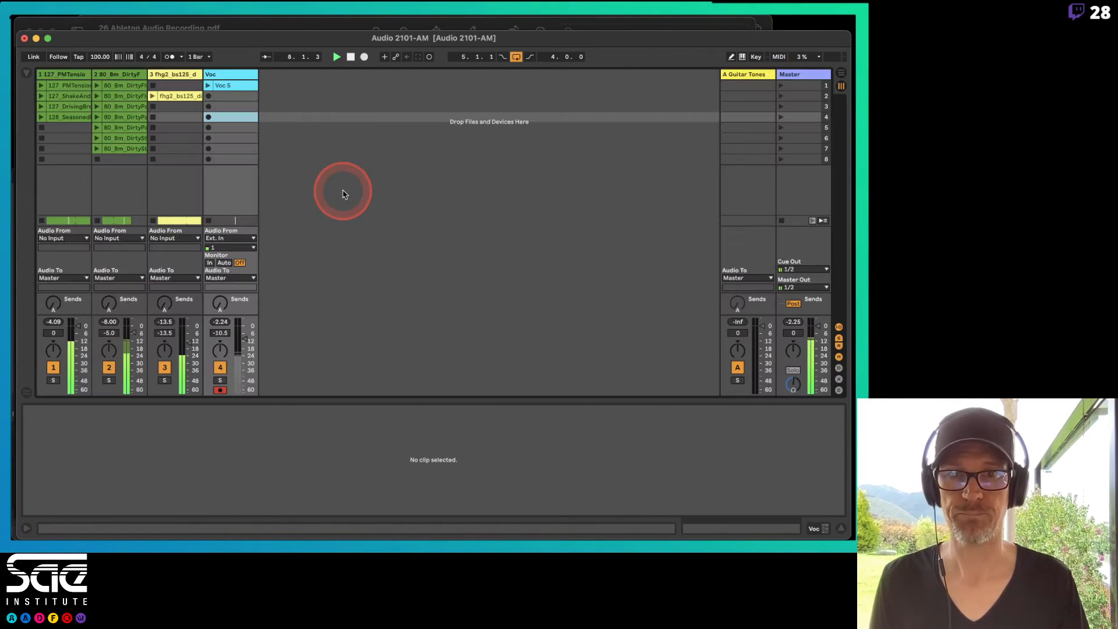
click(208, 117)
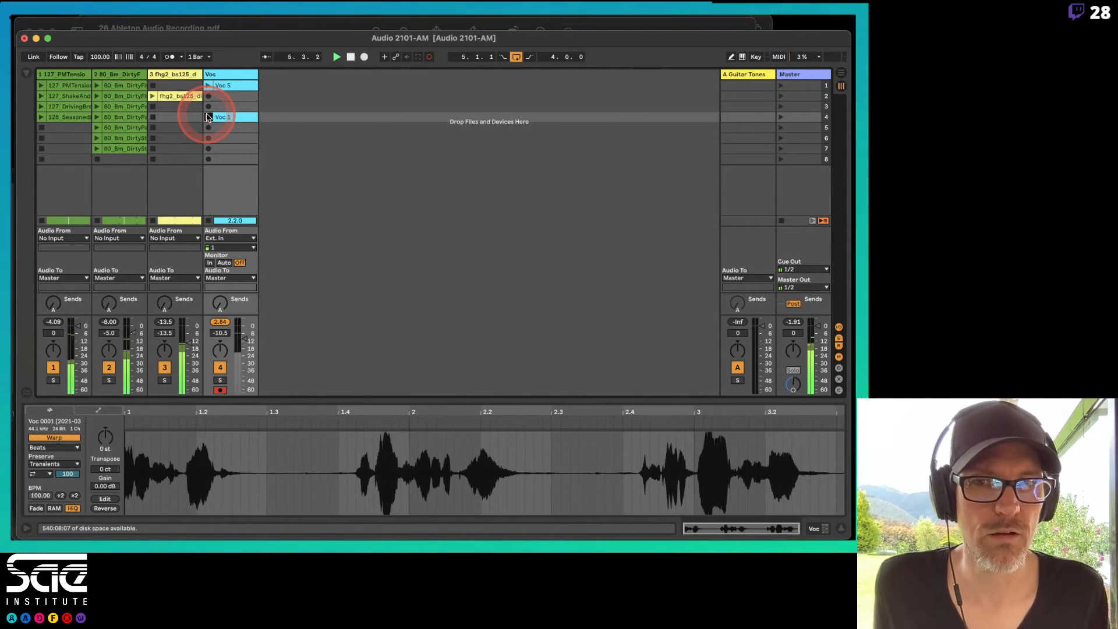
click(208, 118)
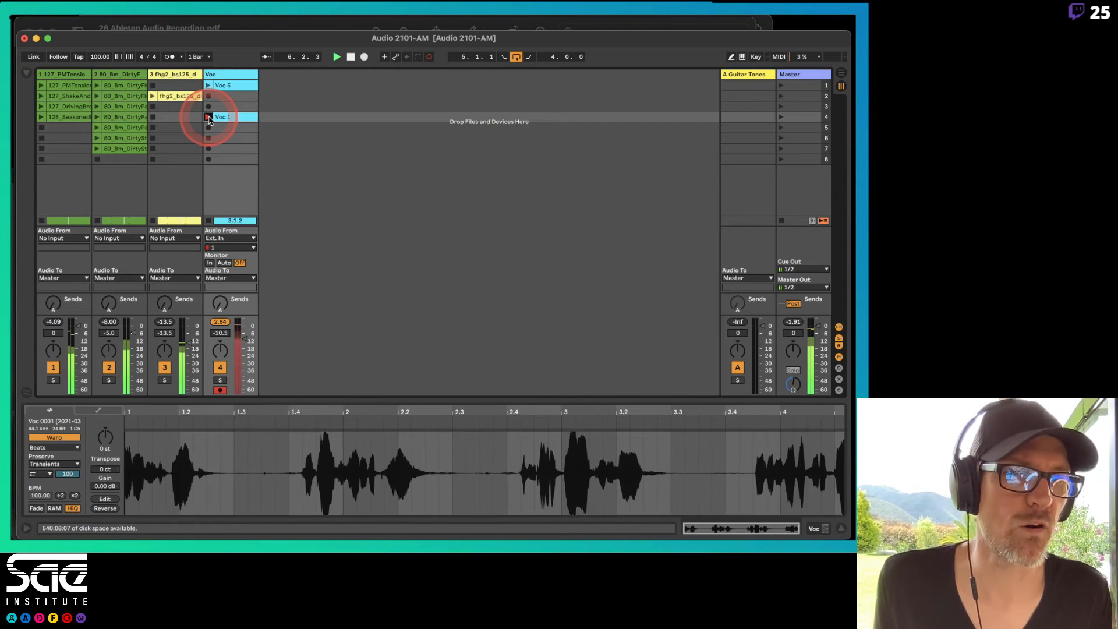
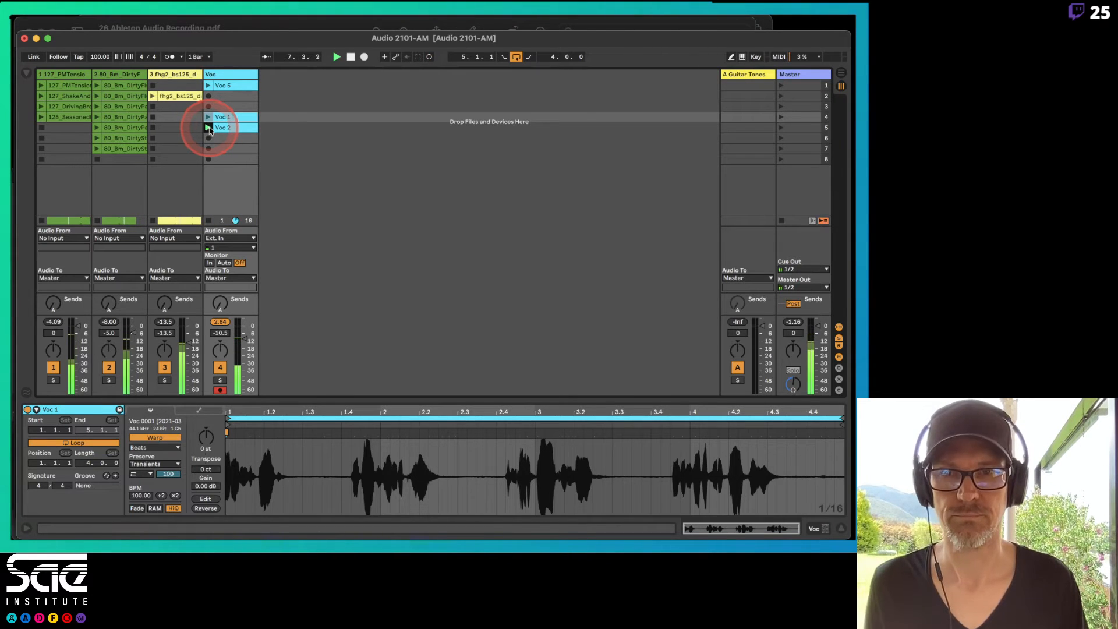
Compare the Voc 1 and Voc 2 takes by launching them alternately, and solo the Voc track.
click(236, 128)
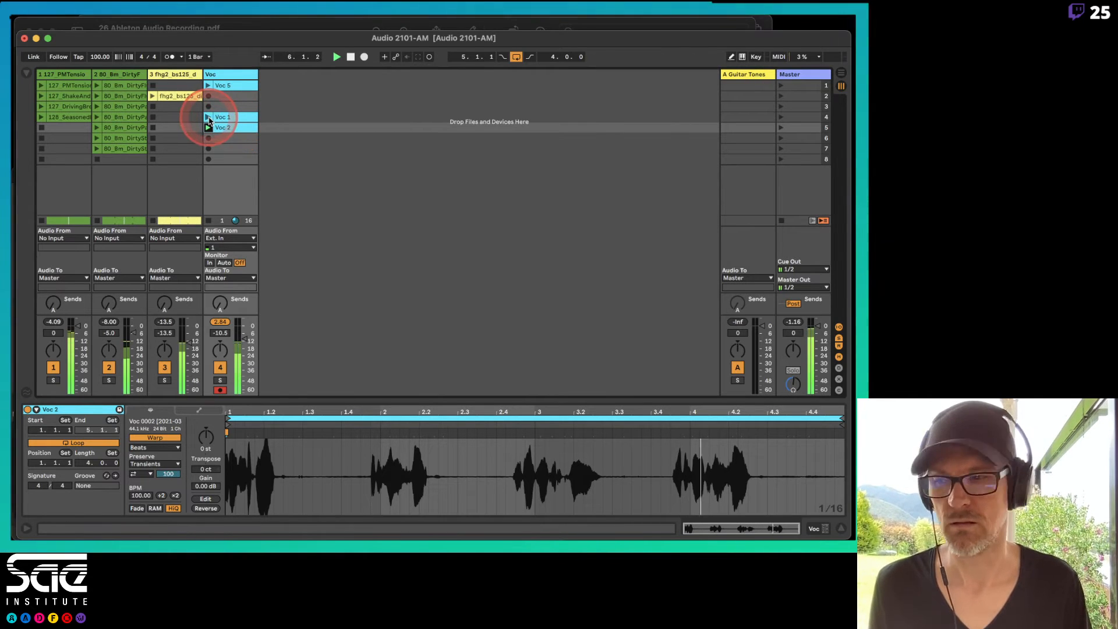
click(209, 117)
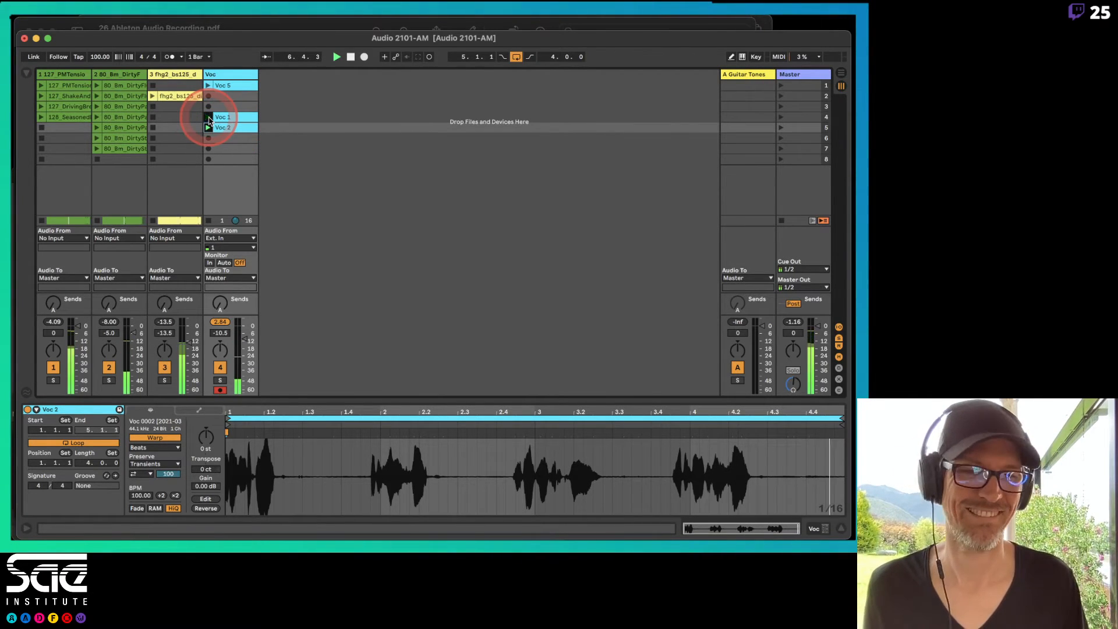
click(224, 118)
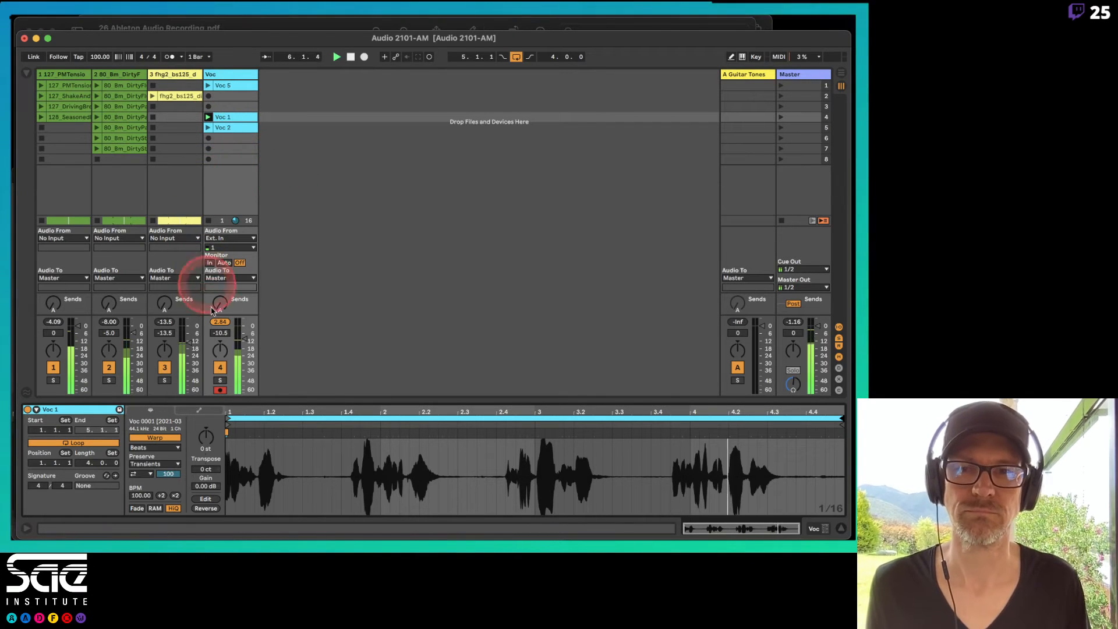
click(220, 381)
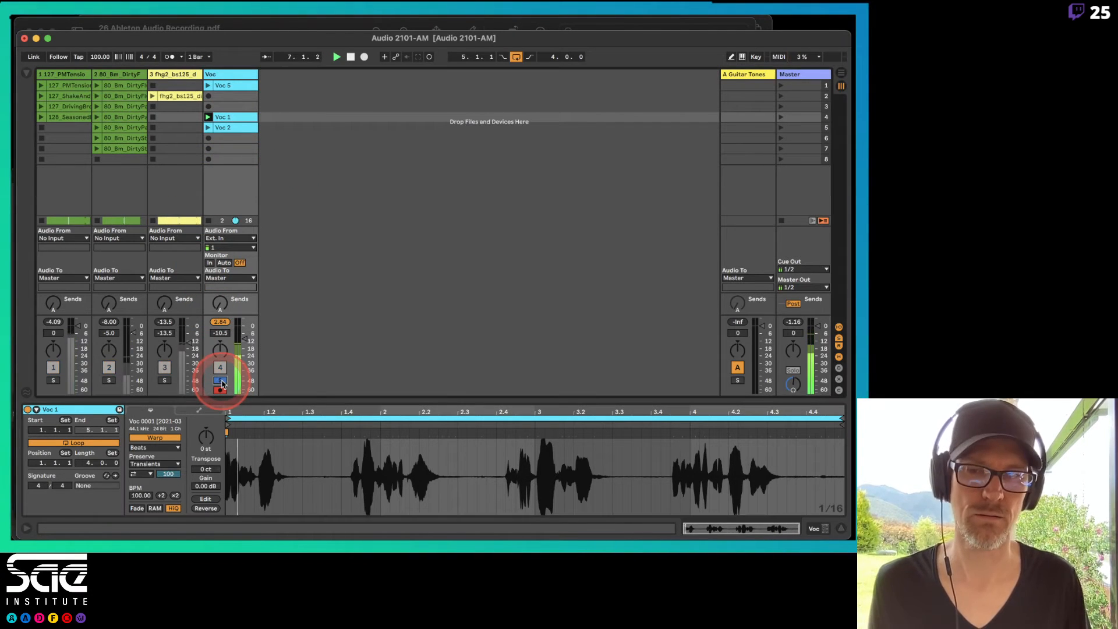
click(215, 147)
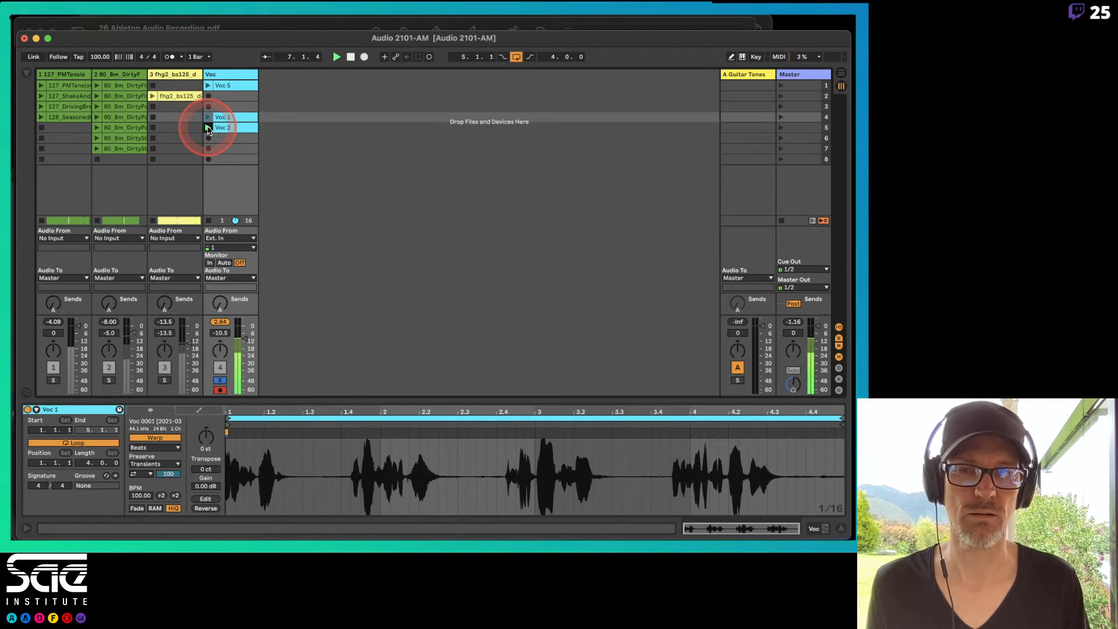
click(220, 128)
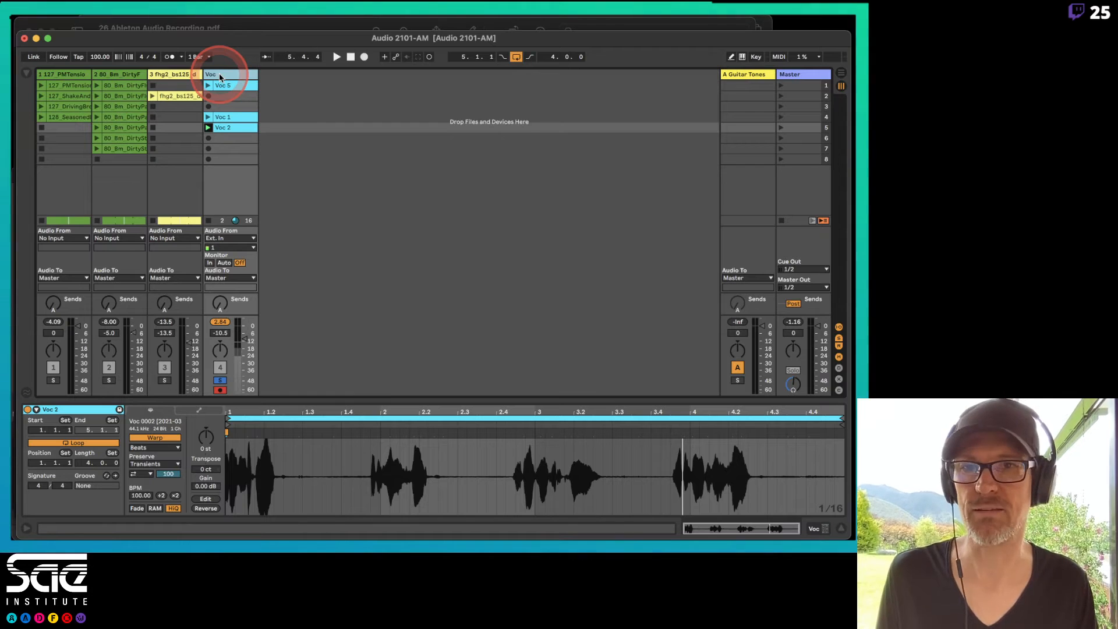
Add three new audio tracks after the Voc track.
key(super+t)
key(super+t)
key(super+t)
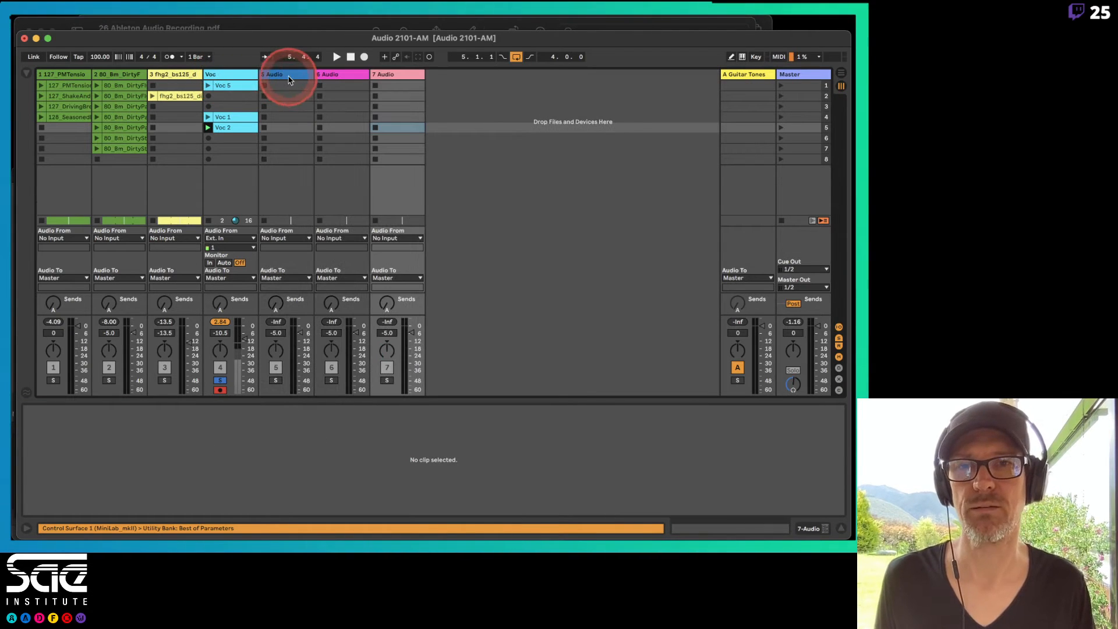
Rename the three new audio tracks HC, Snaps and Beatbox.
click(288, 76)
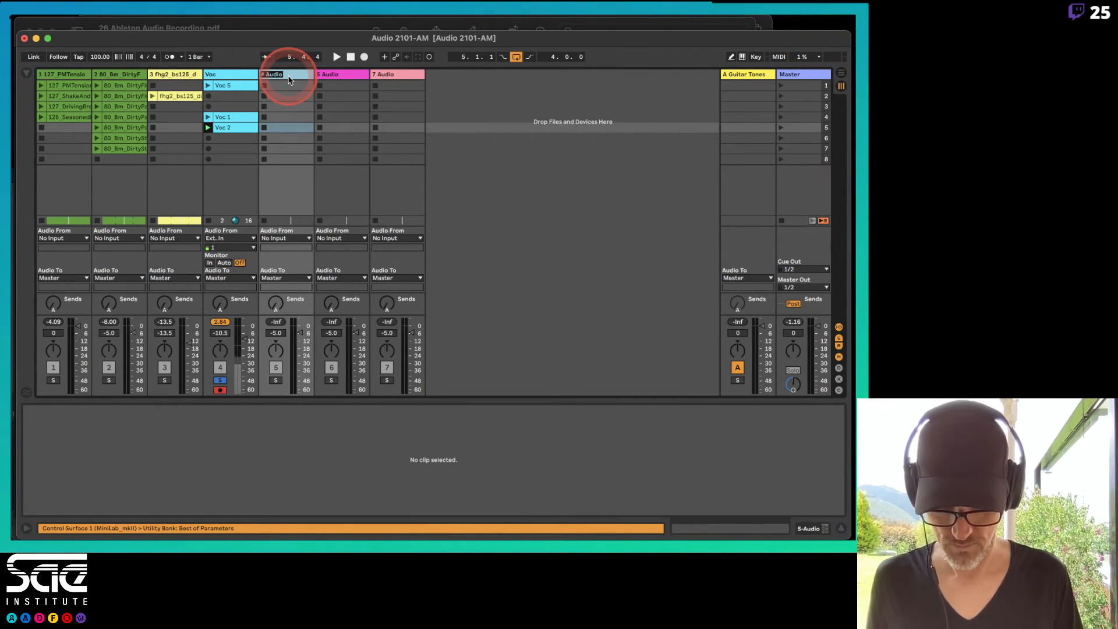
text(HC)
key(Tab)
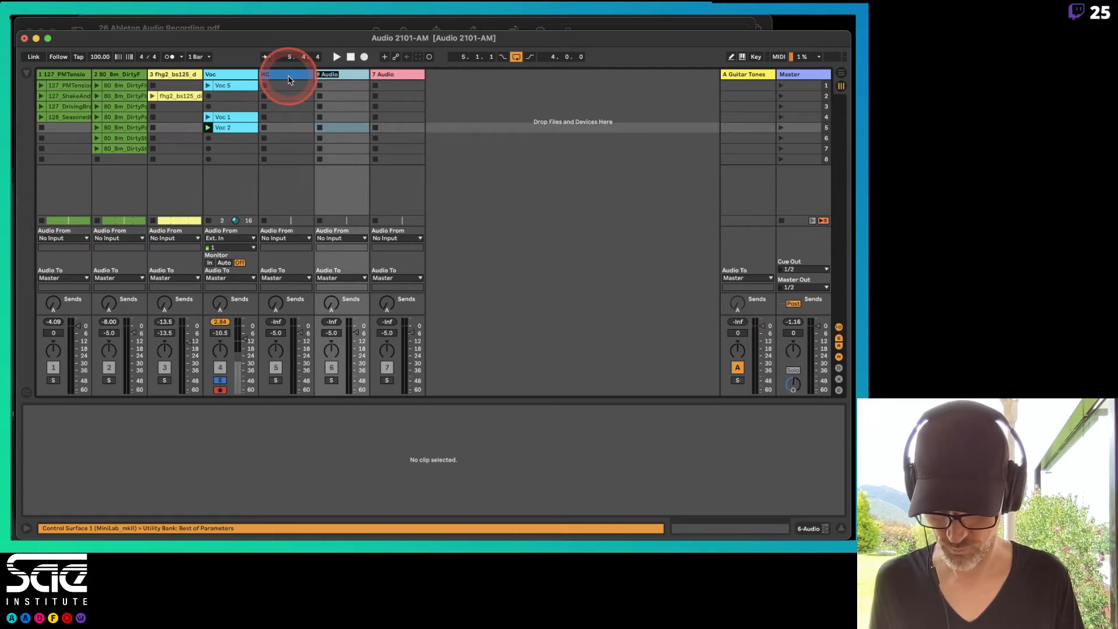
text(Snaps)
key(Tab)
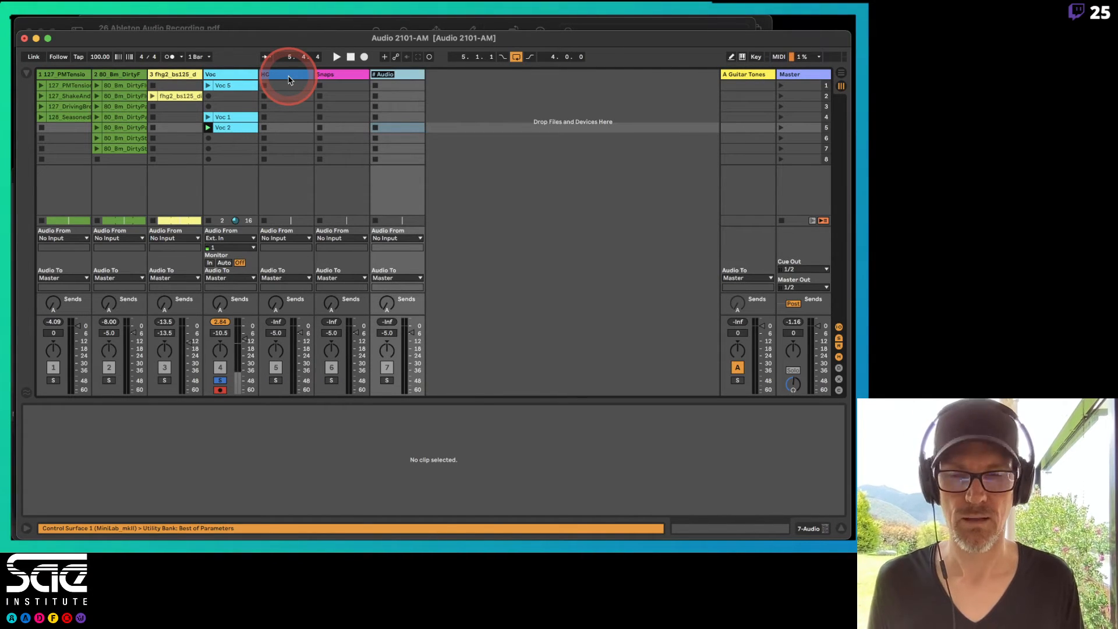
text(Beatb)
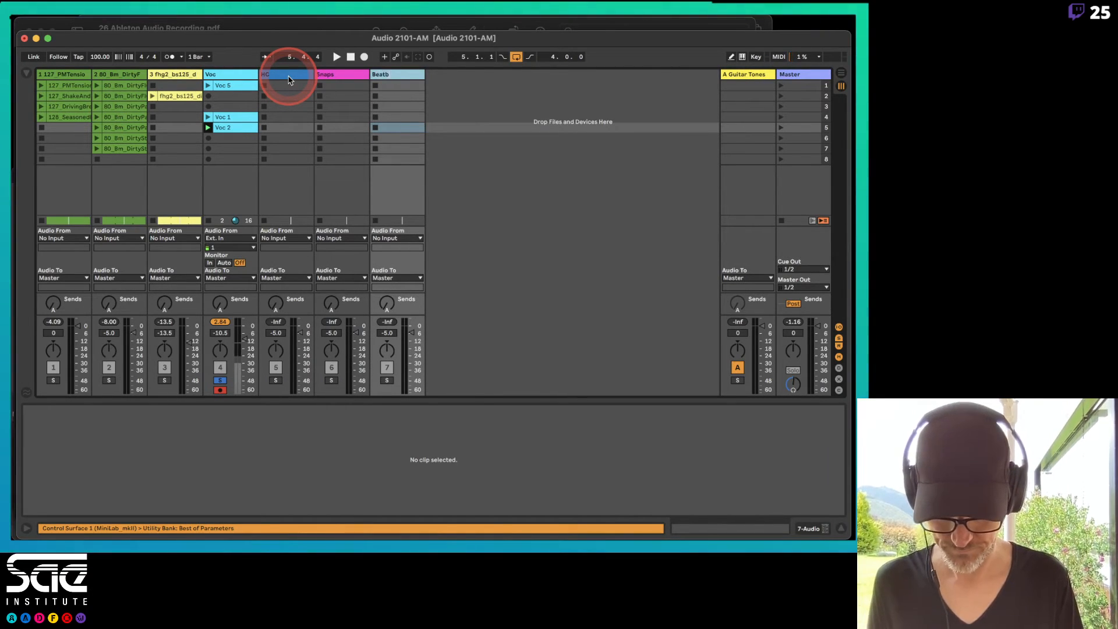
text(ox)
Set the audio input of the HC, Snaps and Beatbox tracks together to Ext. In, channel 1.
click(289, 80)
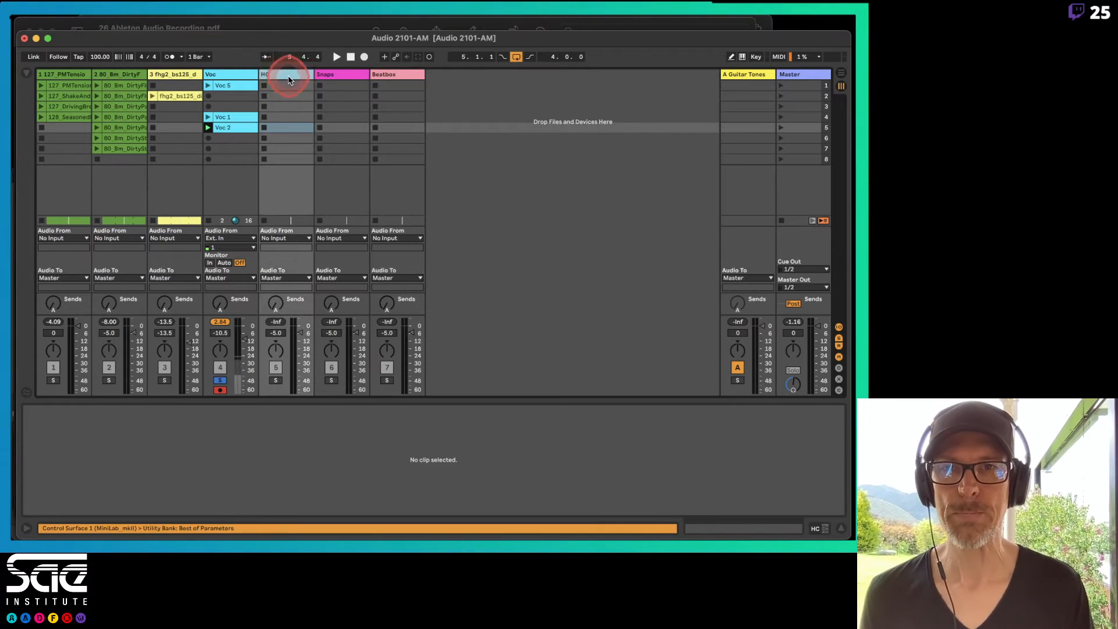
shift+click(394, 90)
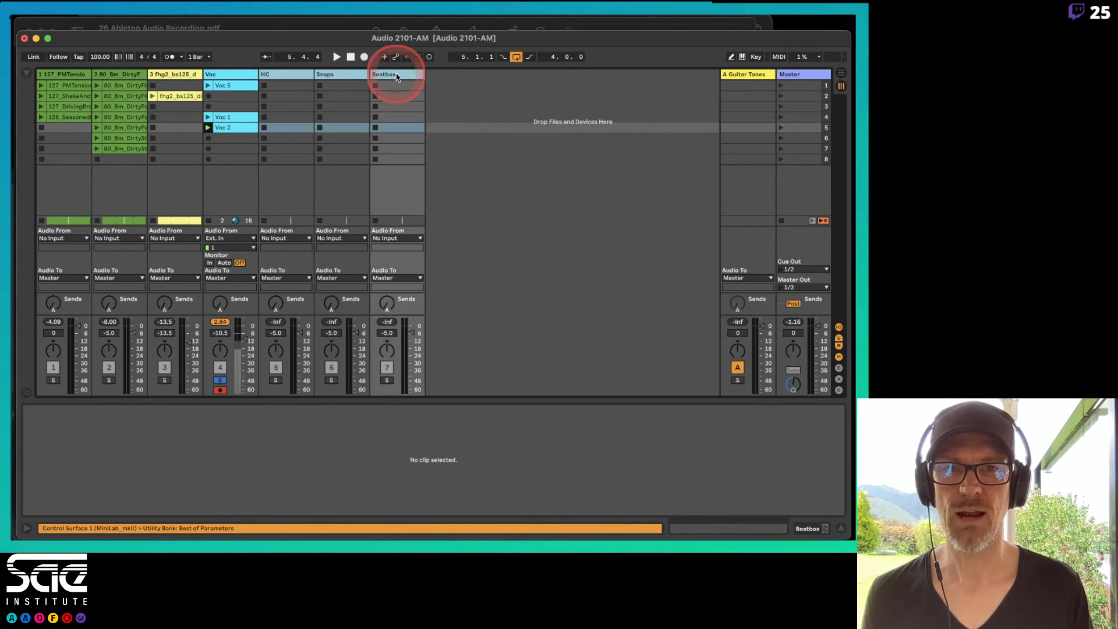
click(286, 238)
click(271, 247)
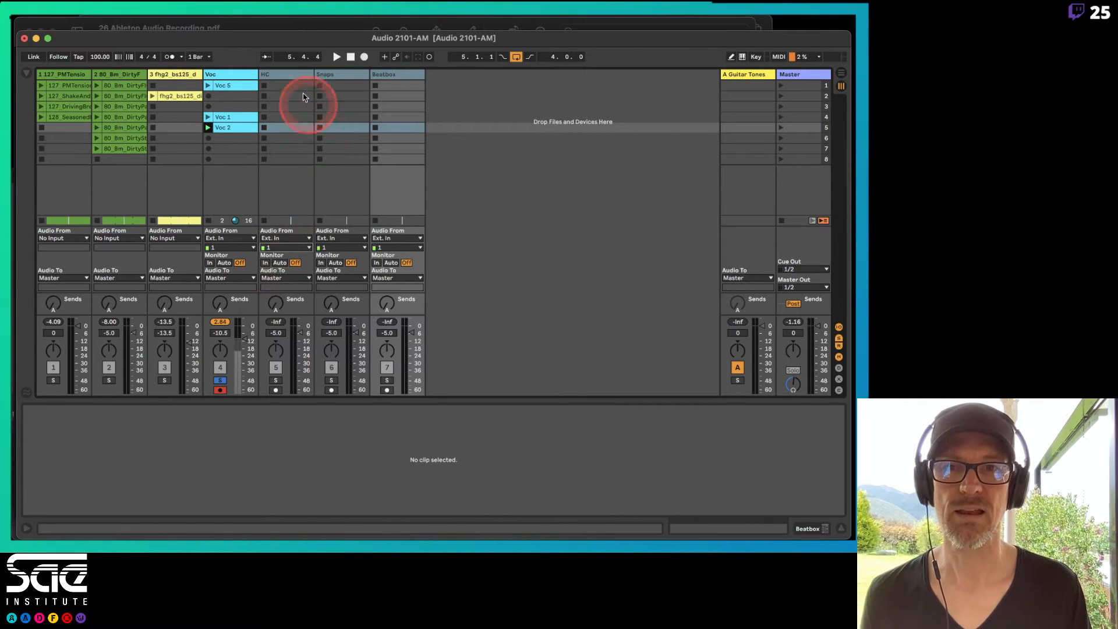
click(308, 194)
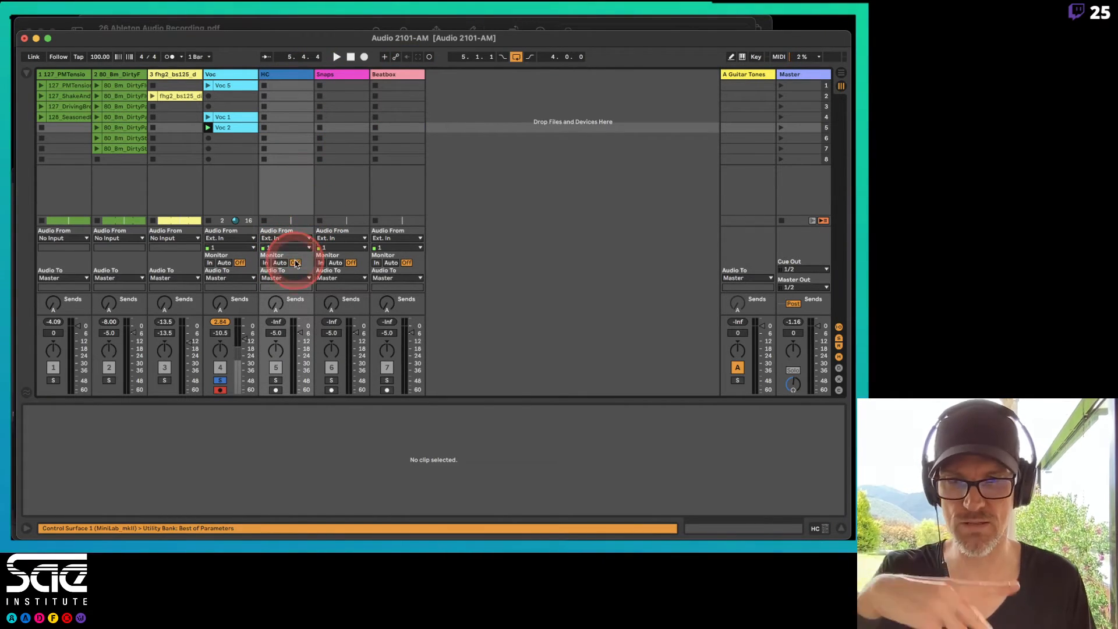
Disarm and unsolo the Voc track, and arm the HC, Snaps and Beatbox tracks together for recording.
click(220, 390)
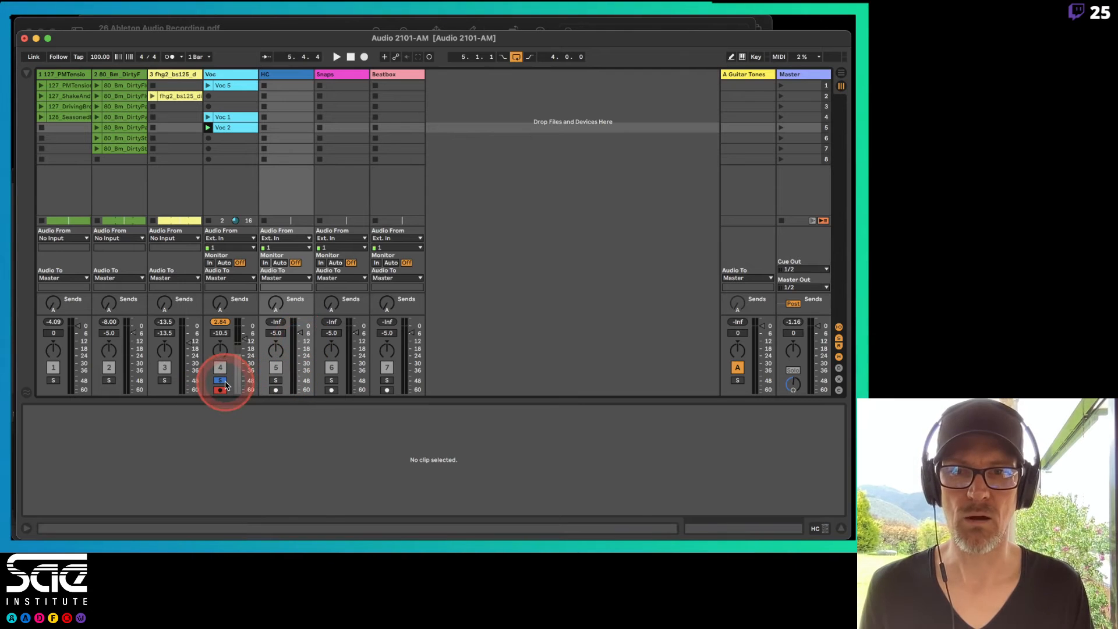
click(220, 380)
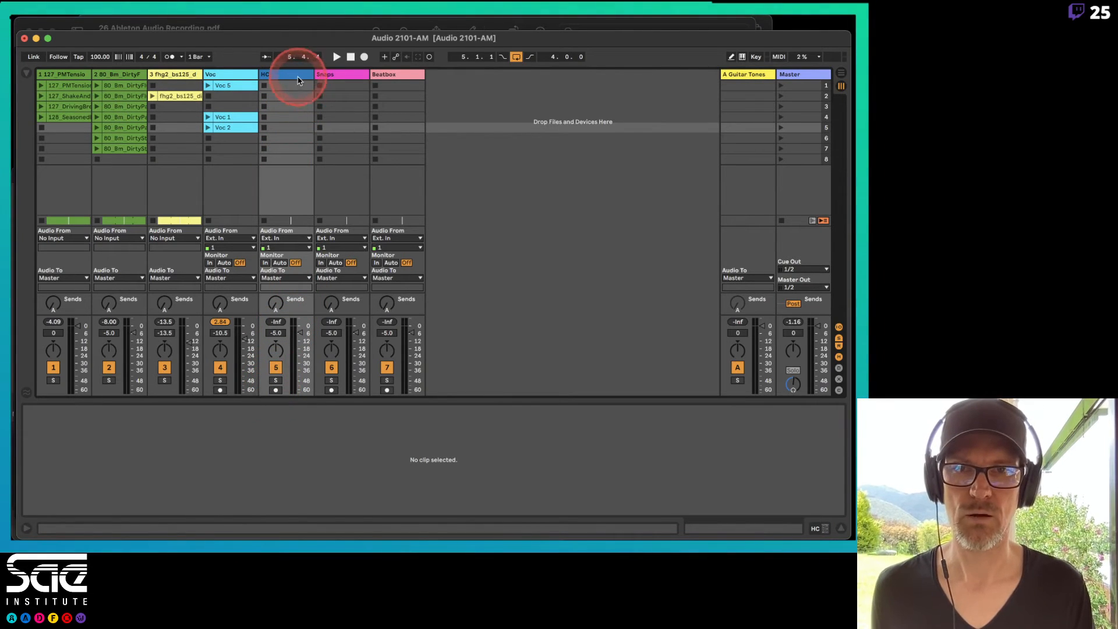
shift+click(396, 76)
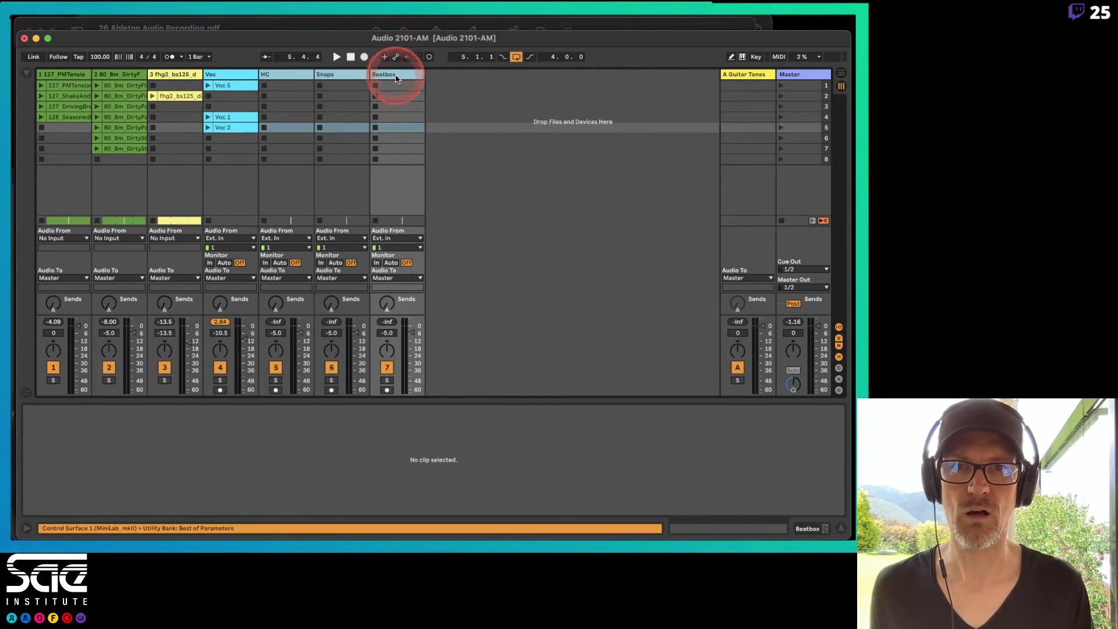
click(276, 389)
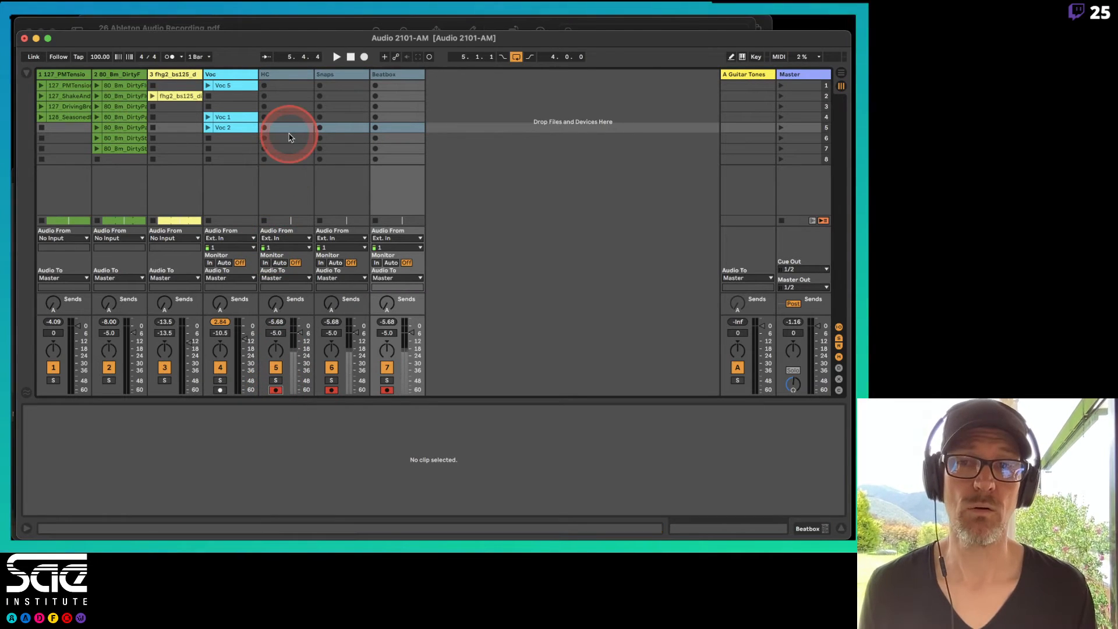
Record a hand-clap take into the HC track's first clip slot and let it play back as a loop.
click(291, 76)
click(292, 86)
click(290, 76)
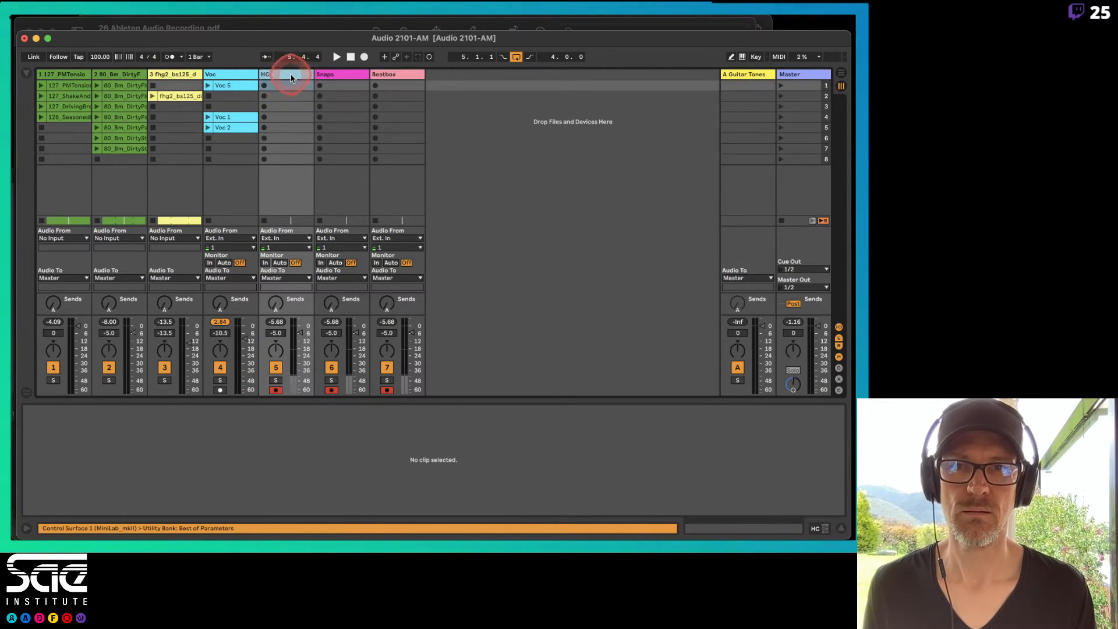
click(264, 87)
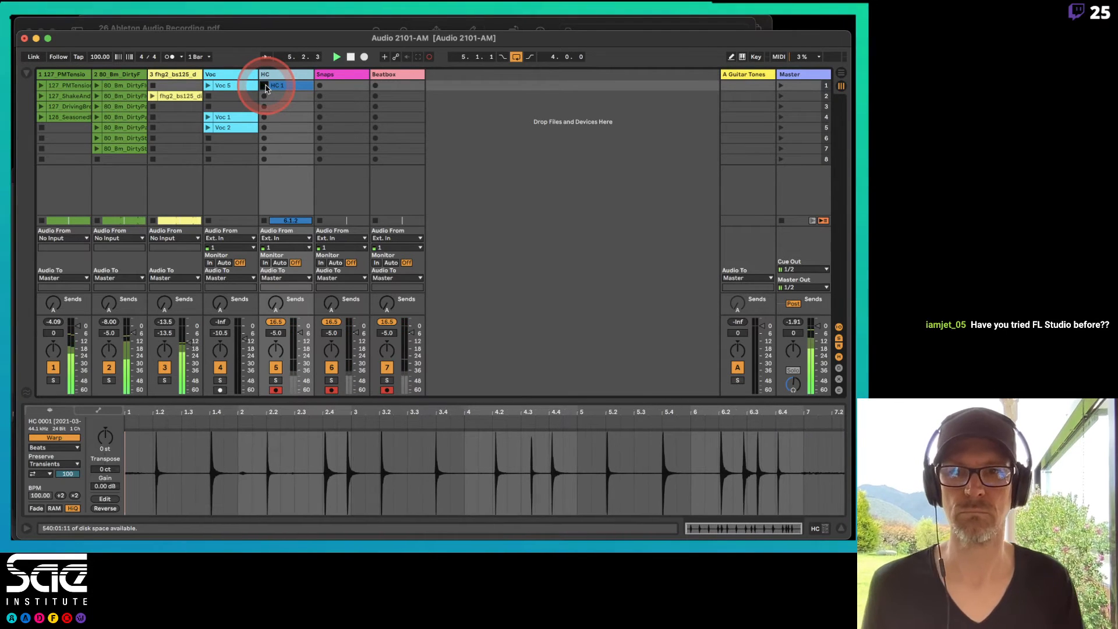
click(265, 86)
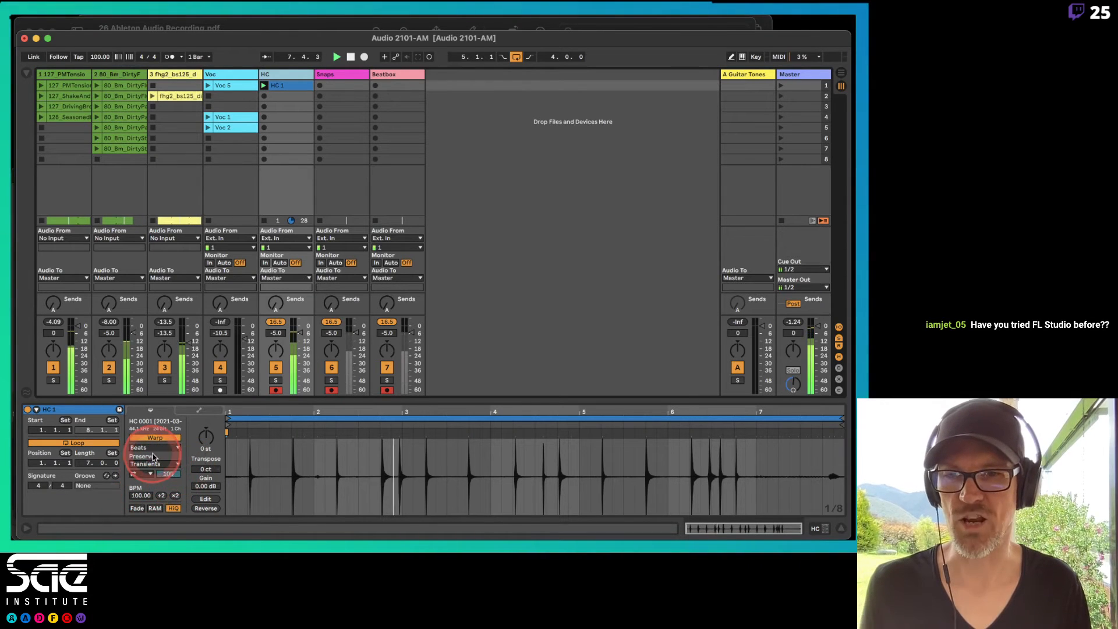
Set the loop length of the recorded HC clip to 4 bars.
click(86, 464)
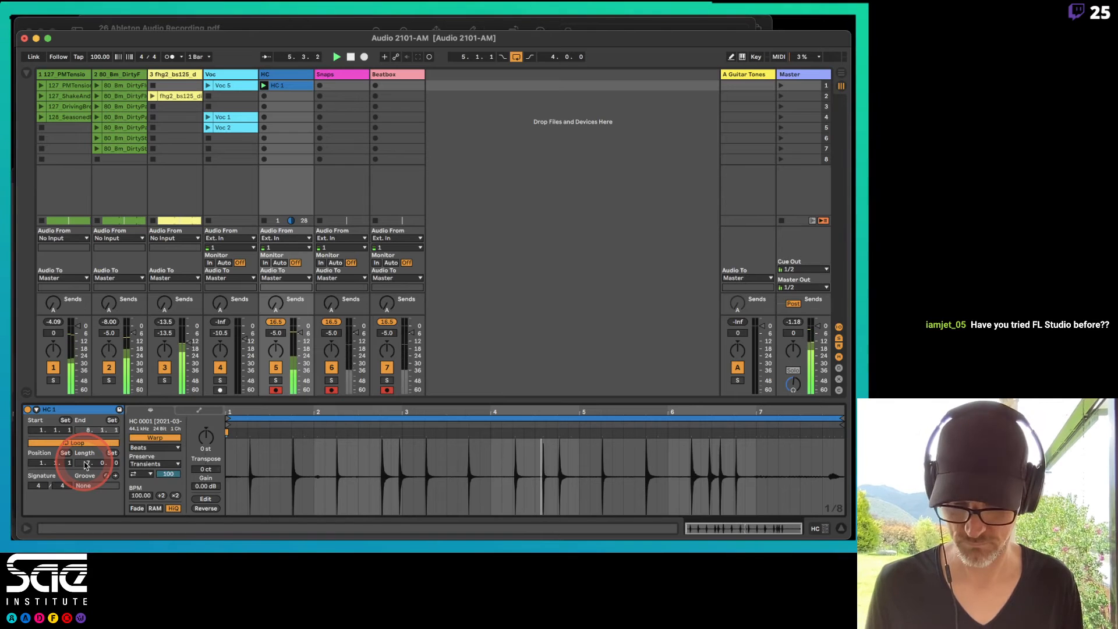
text(4)
key(Return)
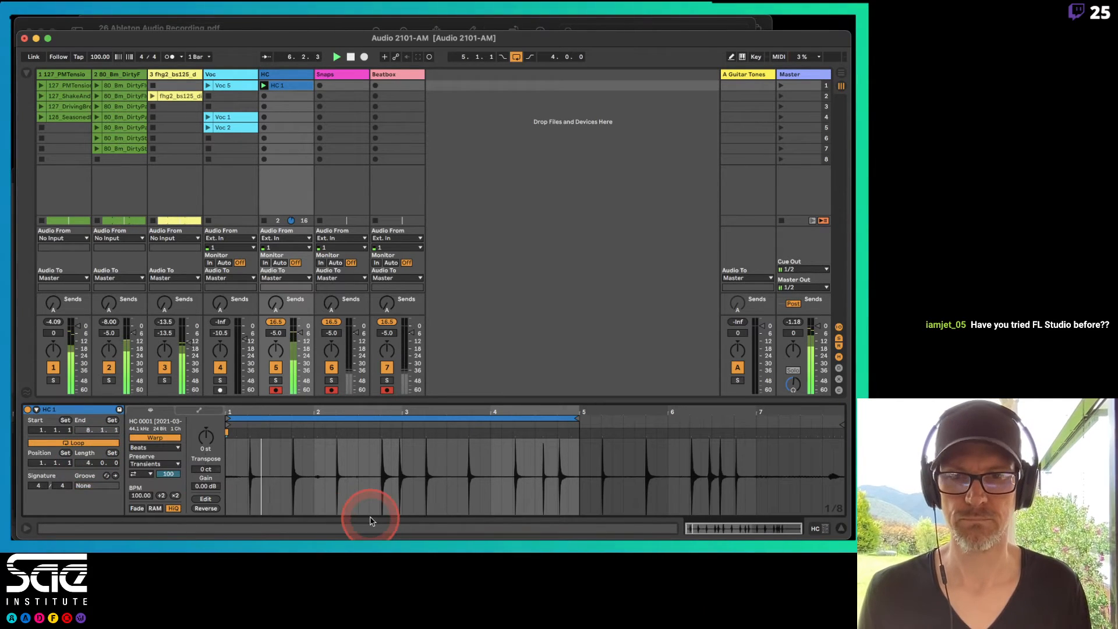
Record a finger-snap take into the Snaps track's first clip slot and let it play back as a loop.
click(321, 87)
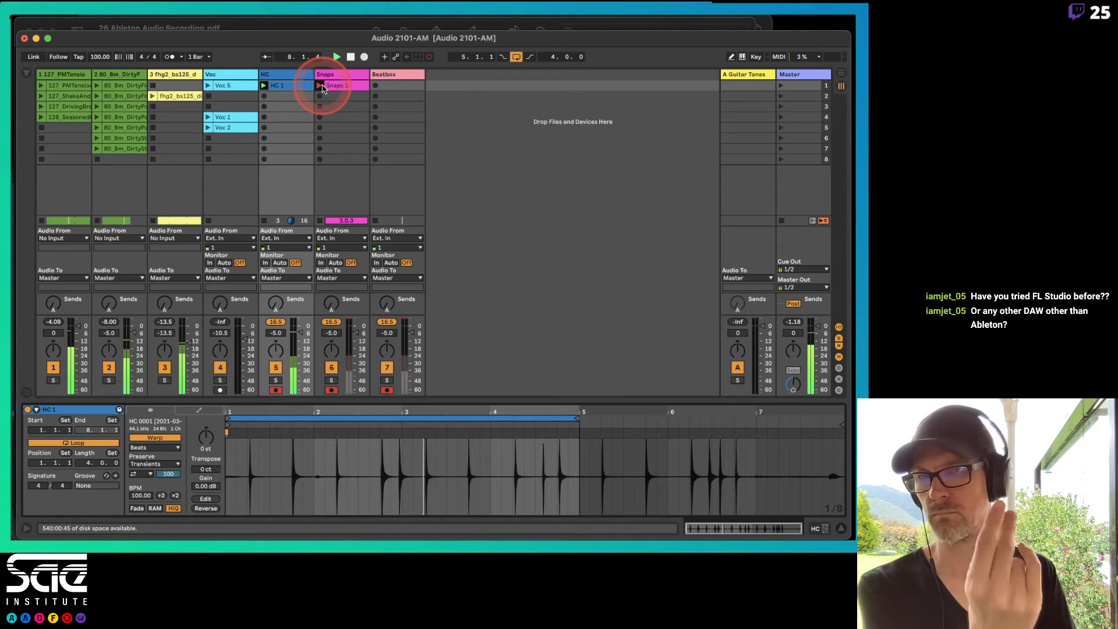
click(323, 88)
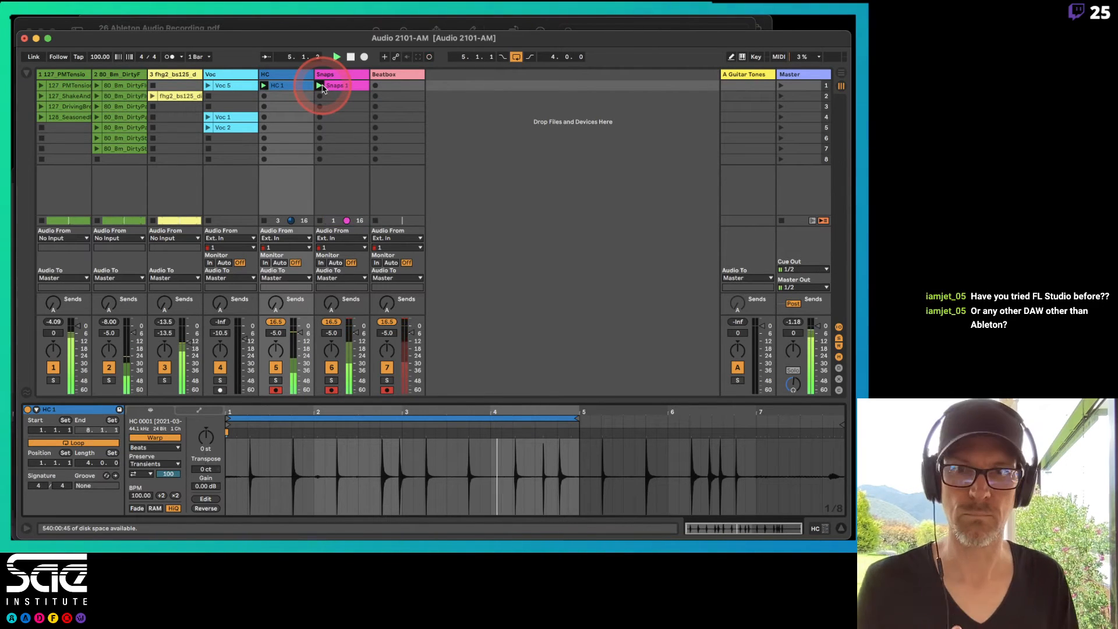
click(338, 86)
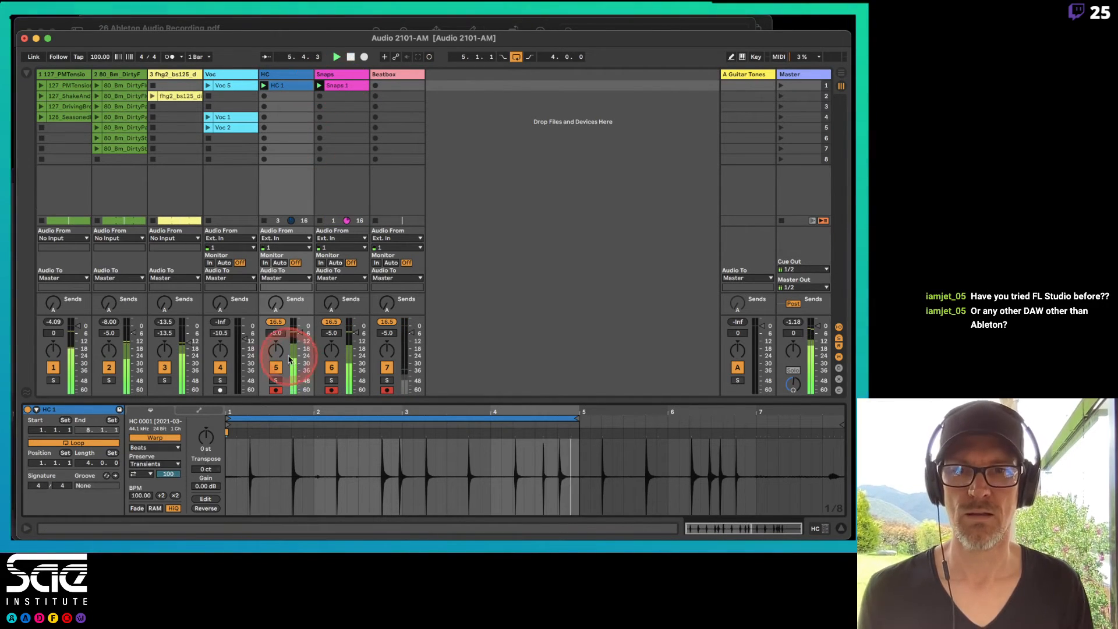
Lower the HC track's volume to about -8.4 dB and set the Snaps track's volume to about -4.7 dB.
drag(298, 331, 295, 337)
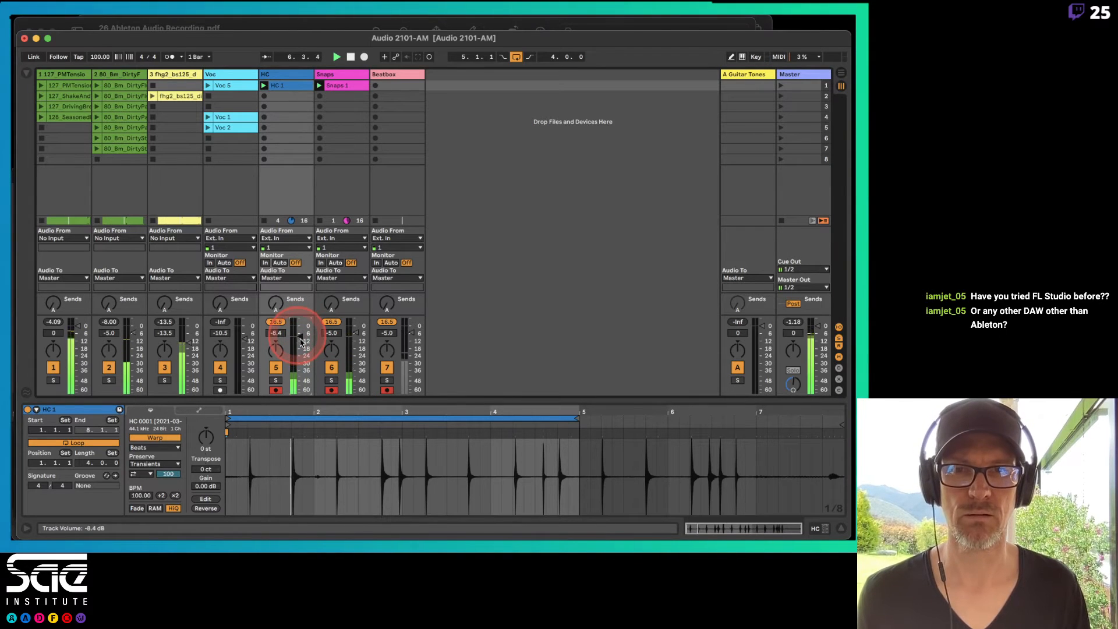
click(350, 88)
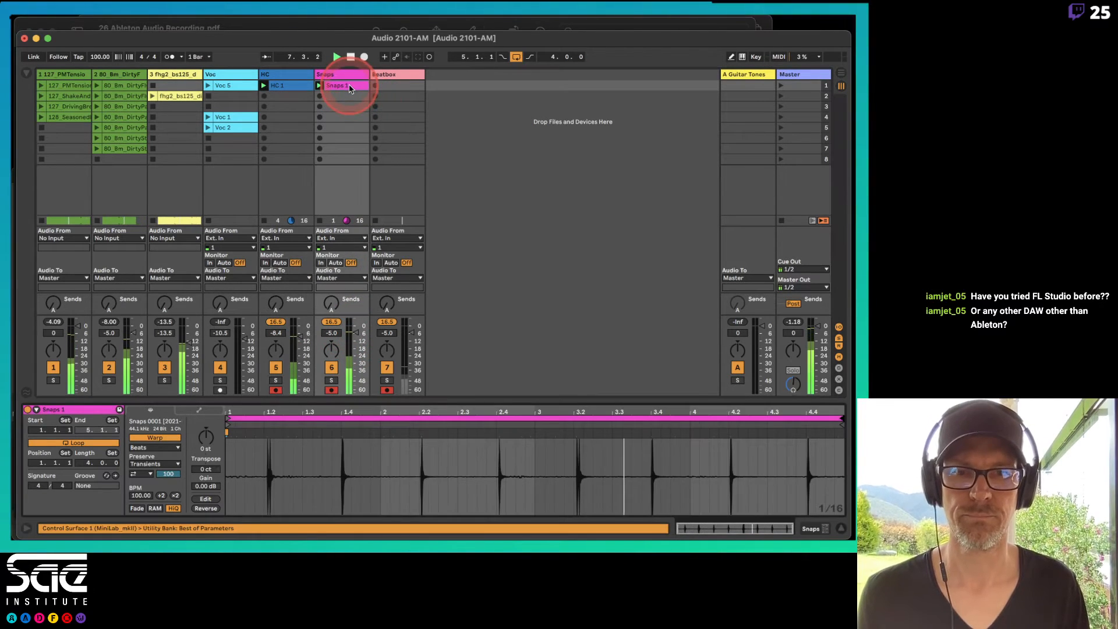
click(354, 333)
key(Delete)
mouse_move(354, 336)
mouse_down()
mouse_move(355, 315)
mouse_move(357, 333)
mouse_up()
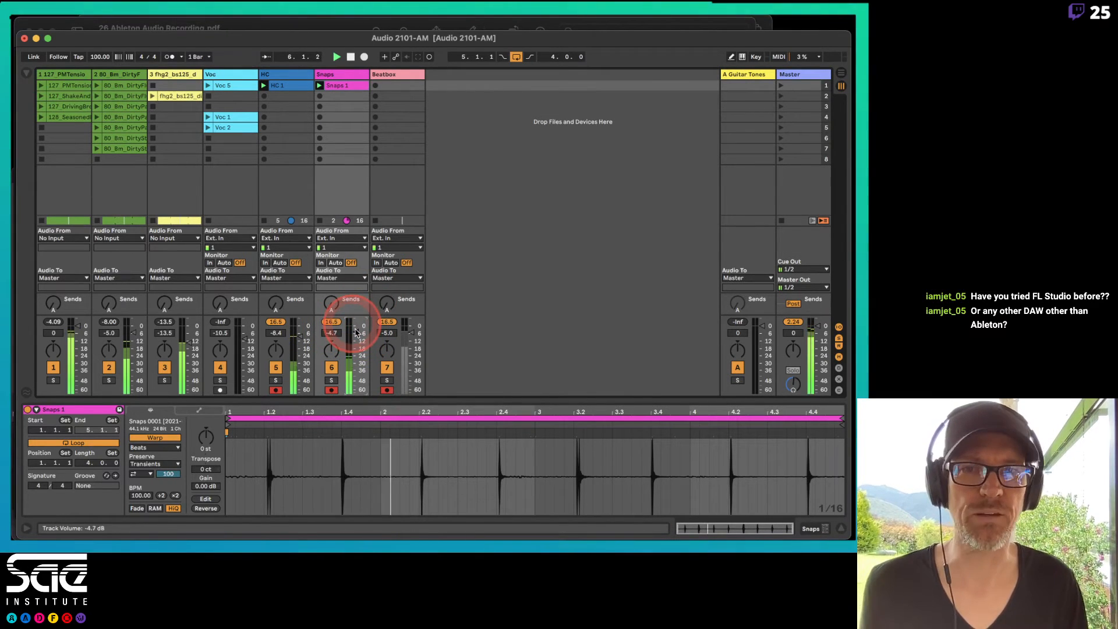
Record a looped take in the Beatbox track's first clip slot, and turn off transient looping for the Snaps clip.
click(375, 86)
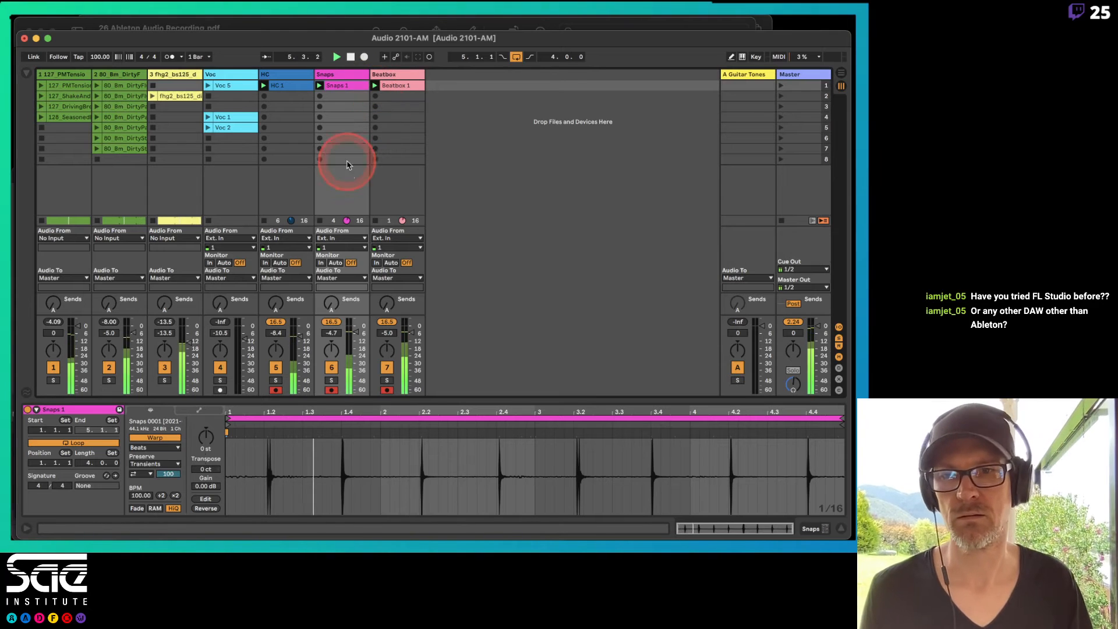
click(149, 476)
click(148, 481)
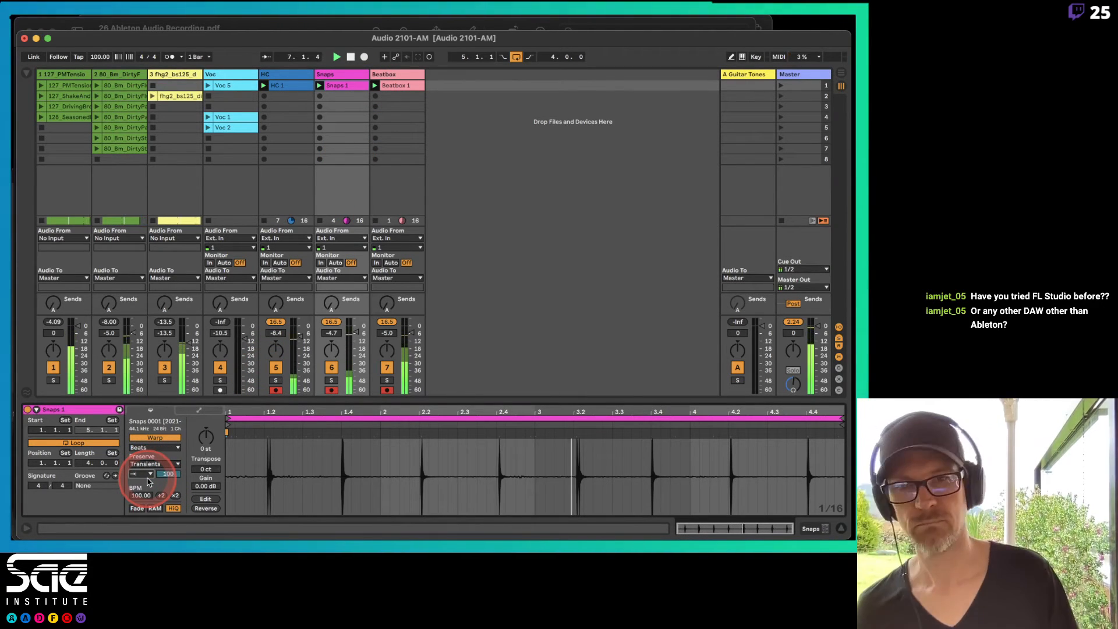
Display the recorded Beatbox clip's waveform and stop playback.
click(403, 90)
click(400, 87)
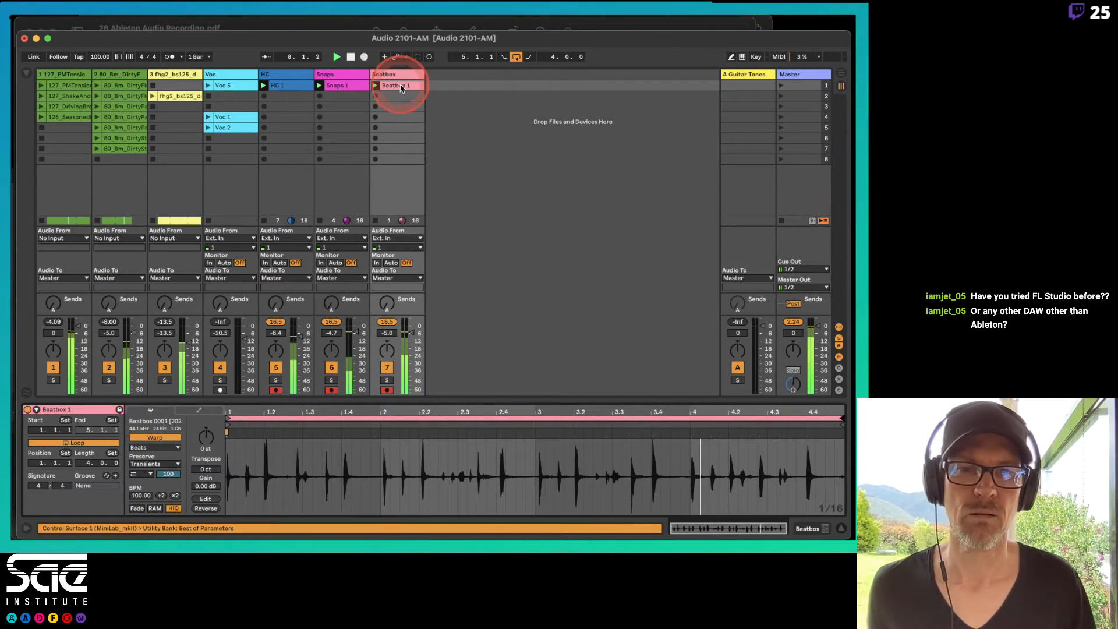
key(space)
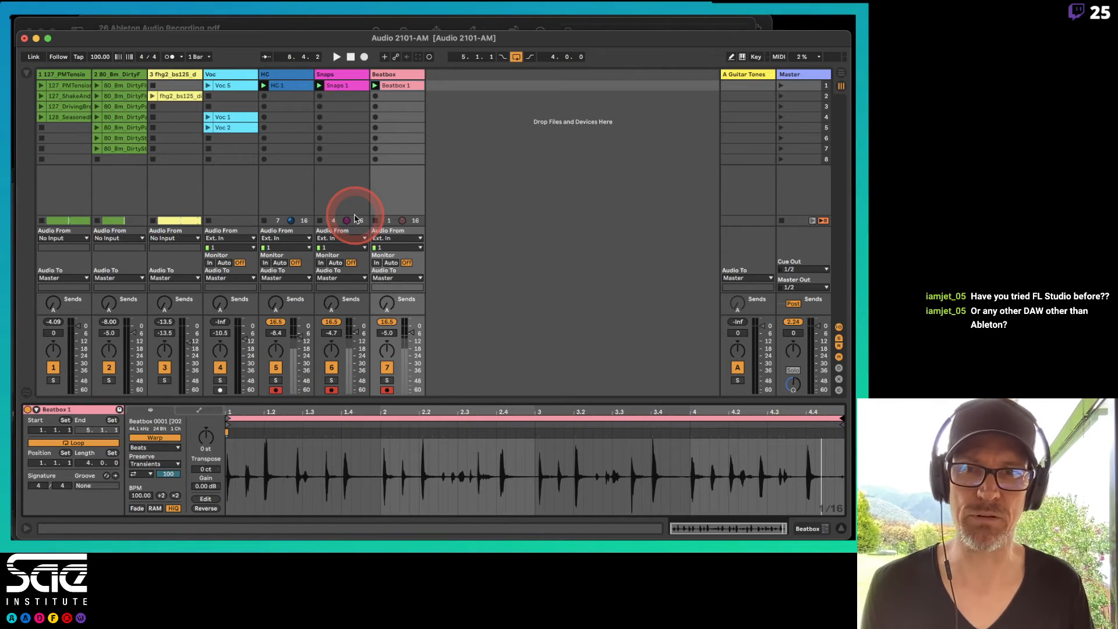
Turn off transient looping for the HC clip in its Beats warp settings.
click(294, 87)
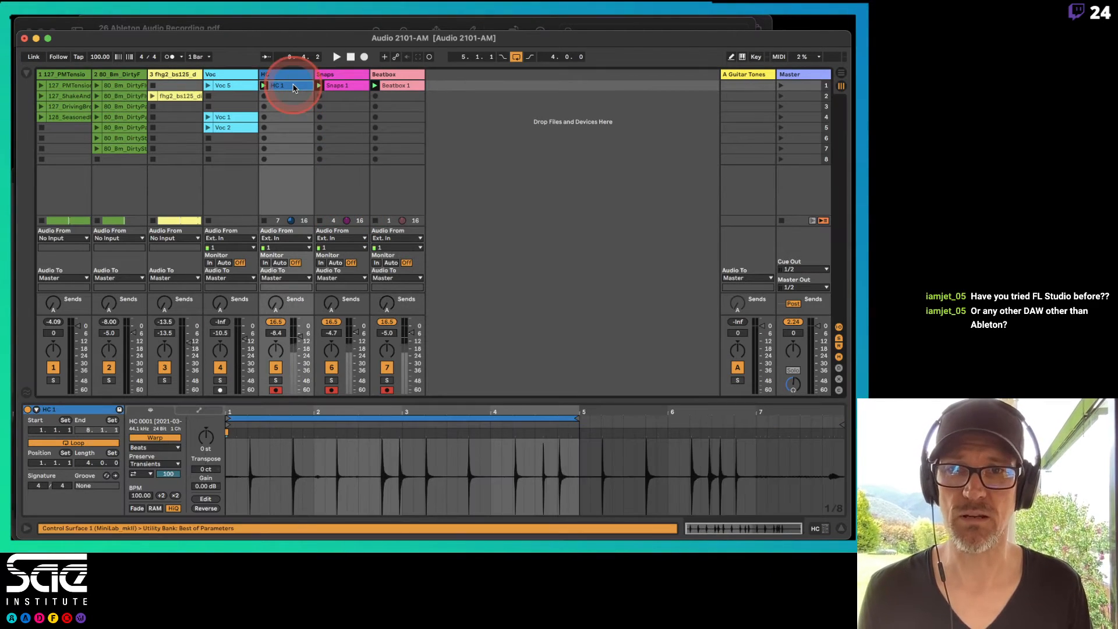
click(281, 461)
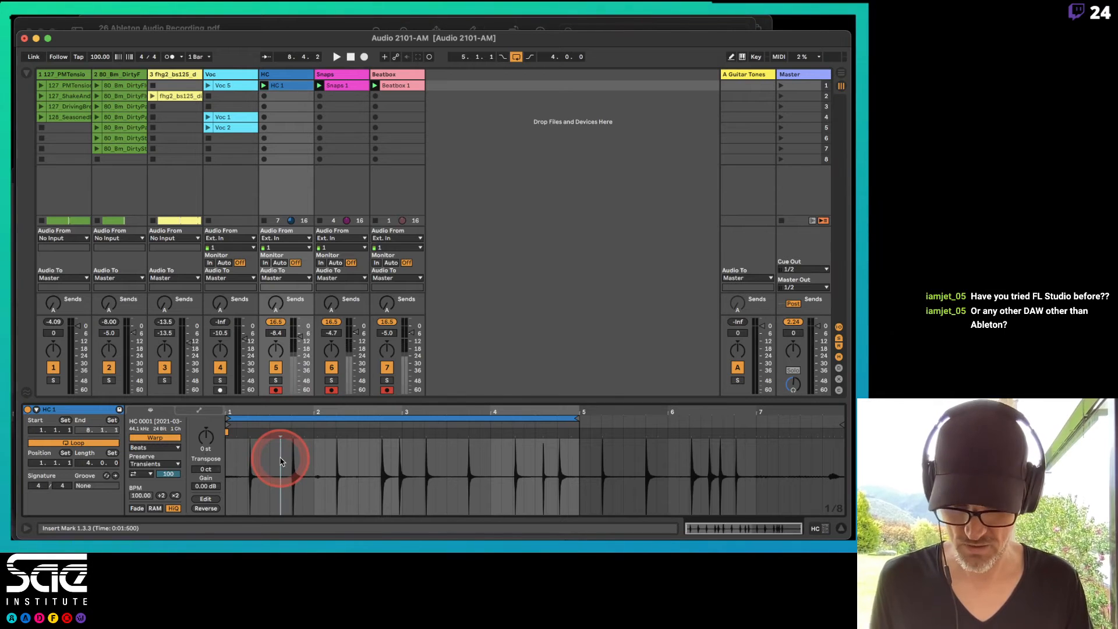
click(141, 473)
click(144, 482)
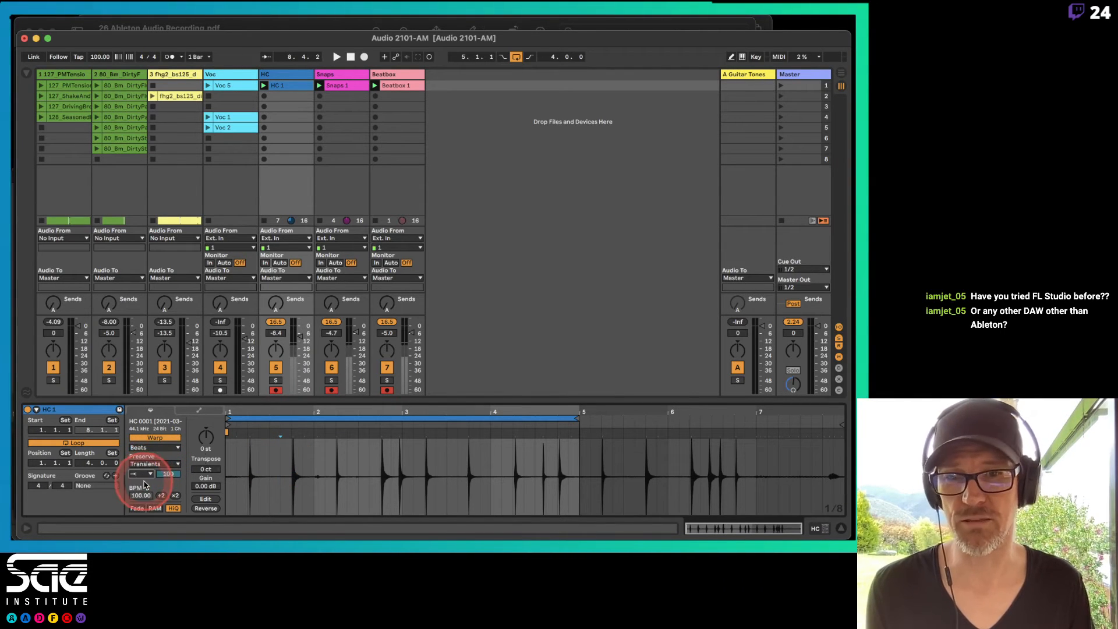
Quantize the HC clip to 1/16 with an amount of 73%.
click(280, 461)
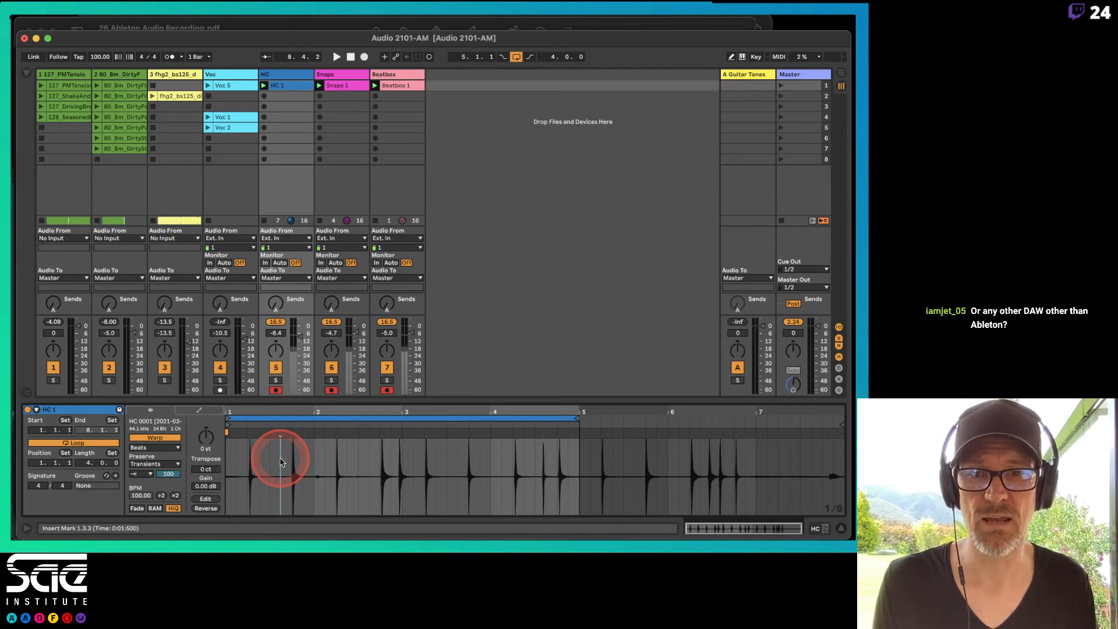
key(super+shift+u)
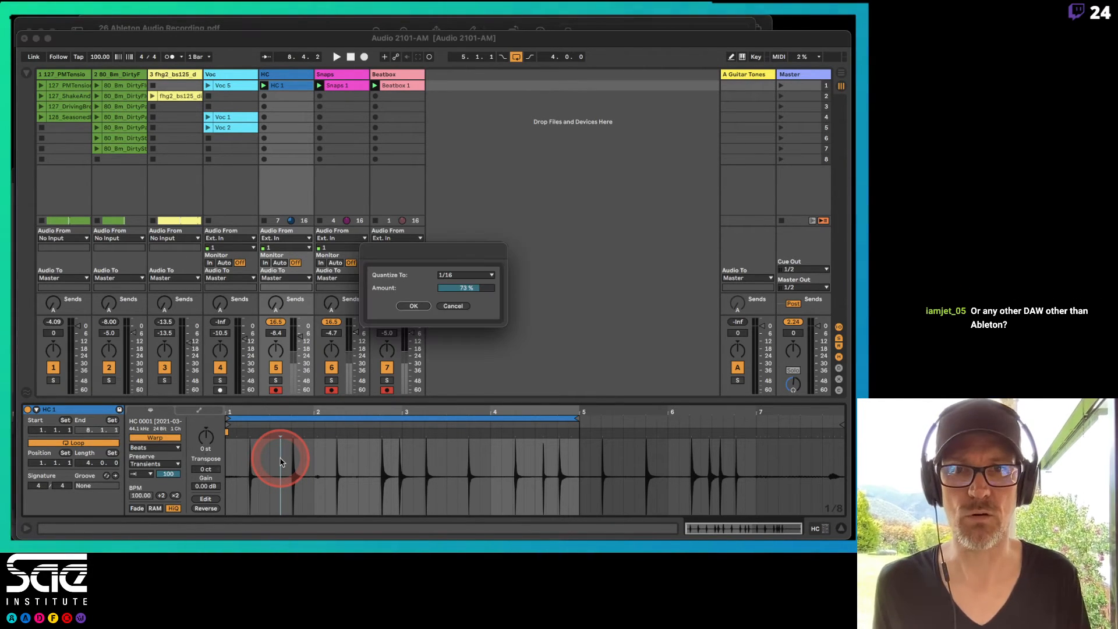
click(423, 309)
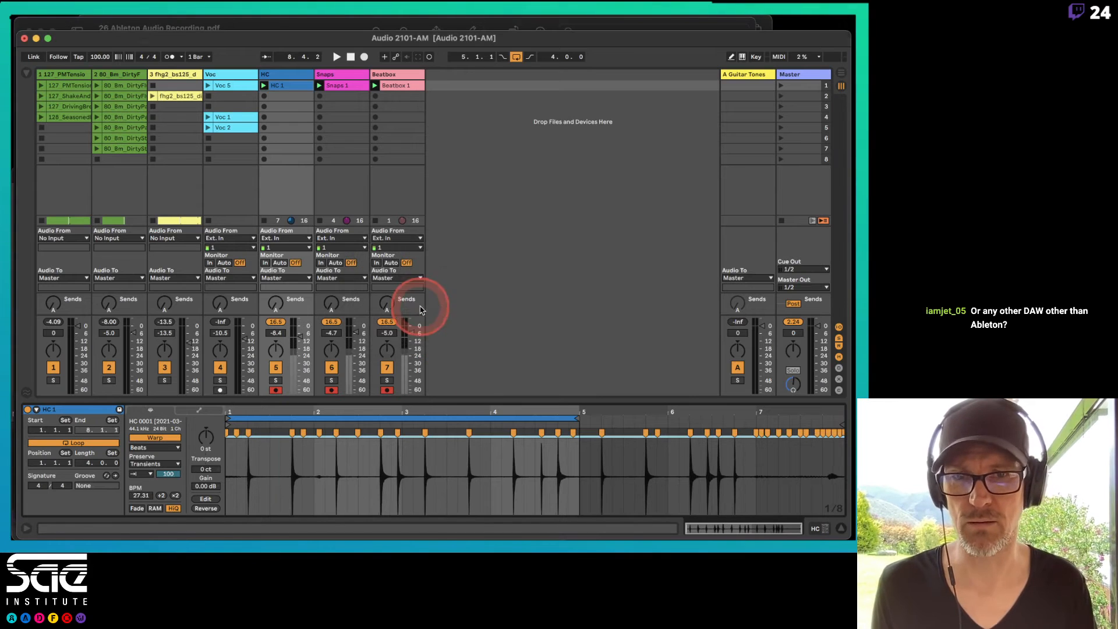
click(357, 459)
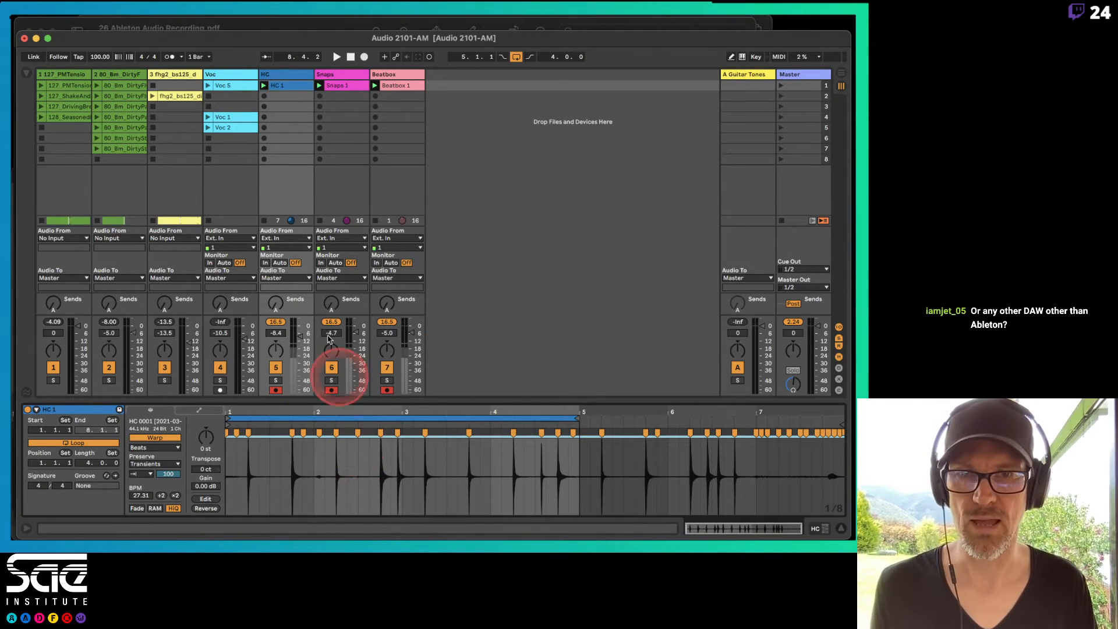
Stop the Beatbox and Snaps clips, and disarm the HC, Snaps and Beatbox tracks.
click(375, 221)
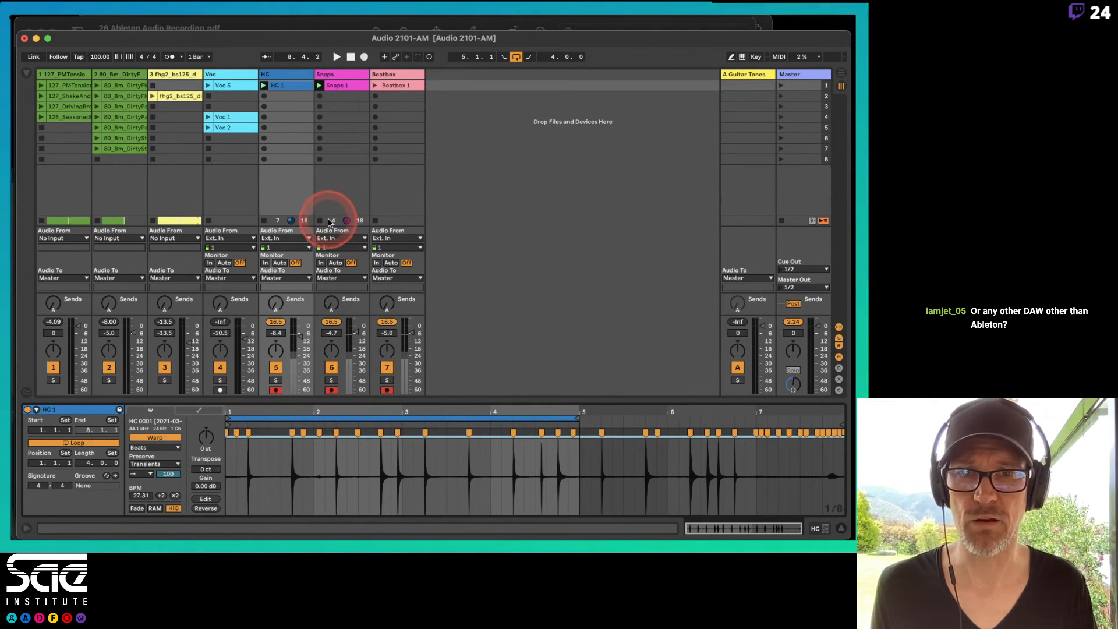
click(320, 221)
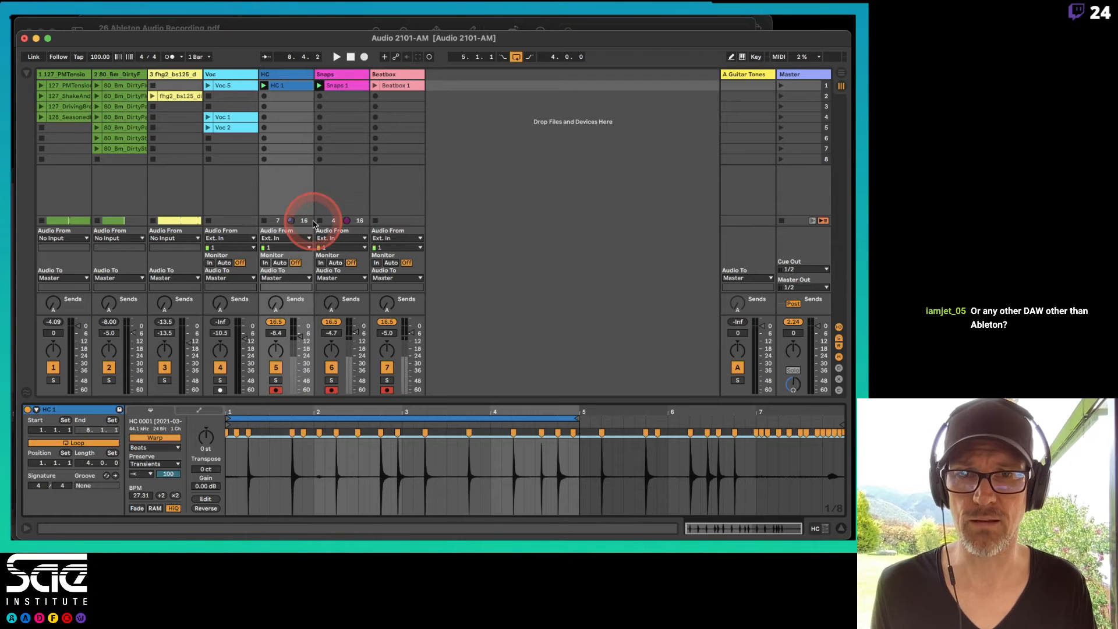
click(277, 390)
click(332, 391)
click(386, 391)
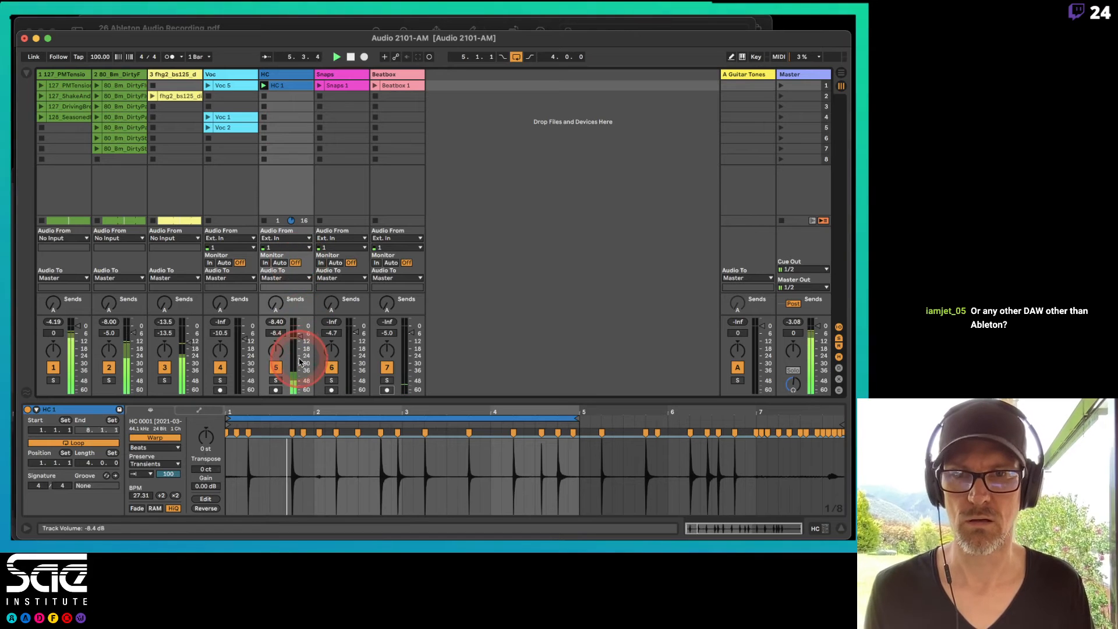
Raise the HC track's volume to -5.0 dB while the quantized clip plays, and stop playback.
drag(299, 335, 300, 333)
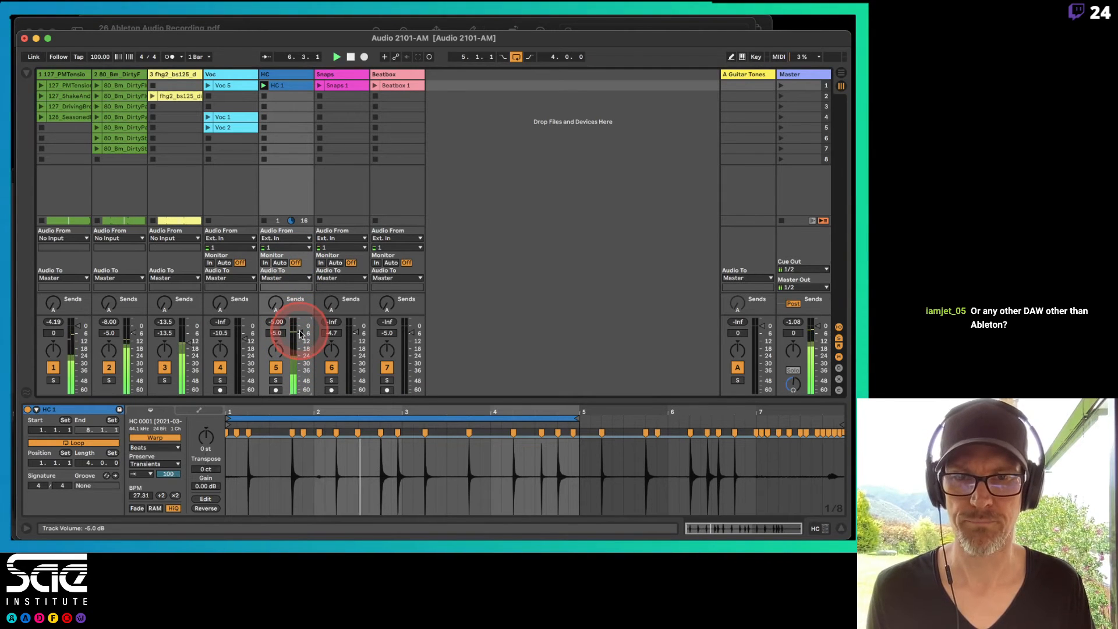
click(345, 363)
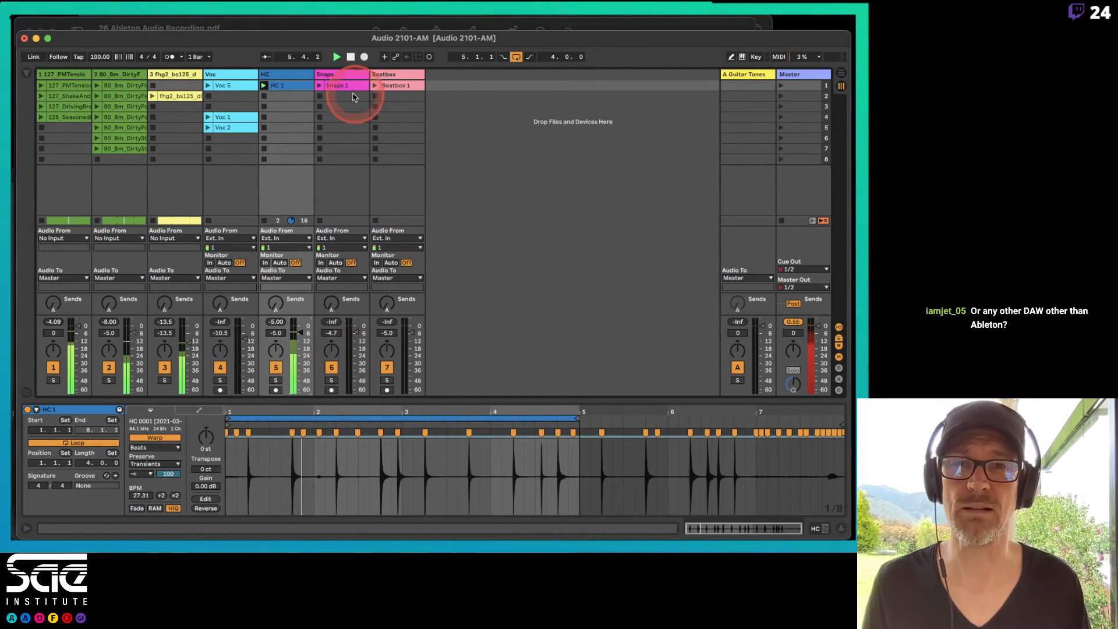
key(space)
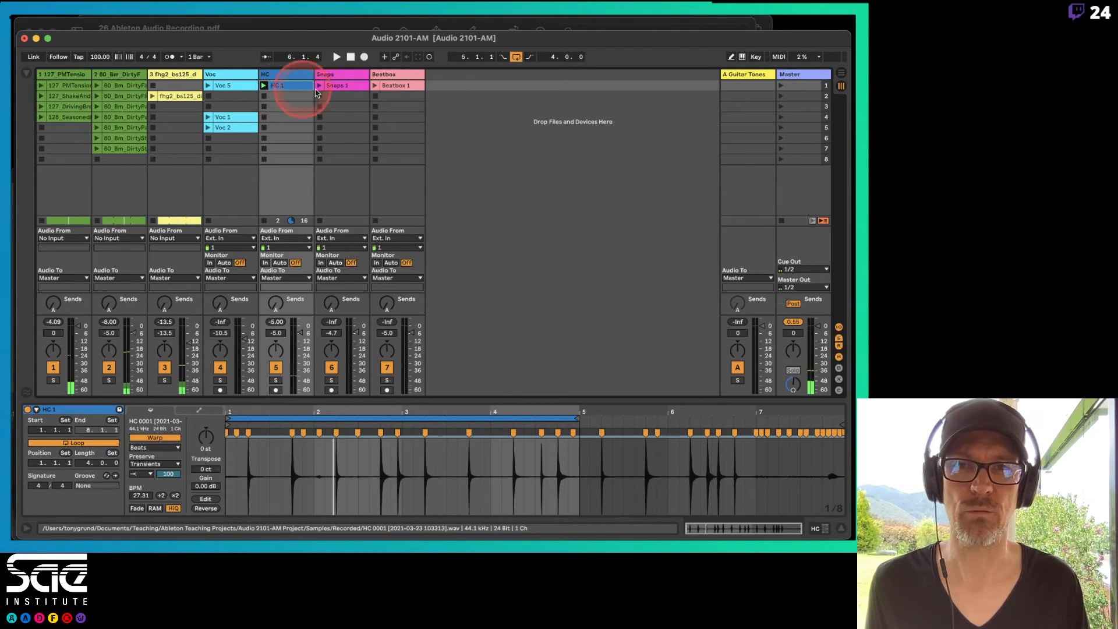
Quantize the Snaps clip with the current quantization settings and examine its opening transients closely.
click(334, 86)
click(283, 466)
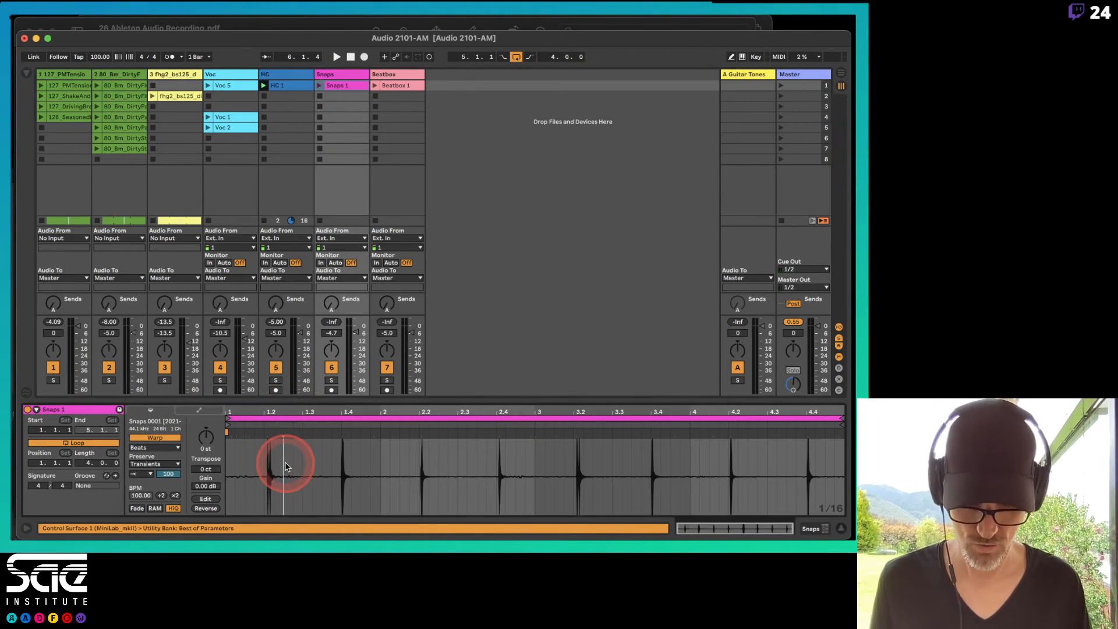
key(super+u)
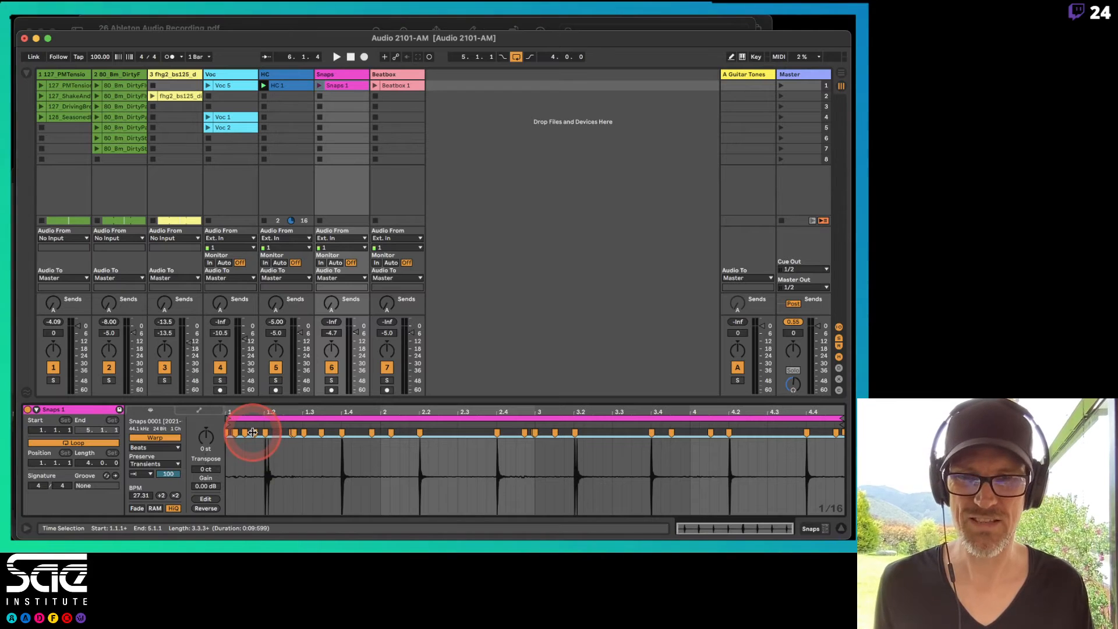
drag(261, 410, 365, 408)
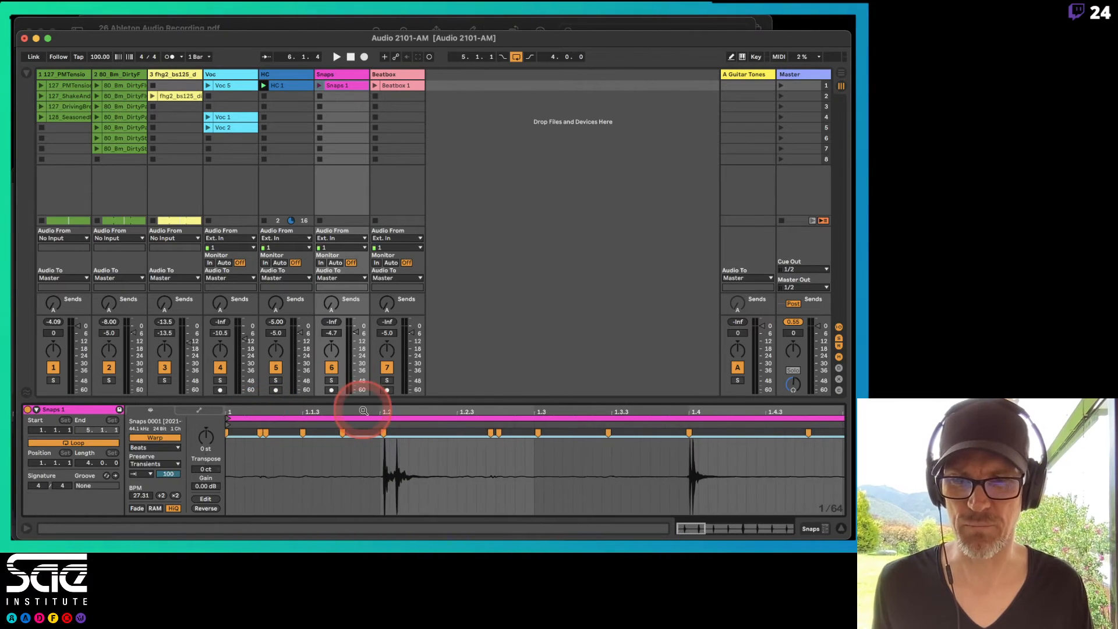
Delete the surplus warp markers lying between the snap transients from bar 1 to position 3.1.3 of the Snaps clip.
click(342, 433)
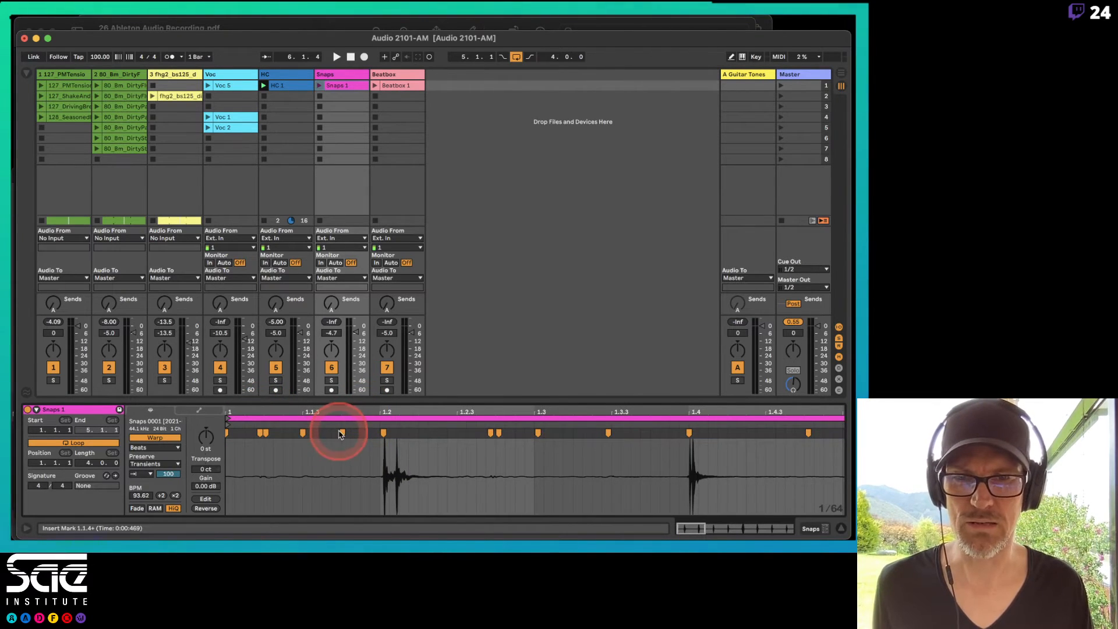
shift+click(226, 433)
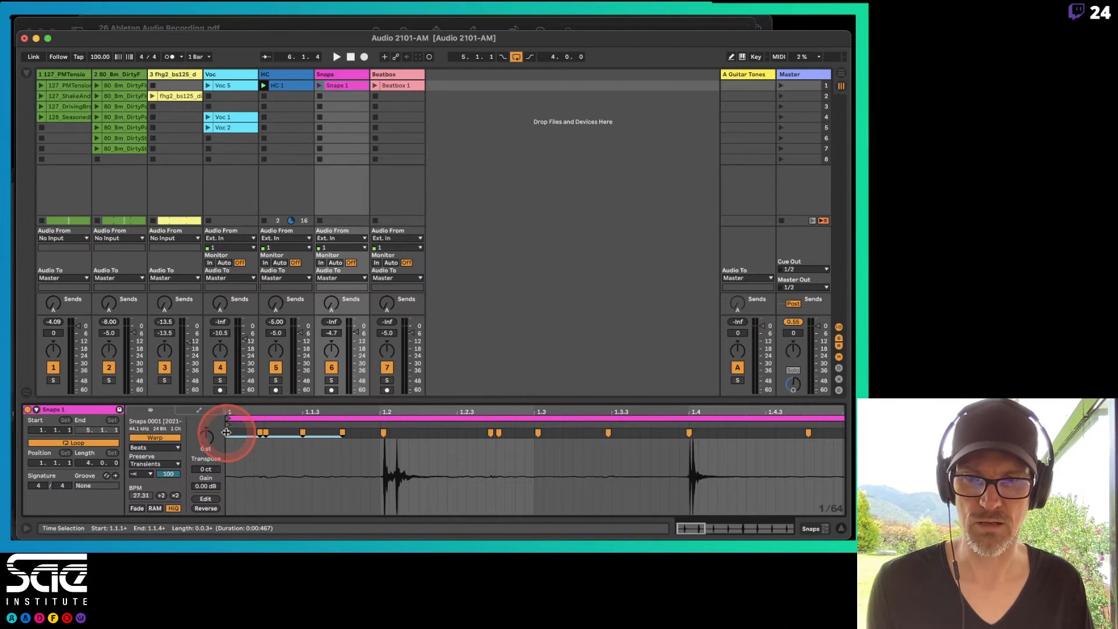
key(Delete)
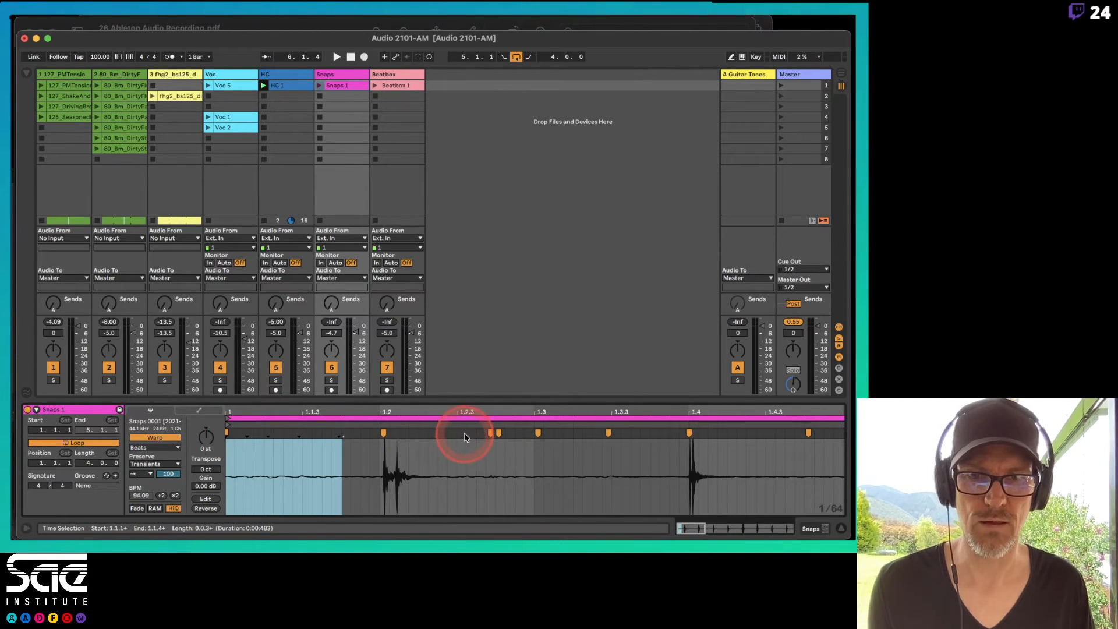
drag(466, 434, 641, 408)
key(Delete)
drag(457, 434, 306, 411)
key(Delete)
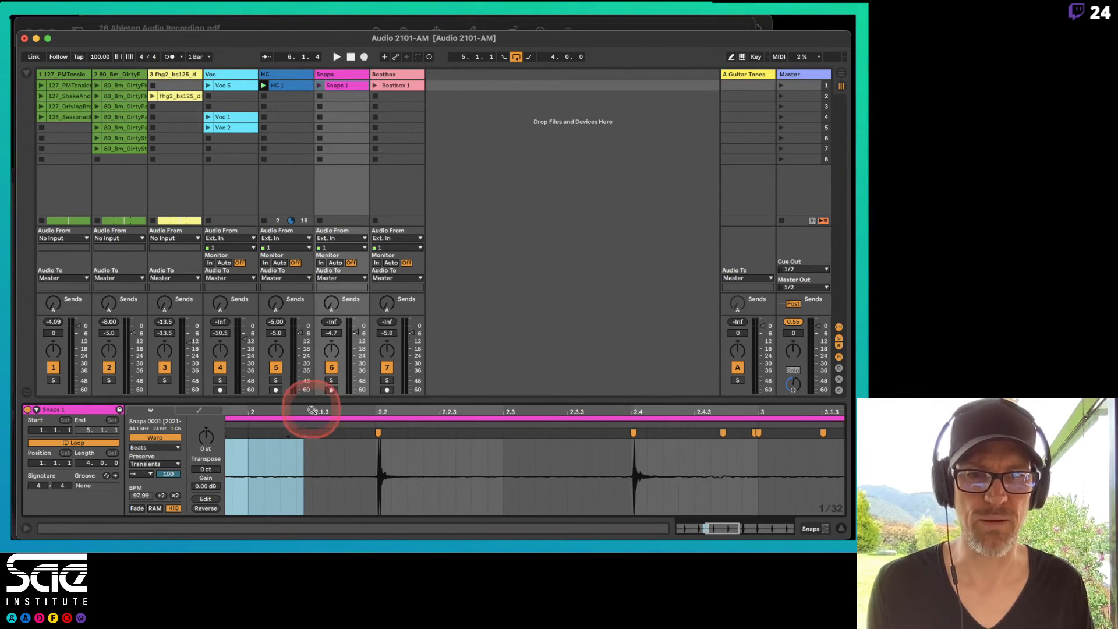
drag(711, 437, 836, 437)
key(Delete)
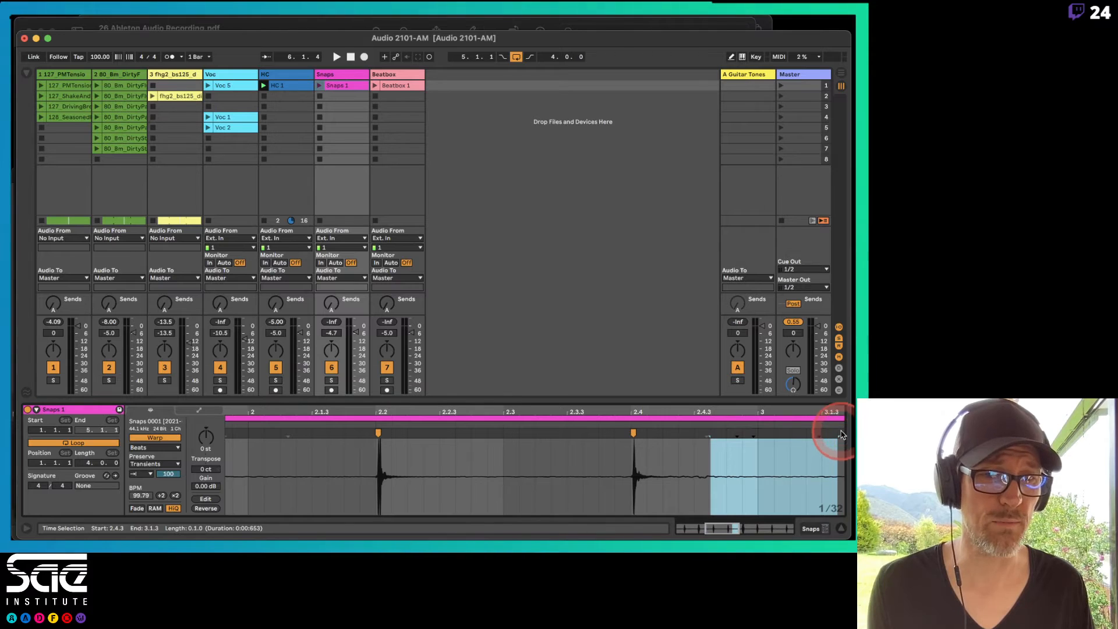
Launch the Snaps clip, delete its surplus warp markers between 3.4 and 4.2 and after 4.4, and stop playback.
drag(790, 401, 779, 382)
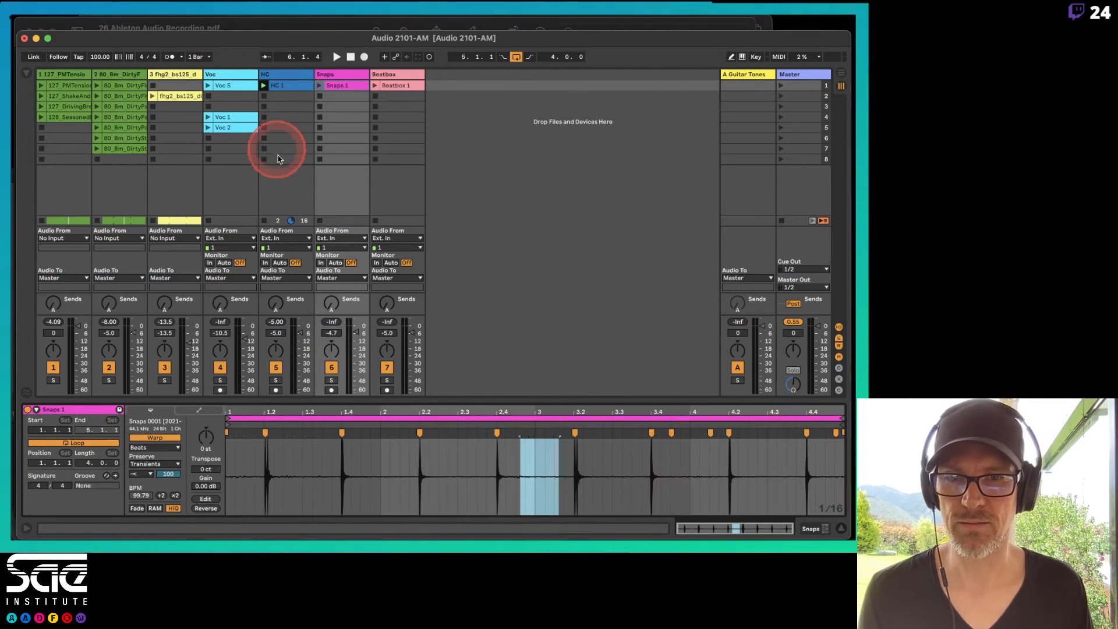
click(320, 85)
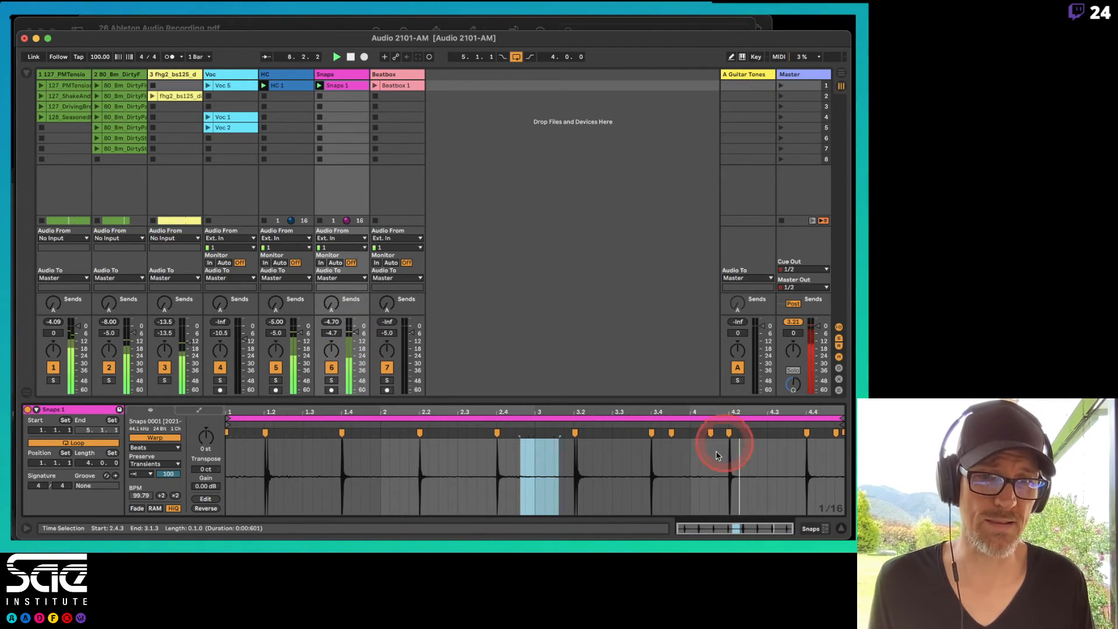
drag(662, 435, 715, 434)
key(Delete)
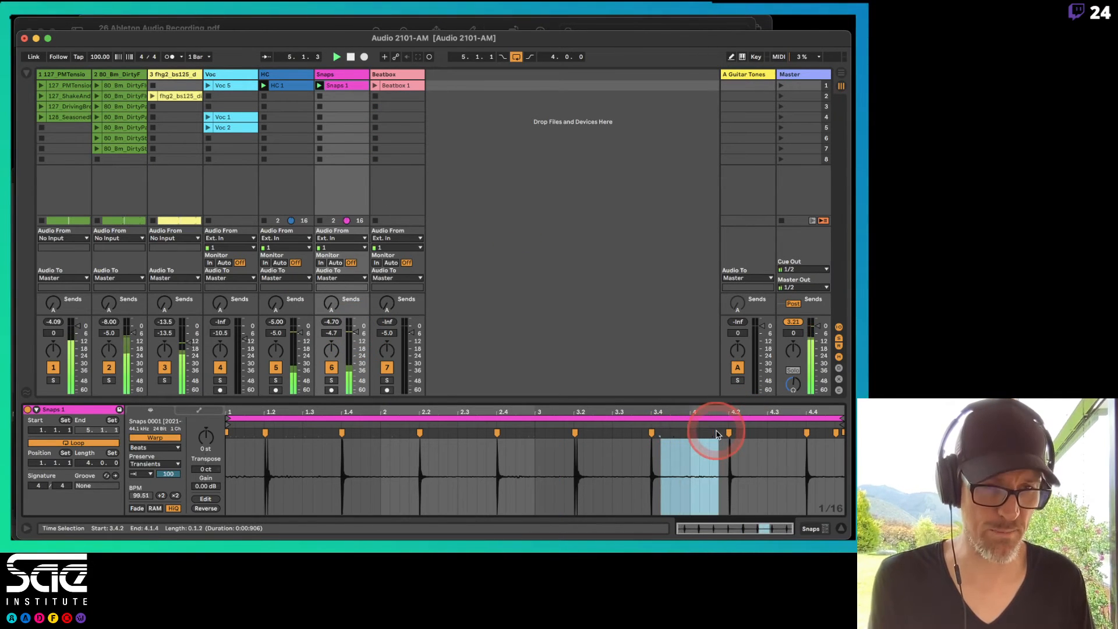
drag(827, 433, 842, 433)
key(Delete)
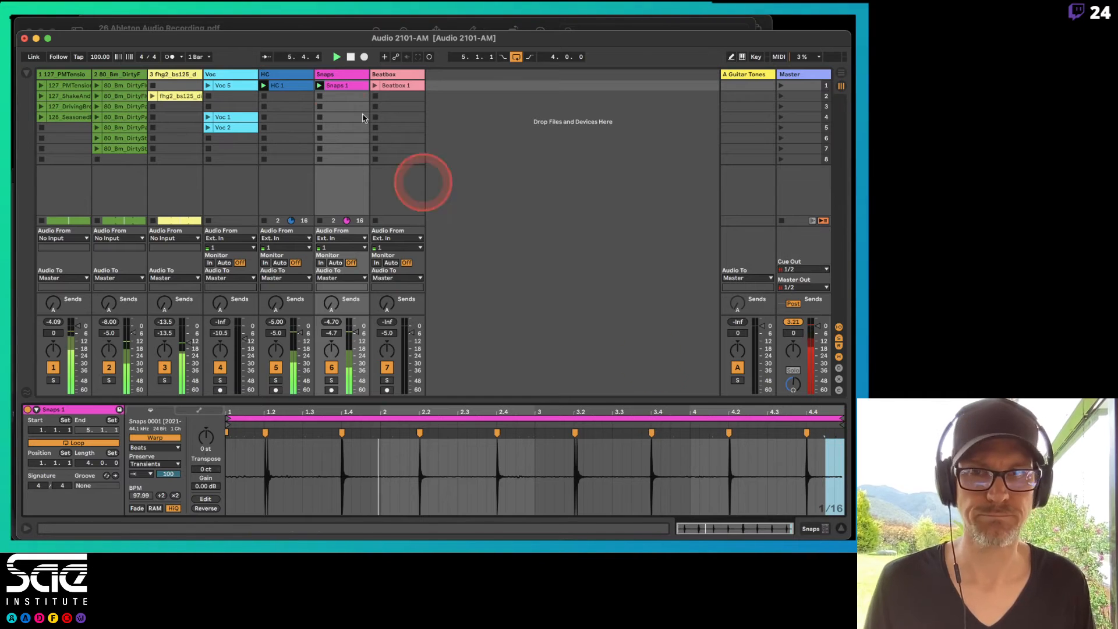
key(space)
Quantize all of the Beatbox clip with the current quantization settings.
click(388, 86)
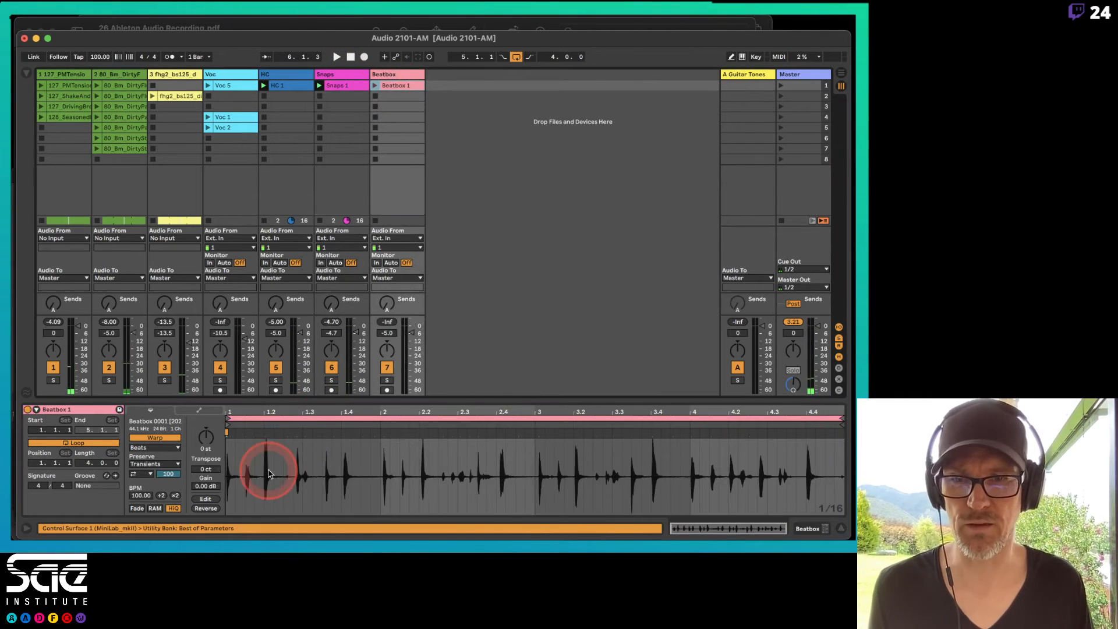
click(235, 449)
key(super+a)
key(super+u)
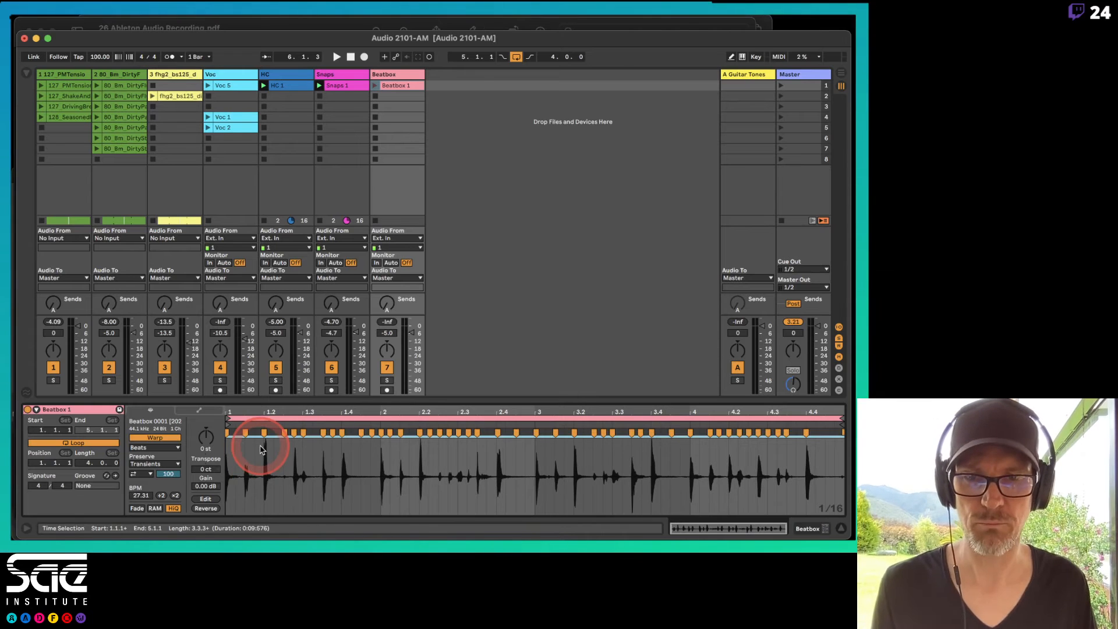
Try removing surplus warp markers between the beatbox hits in bars 1 and 2 of the Beatbox clip.
drag(260, 409, 323, 409)
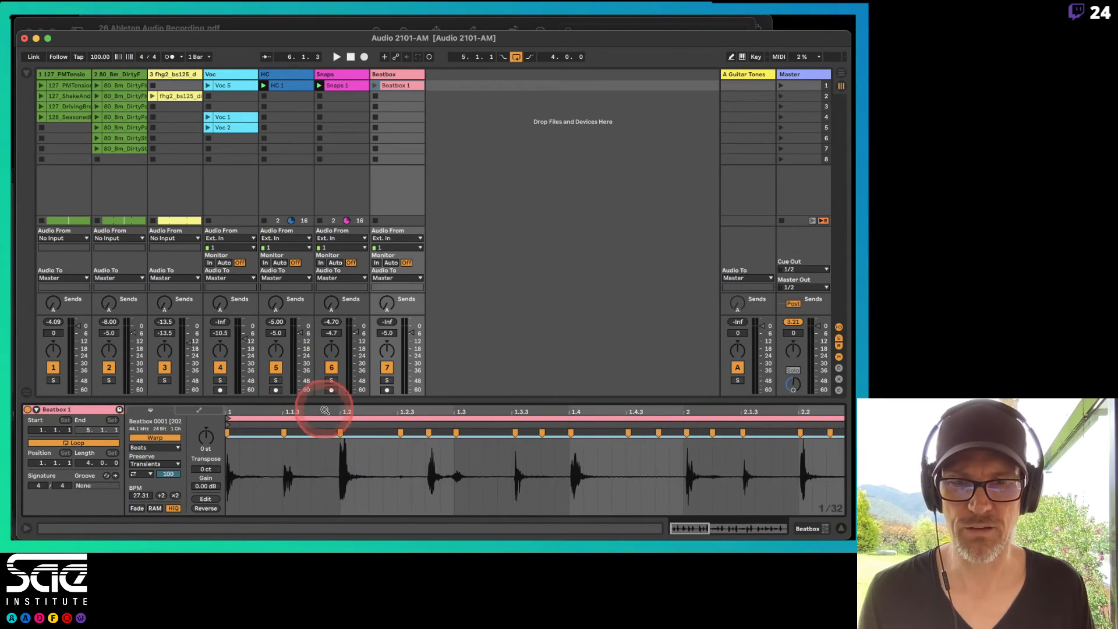
click(398, 433)
drag(398, 434, 540, 433)
double_click(540, 434)
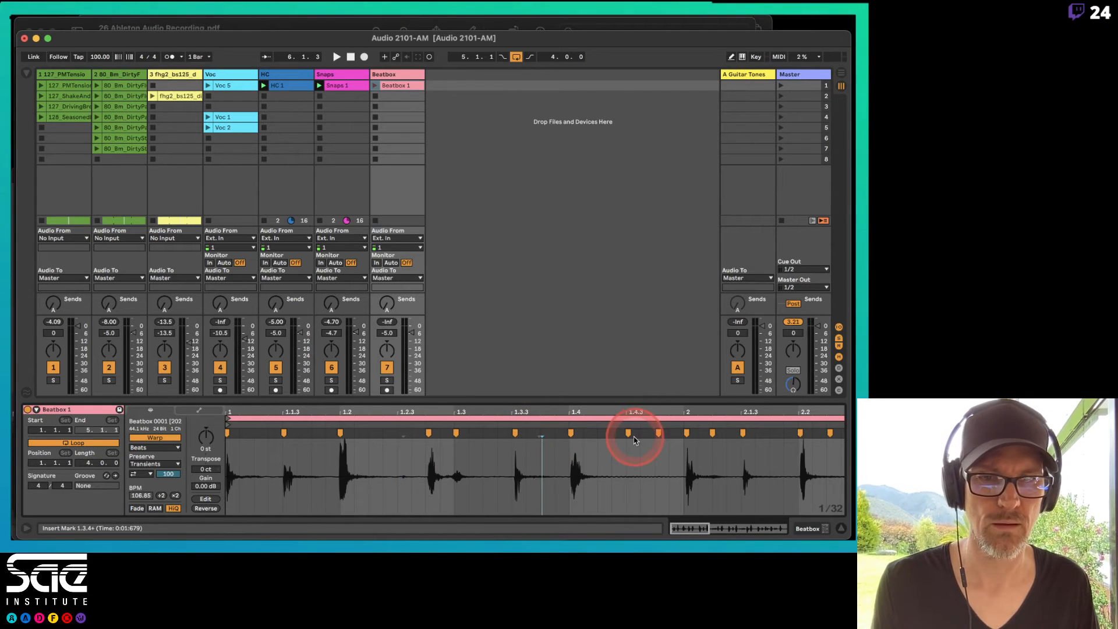
drag(610, 442, 725, 442)
key(Delete)
double_click(712, 434)
scroll(802, 411, right, 8)
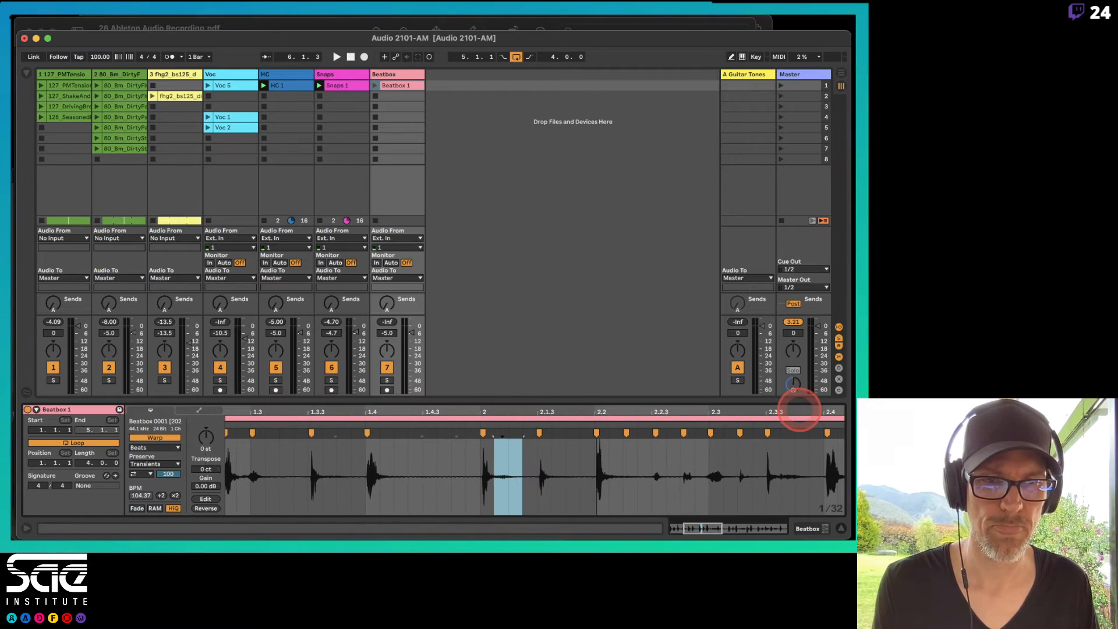
drag(608, 439, 679, 438)
double_click(627, 434)
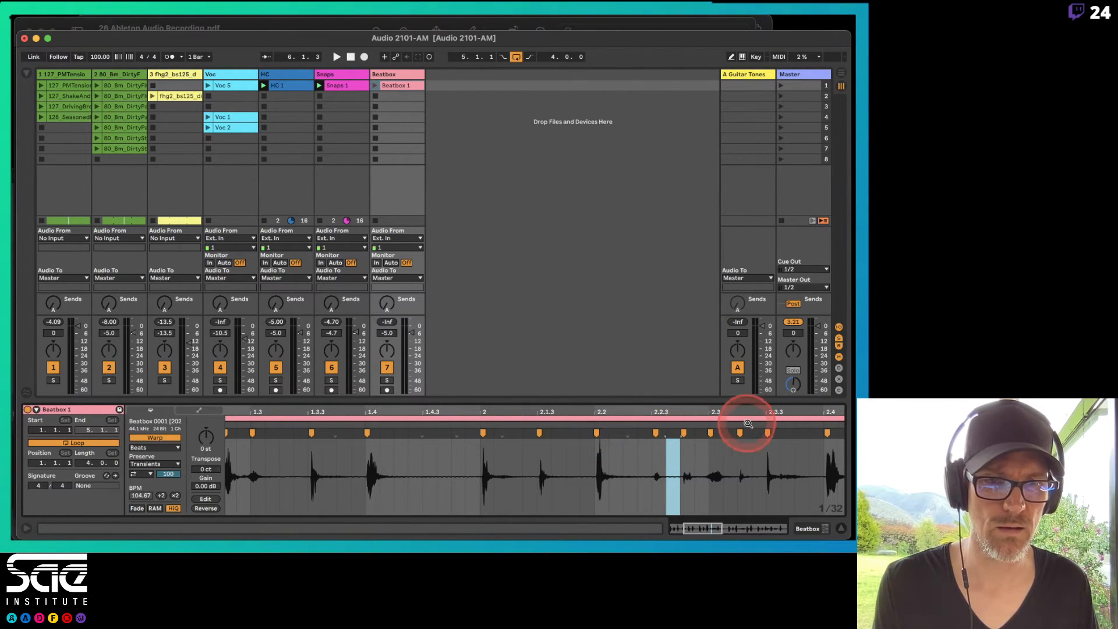
scroll(755, 411, right, 6)
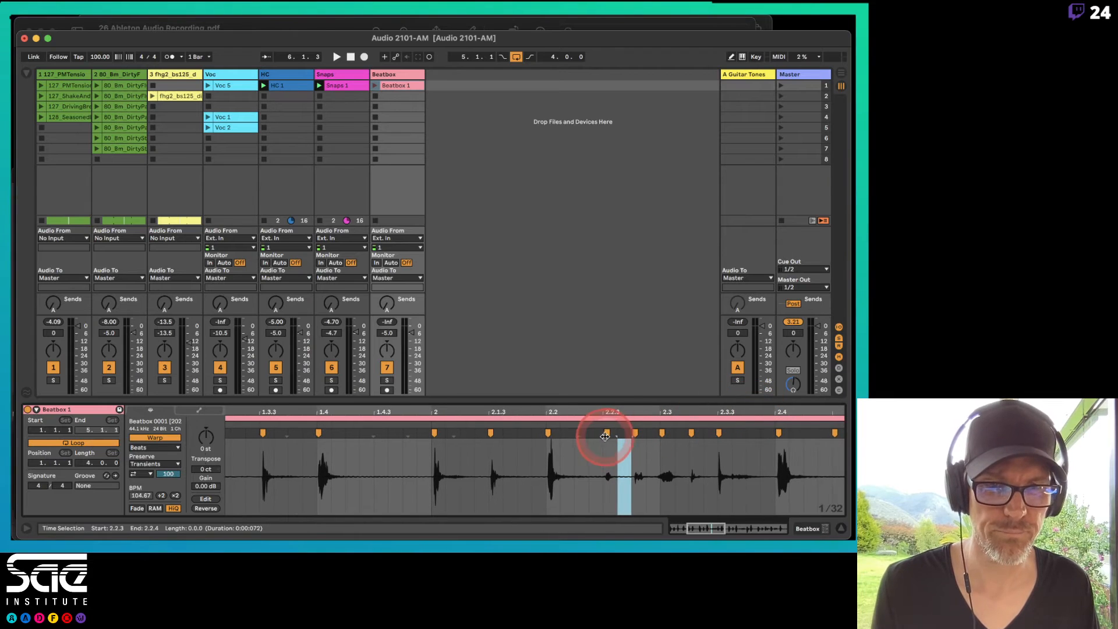
Try shifting the Beatbox clip's warp markers near 2.2.3 and 2.2.4 slightly earlier.
click(603, 452)
drag(609, 411, 596, 433)
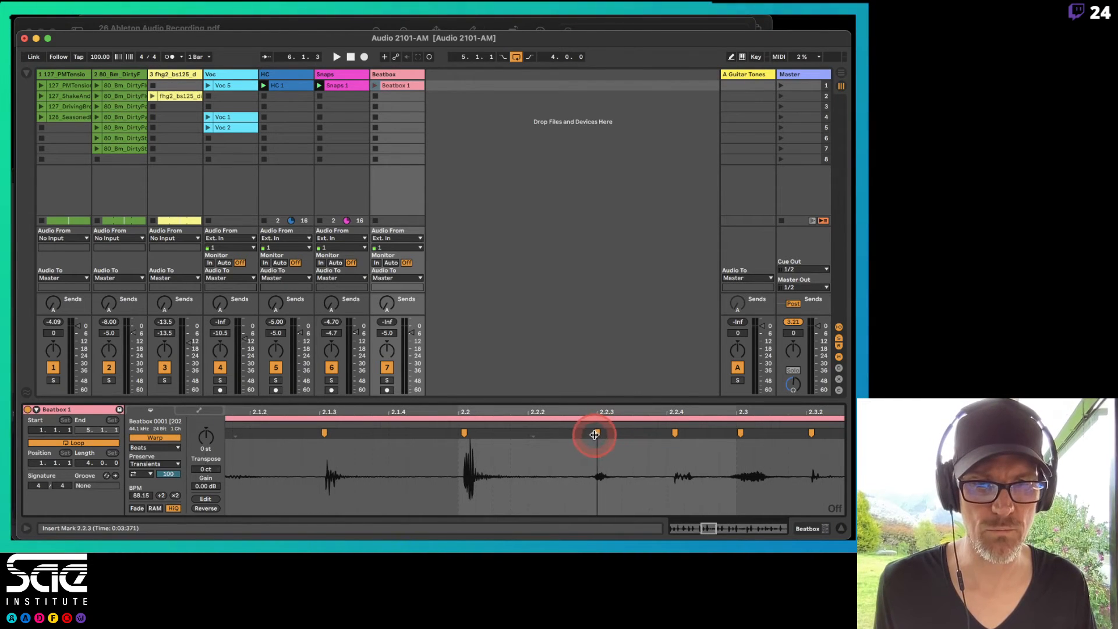
drag(675, 433, 668, 433)
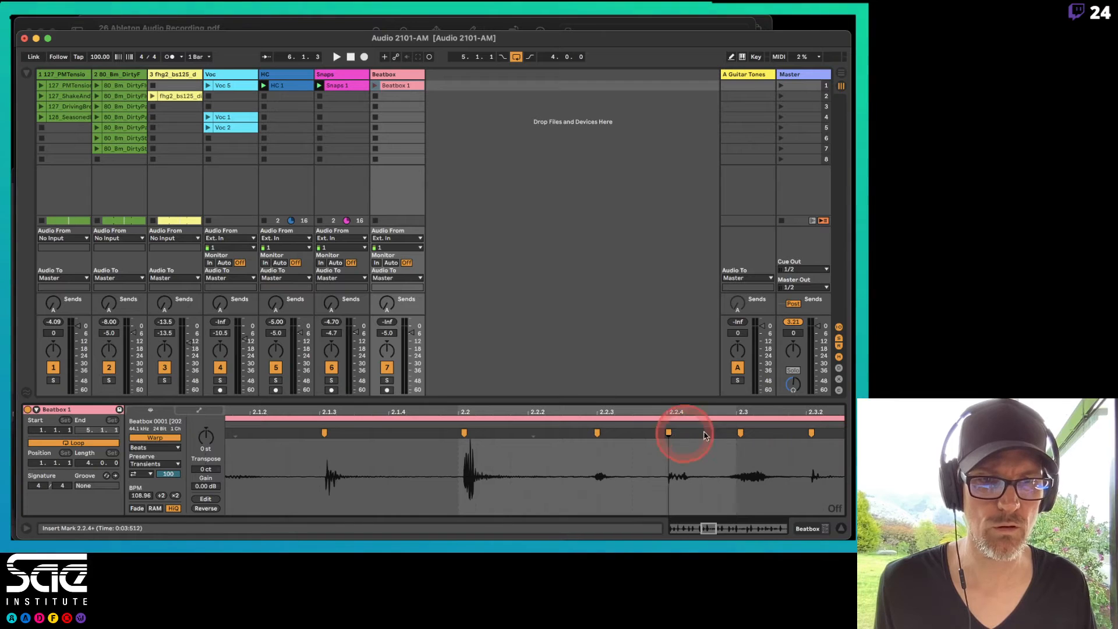
drag(764, 413, 648, 411)
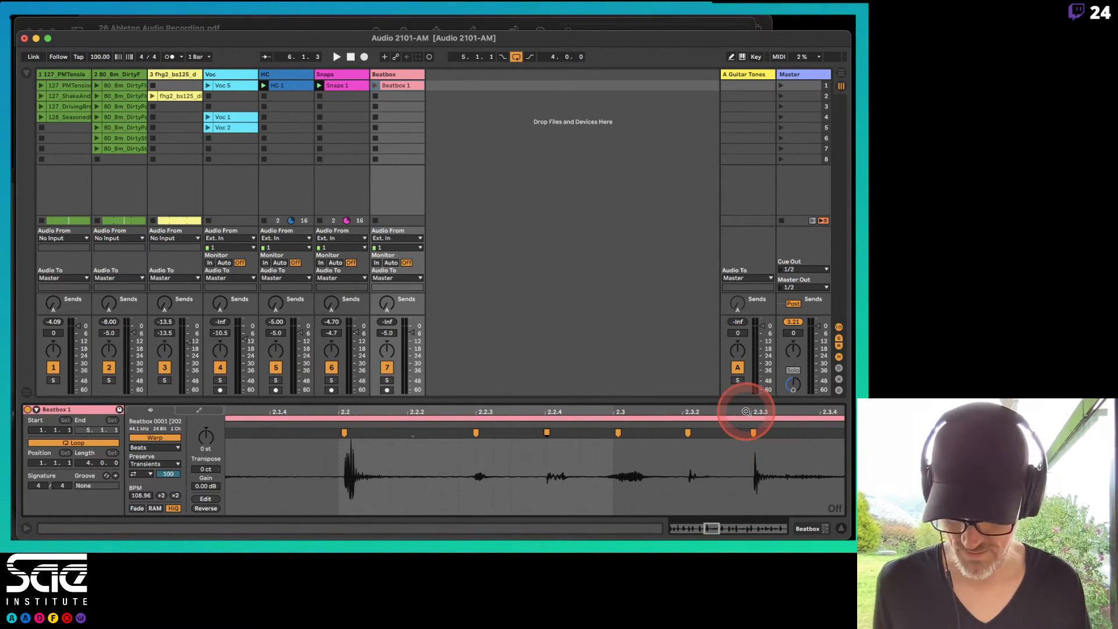
Undo the last manual warp marker edits in the Beatbox clip.
key(super+z)
key(super+z)
key(super+z)
key(super+z)
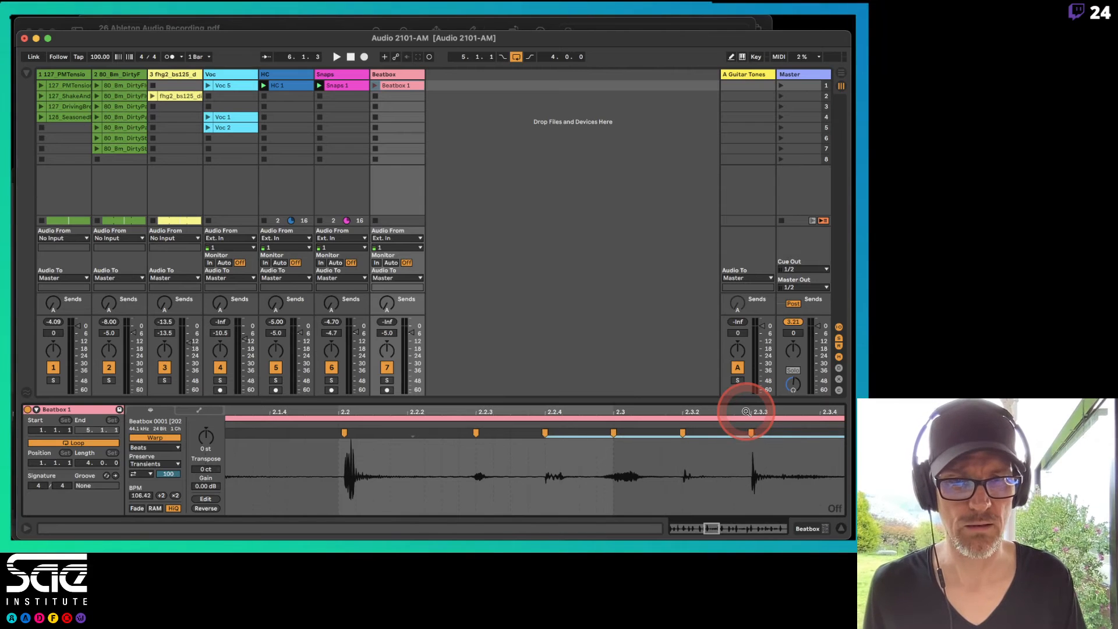
click(524, 459)
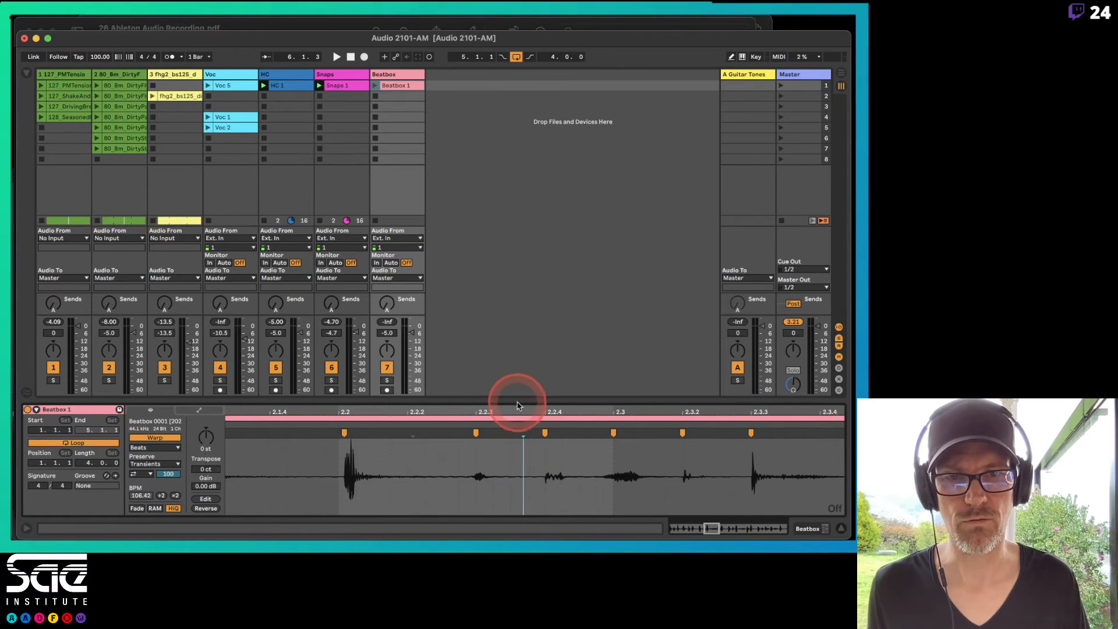
drag(516, 408, 445, 411)
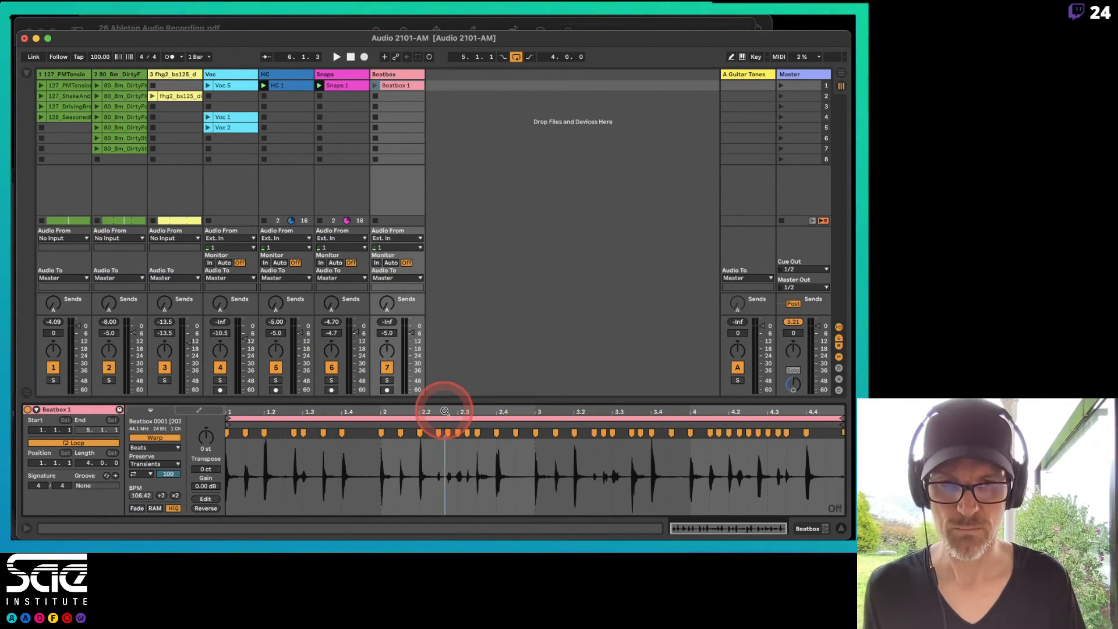
Quantize the entire Beatbox clip again, audition it together with the other loops, and stop playback.
key(super+u)
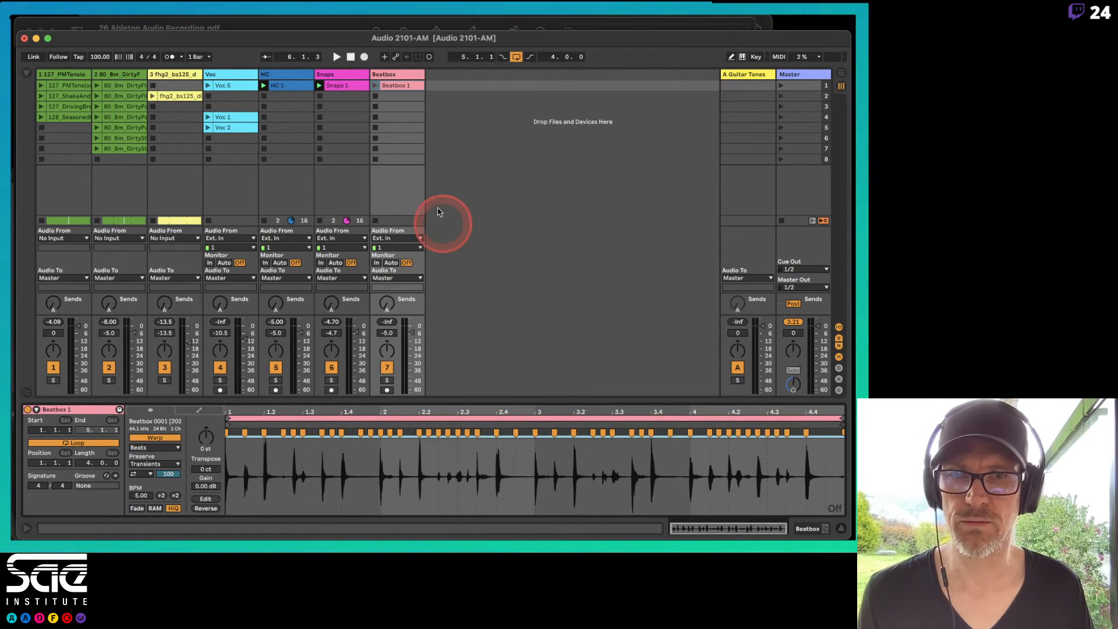
click(375, 85)
click(374, 263)
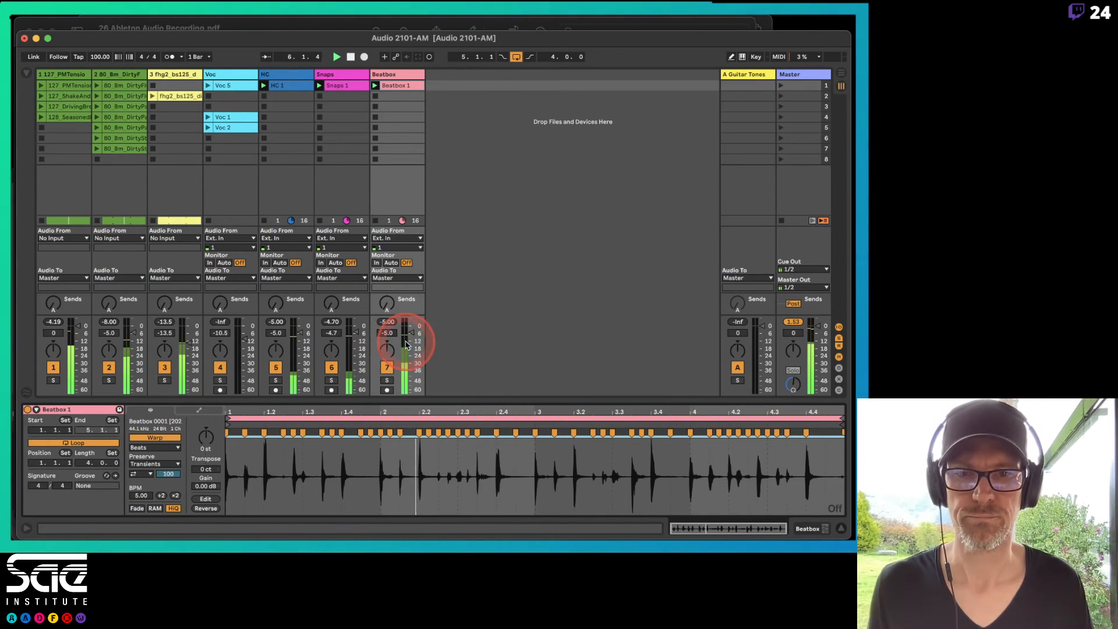
click(382, 462)
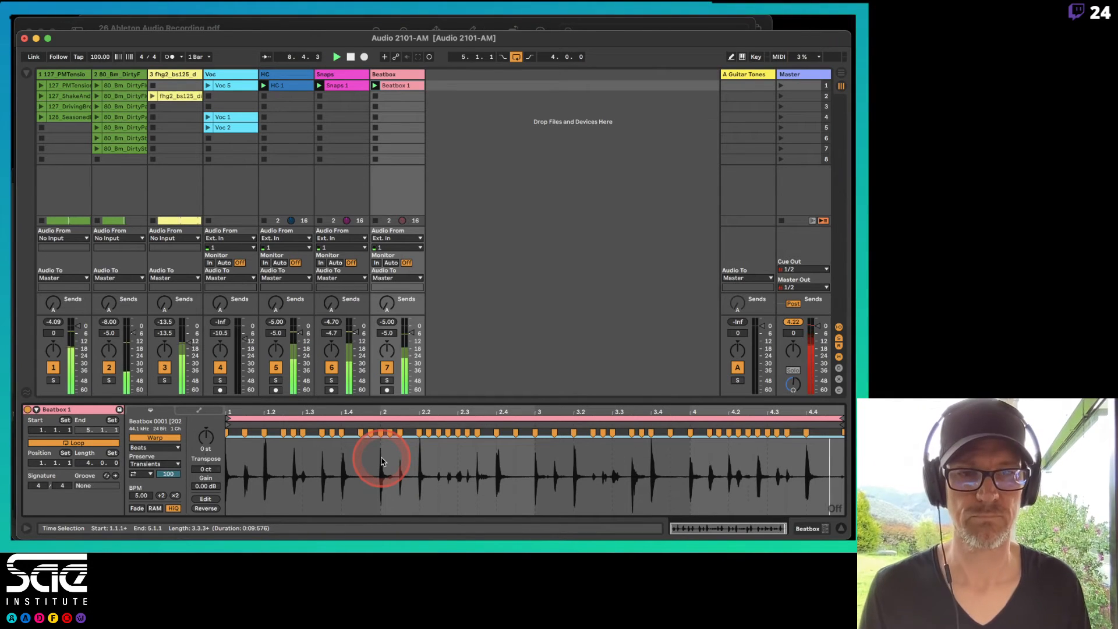
click(369, 220)
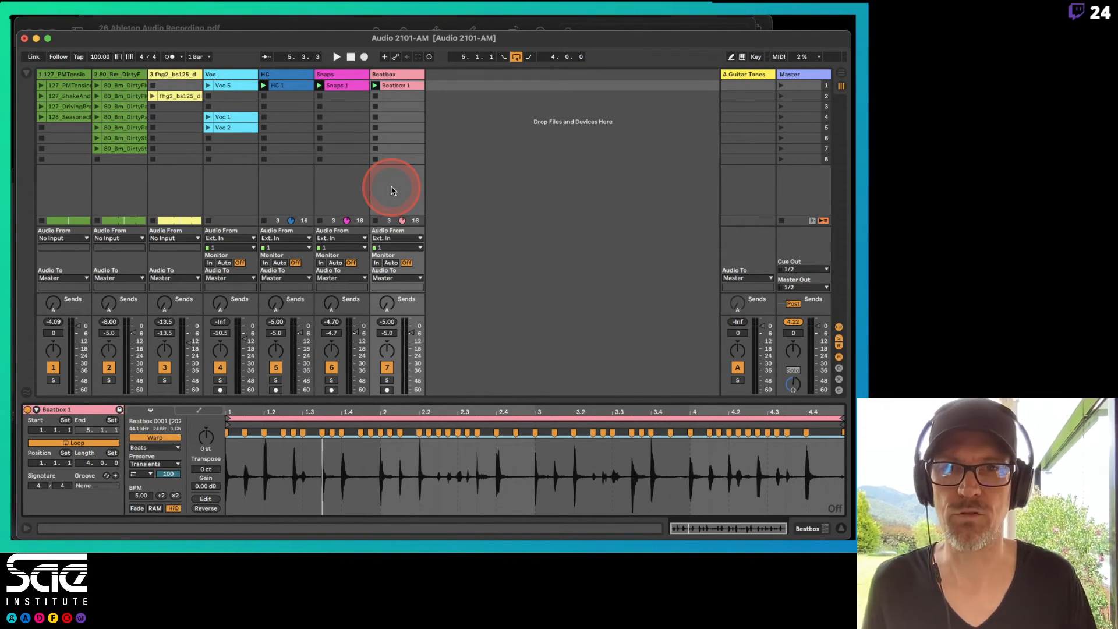
Open the HC clip, restart playback, and mute tracks 1, 2 and 3 to hear only the recorded loops.
click(480, 198)
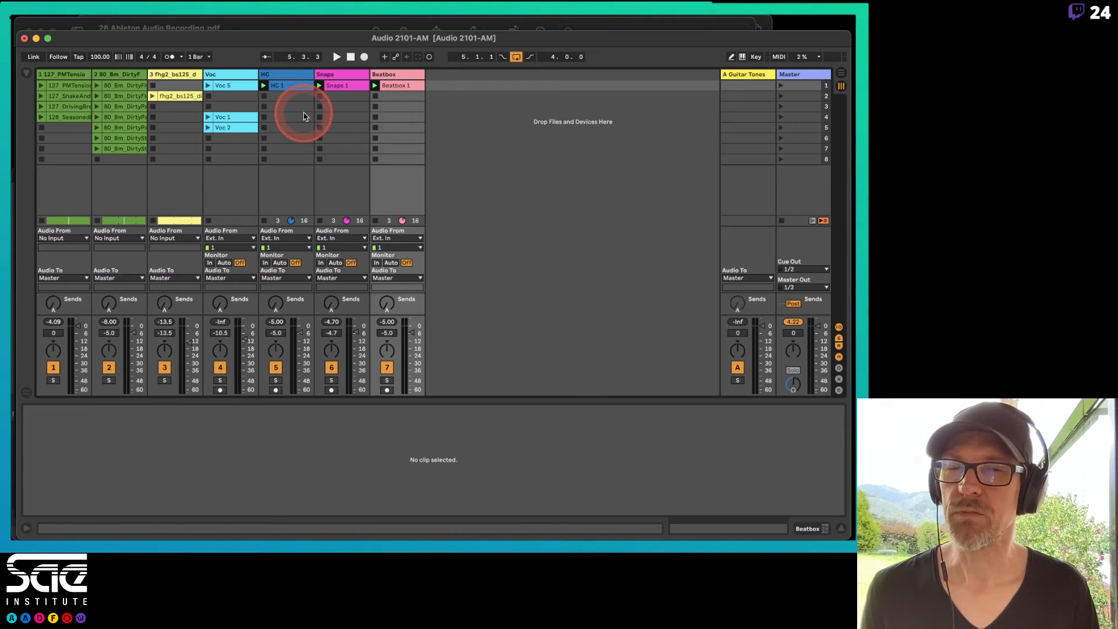
click(300, 85)
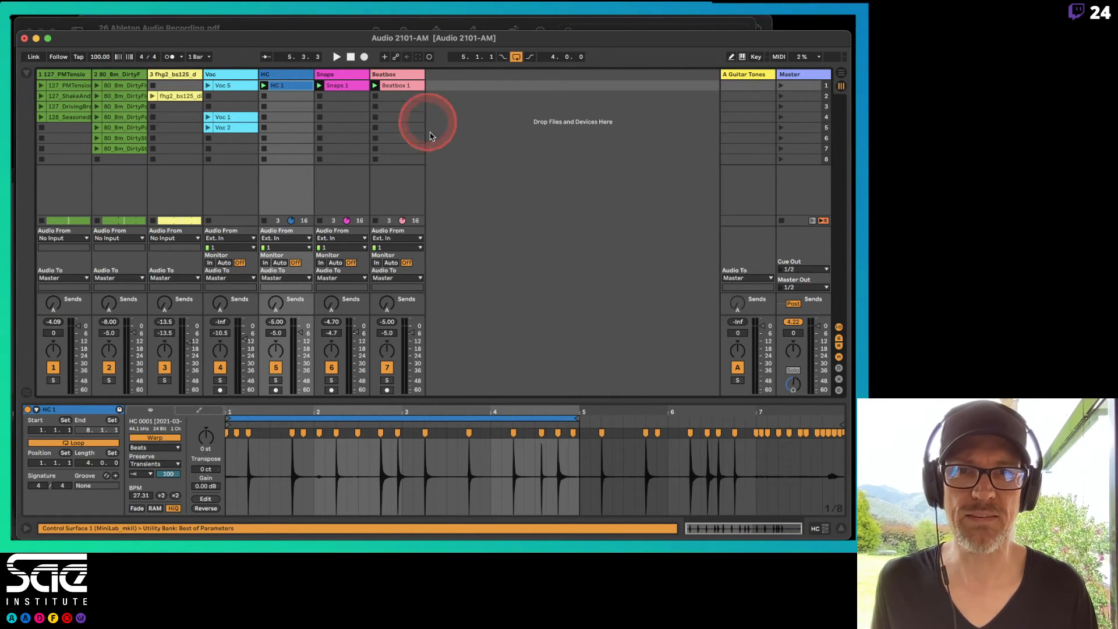
key(space)
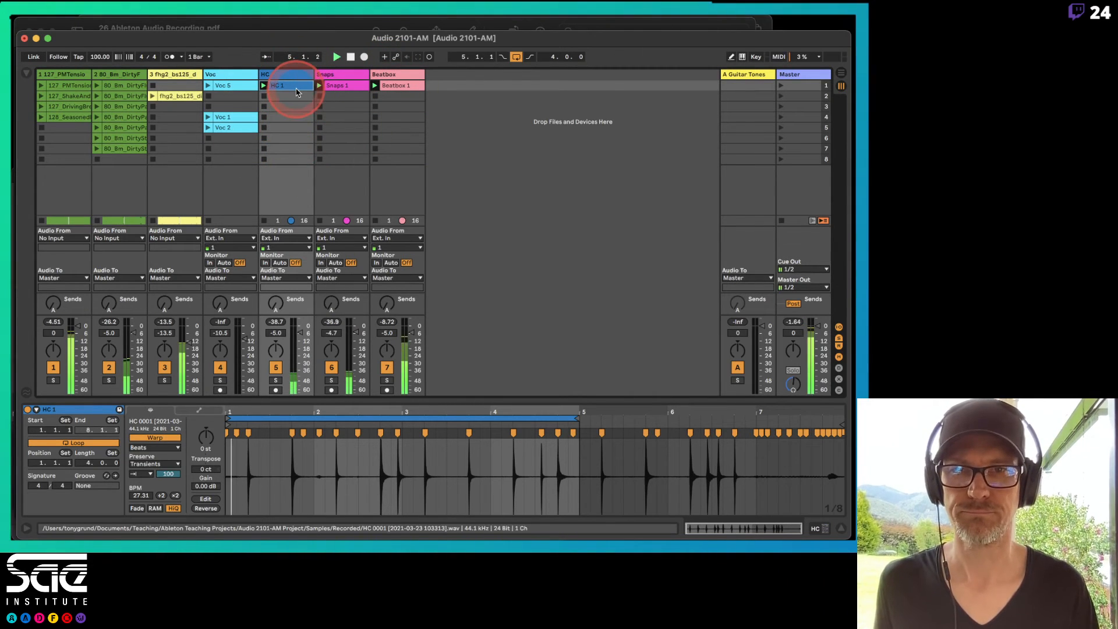
click(109, 367)
click(53, 367)
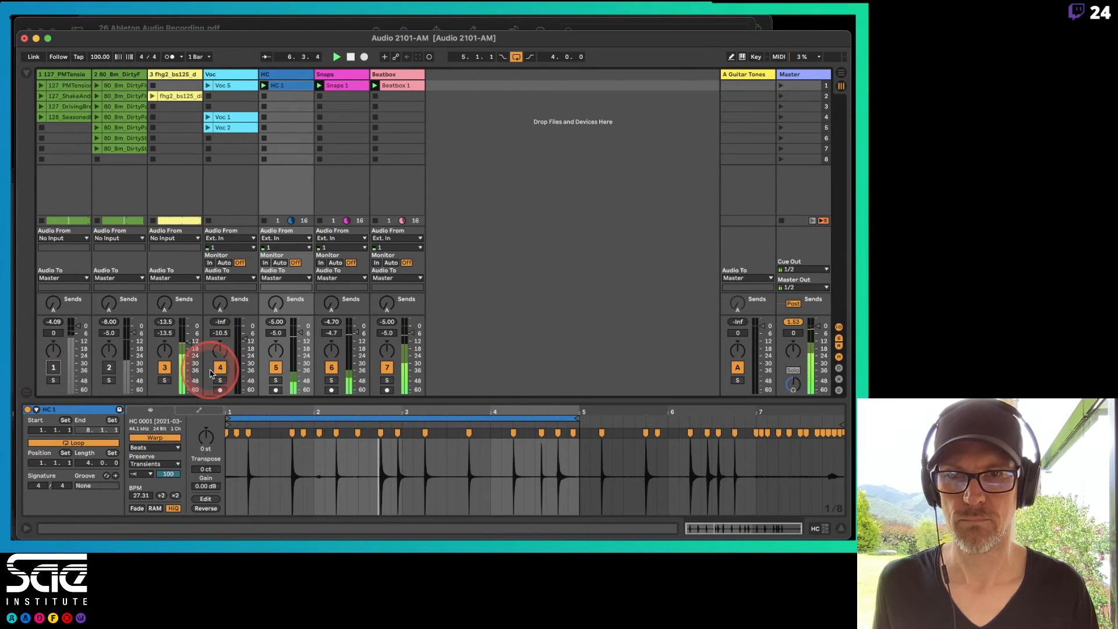
click(164, 367)
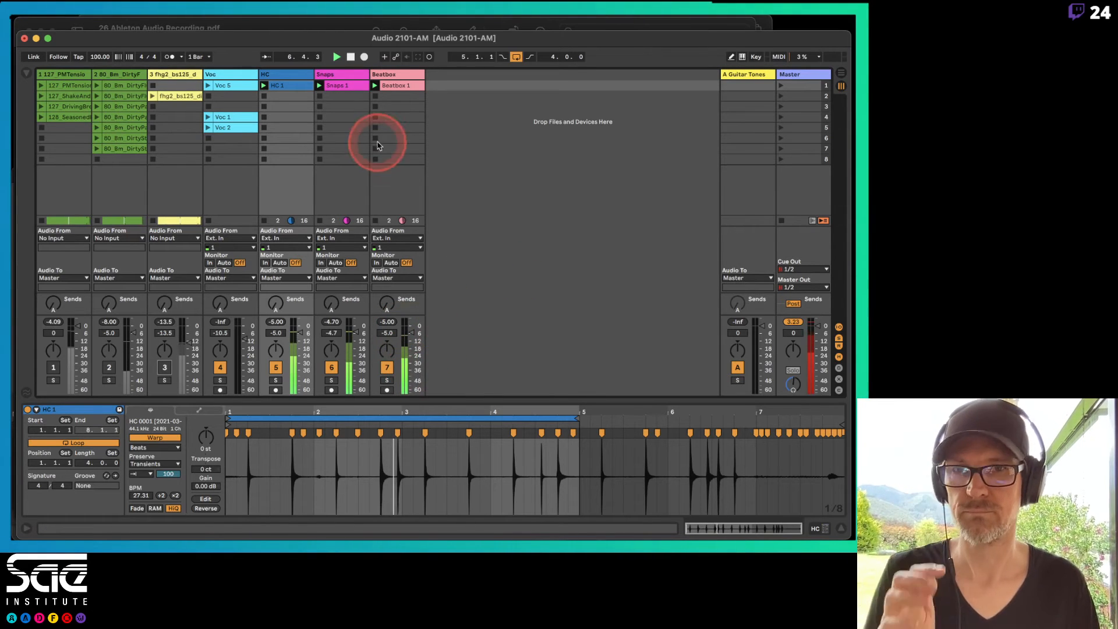
Turn off transient looping in the Beats warp mode settings of the Beatbox clip.
click(400, 85)
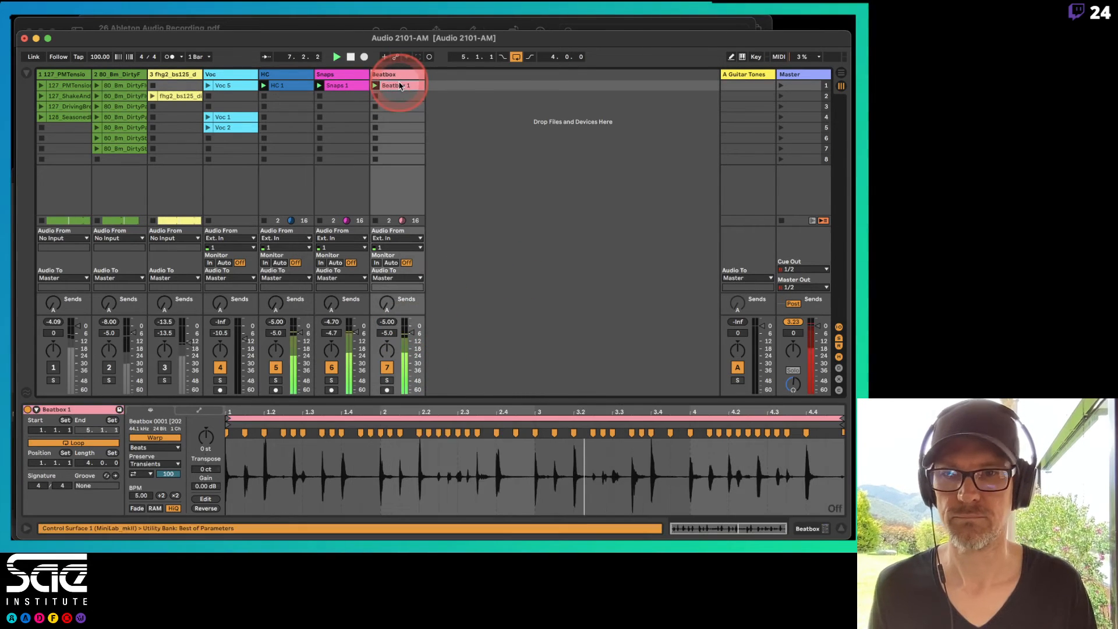
click(143, 474)
click(143, 484)
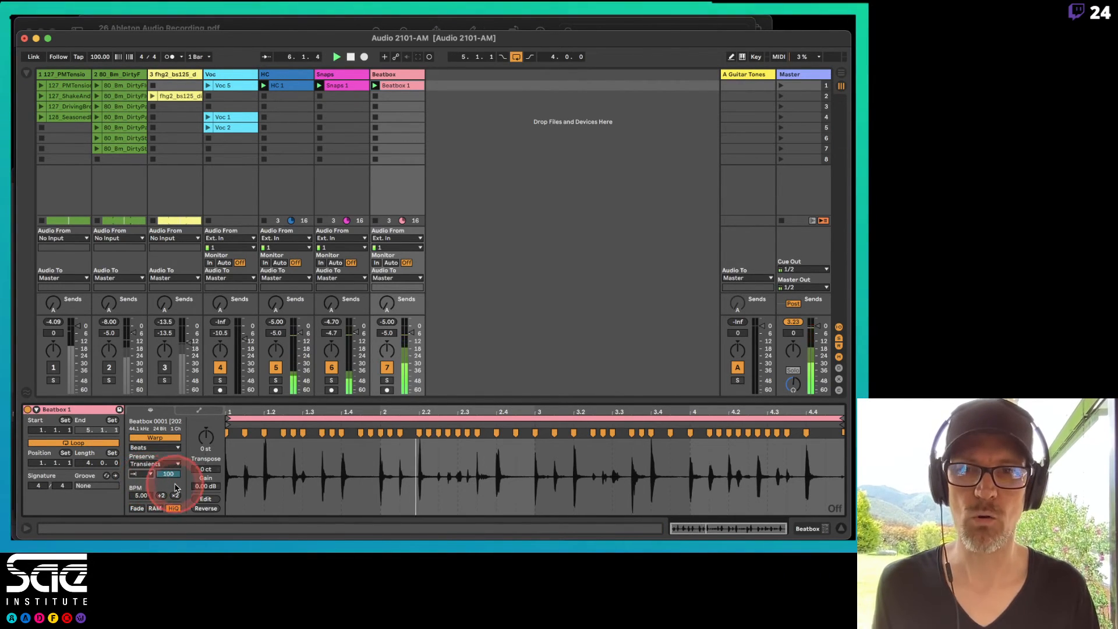
Delete the surplus Beatbox warp markers near 1.4.2 and 1.4.4 while the loops play.
click(361, 431)
key(Delete)
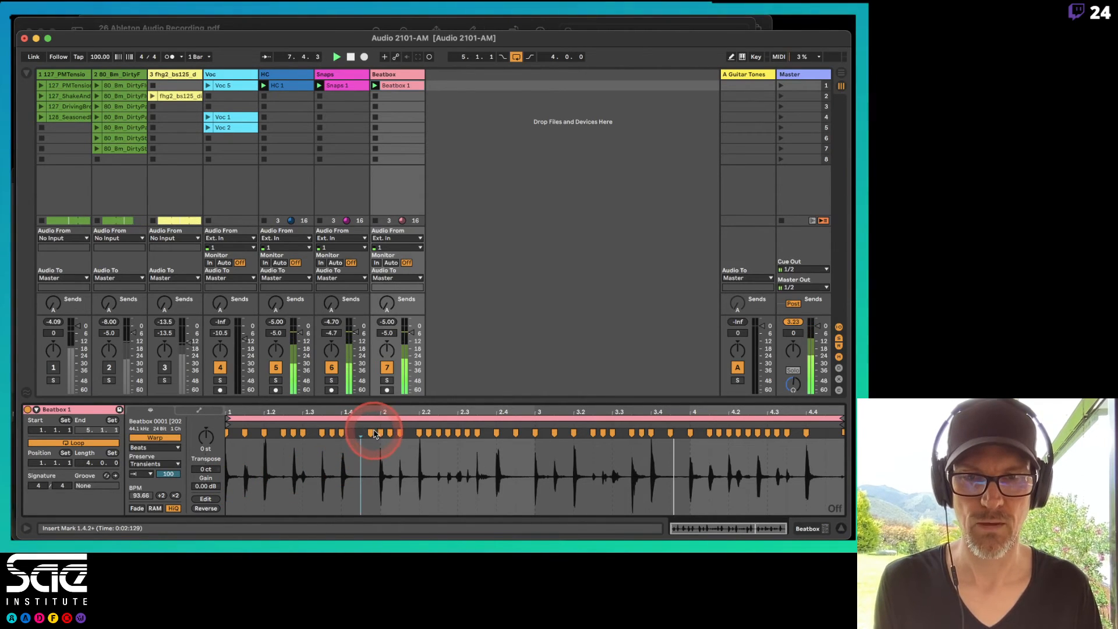
click(371, 434)
key(Delete)
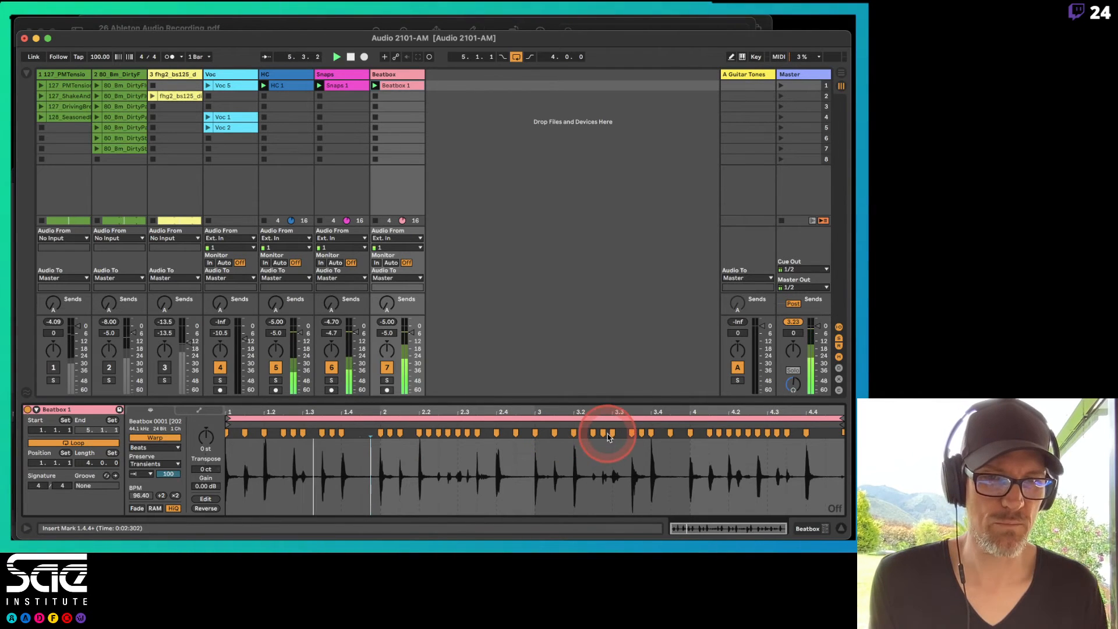
Delete the surplus Beatbox warp markers near 3.4.3, at 3.3.3, and between 4.1.3 and 4.3.
click(668, 433)
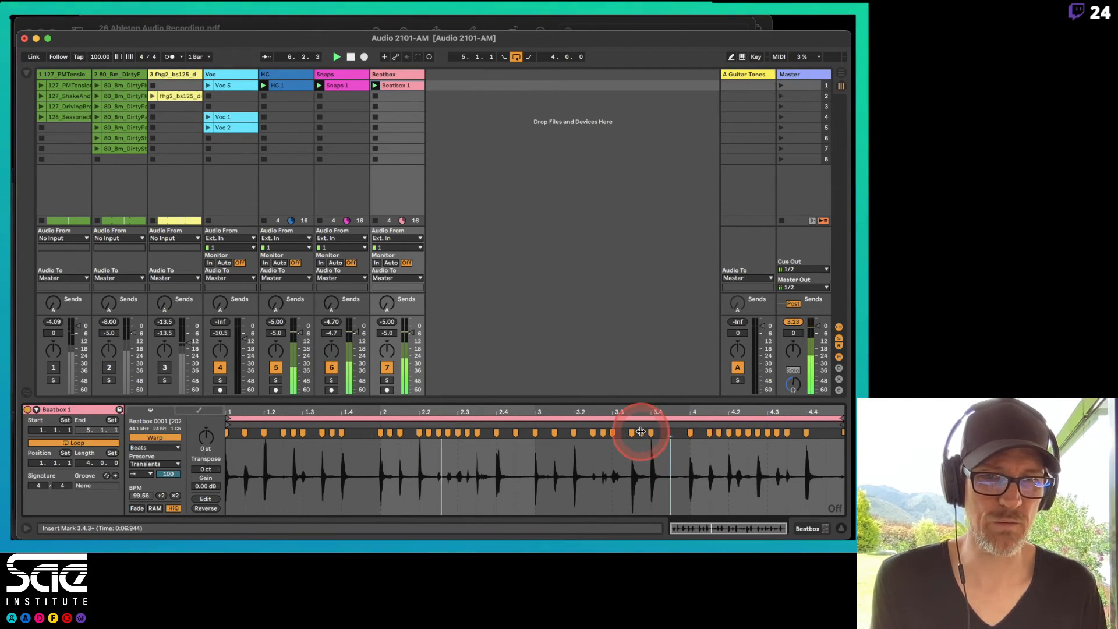
double_click(640, 432)
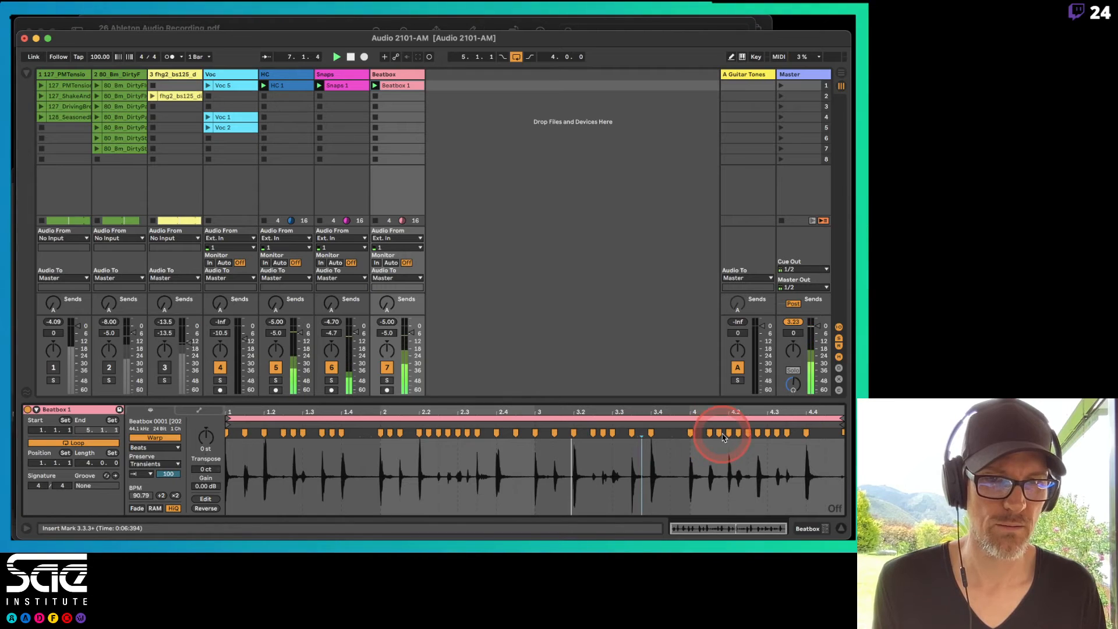
drag(721, 432, 783, 438)
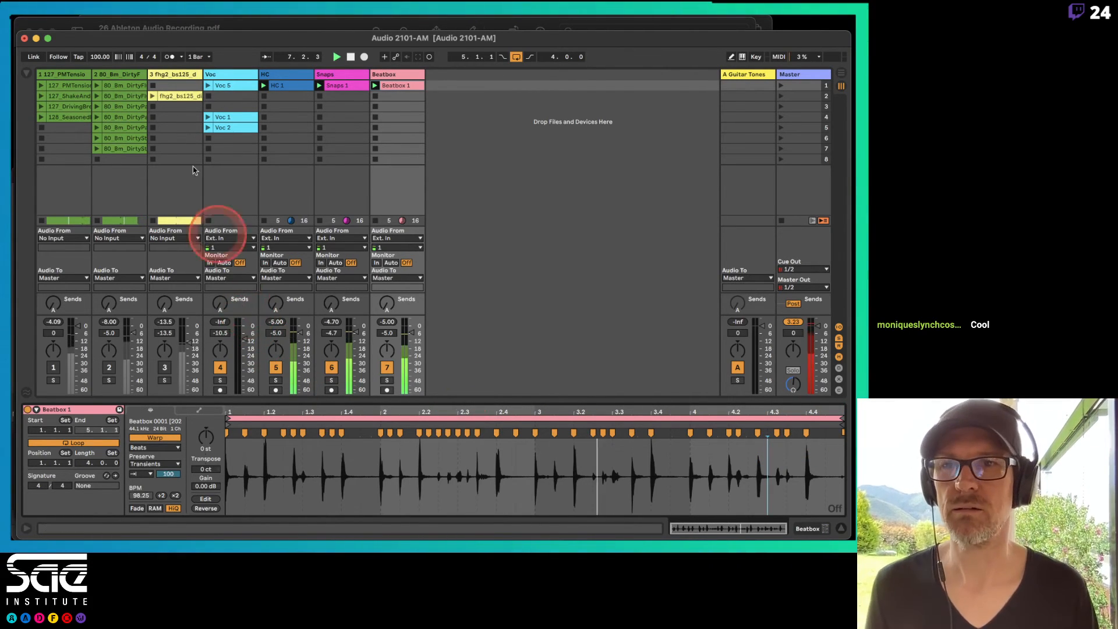
Unmute track 1, set its volume to -4.7 dB, and audition its ShakeAndBreak and other drum loops against the recorded takes.
click(53, 97)
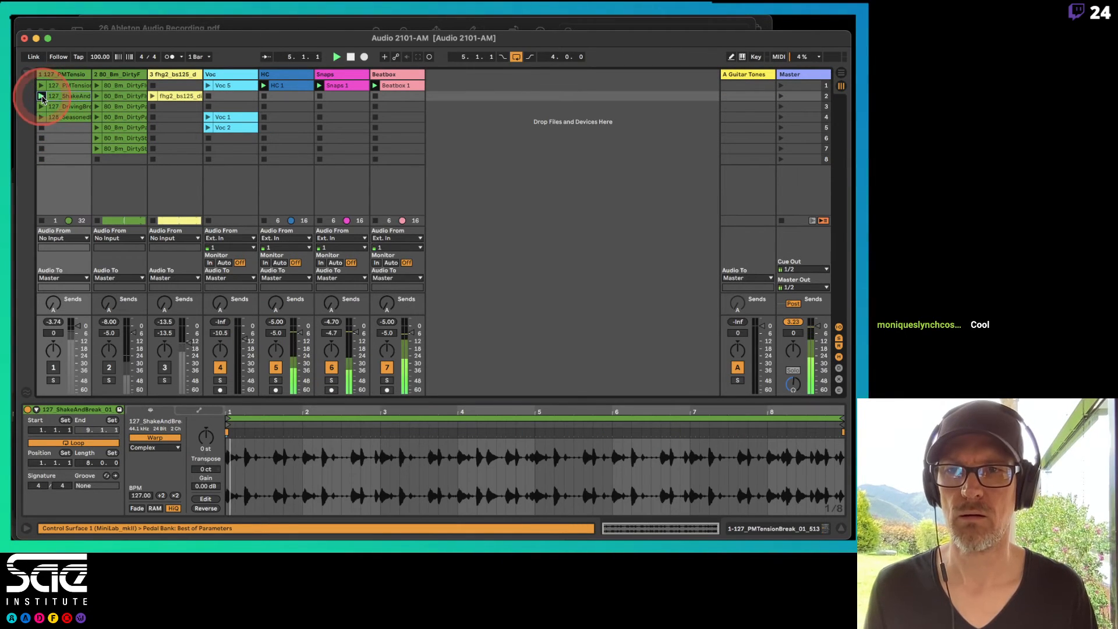
click(53, 367)
click(53, 368)
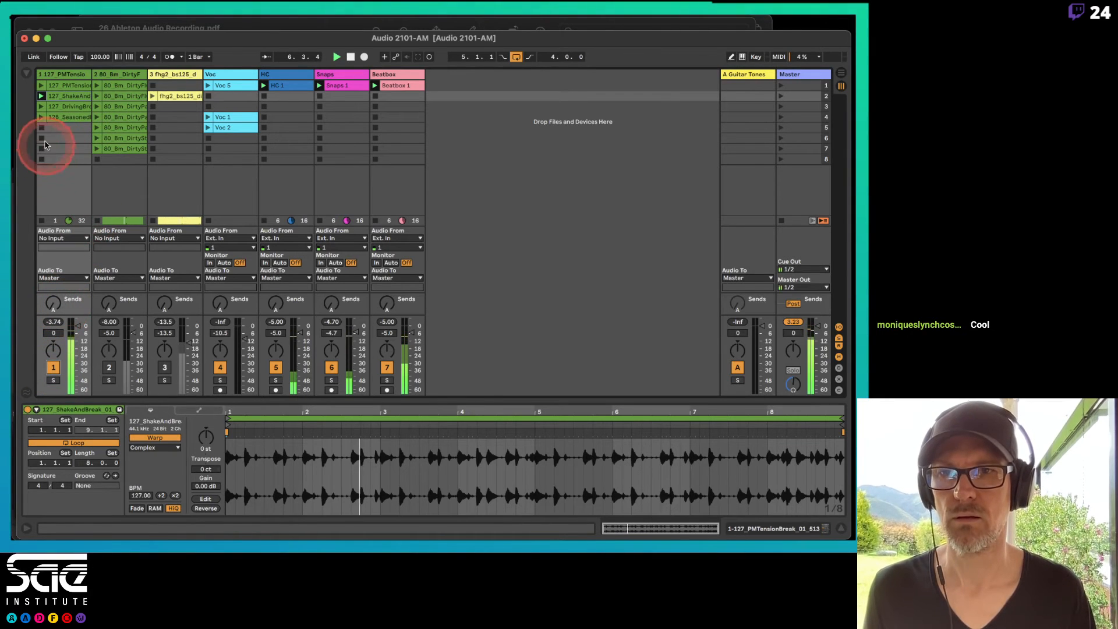
click(42, 107)
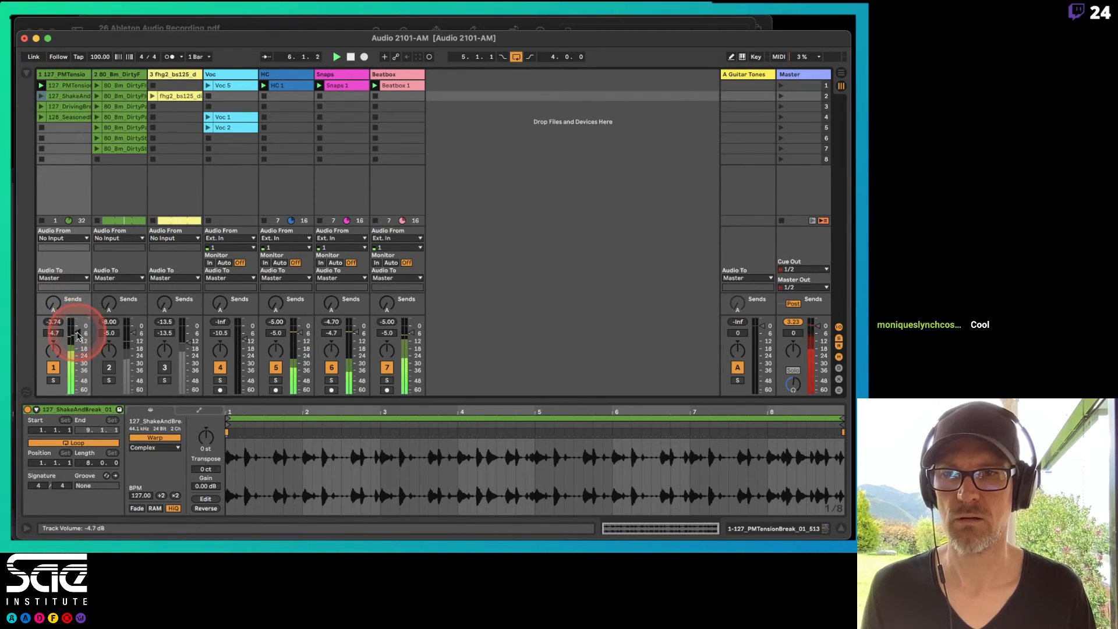
Change the warp mode of the 127_PMTensionBreak clip in the first scene to Complex.
click(68, 86)
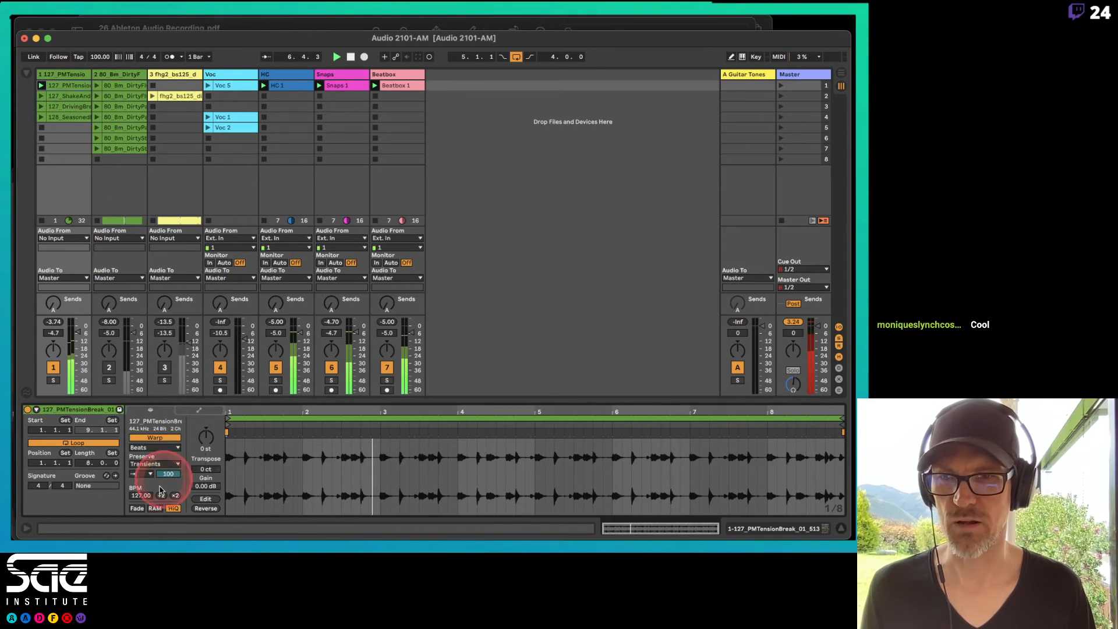
click(154, 447)
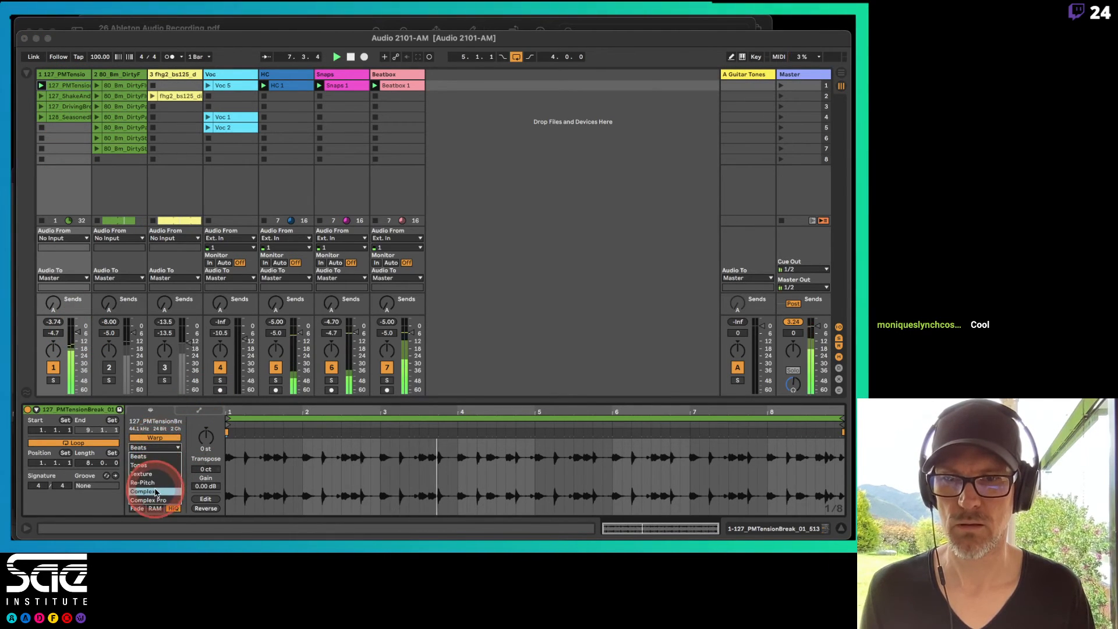
click(156, 493)
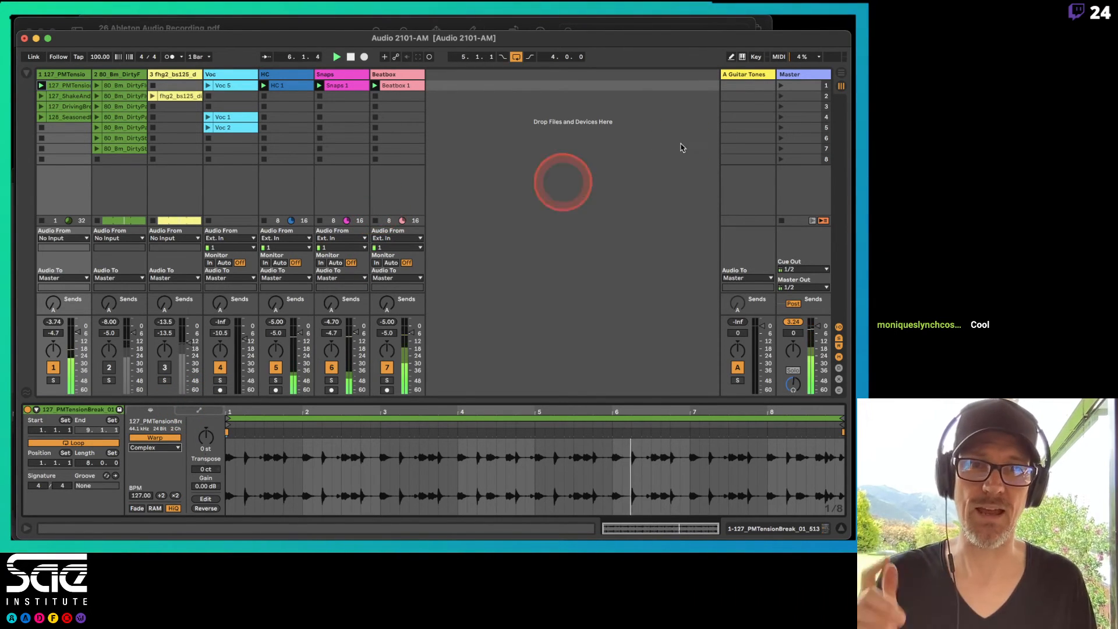
Capture all currently playing clips into a new scene inserted directly below scene 8.
click(804, 159)
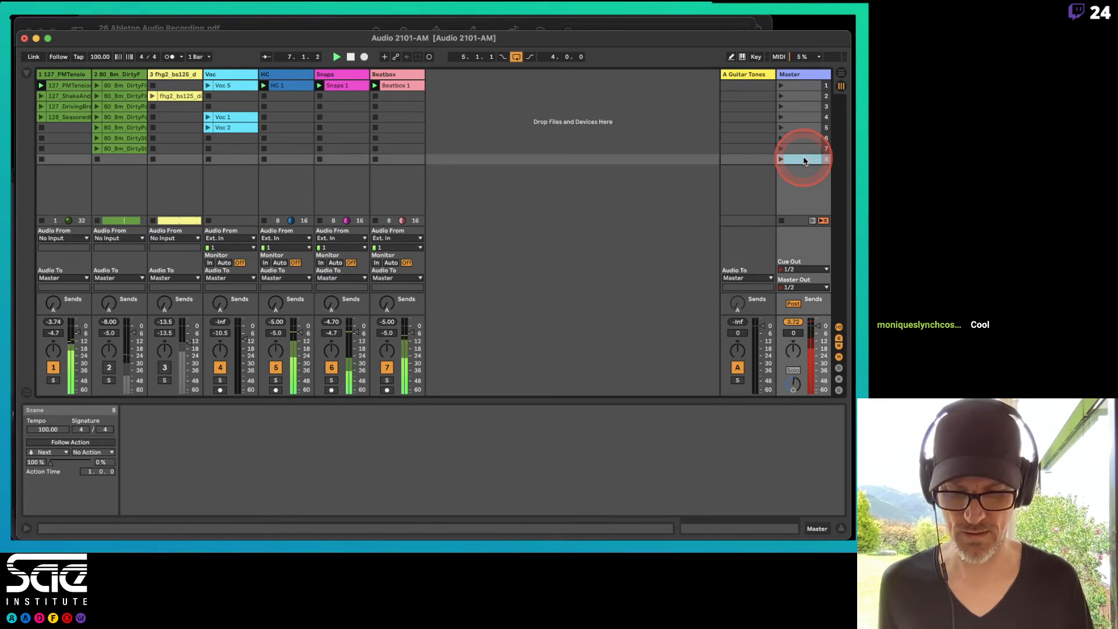
key(super+shift+i)
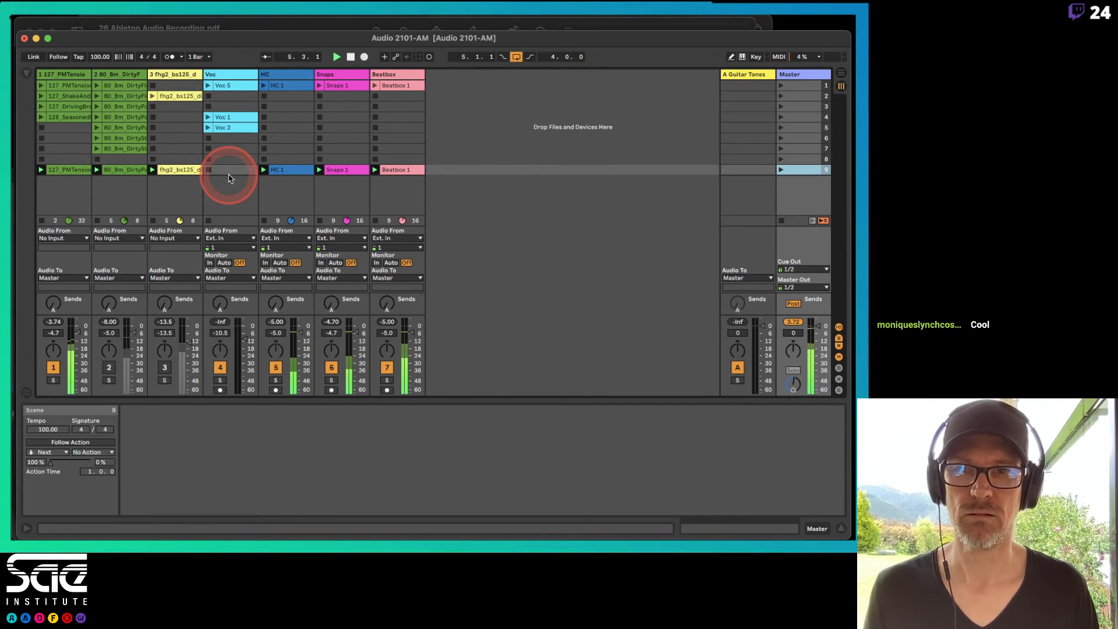
Unmute track 2 and move the loop start of its 80_Bm_DirtyPatterFlute clip in scene 9 to 1.1.3.
click(119, 173)
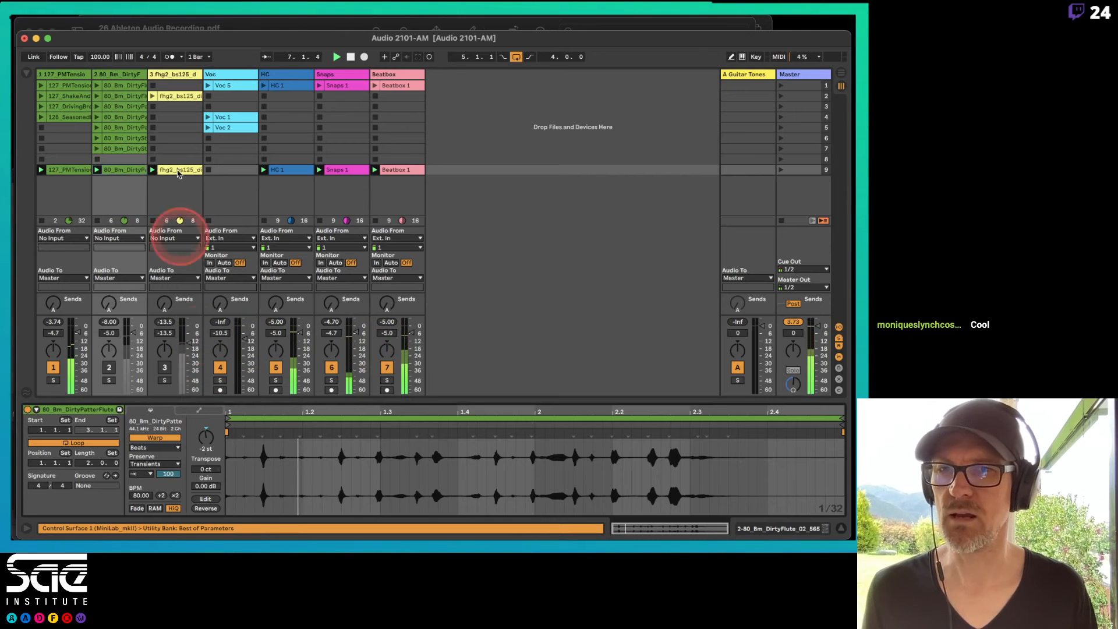
click(109, 367)
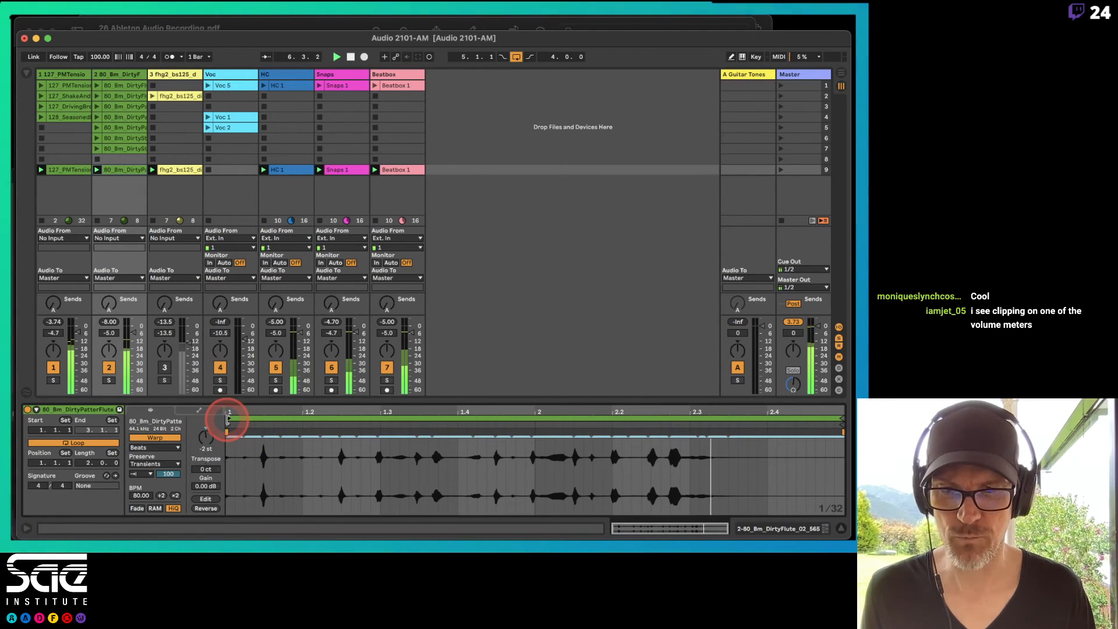
mouse_move(227, 420)
mouse_down()
mouse_move(295, 420)
mouse_move(280, 421)
mouse_up()
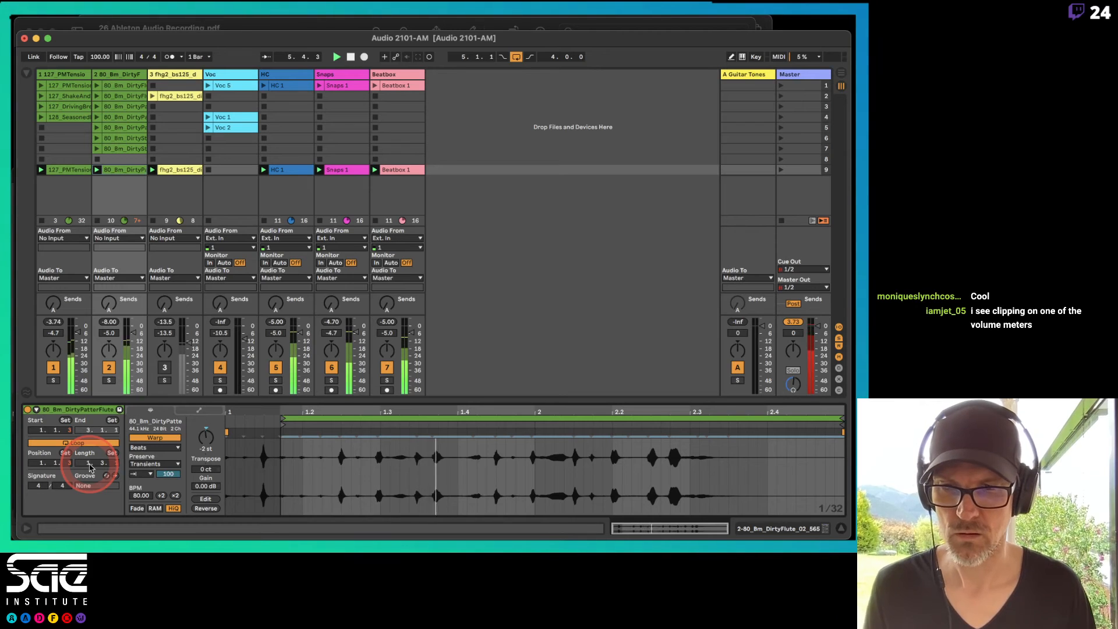
Shorten the loop length of the 80_Bm_DirtyPatterFlute clip to one beat (0.1.0).
drag(102, 468, 101, 469)
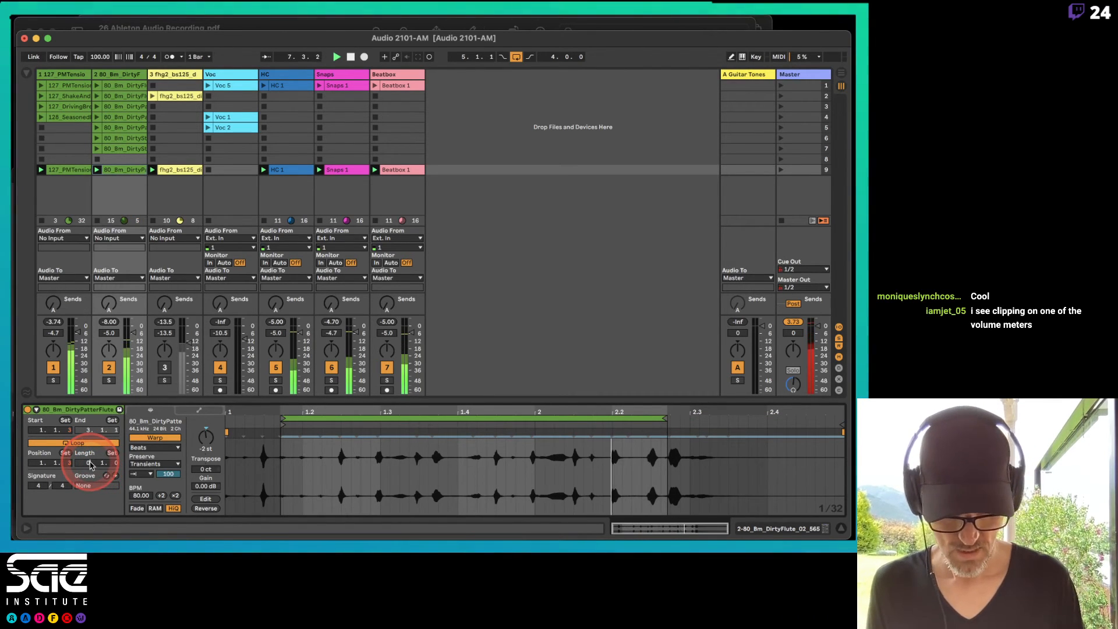
drag(90, 464, 90, 466)
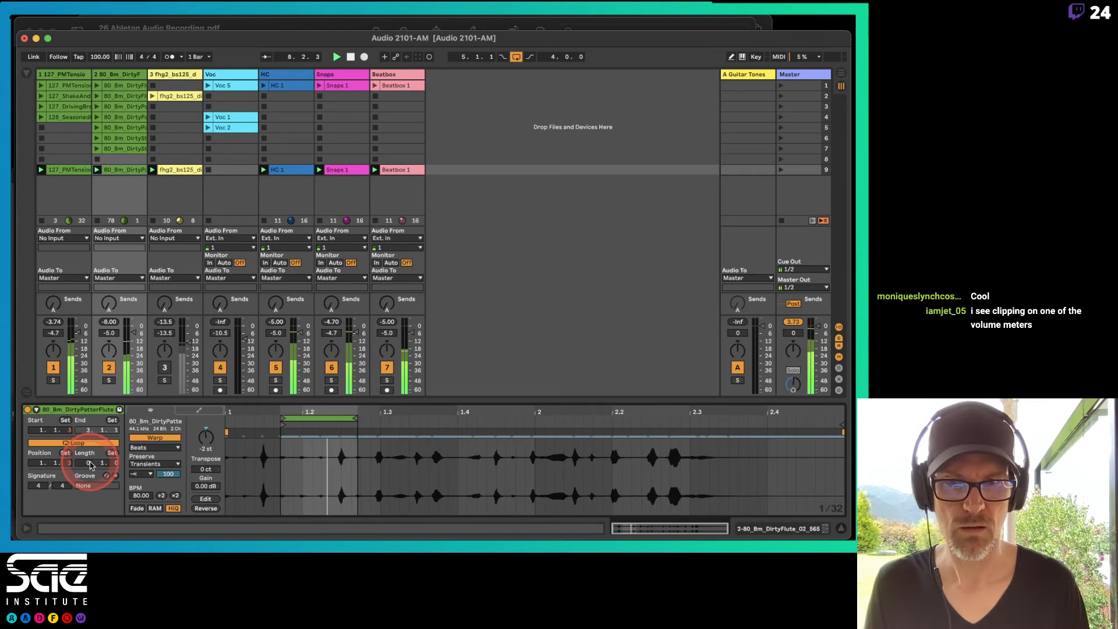
drag(315, 412, 384, 412)
click(432, 420)
click(243, 280)
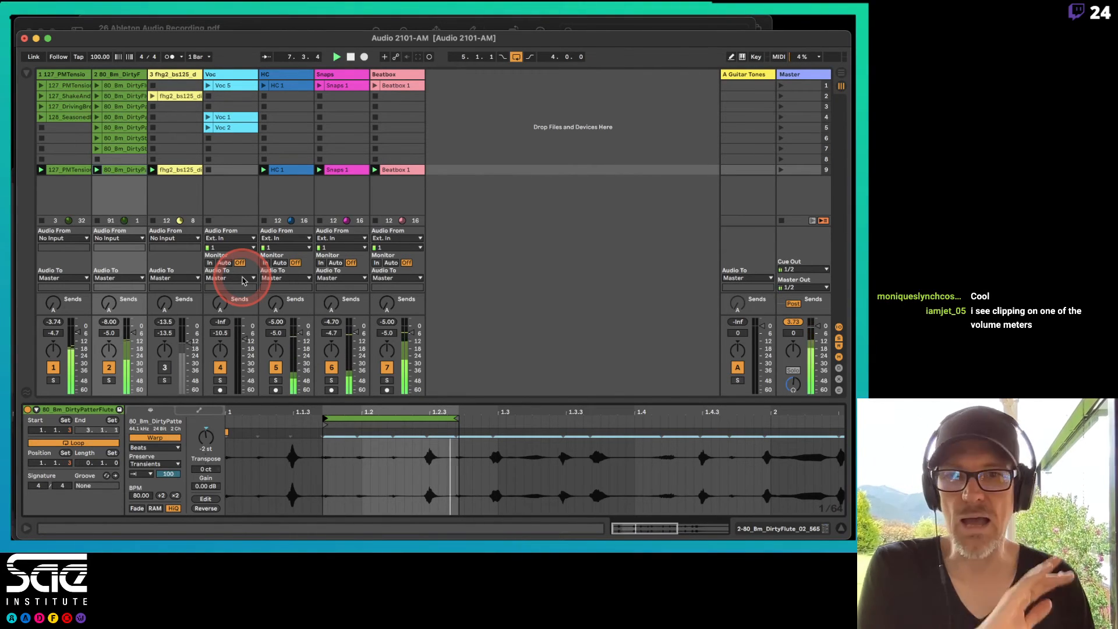
click(229, 214)
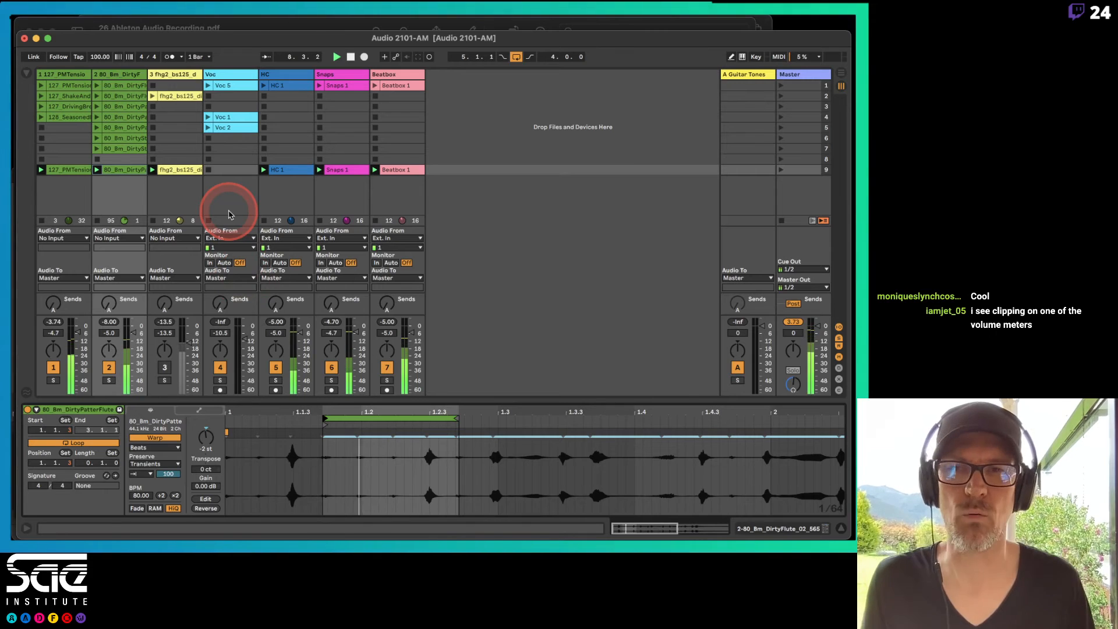
Unmute track 3 and lower the volume of track 2 to -11.0 dB.
click(165, 369)
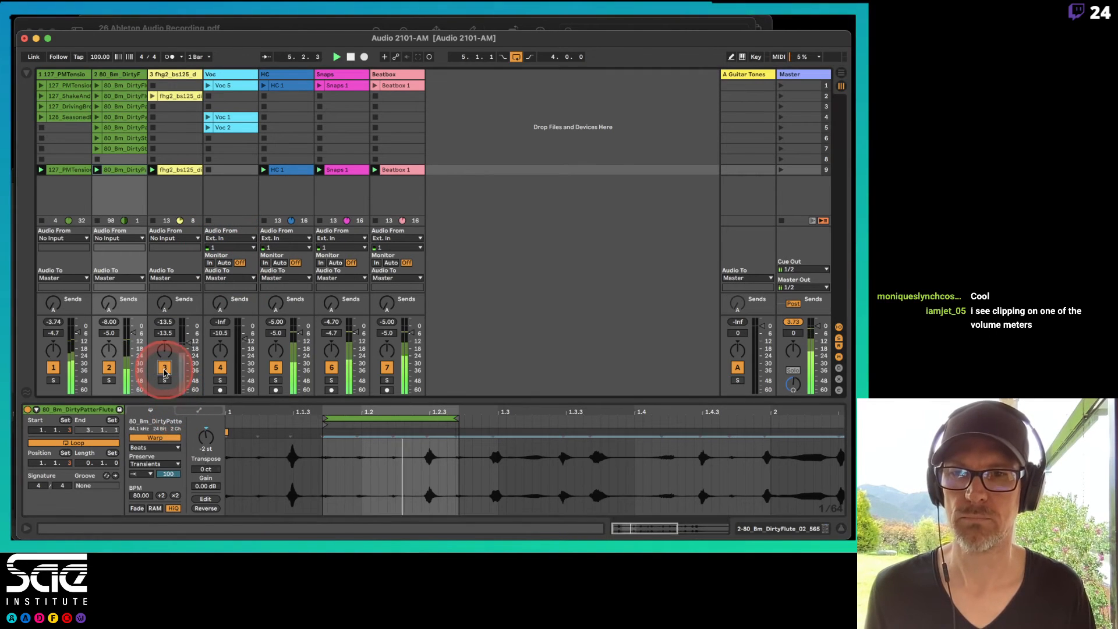
click(189, 348)
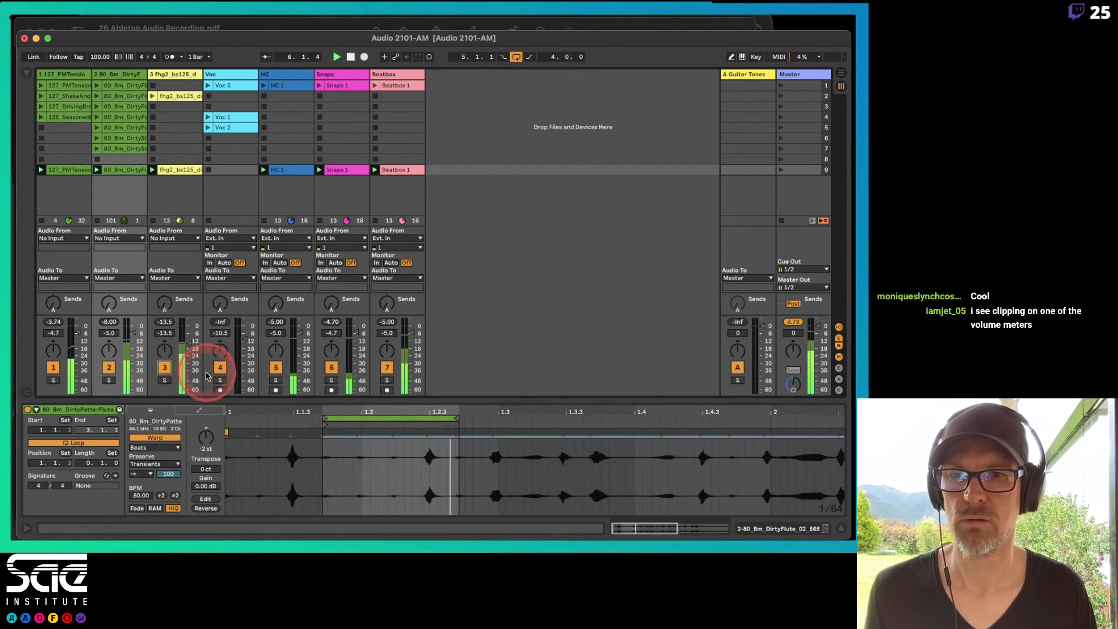
click(133, 338)
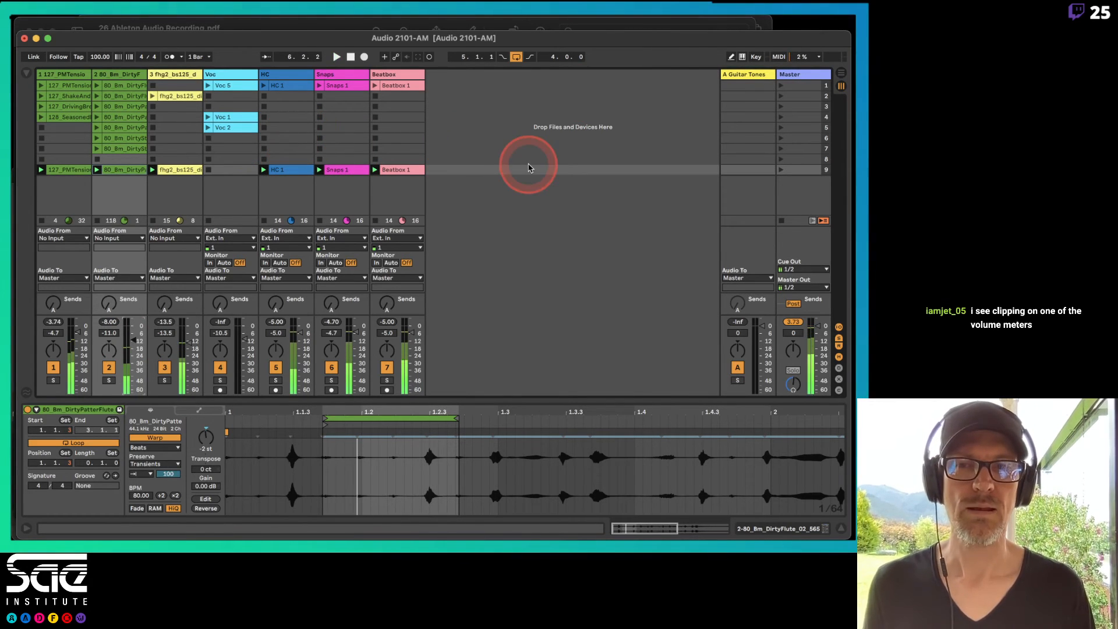
Move the HC, Snaps and Beatbox tracks ahead of the fhg2 track, and the 80_Bm_DirtyF track between fhg2 and Voc.
click(305, 74)
shift+click(391, 74)
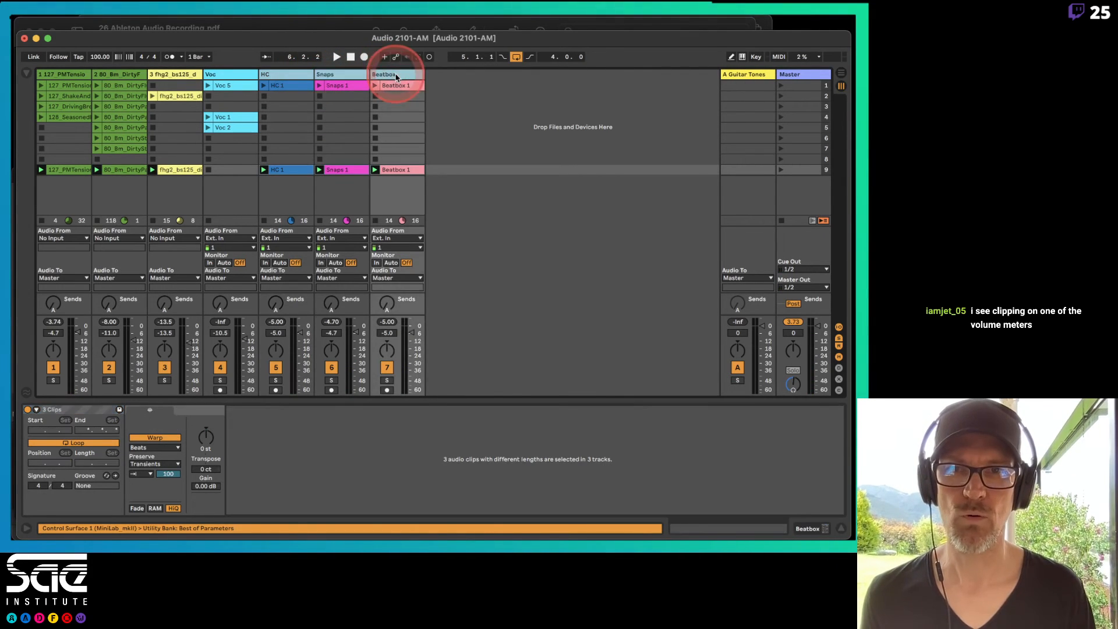
click(284, 78)
drag(284, 79, 154, 76)
click(64, 75)
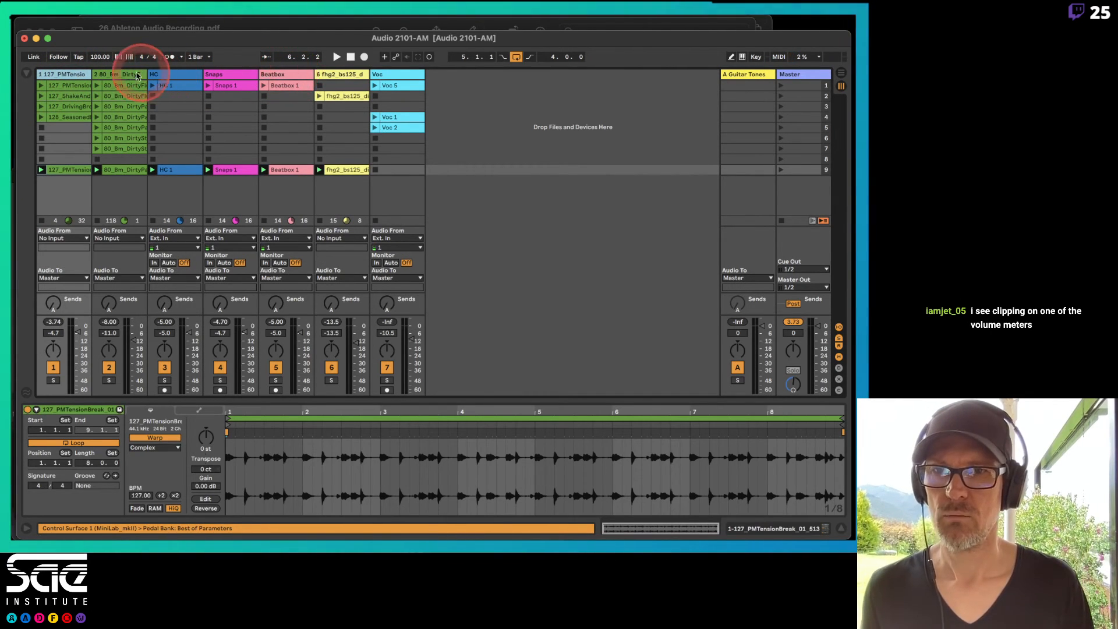
drag(122, 75, 373, 73)
Color the 127_PMTensio, HC, Snaps and Beatbox tracks orange and assign that track color to their clips.
click(72, 74)
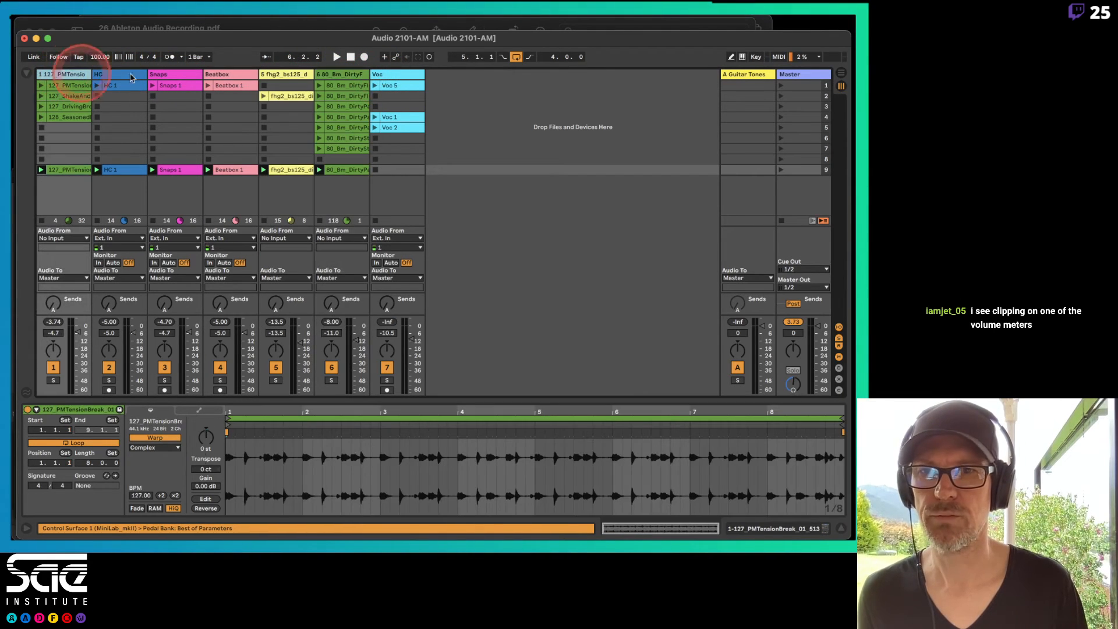
shift+click(223, 75)
right_click(223, 75)
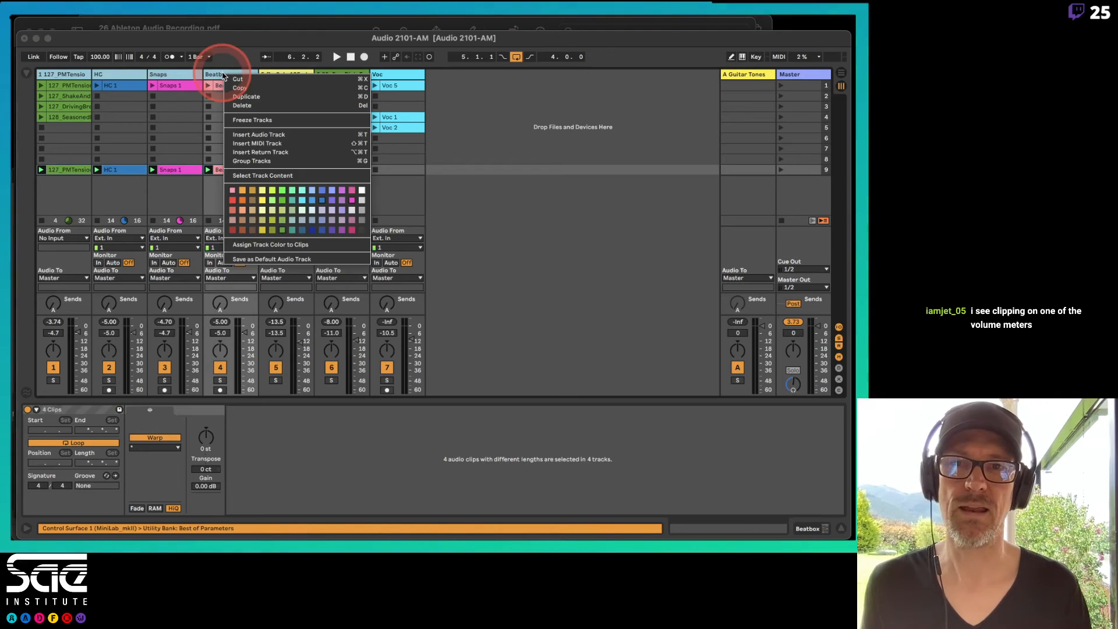
click(244, 201)
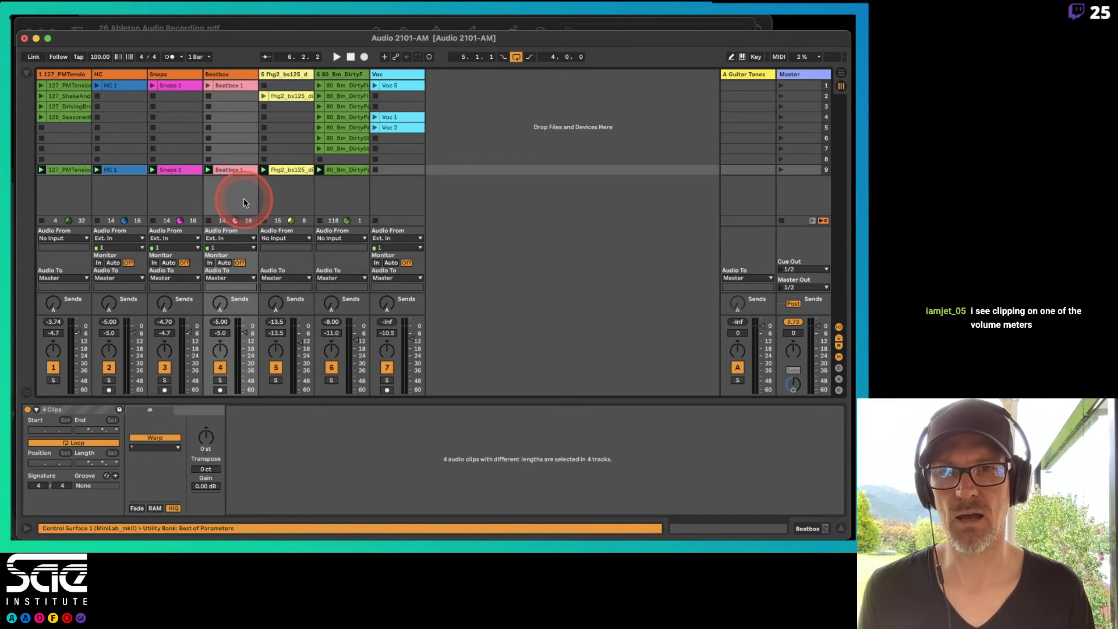
right_click(235, 75)
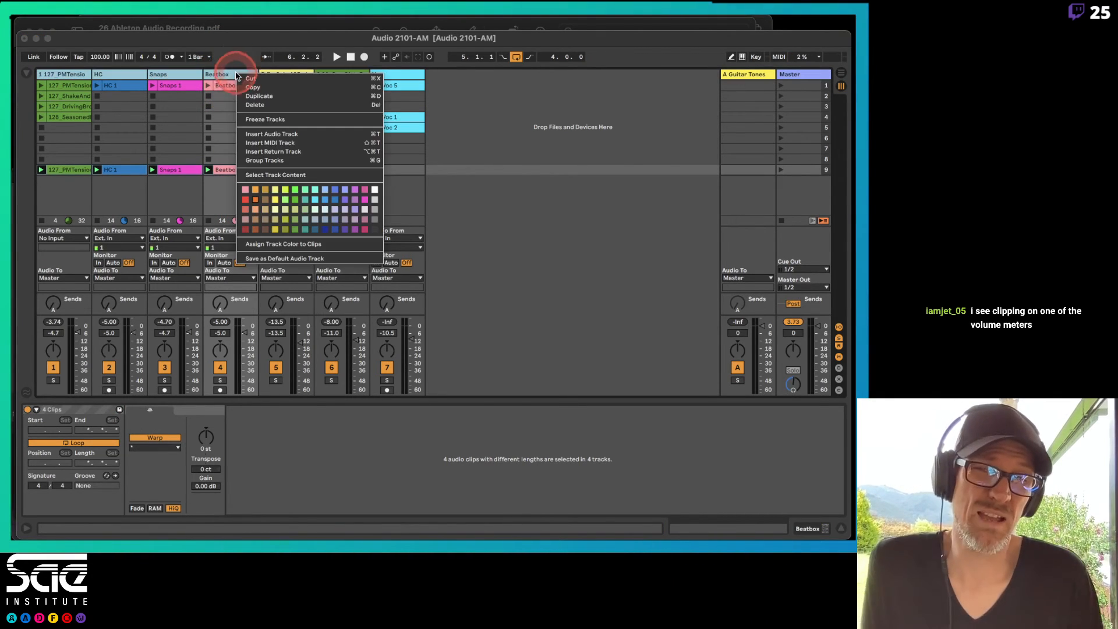
click(286, 245)
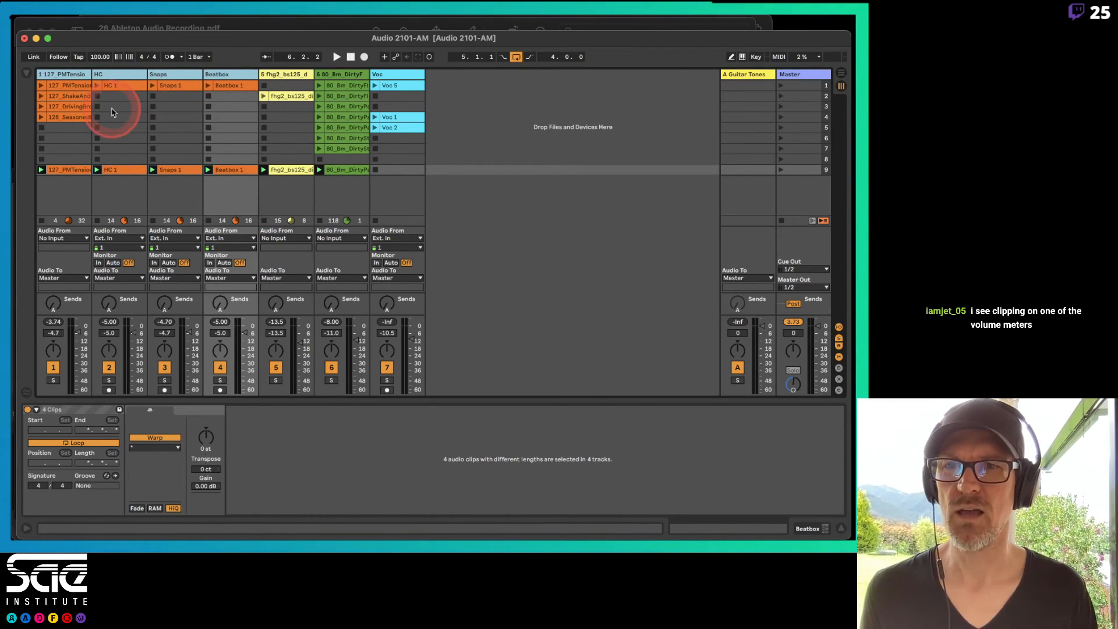
Select the scene 9 clips from 127_PMTension through Beatbox and switch to Arrangement View.
click(70, 170)
shift+click(226, 170)
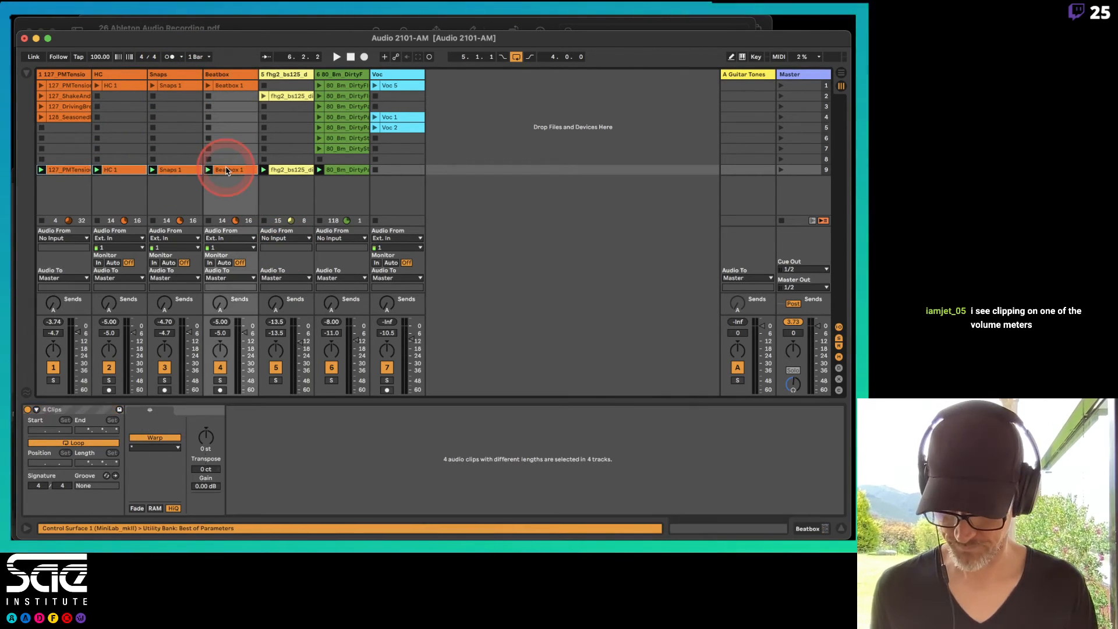
key(Tab)
drag(231, 89, 230, 90)
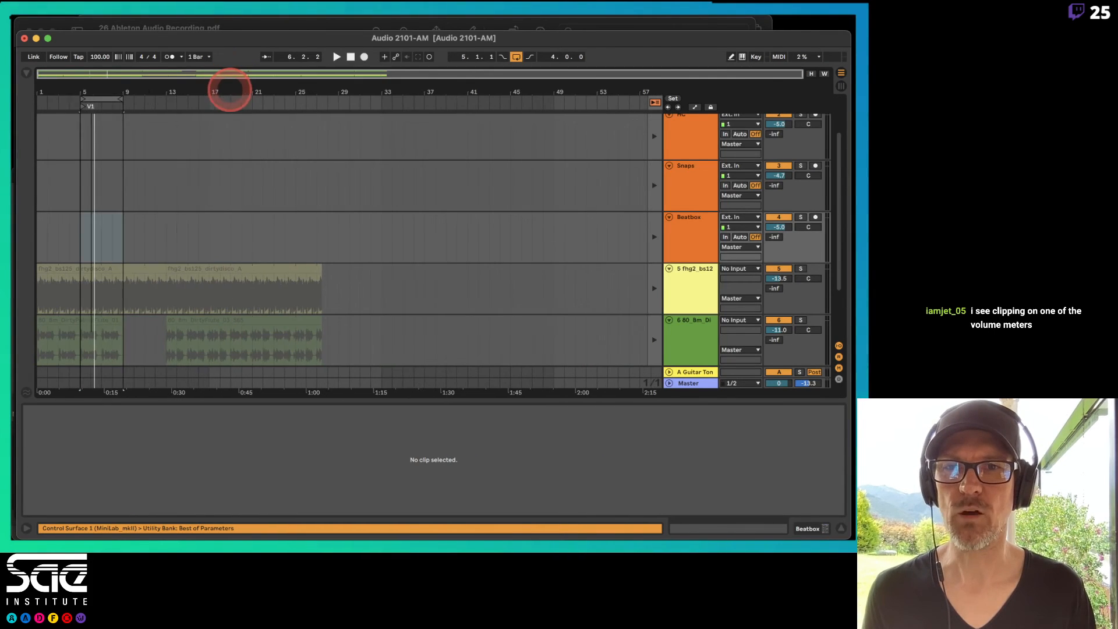
Delete all existing clips from the arrangement and place the insert marker at bar 1 on track 1.
scroll(128, 167, up, 2)
scroll(127, 167, down, 5)
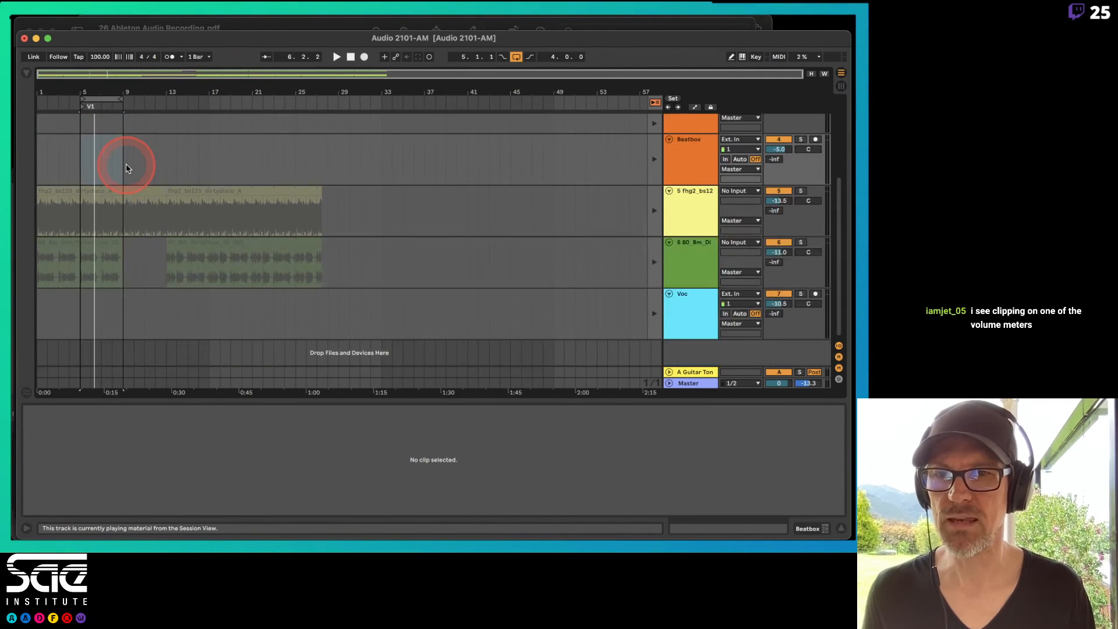
scroll(127, 169, up, 4)
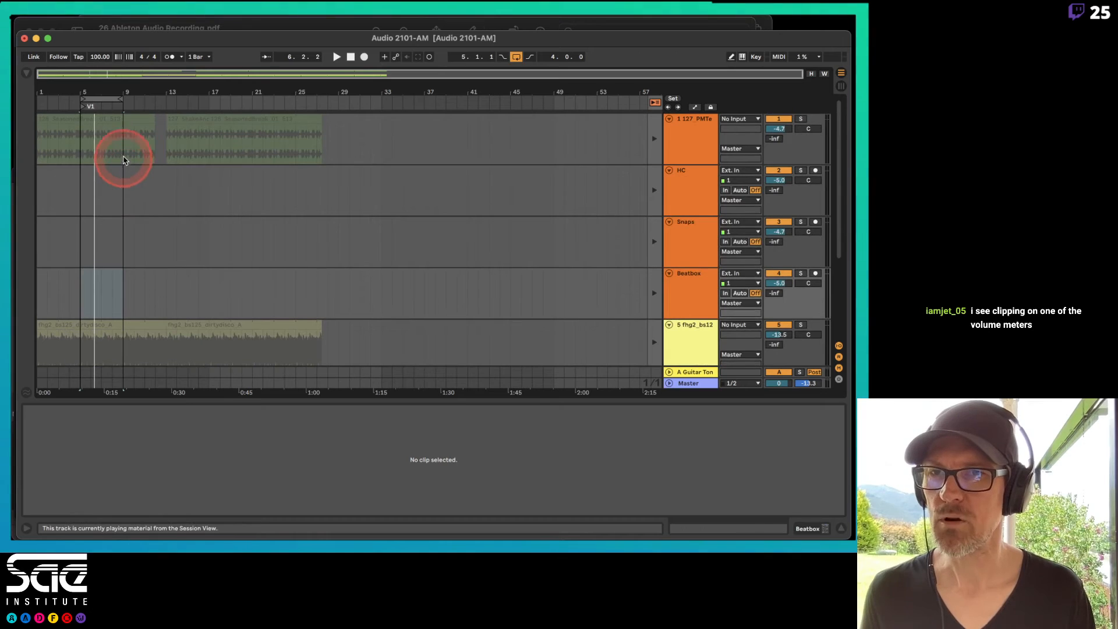
click(77, 120)
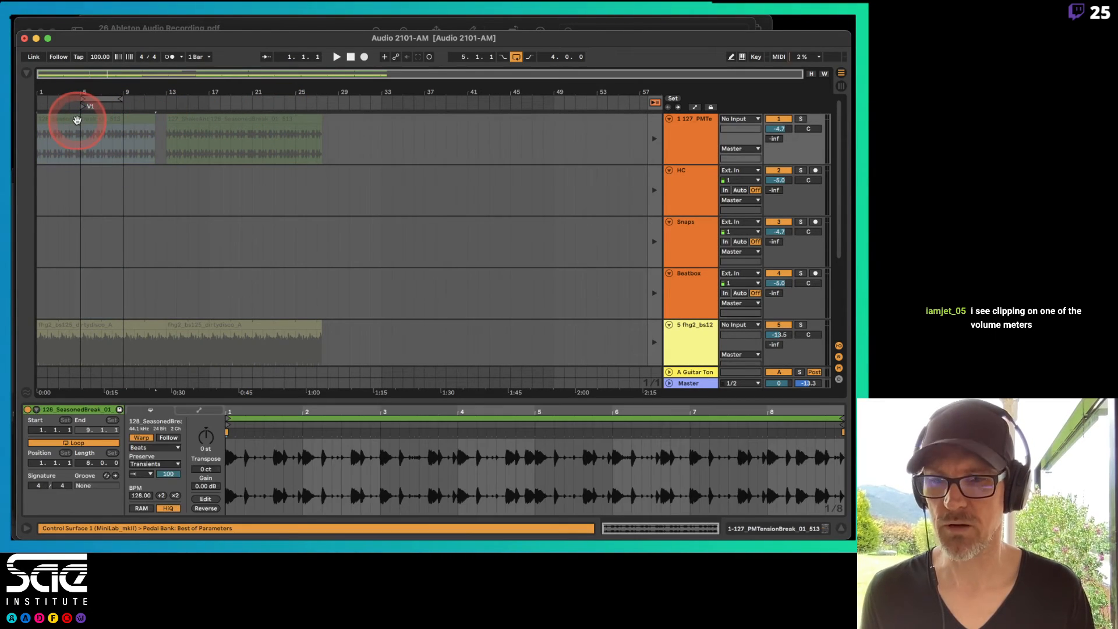
key(super+a)
key(Delete)
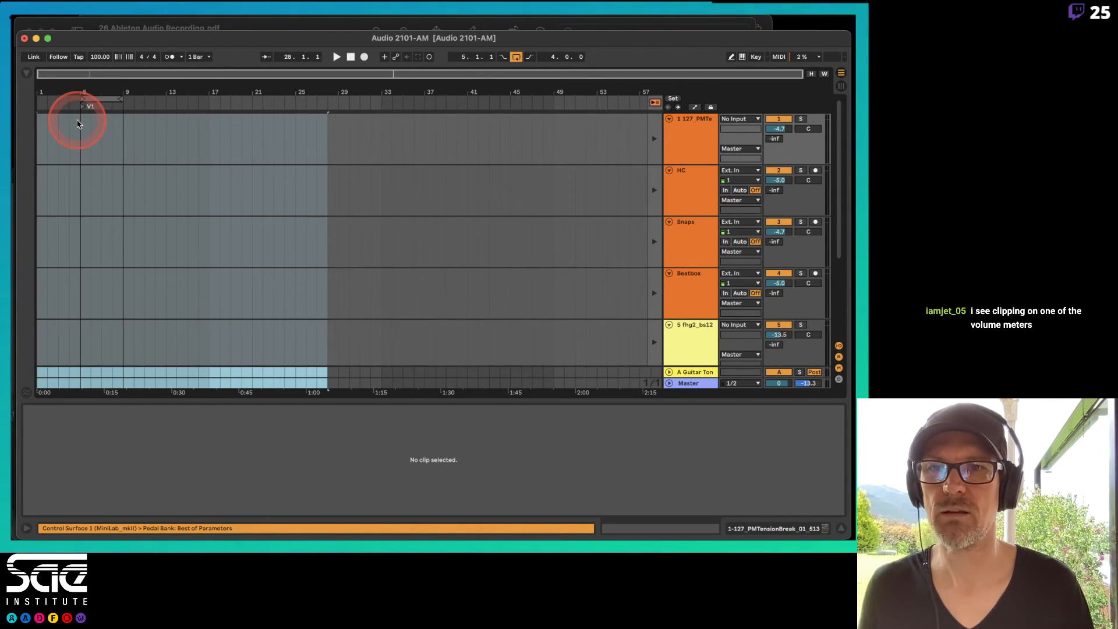
click(40, 136)
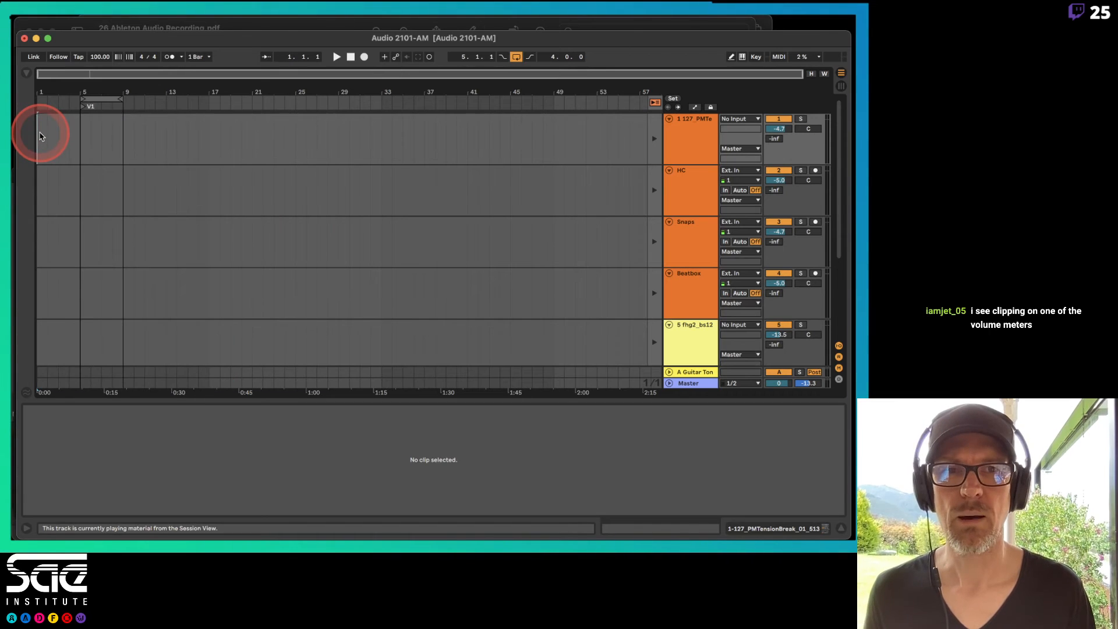
Paste the four scene 9 clips at bar 1 and extend the HC, Snaps and Beatbox clips to bar 9.
key(super+z)
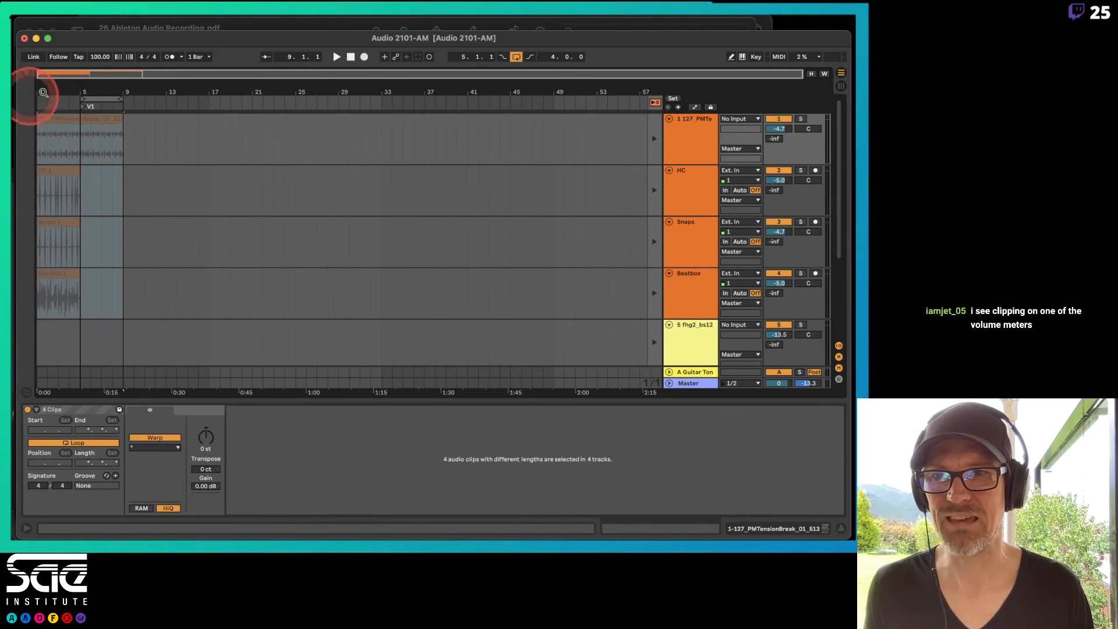
drag(51, 93, 65, 93)
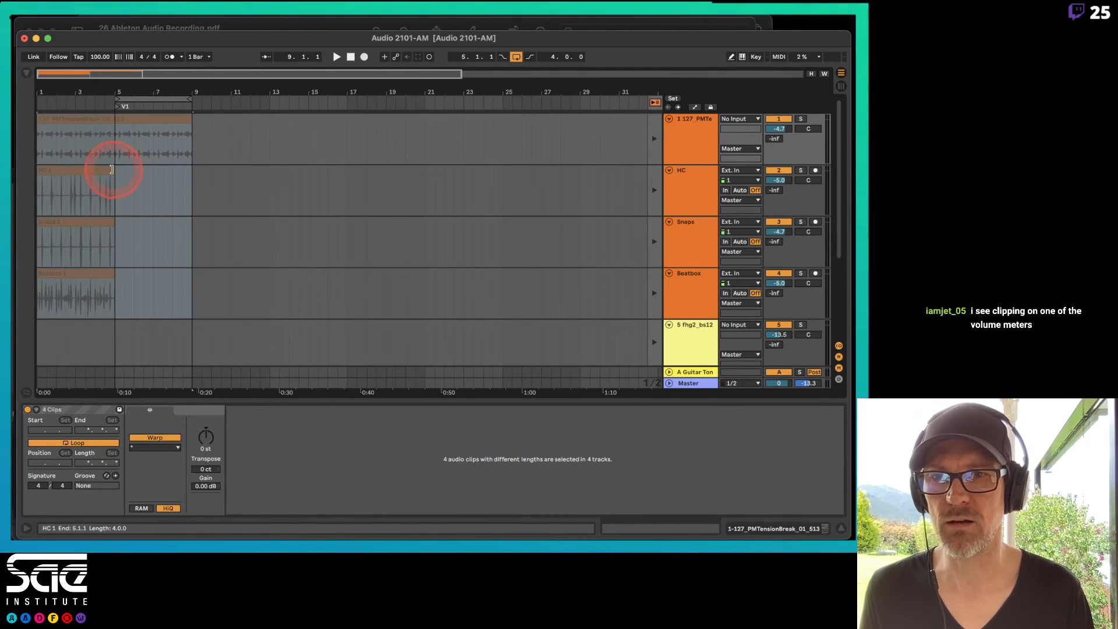
drag(111, 169, 185, 175)
Extend all four orange clips to bar 17 and set the tracks to follow the arrangement with looping off.
click(158, 89)
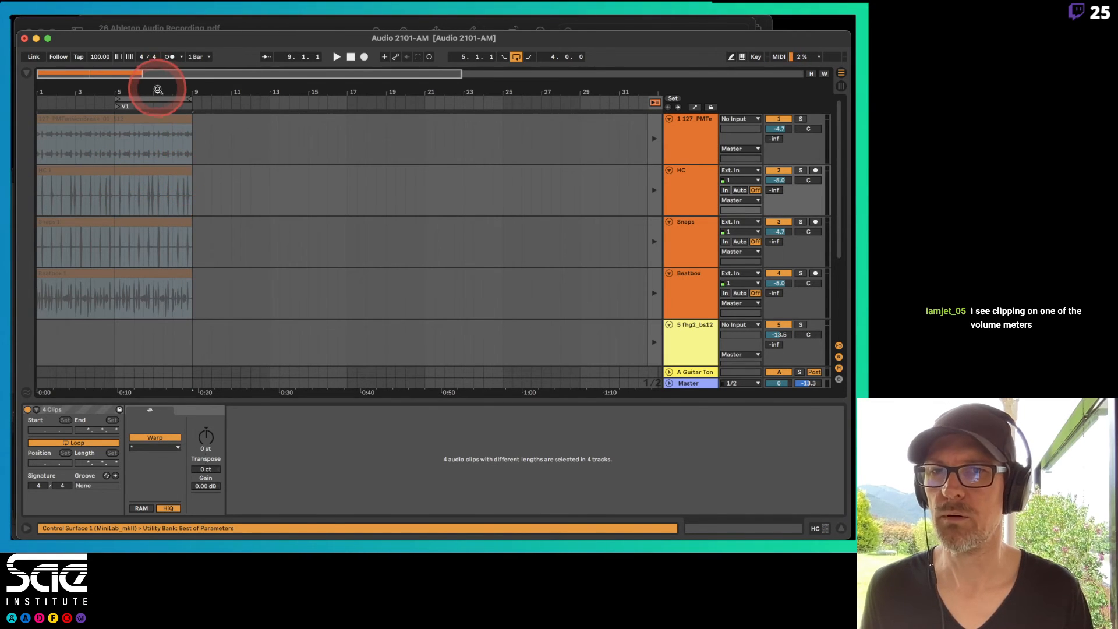
key(super+l)
drag(157, 90, 230, 116)
click(197, 122)
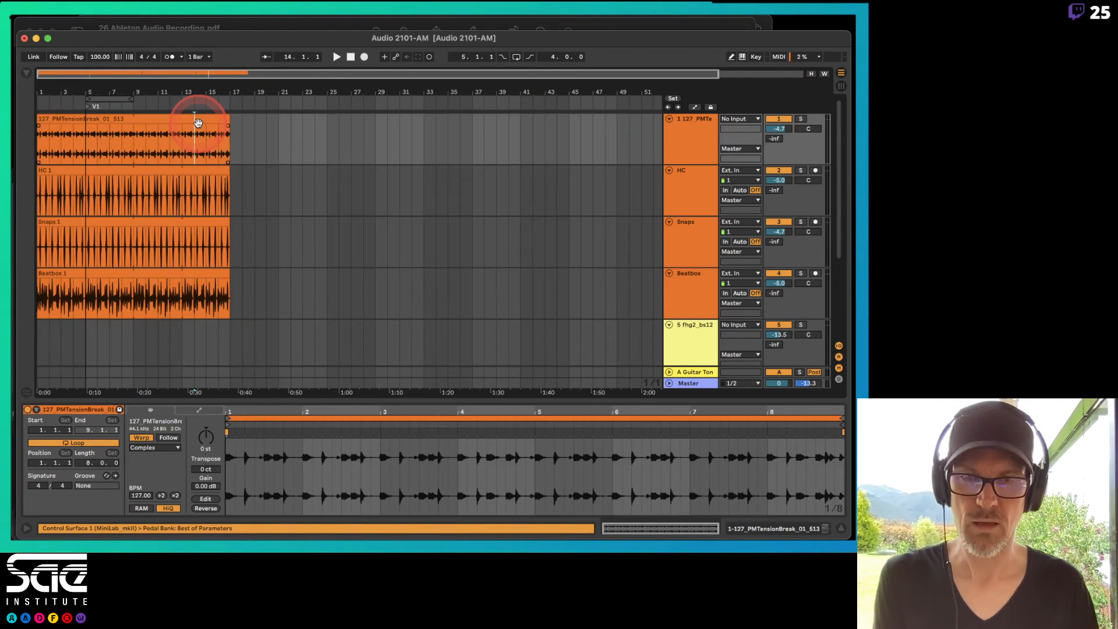
Select the 127_PMTensionBreak clip and play the arrangement from bar 1 to hear the four orange clips together.
click(76, 94)
drag(75, 94, 63, 93)
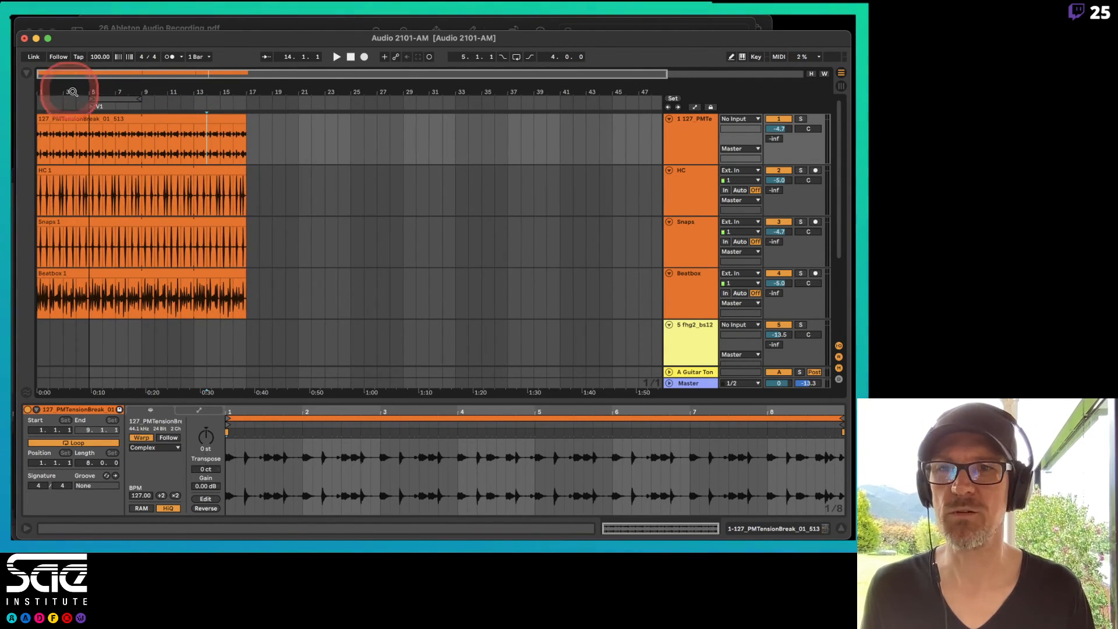
click(58, 119)
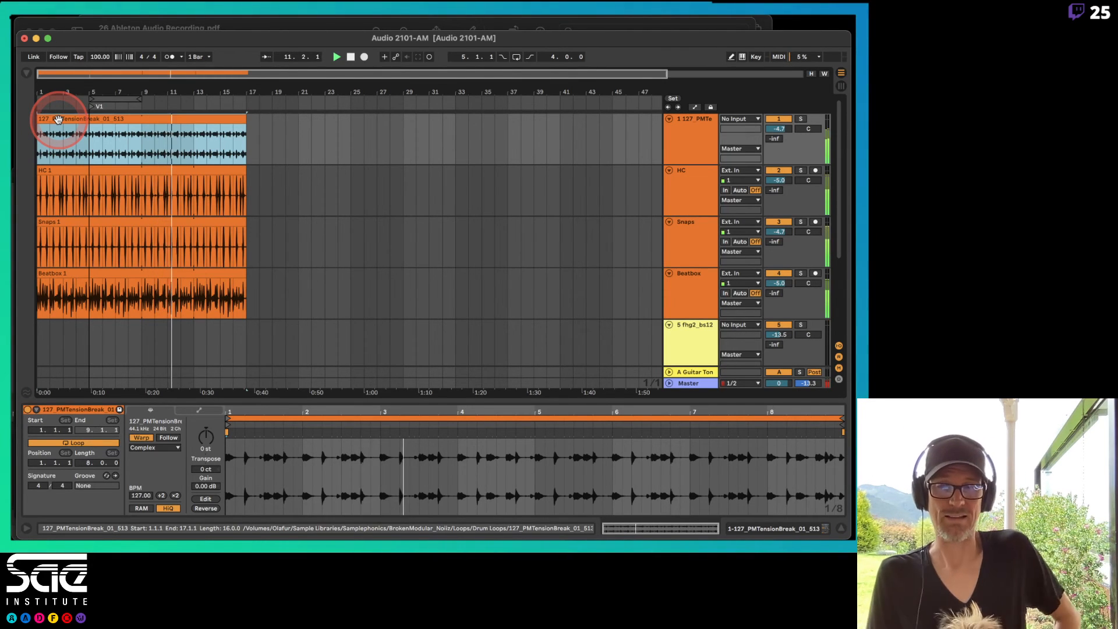
click(64, 138)
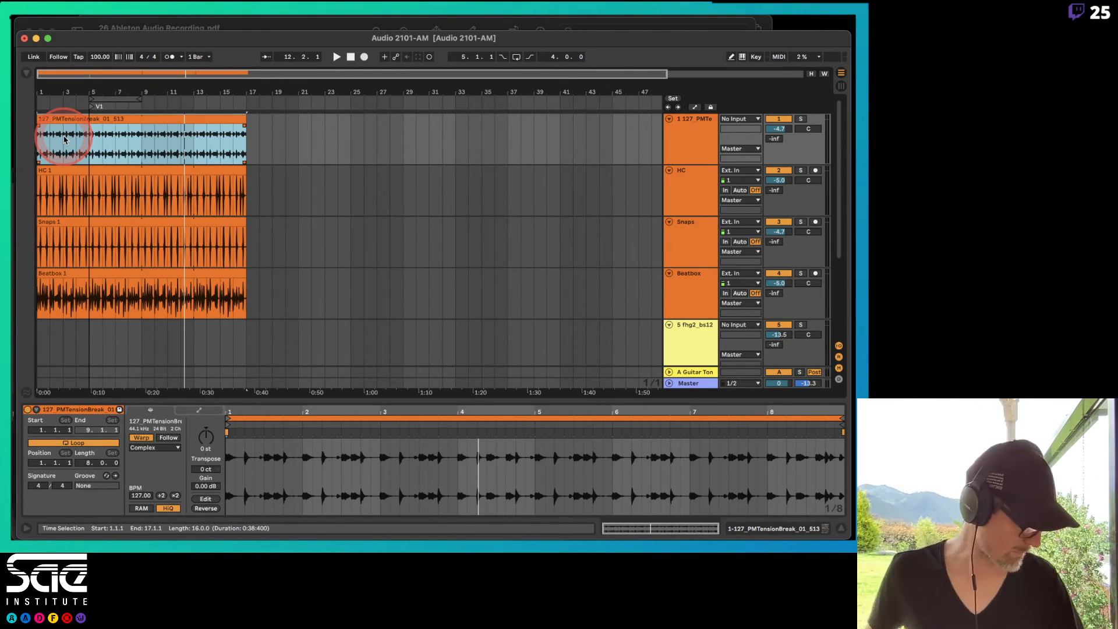
Copy the scene 2 fhg2_bs125 bass clip from Session View and paste it into the arrangement at bar 9 on track 5.
key(Tab)
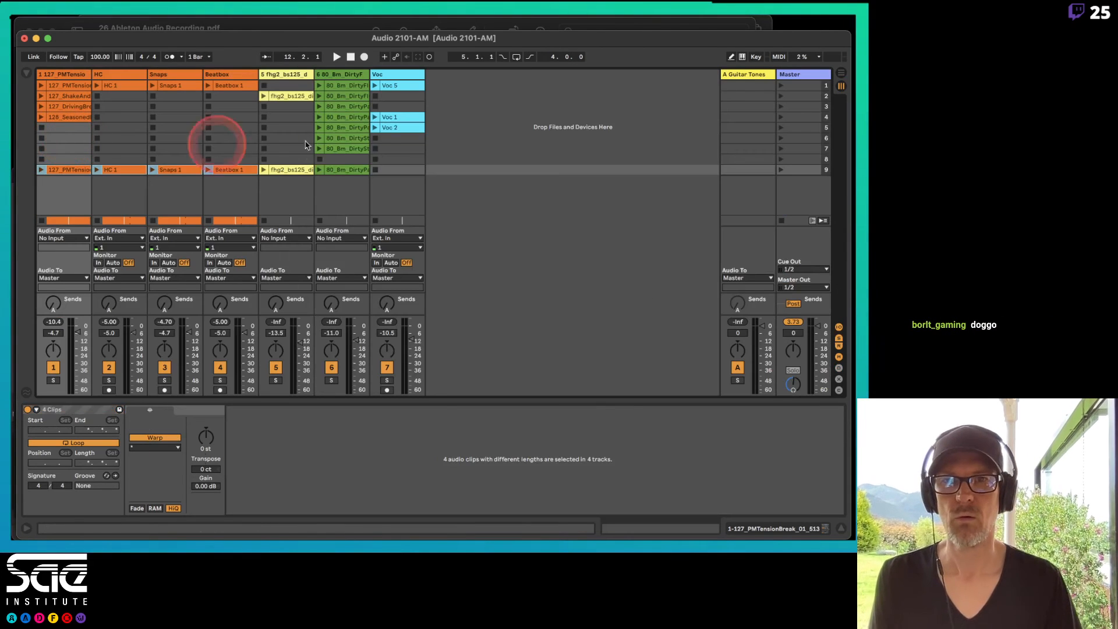
click(297, 98)
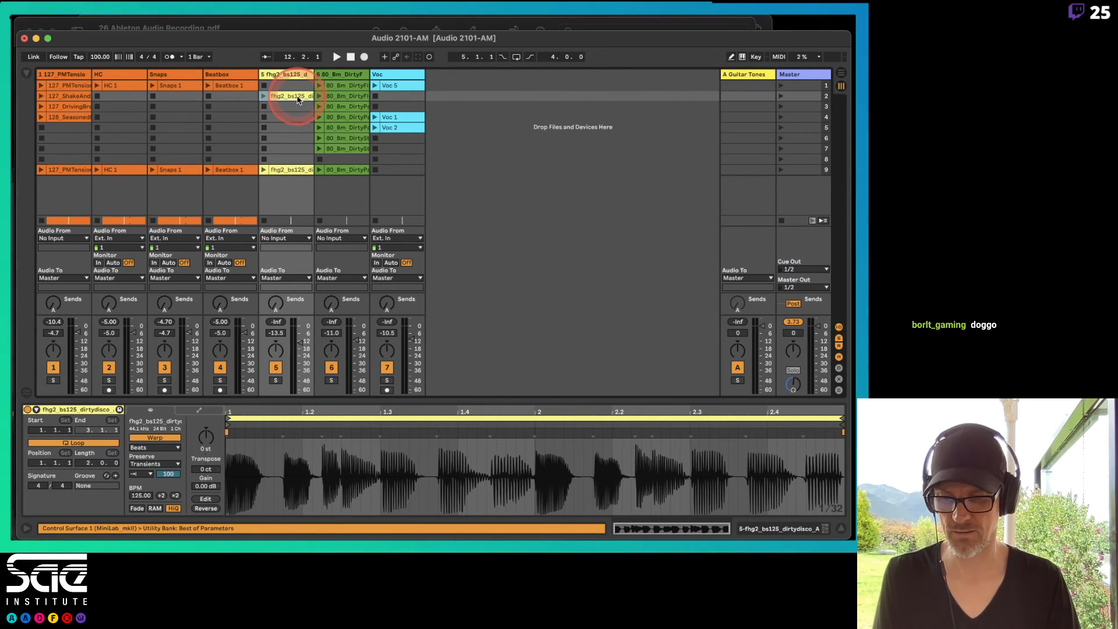
key(Tab)
scroll(274, 205, down, 5)
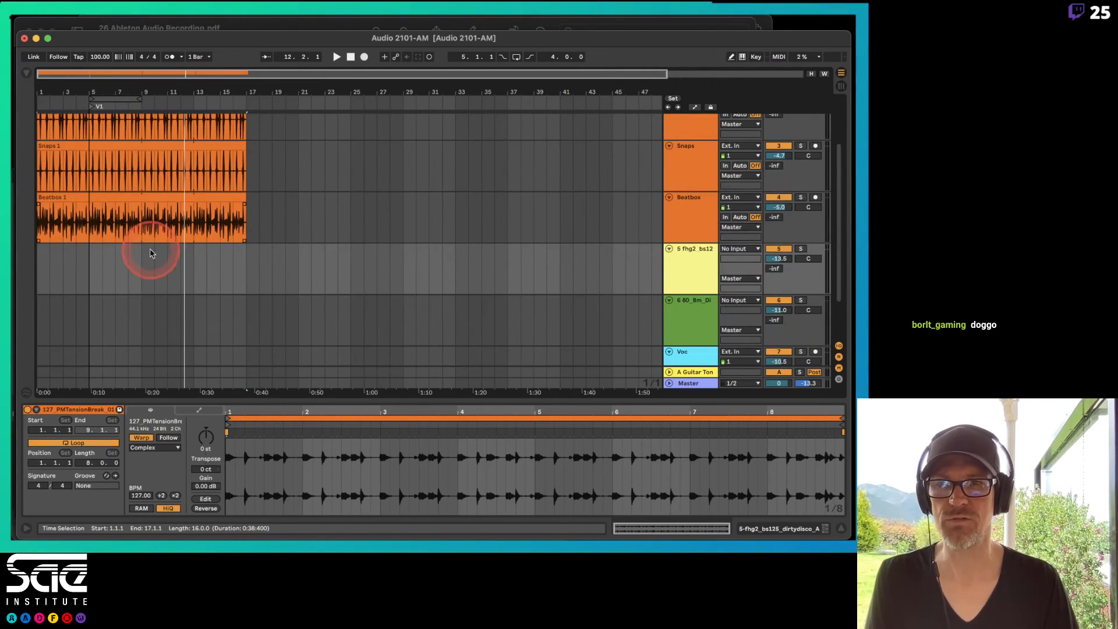
click(142, 272)
key(super+v)
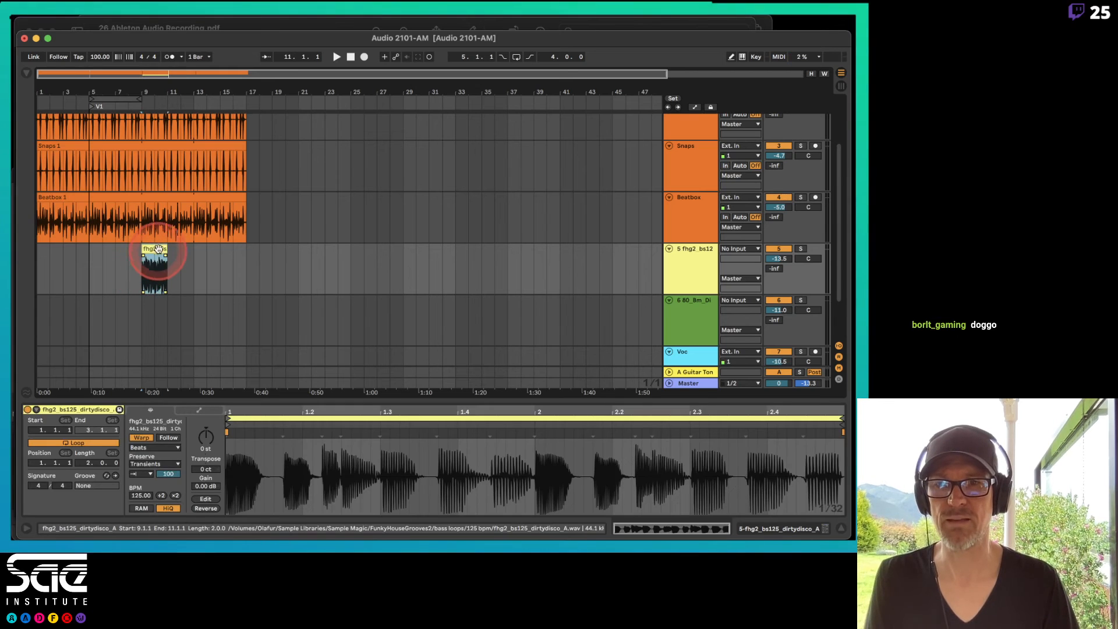
Extend the fhg2_bs125 bass clip in the arrangement to bar 17, in line with the end of the orange clips.
drag(165, 246, 240, 248)
drag(201, 86, 292, 87)
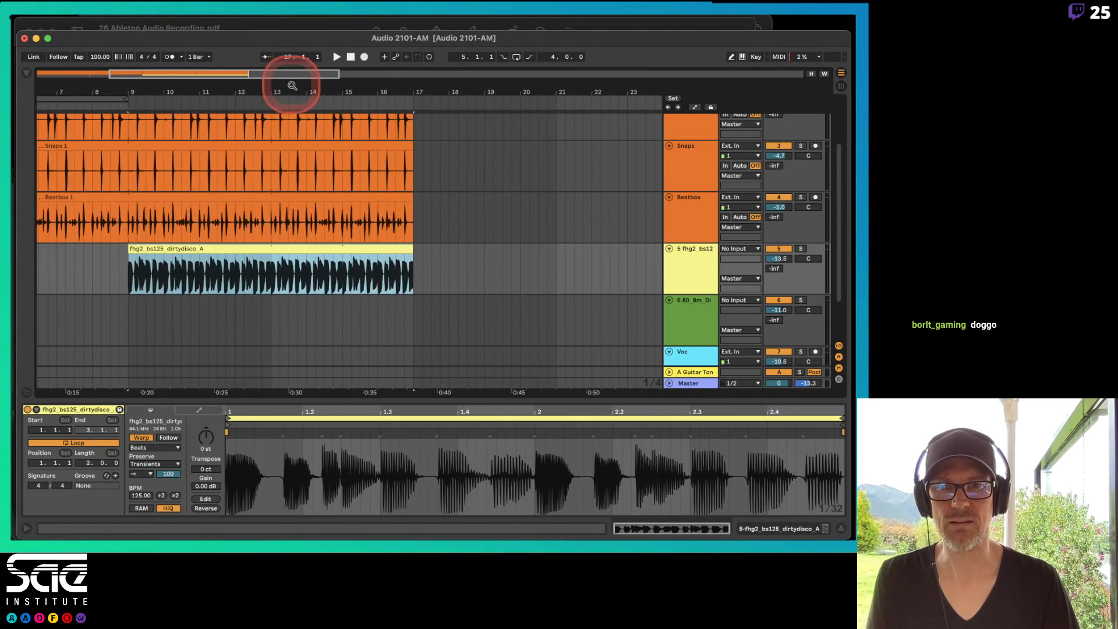
mouse_move(413, 250)
mouse_down()
mouse_move(327, 253)
mouse_move(399, 251)
mouse_up()
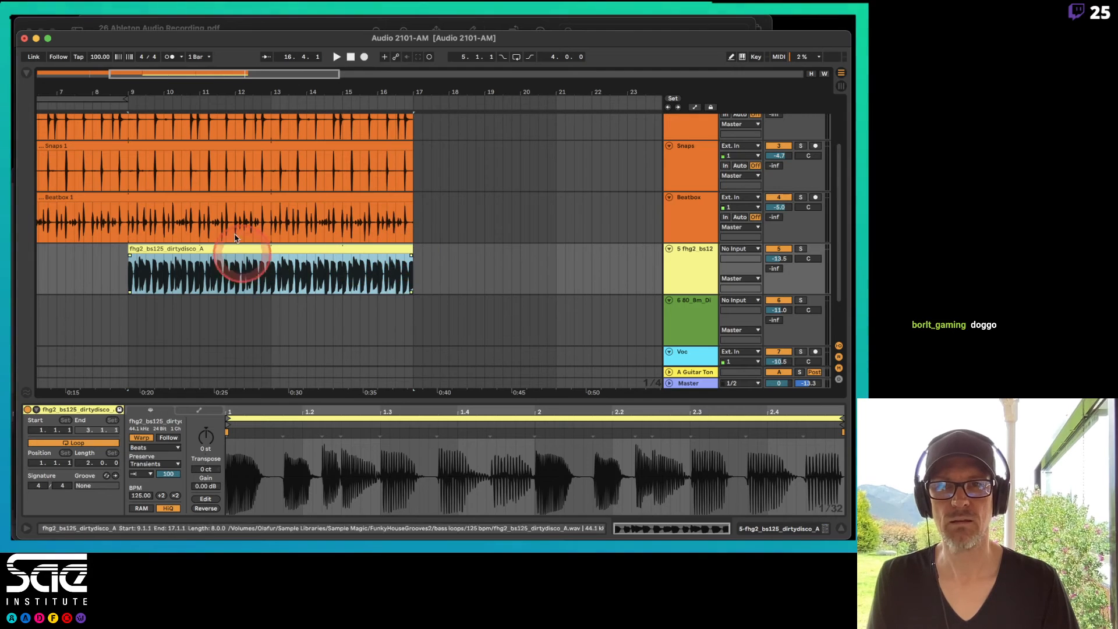
drag(202, 95, 336, 68)
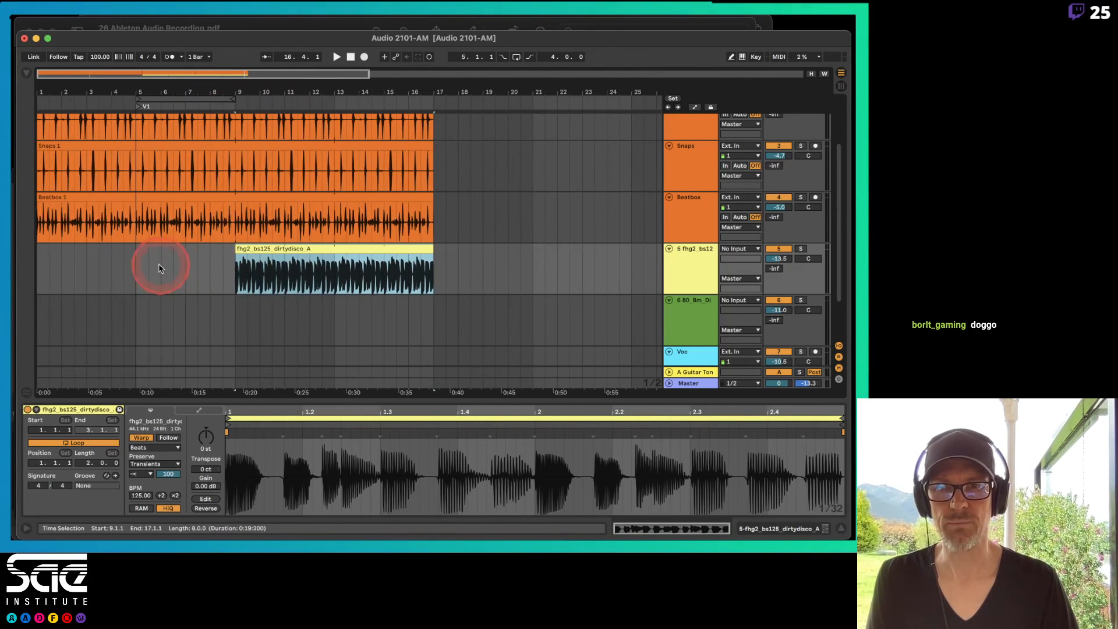
Play the arrangement from bar 5 to hear the bass clip enter.
click(138, 272)
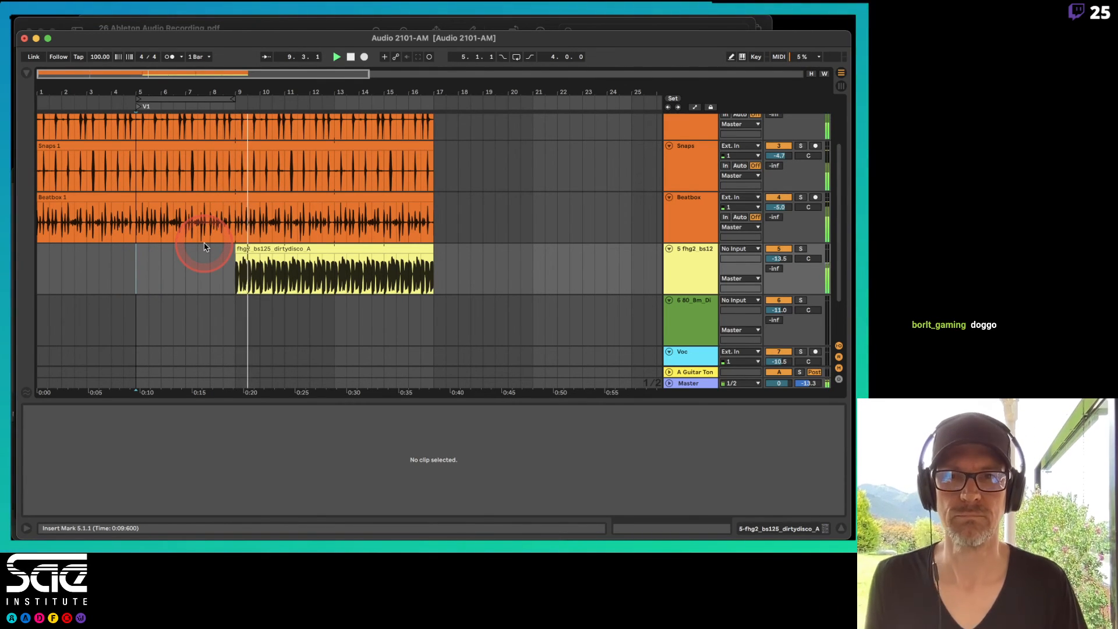
key(Tab)
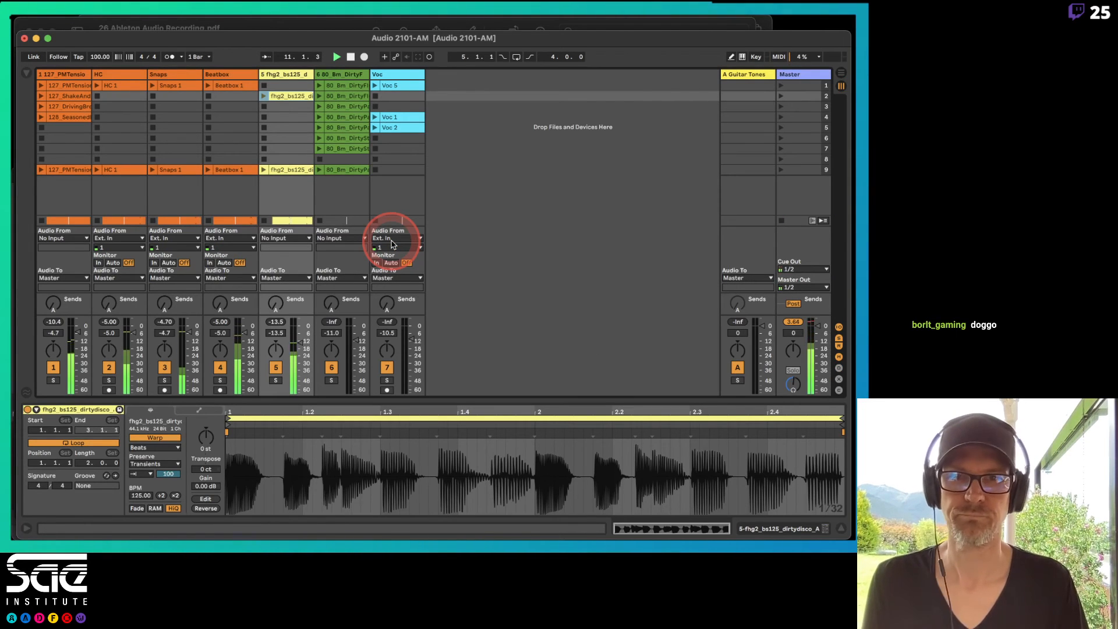
key(Tab)
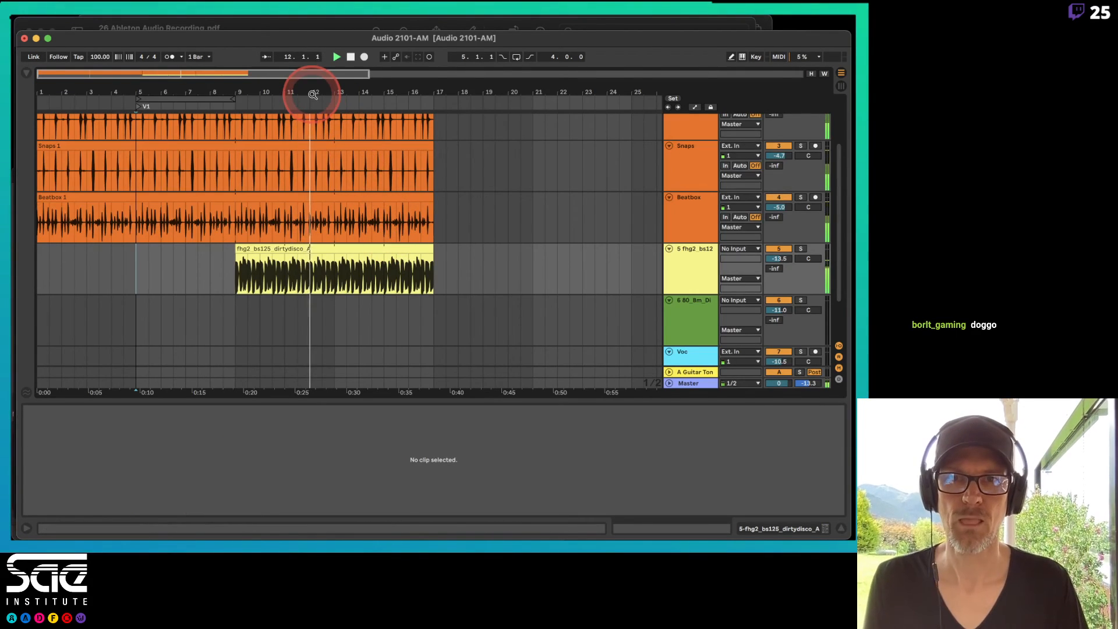
Delete bar 12 from the clips on tracks 1 to 4 to create a one-bar break before bar 13.
drag(313, 95, 361, 285)
key(Delete)
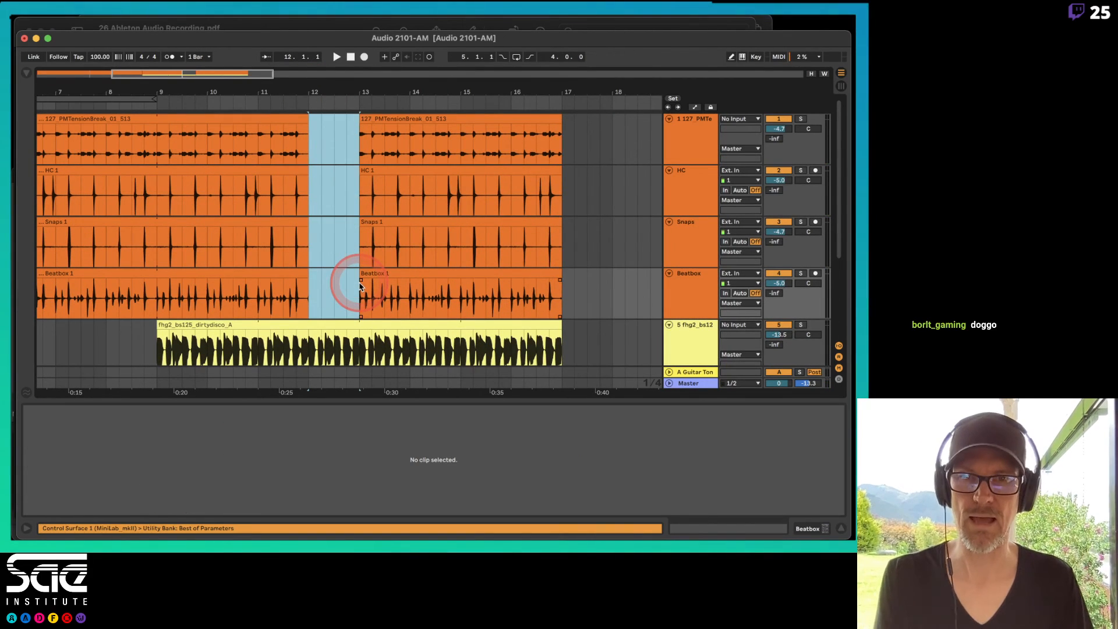
click(322, 139)
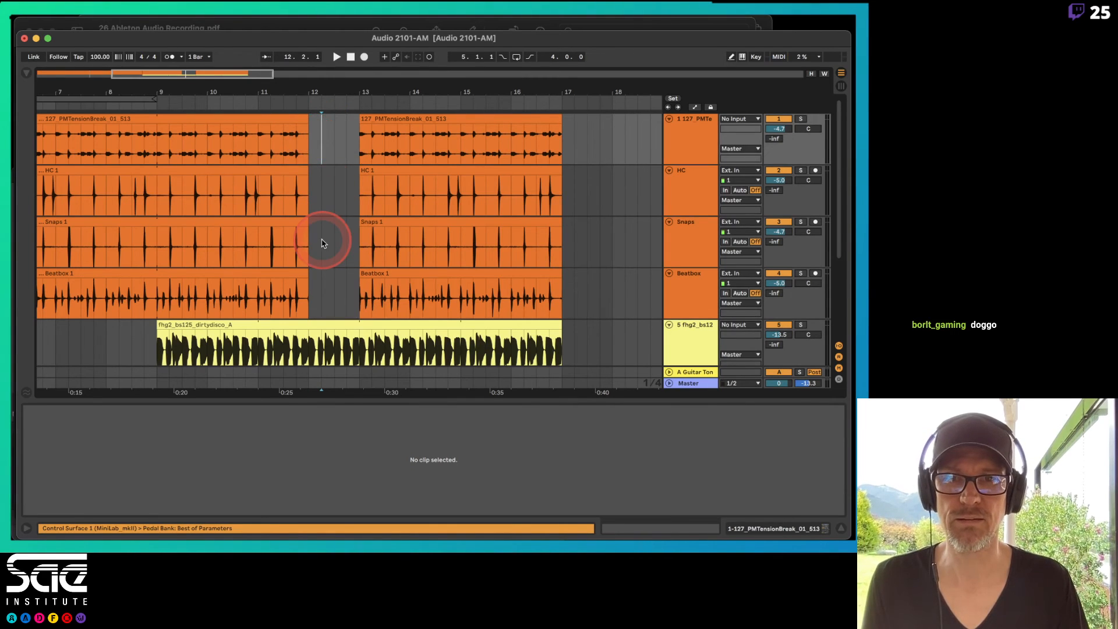
Copy the scene 9 flute clip into the arrangement at bar 13 on track 6 and extend it to bar 17.
scroll(322, 240, down, 3)
key(Tab)
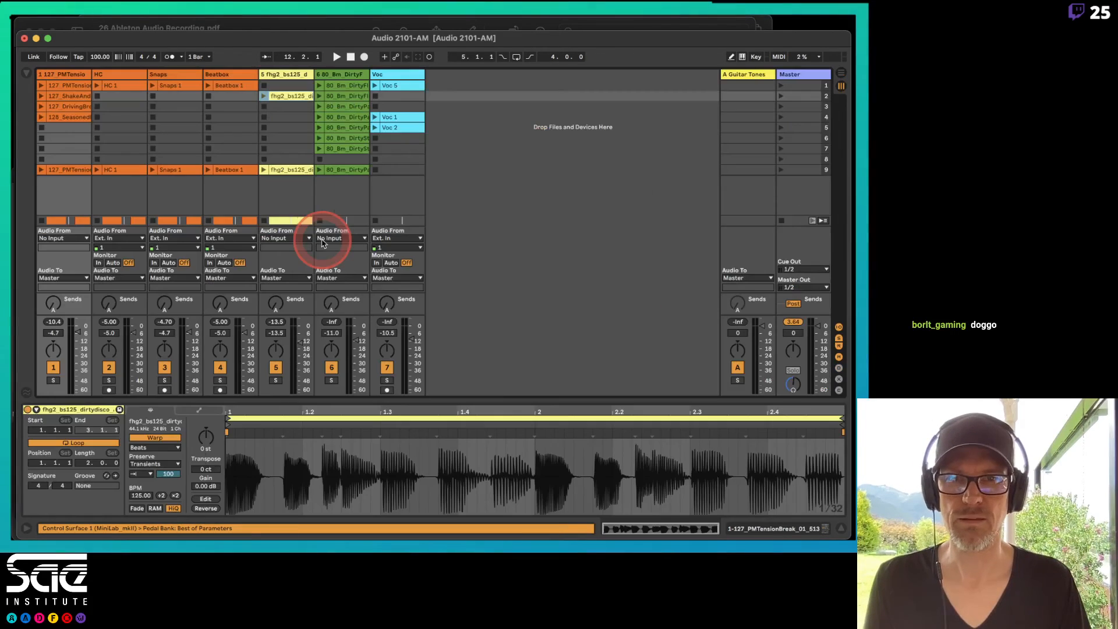
click(281, 172)
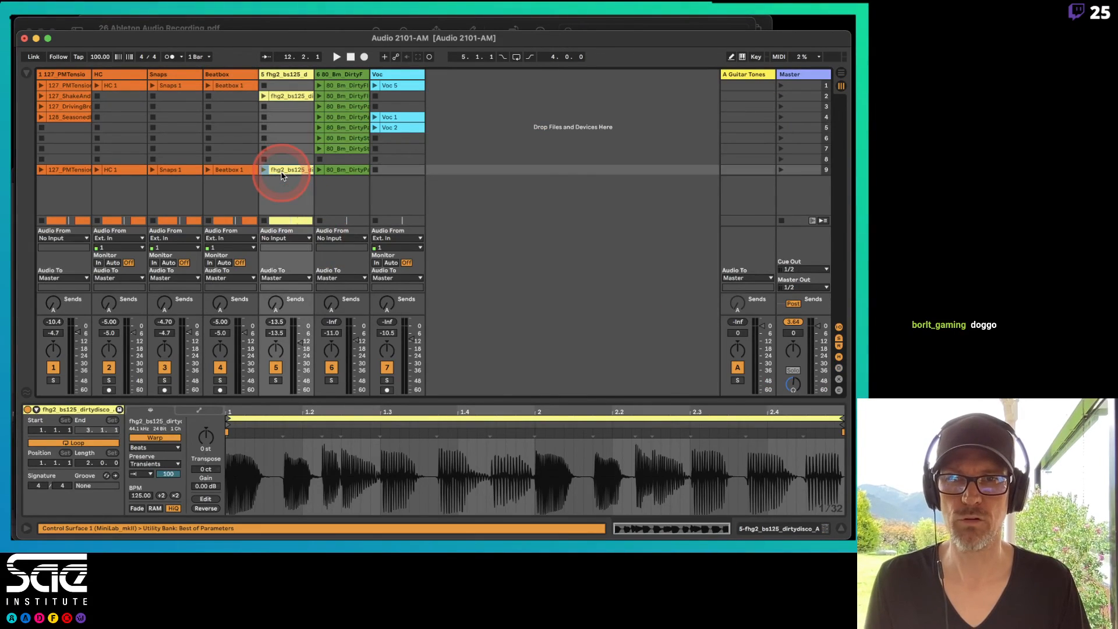
click(356, 171)
key(Tab)
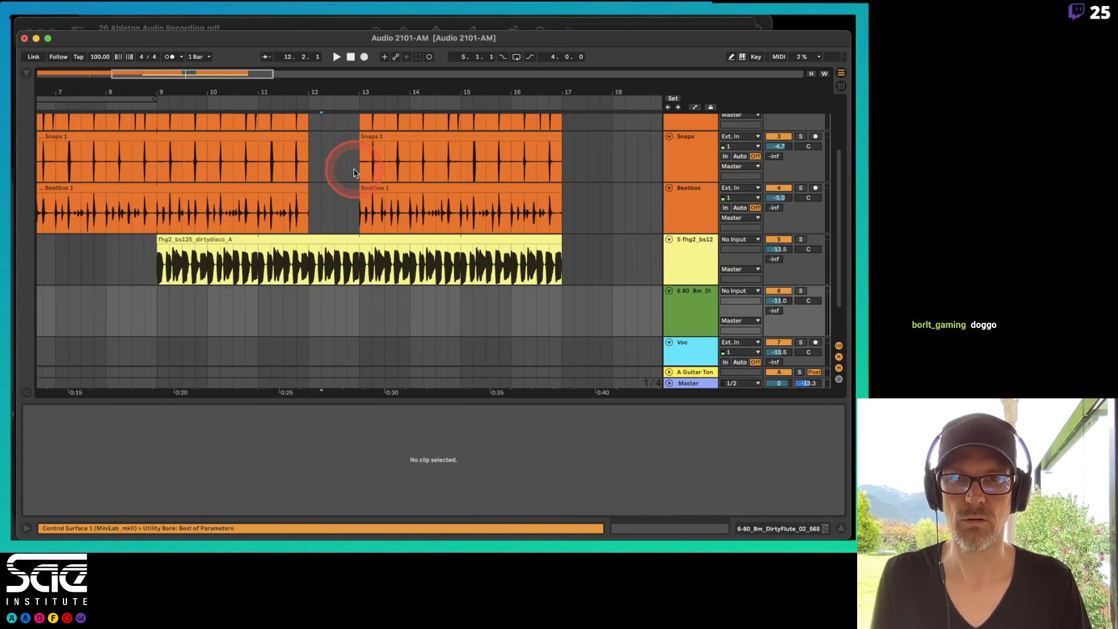
click(342, 311)
key(super+v)
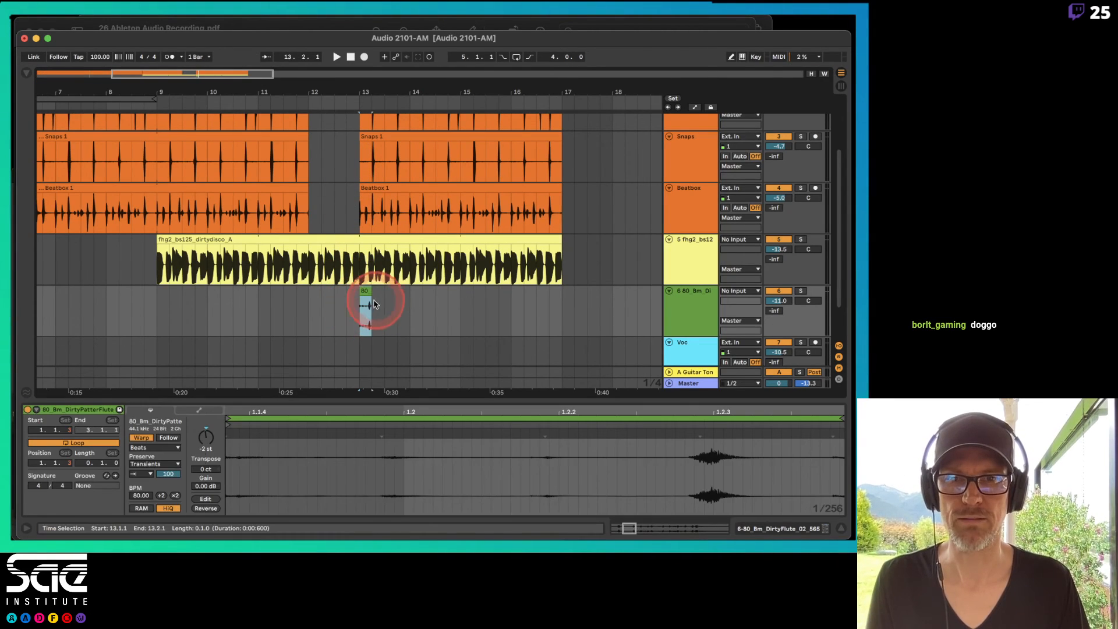
drag(368, 300, 559, 298)
scroll(396, 236, down, 2)
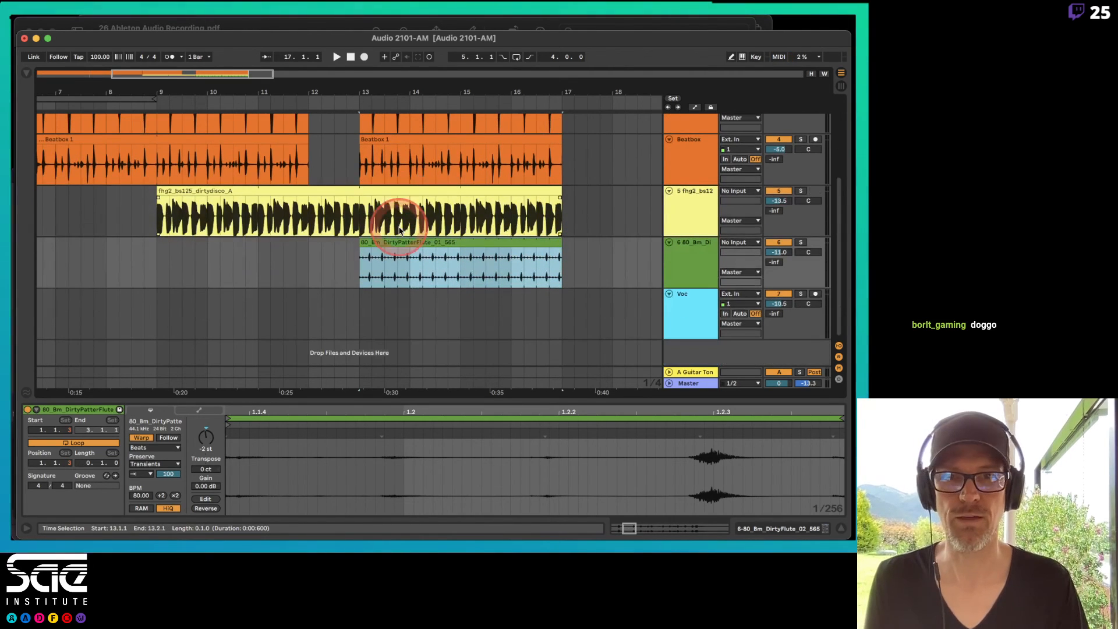
Rename the green 80_Bm_DirtyF track to Flute and duplicate the track.
key(Tab)
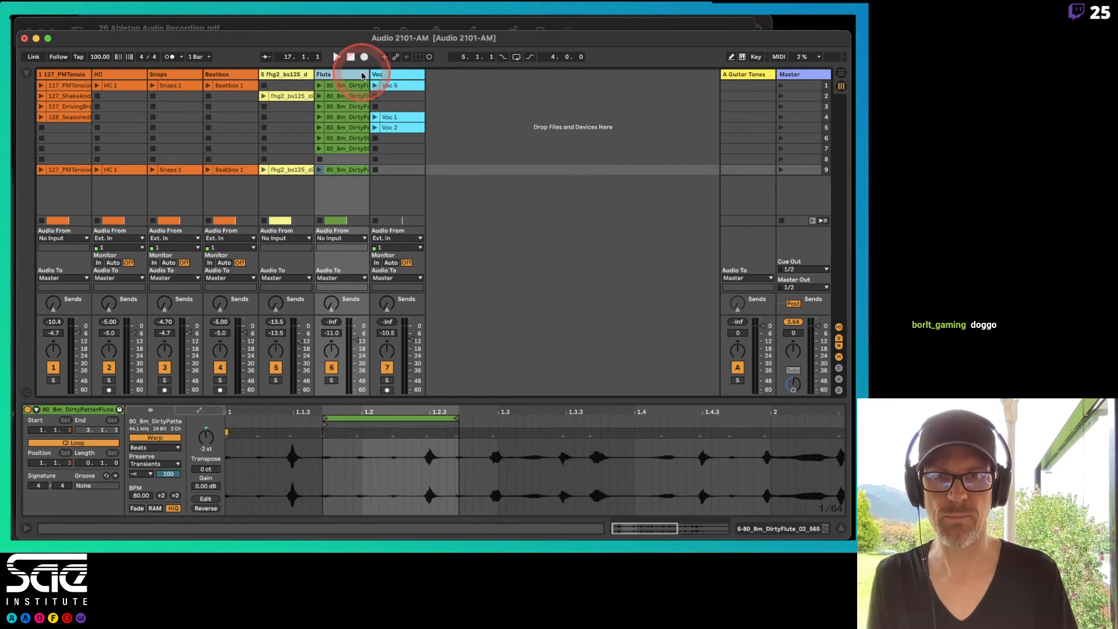
key(Return)
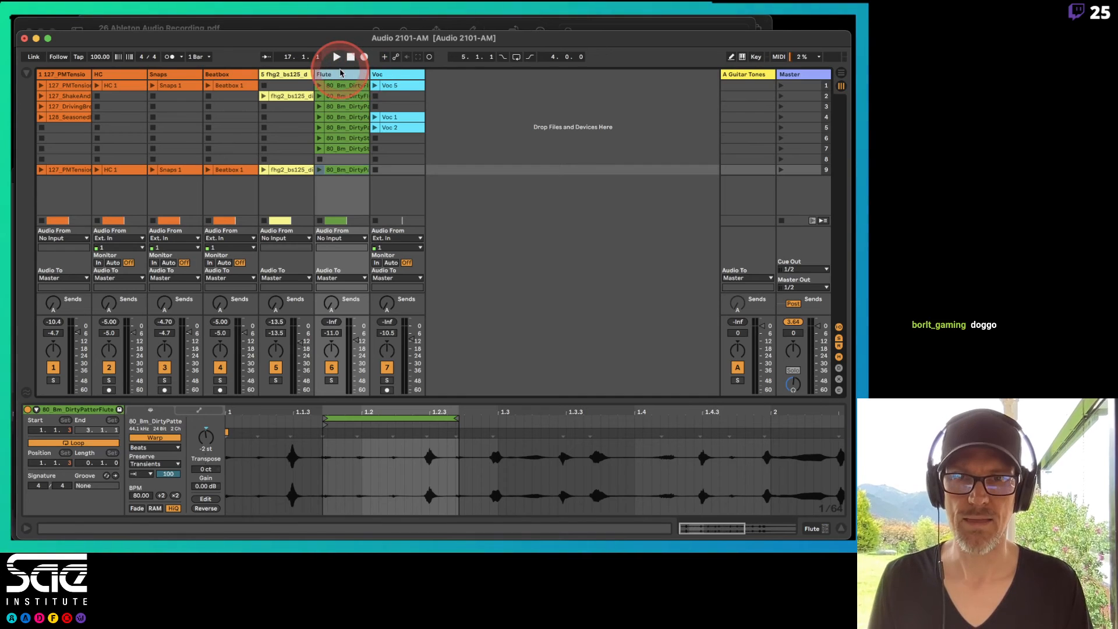
key(super+d)
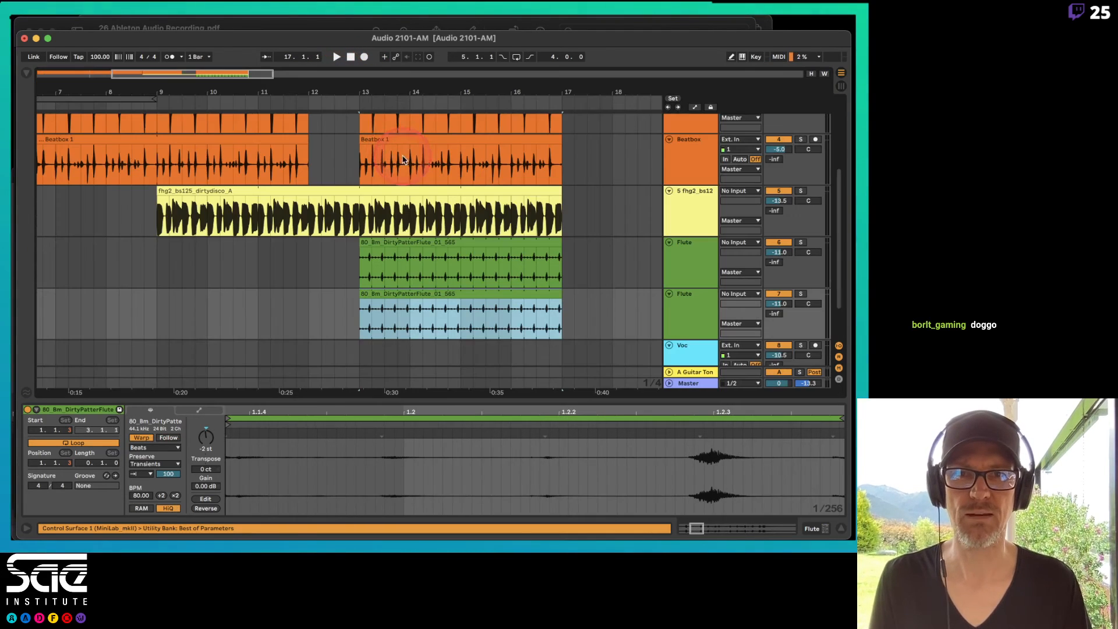
Delete the arrangement clip on the duplicated Flute track and return to Session View.
key(Tab)
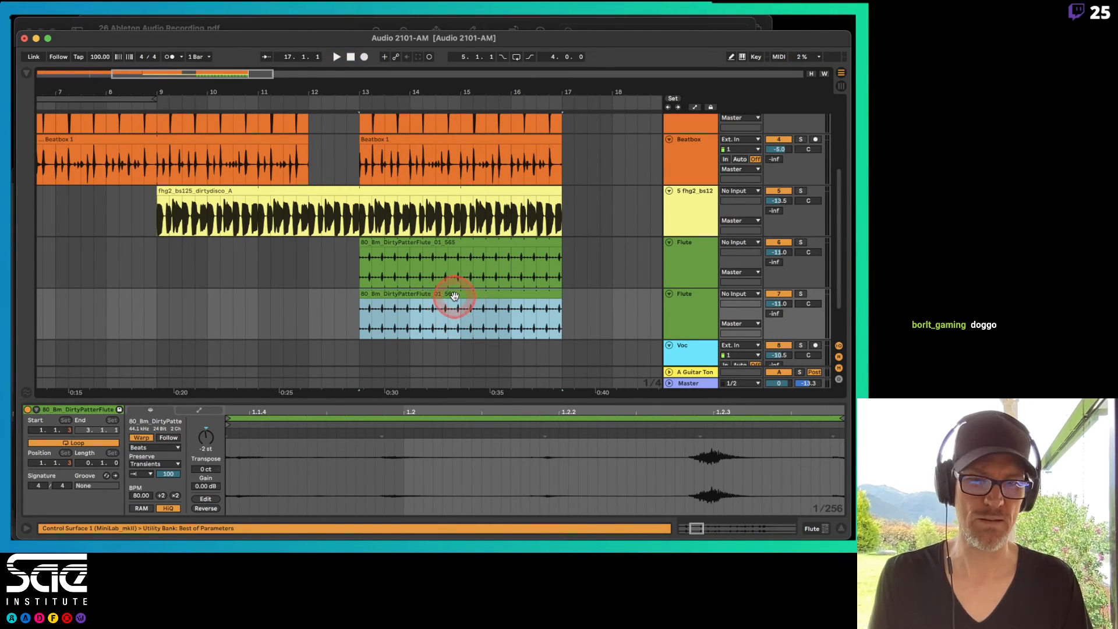
key(Delete)
key(Tab)
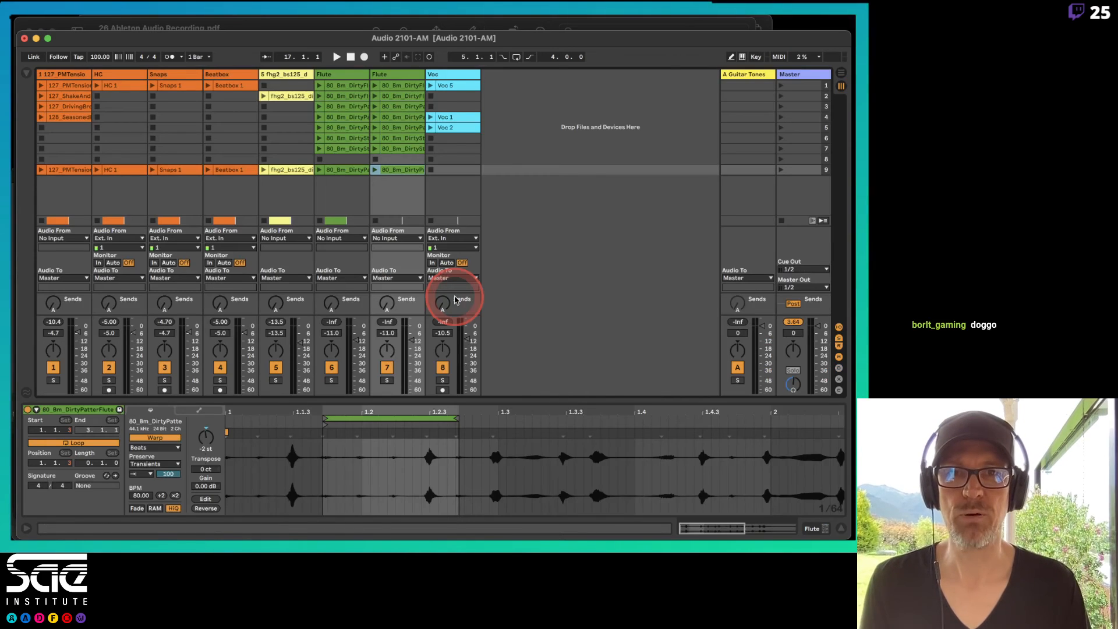
Copy the scene 2 DirtyFlute_03 clip from the second Flute track into the arrangement at bar 15 on track 7.
click(404, 110)
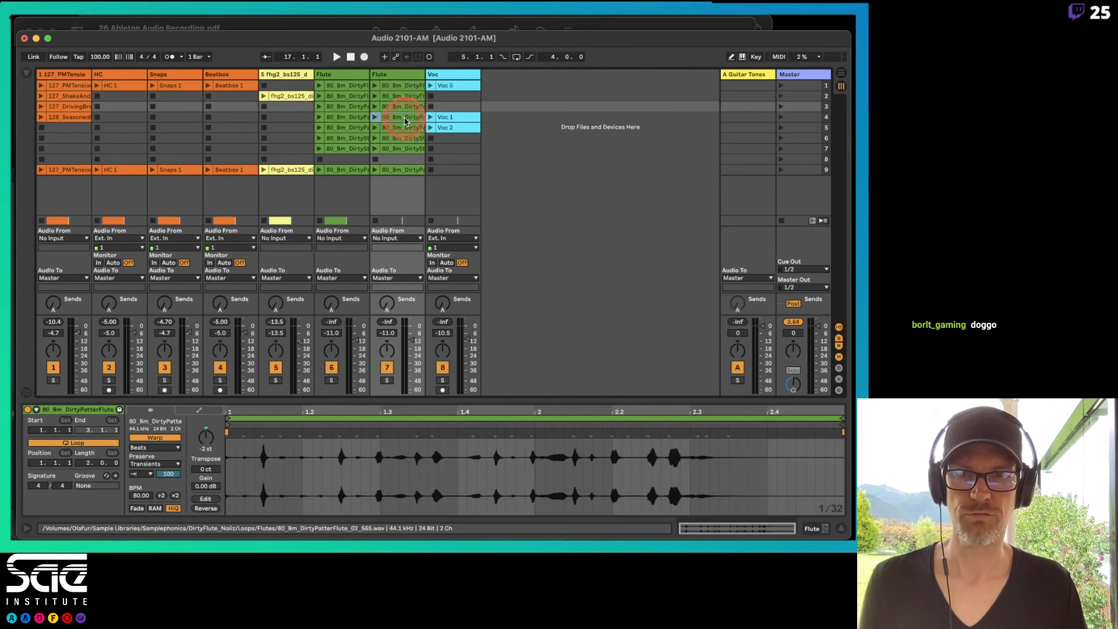
click(405, 170)
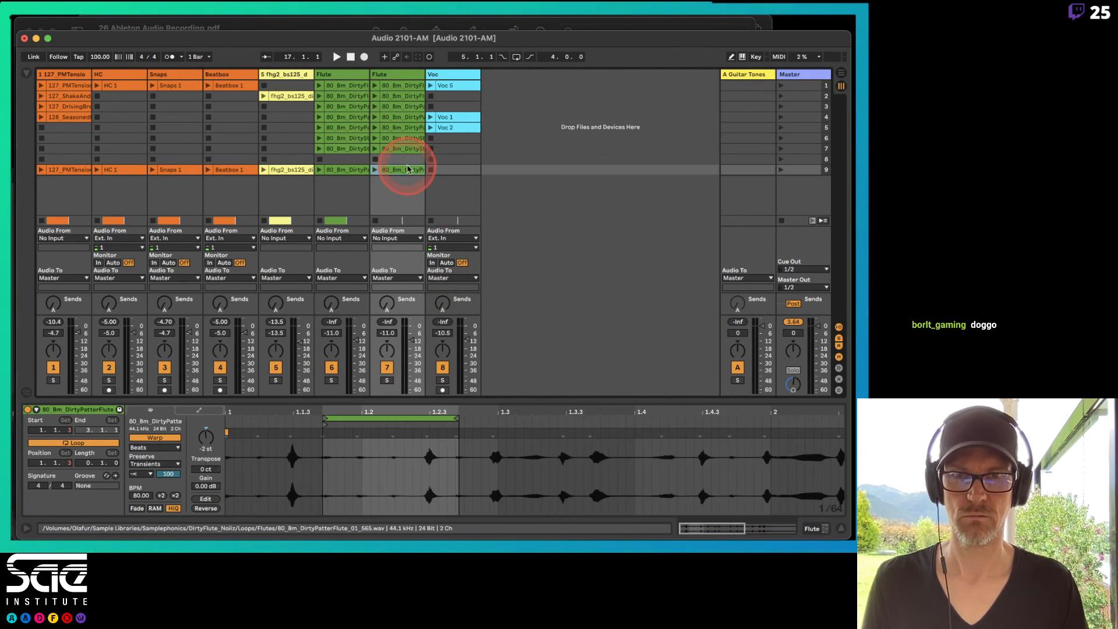
click(400, 130)
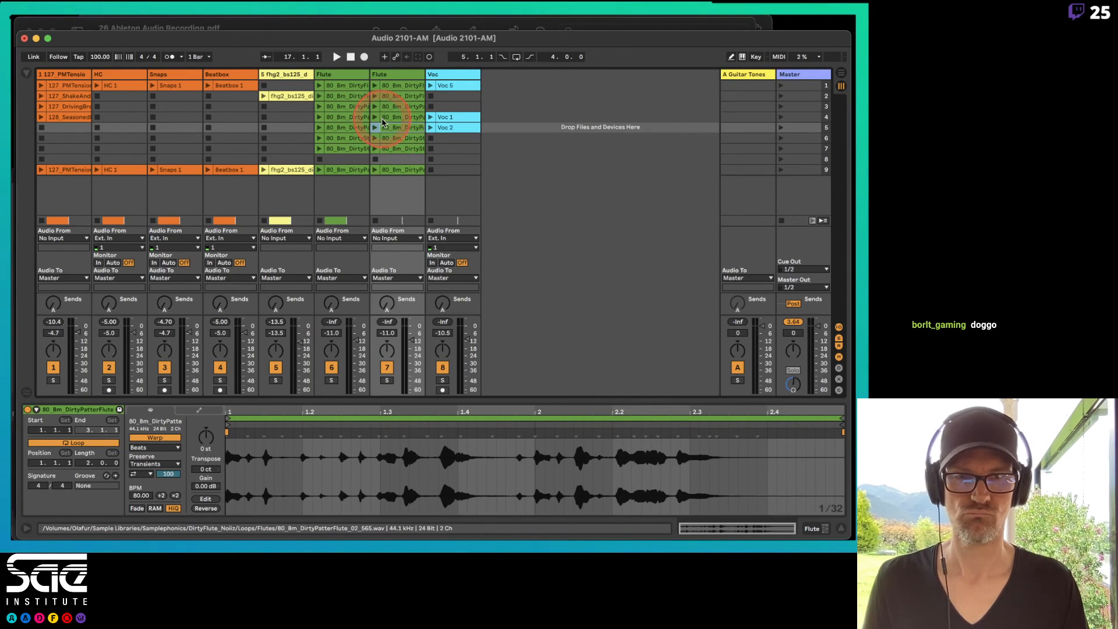
click(400, 119)
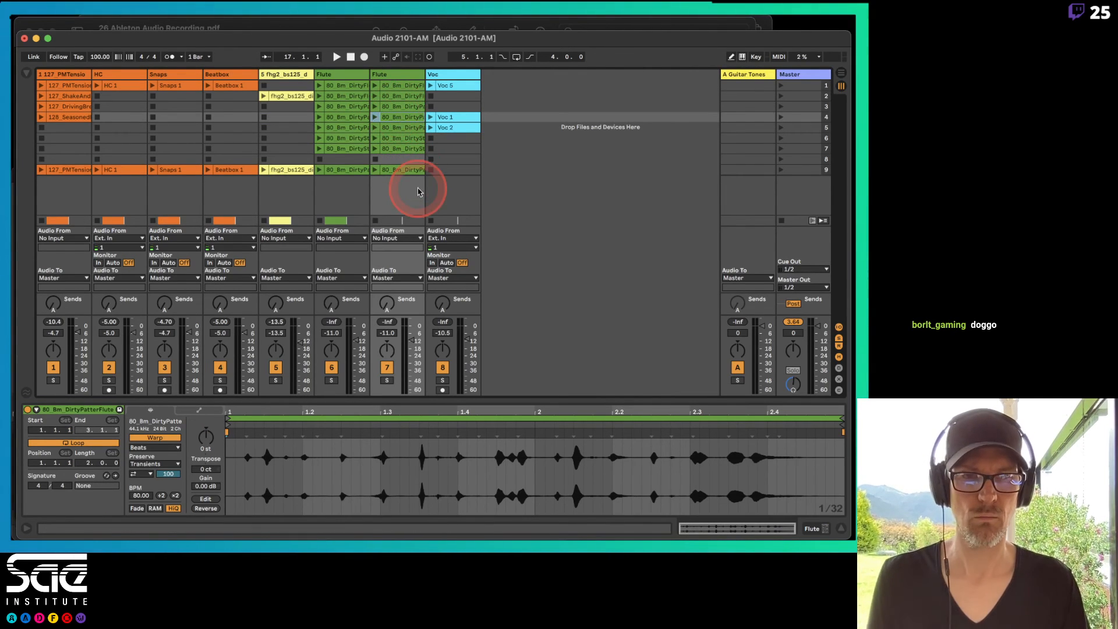
click(413, 107)
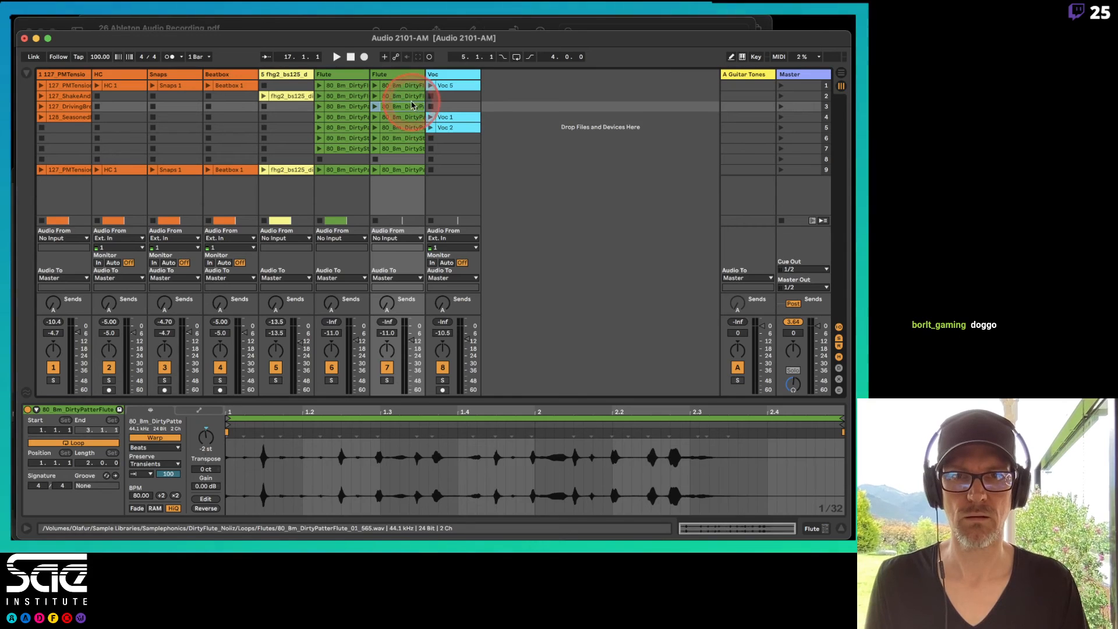
click(411, 98)
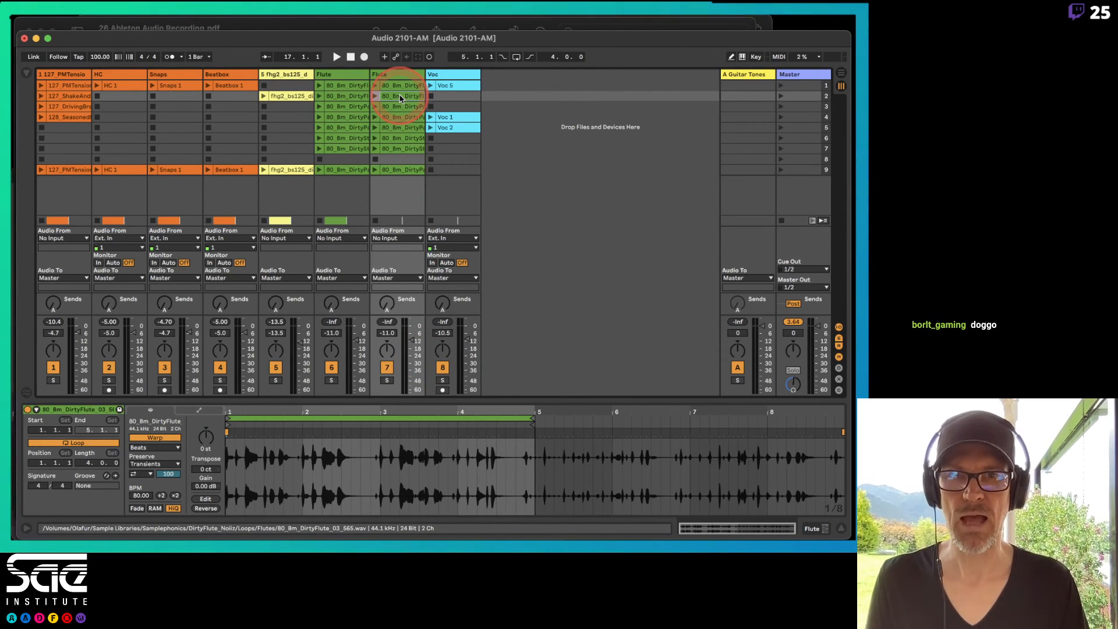
key(Tab)
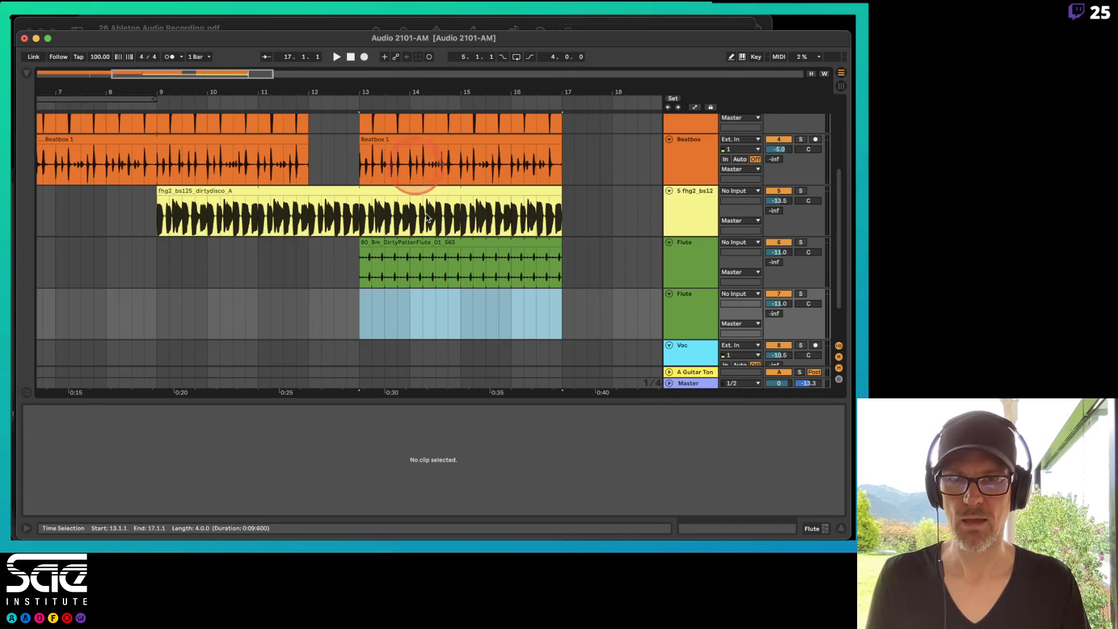
click(458, 312)
key(super+v)
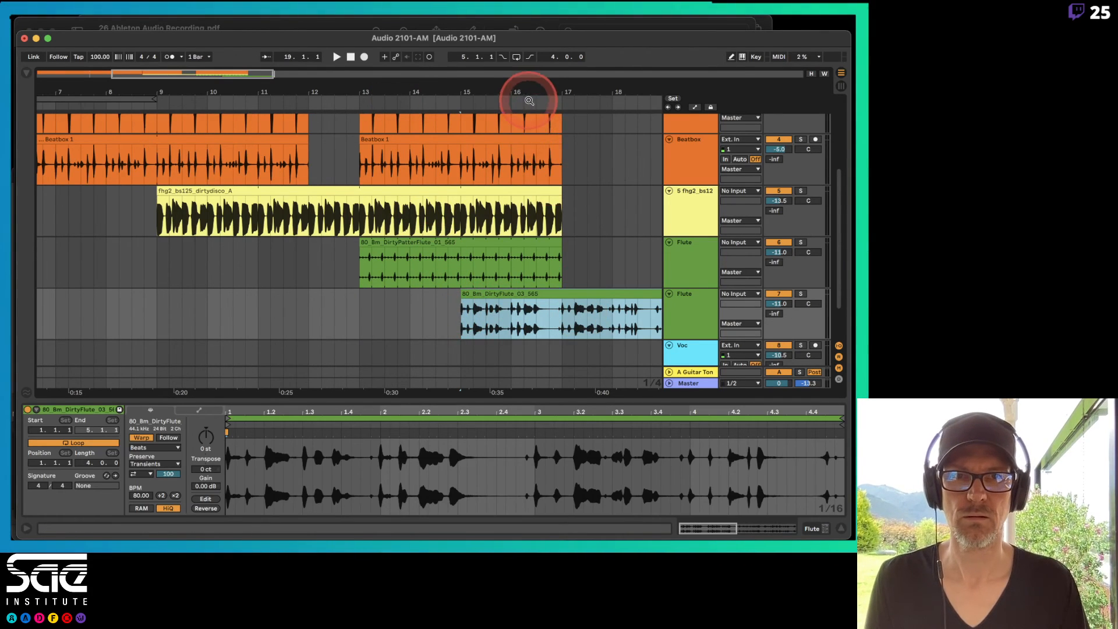
Extend the bar 13 clips on tracks 1 to 4 and the bass and pattern flute clips to bar 19.
drag(529, 101, 290, 102)
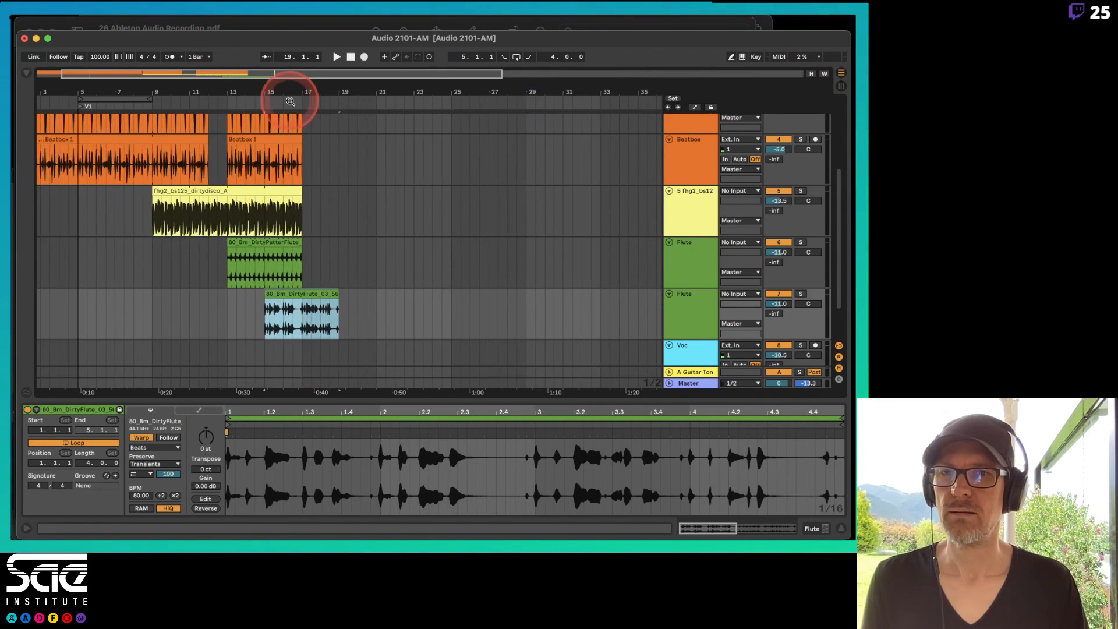
scroll(309, 175, up, 5)
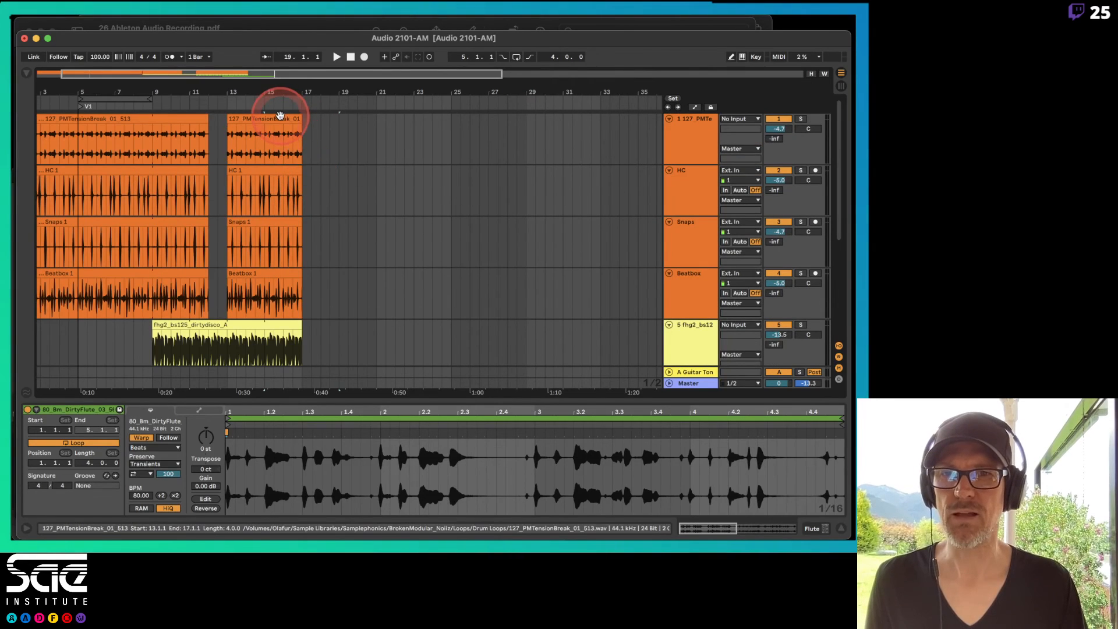
click(280, 115)
shift+click(286, 171)
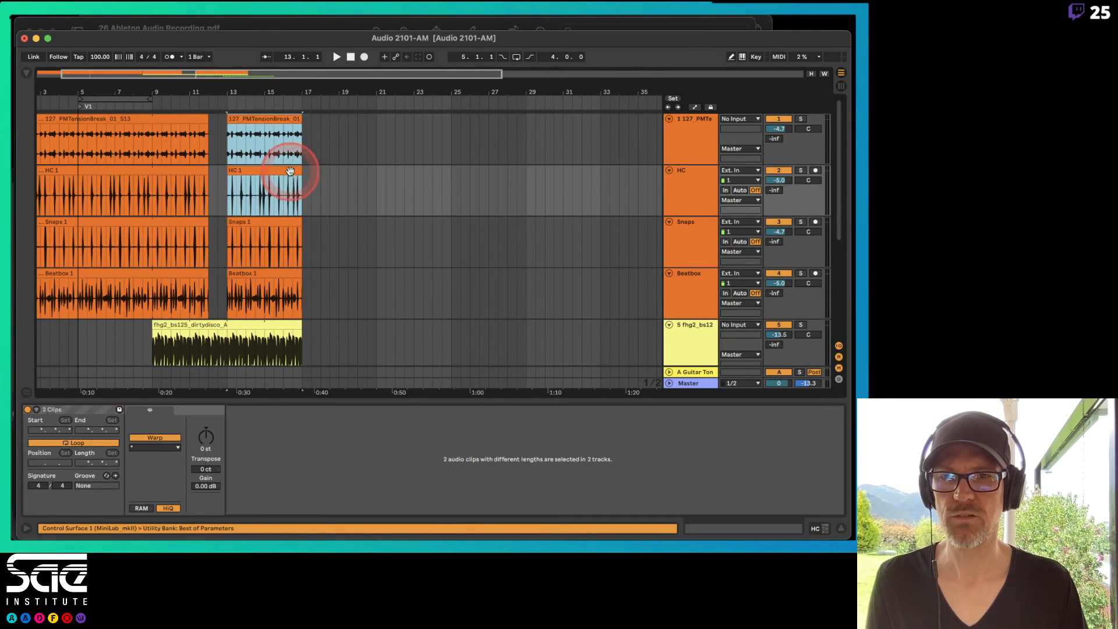
shift+click(280, 222)
shift+click(282, 274)
scroll(360, 265, right, 3)
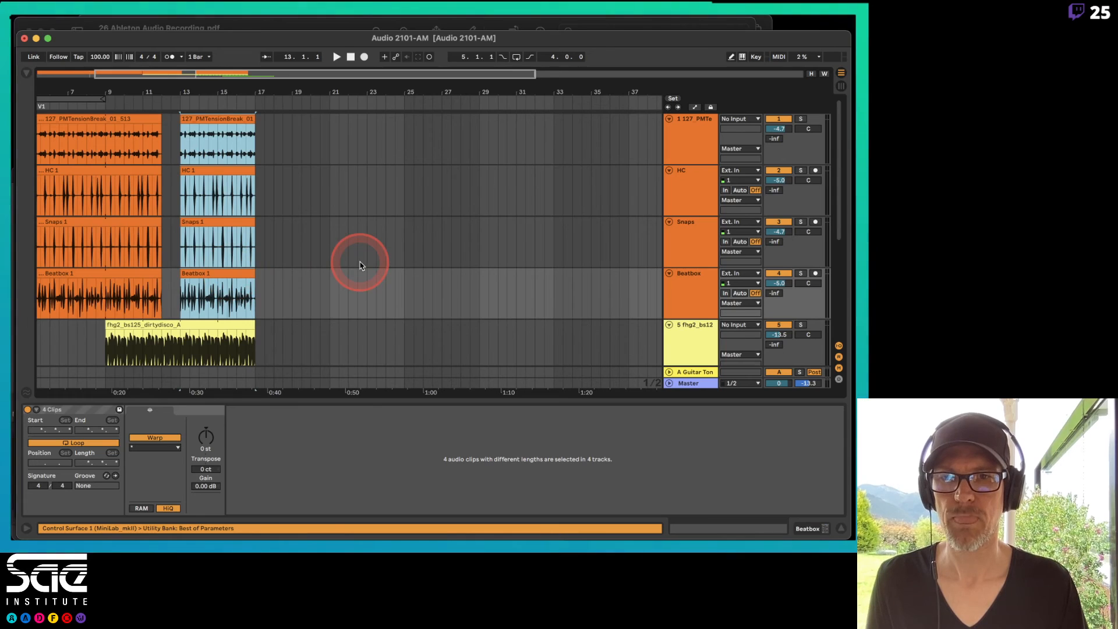
scroll(326, 263, down, 3)
shift+click(212, 254)
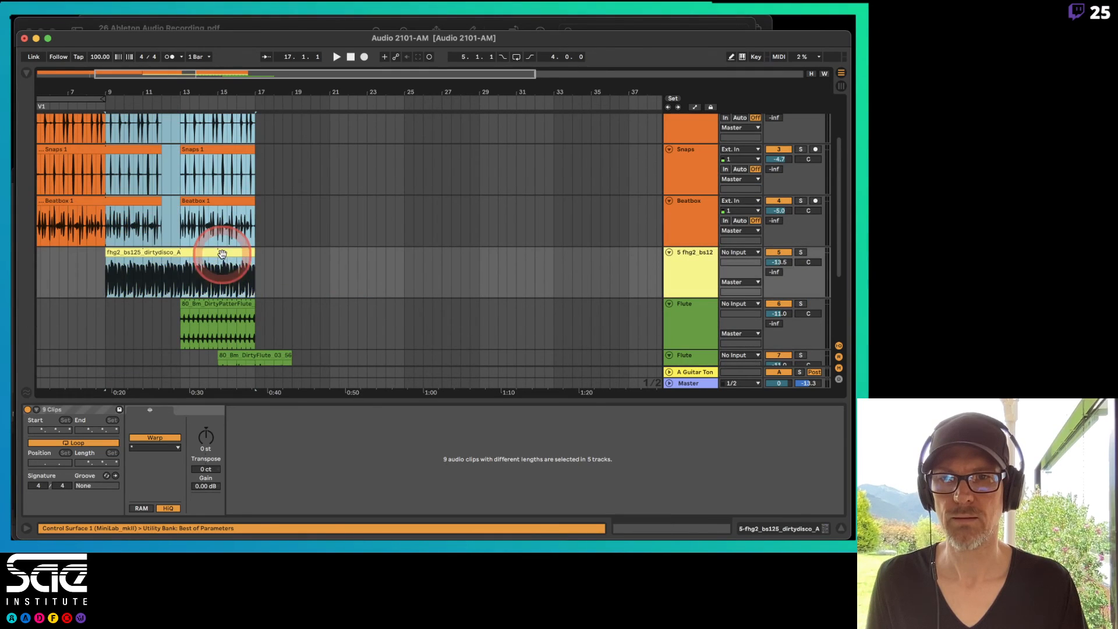
shift+click(231, 305)
drag(252, 307, 289, 305)
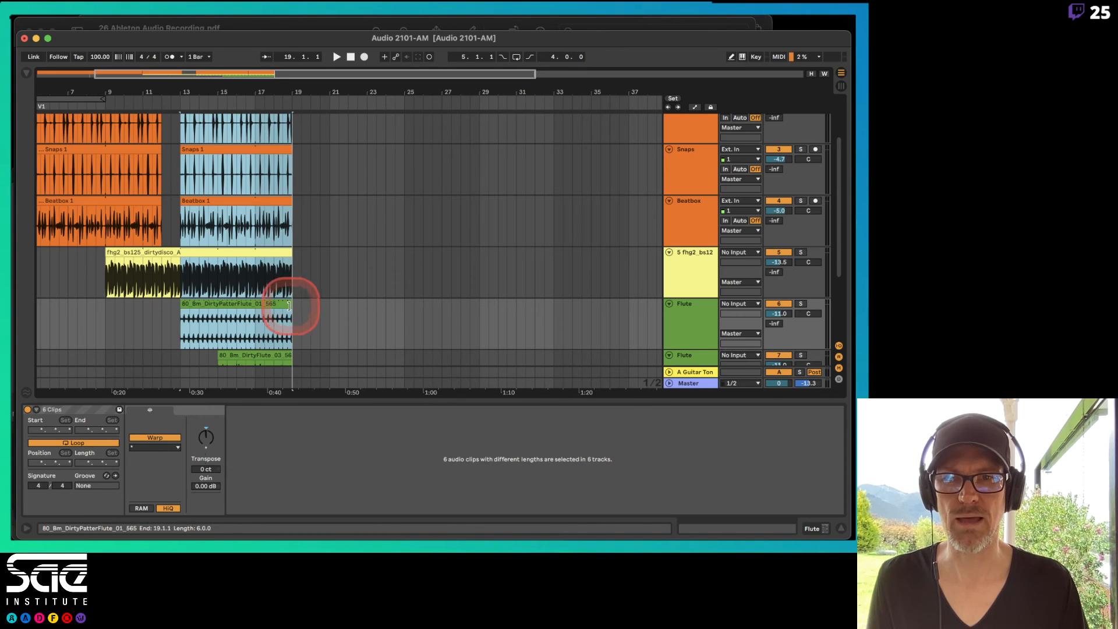
Play the arrangement from bar 9 to check the break and the entry of the flute.
click(105, 325)
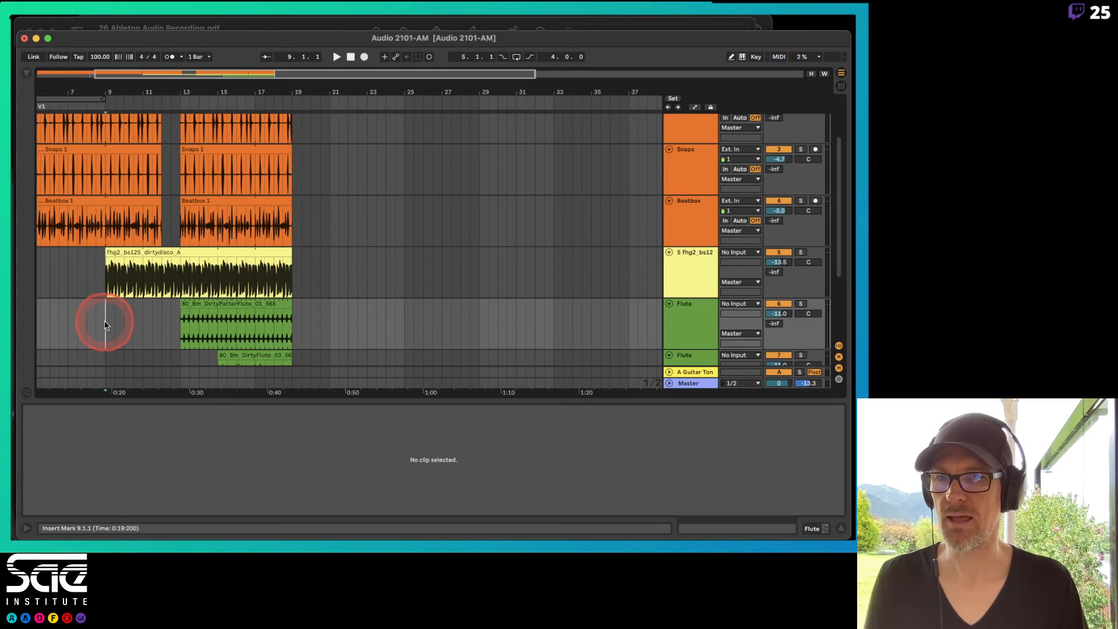
key(space)
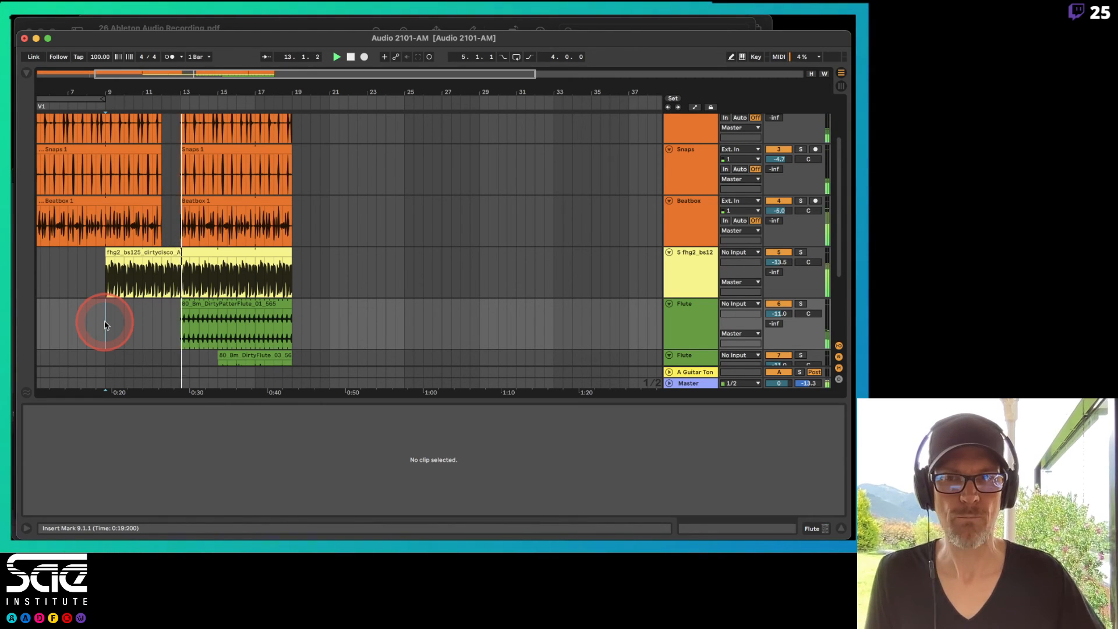
scroll(342, 291, up, 3)
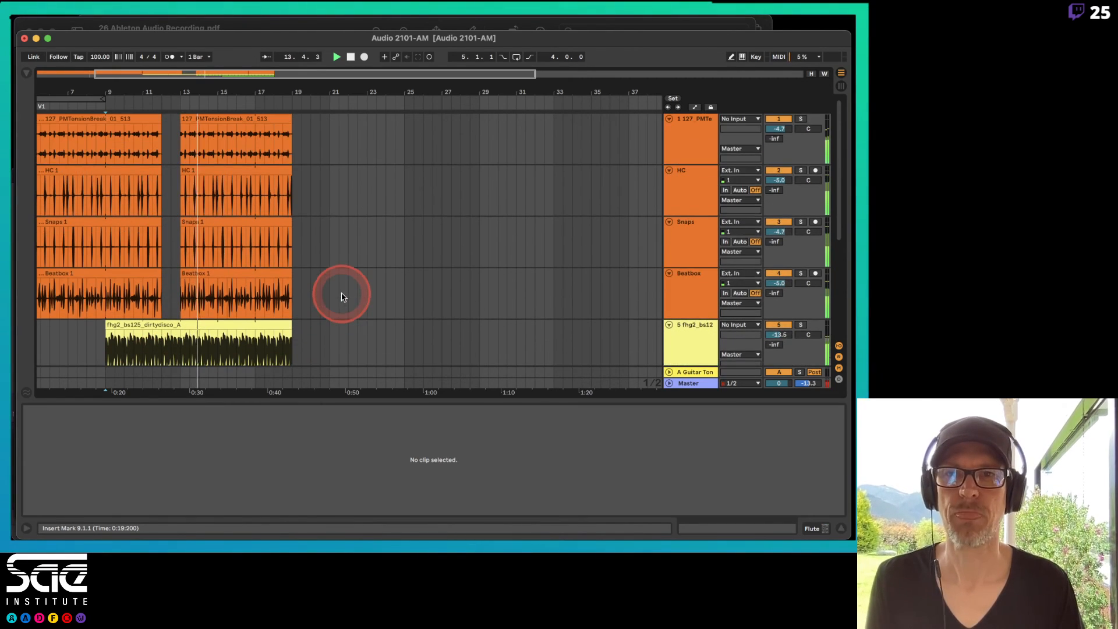
Replace the track 1 drum clip at bar 13 with the 128_SeasonedBreak_01_513 clip from scene 4.
click(246, 116)
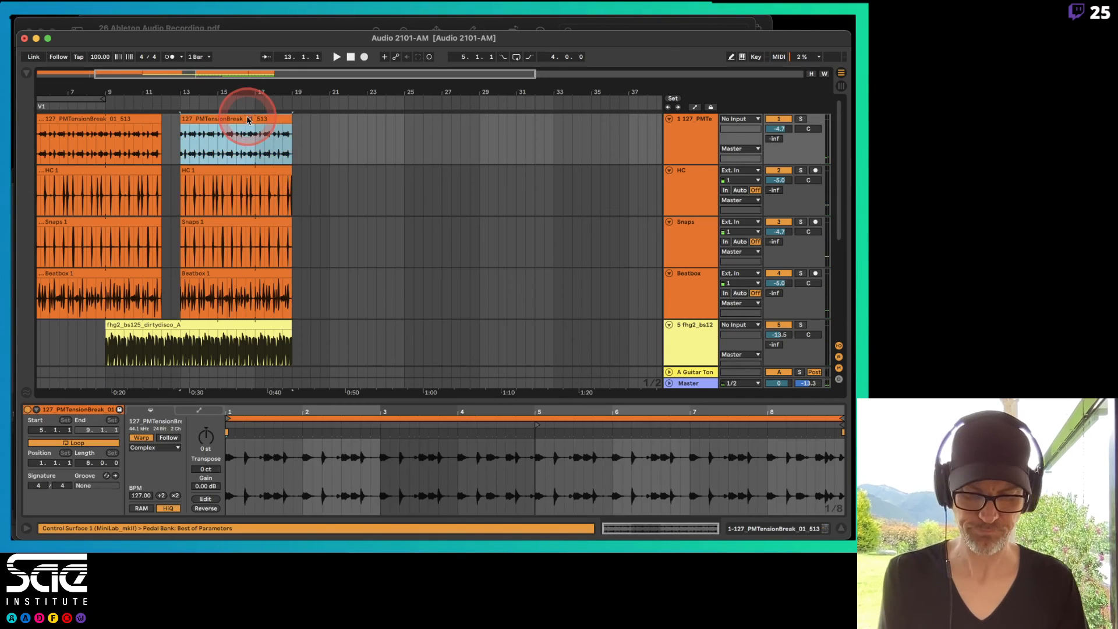
key(Tab)
click(69, 117)
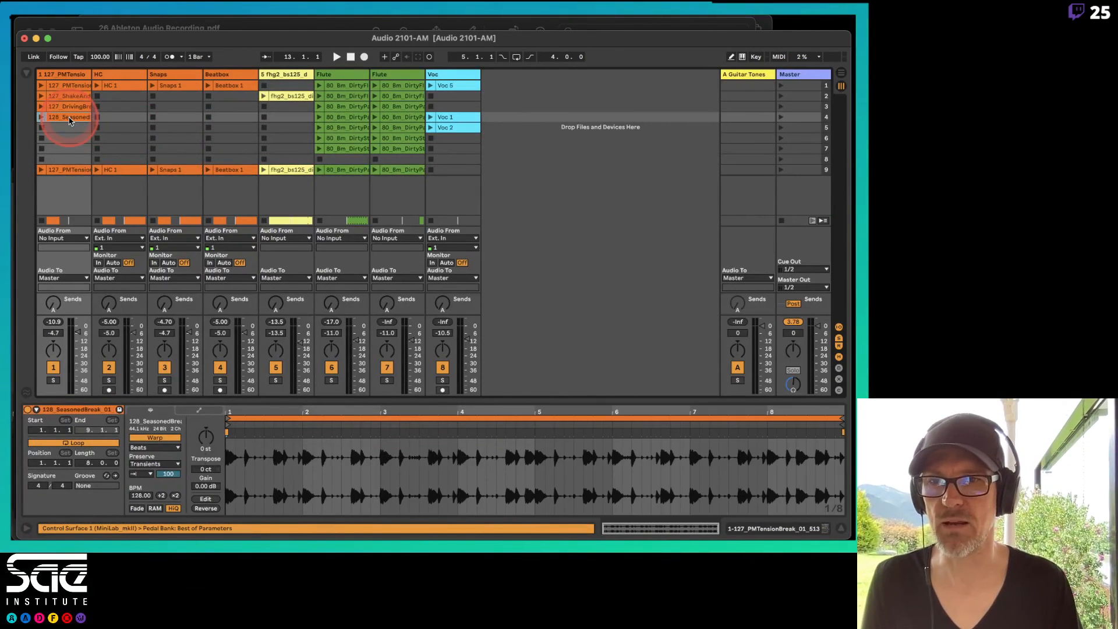
key(Tab)
click(206, 119)
key(super+v)
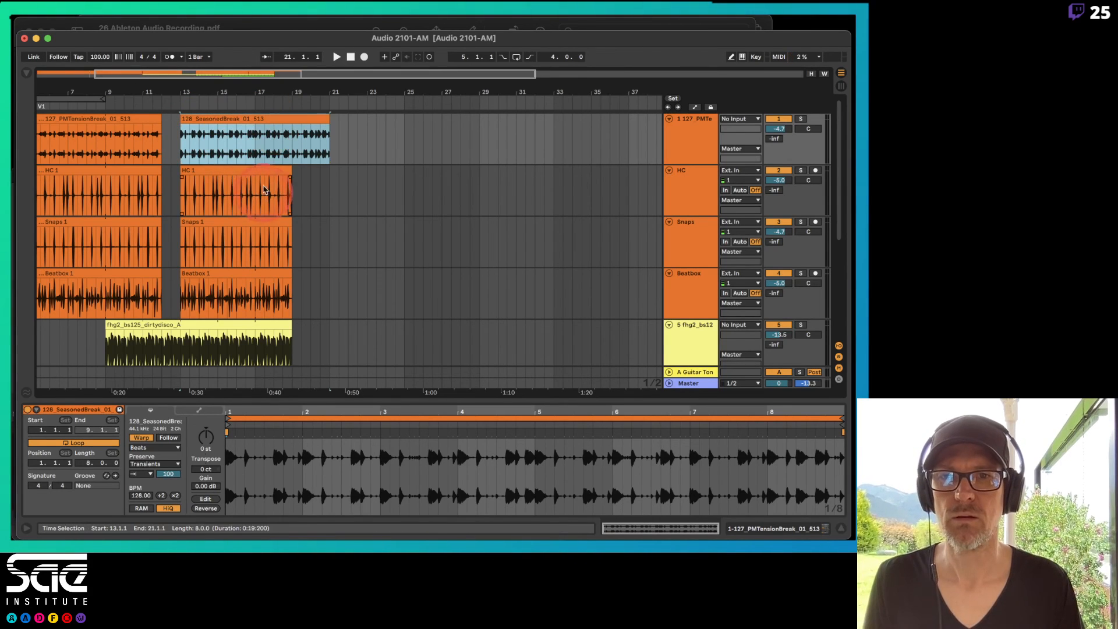
Extend the clips on tracks 2 to 6 to bar 21, level with the new drum clip.
click(288, 192)
scroll(296, 197, down, 2)
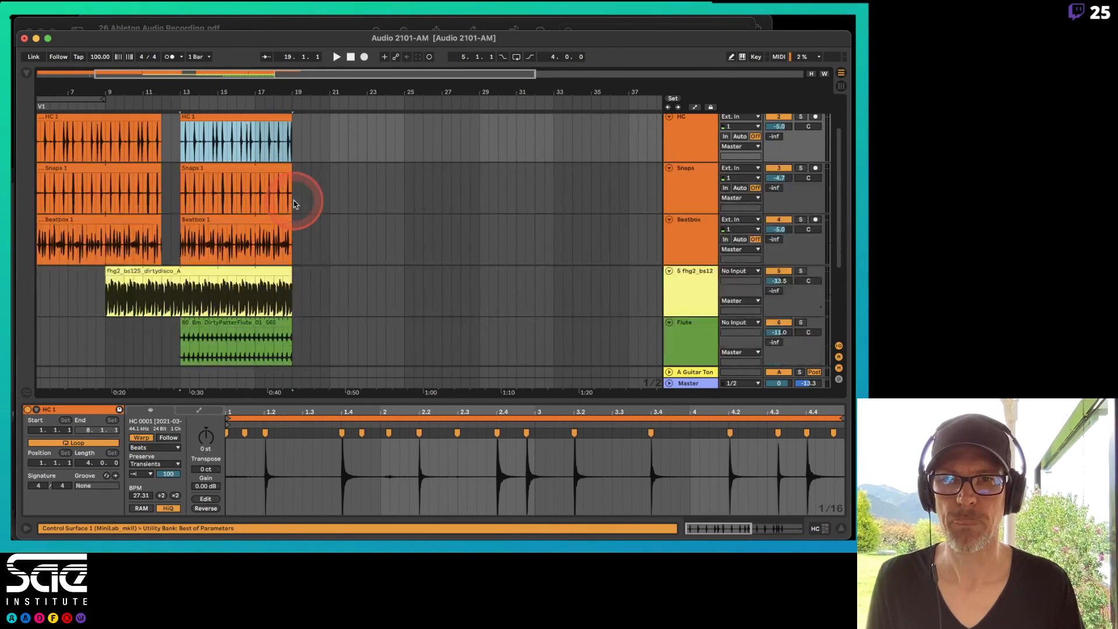
shift+click(269, 324)
drag(289, 323, 329, 323)
scroll(363, 287, up, 2)
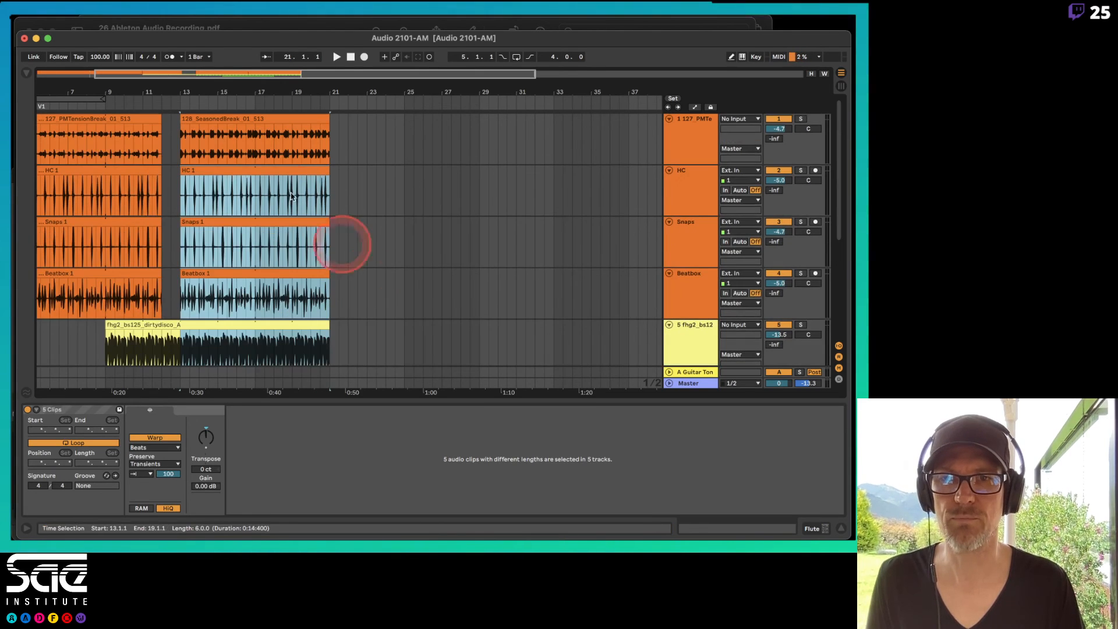
Play the arrangement from bar 12 and shorten the SeasonedBreak clip on track 1 to end at bar 19.
click(166, 136)
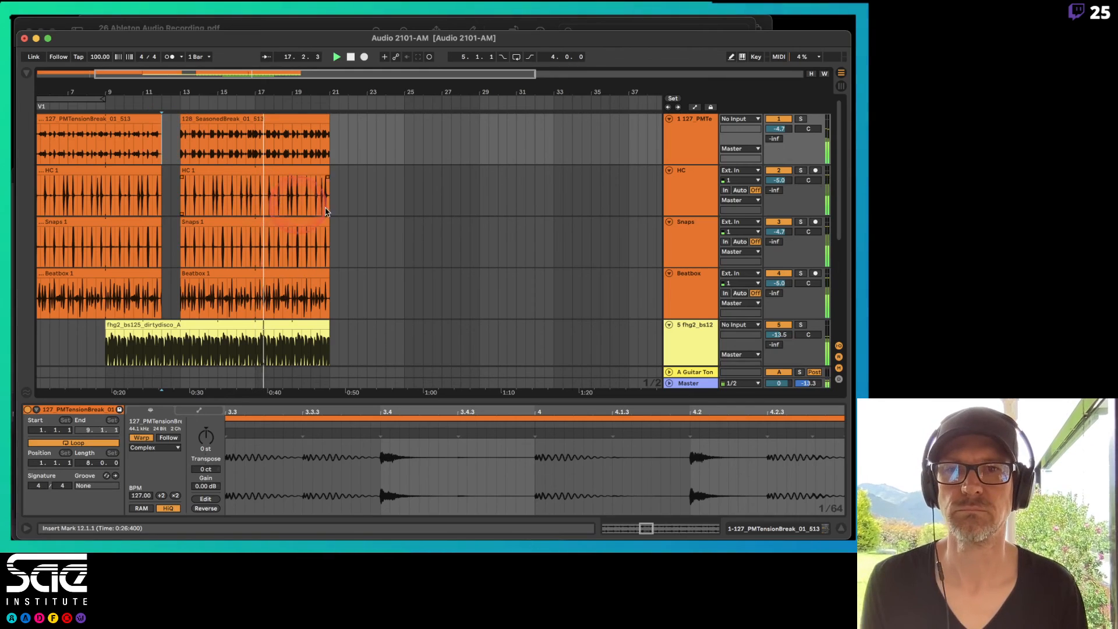
scroll(390, 219, down, 3)
scroll(390, 218, up, 3)
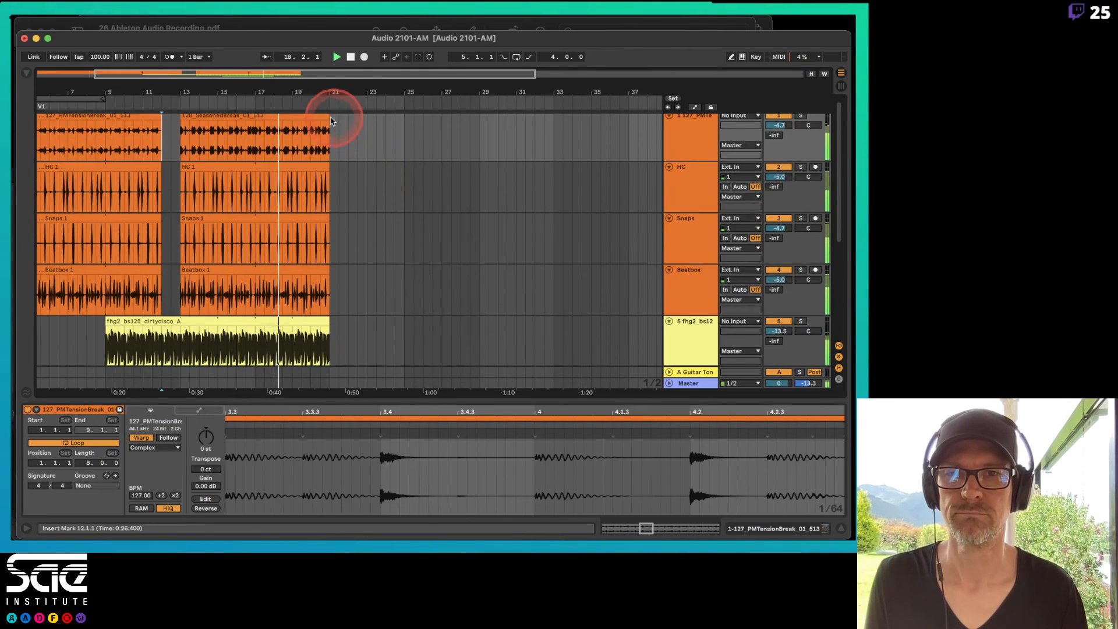
drag(329, 119, 293, 125)
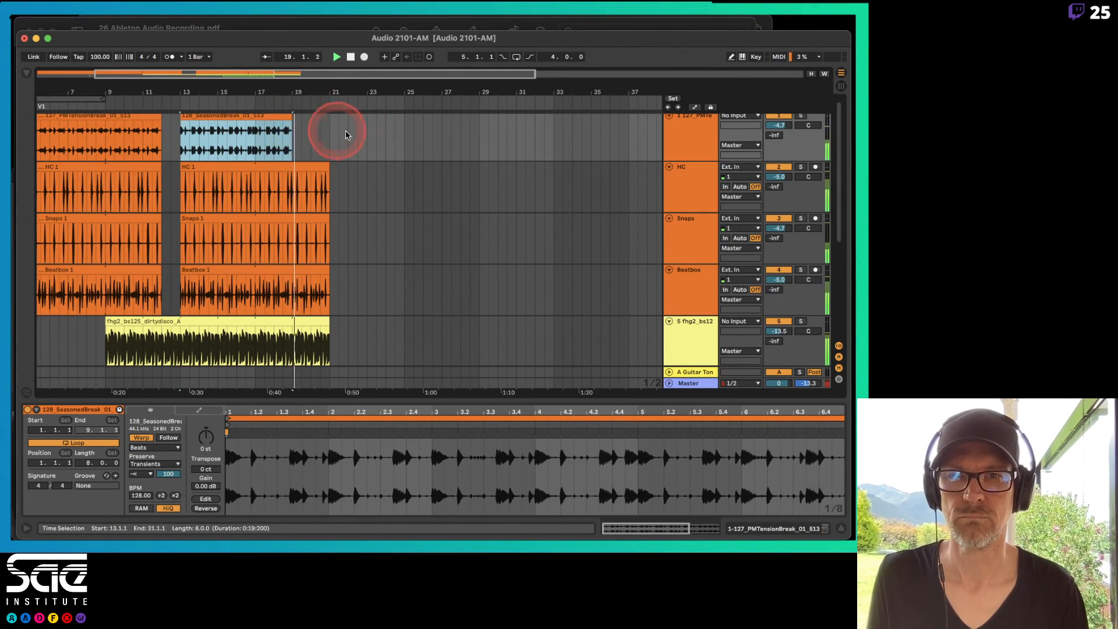
Extend the DirtyFlute_03 clip on track 7 to bar 23 and play its ending from bar 21.
scroll(404, 165, down, 5)
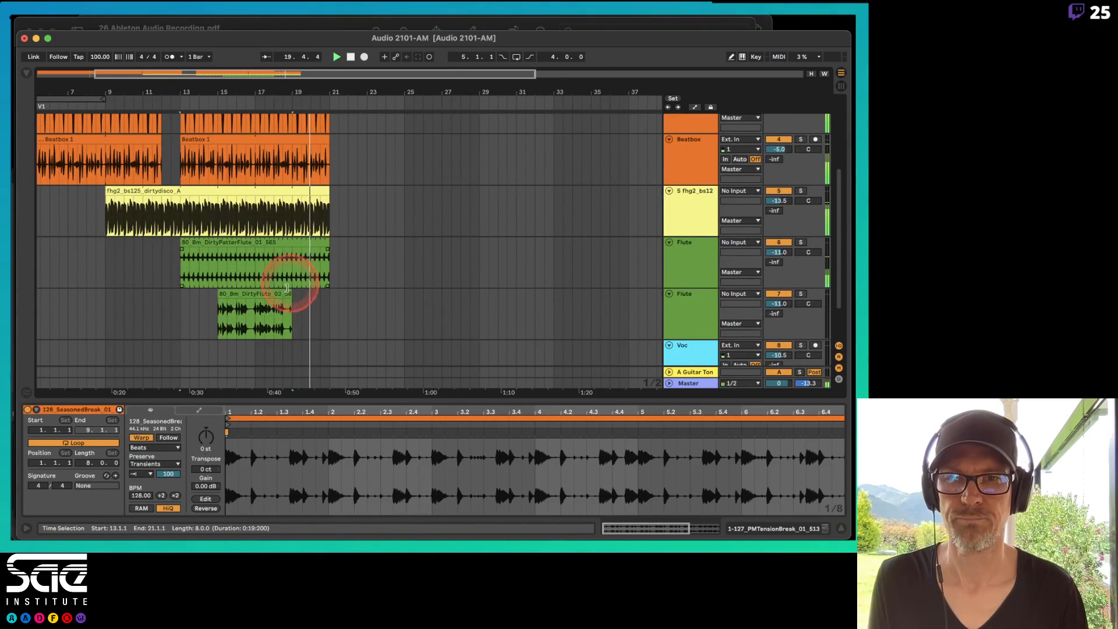
drag(291, 299, 367, 304)
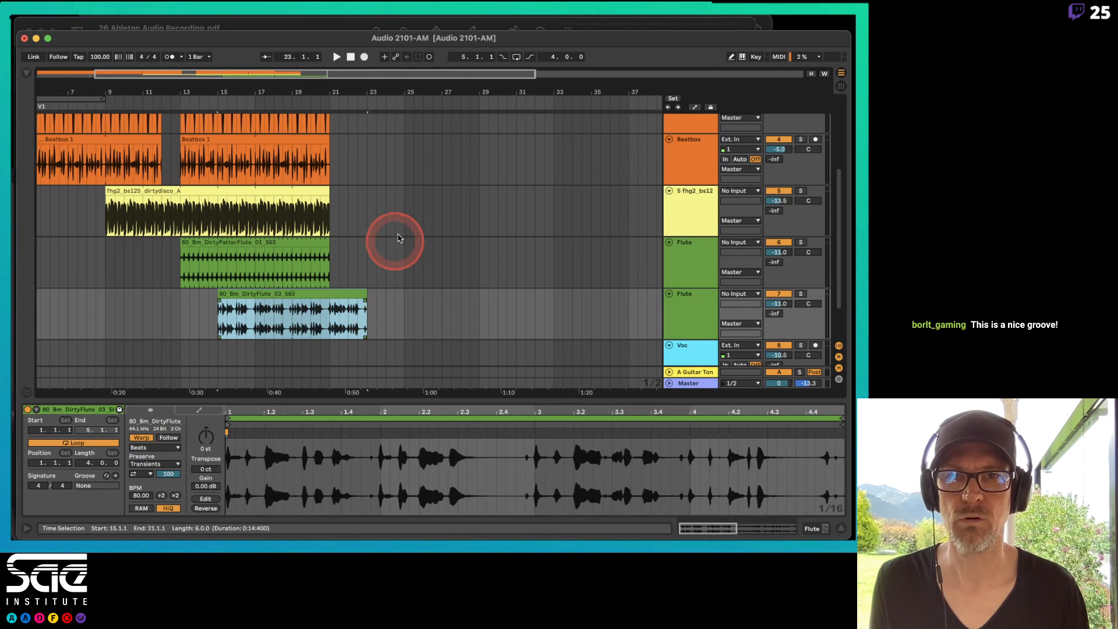
click(329, 315)
key(space)
scroll(429, 265, up, 3)
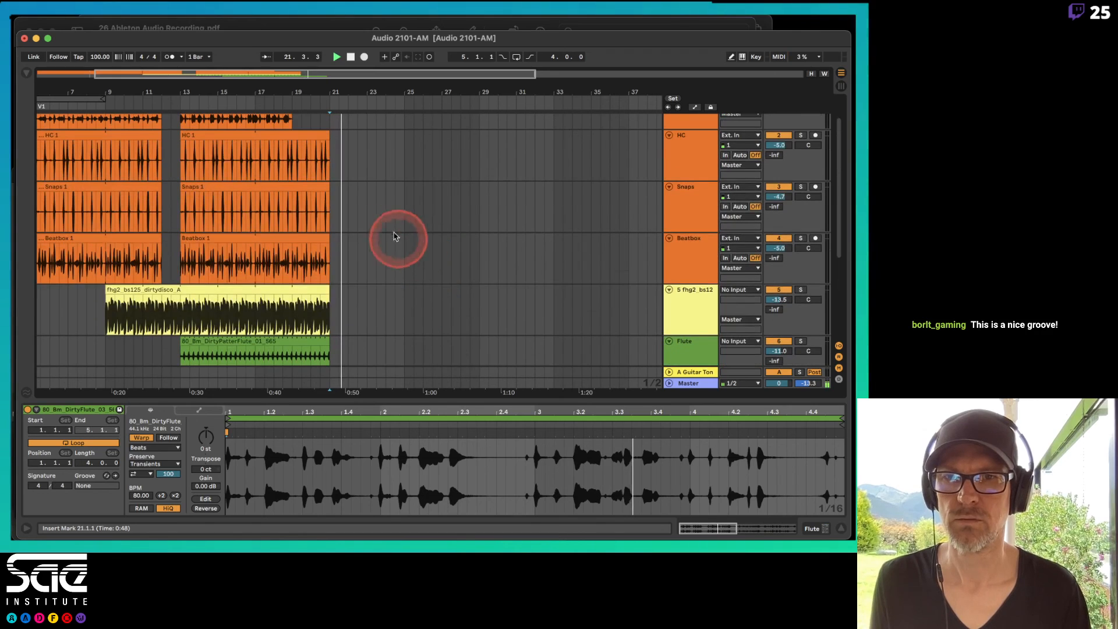
key(space)
Extend the HC and Snaps clips on tracks 2 and 3 to bar 23.
click(307, 136)
shift+click(306, 188)
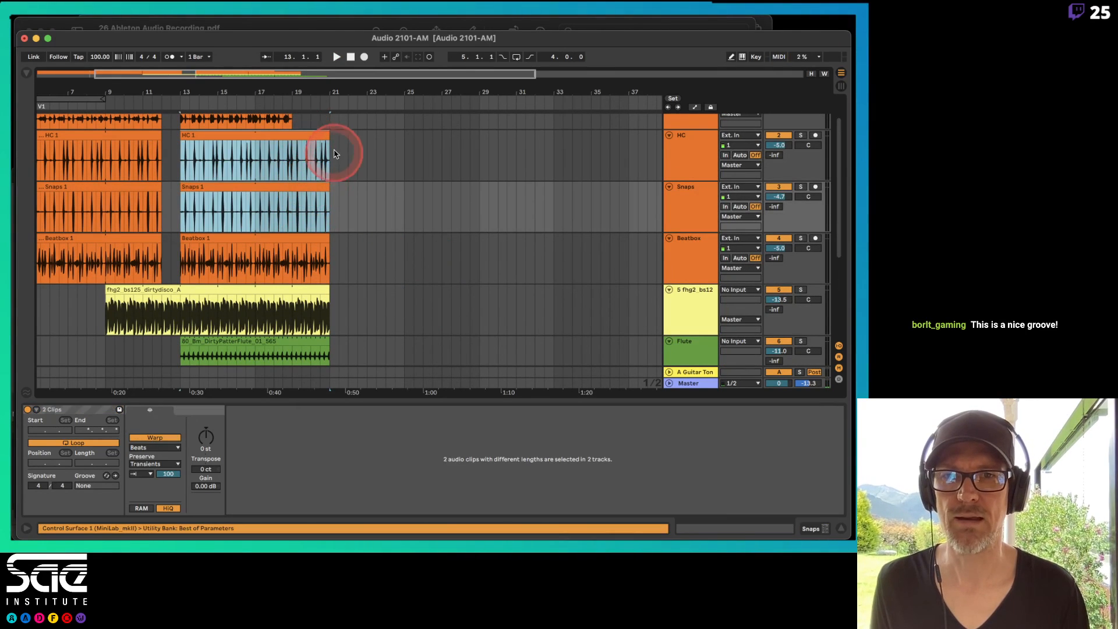
drag(330, 137, 372, 143)
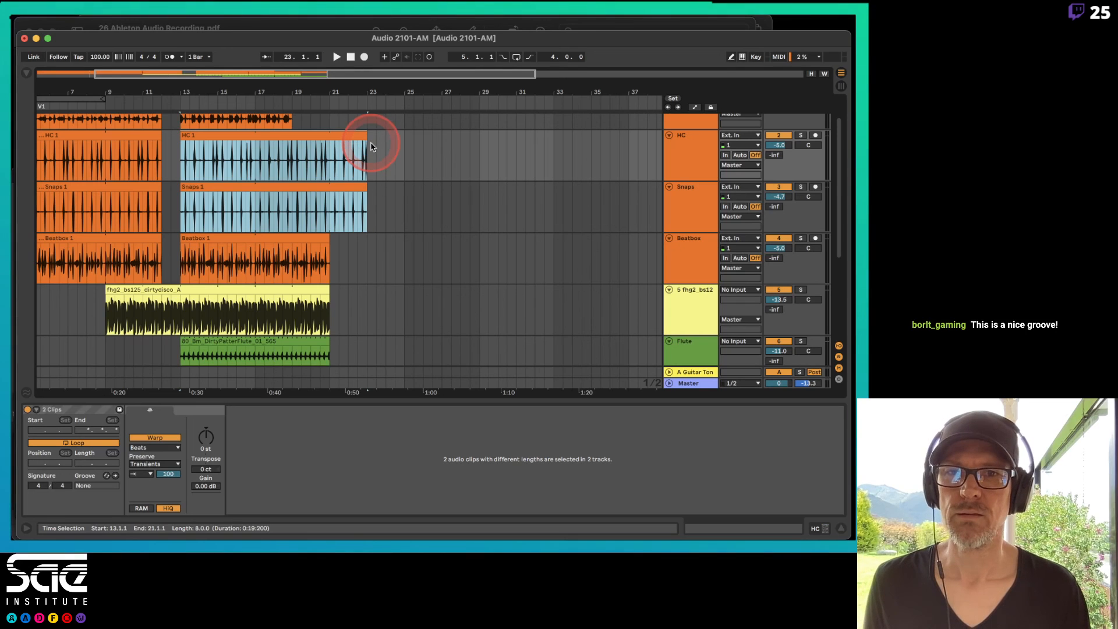
Duplicate the bar 13 to 21 section of tracks 1 to 6 so the copy starts at bar 23.
scroll(425, 192, down, 5)
scroll(426, 193, up, 6)
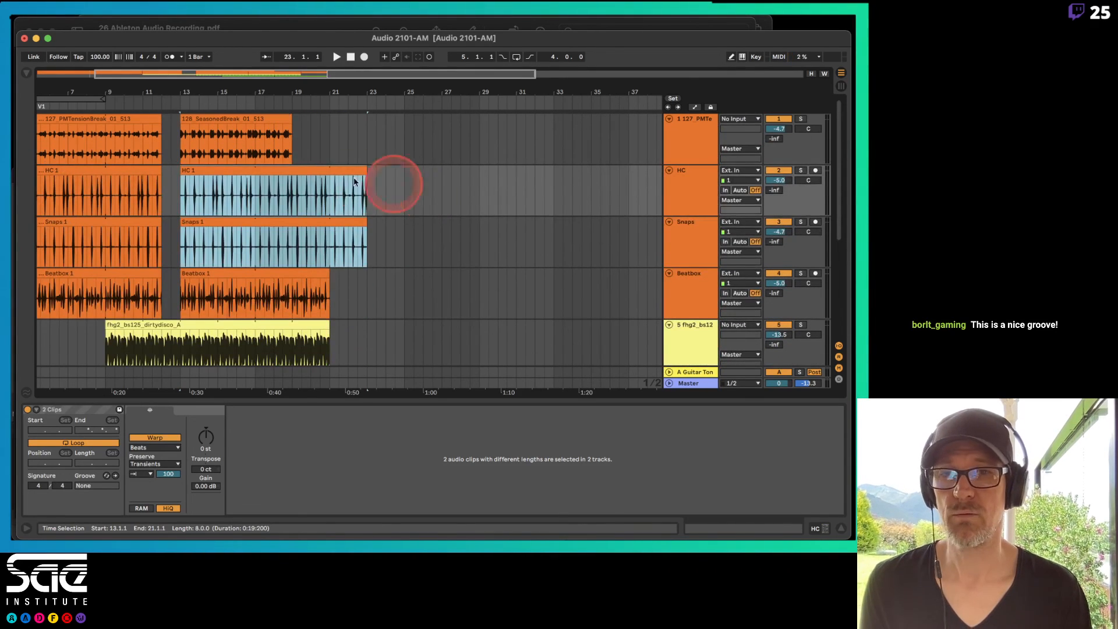
click(262, 133)
scroll(407, 192, down, 3)
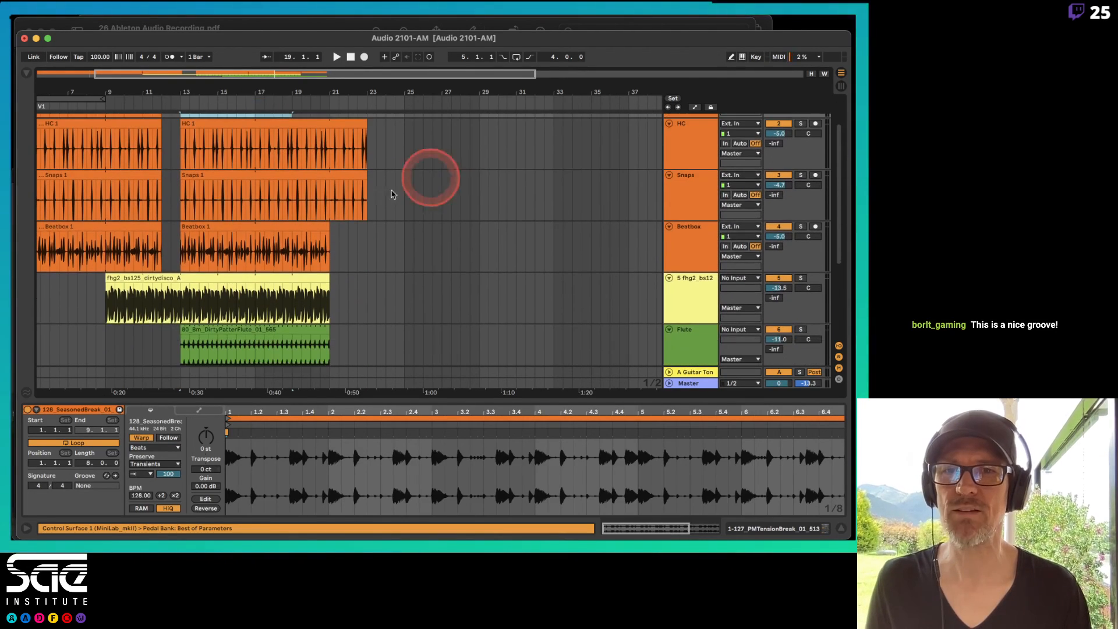
shift+click(260, 326)
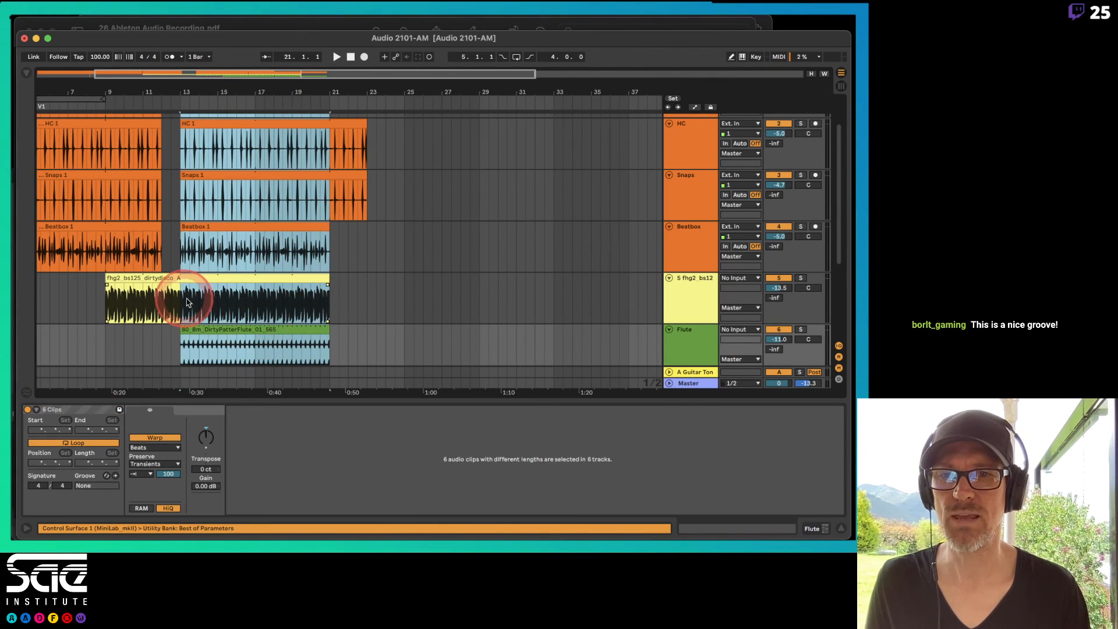
scroll(350, 230, up, 3)
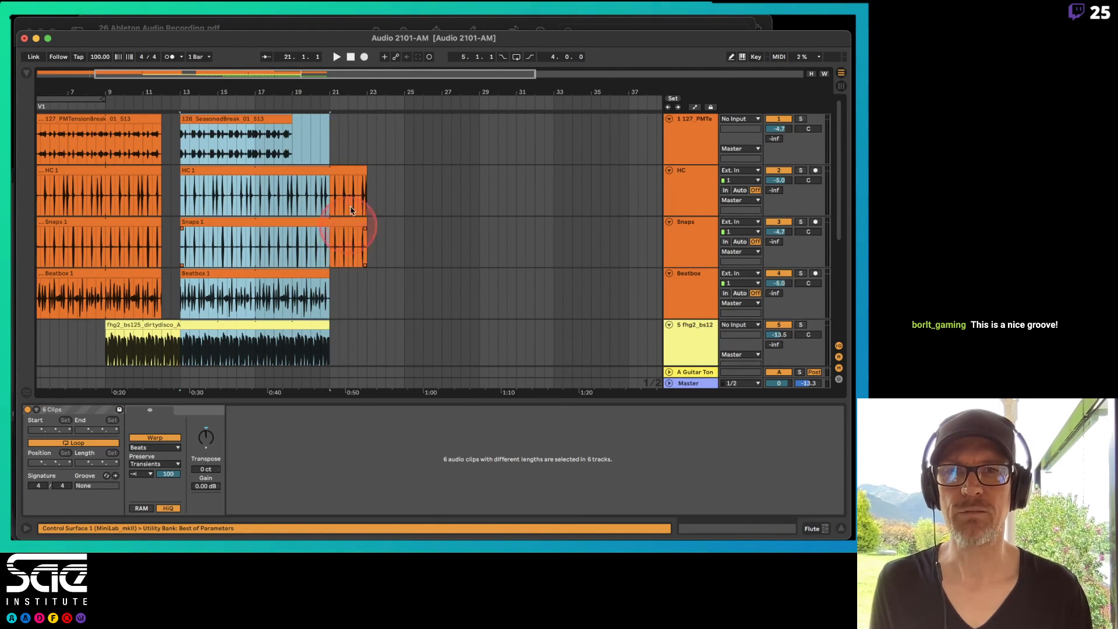
key(super+d)
click(481, 122)
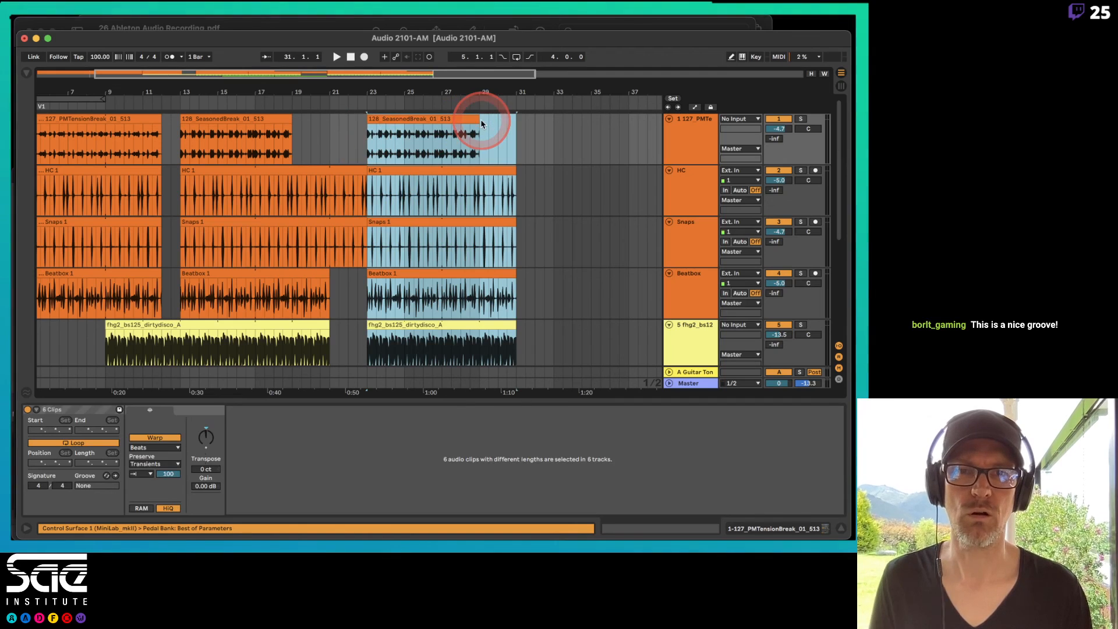
Extend the copied SeasonedBreak clip on track 1 so it ends at bar 31.
click(472, 118)
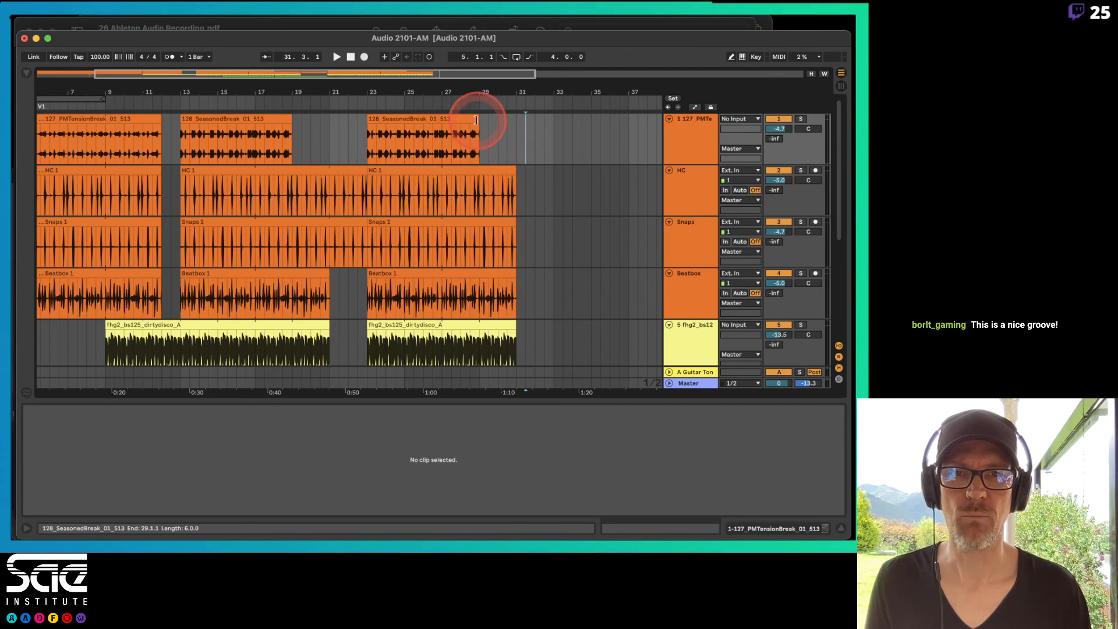
click(517, 120)
scroll(524, 144, down, 5)
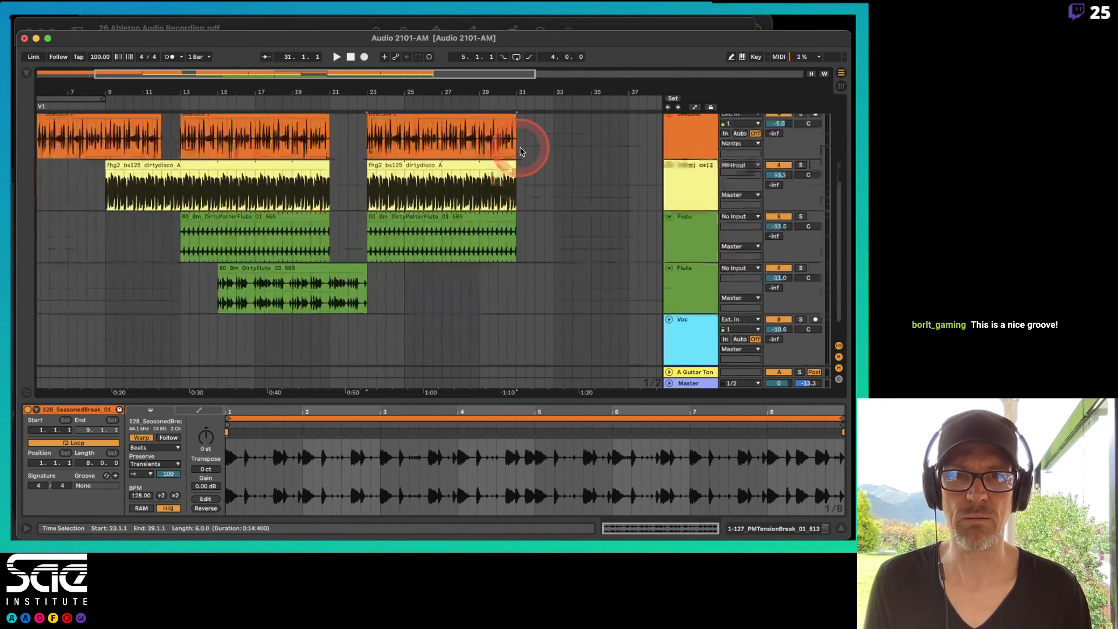
scroll(373, 248, up, 5)
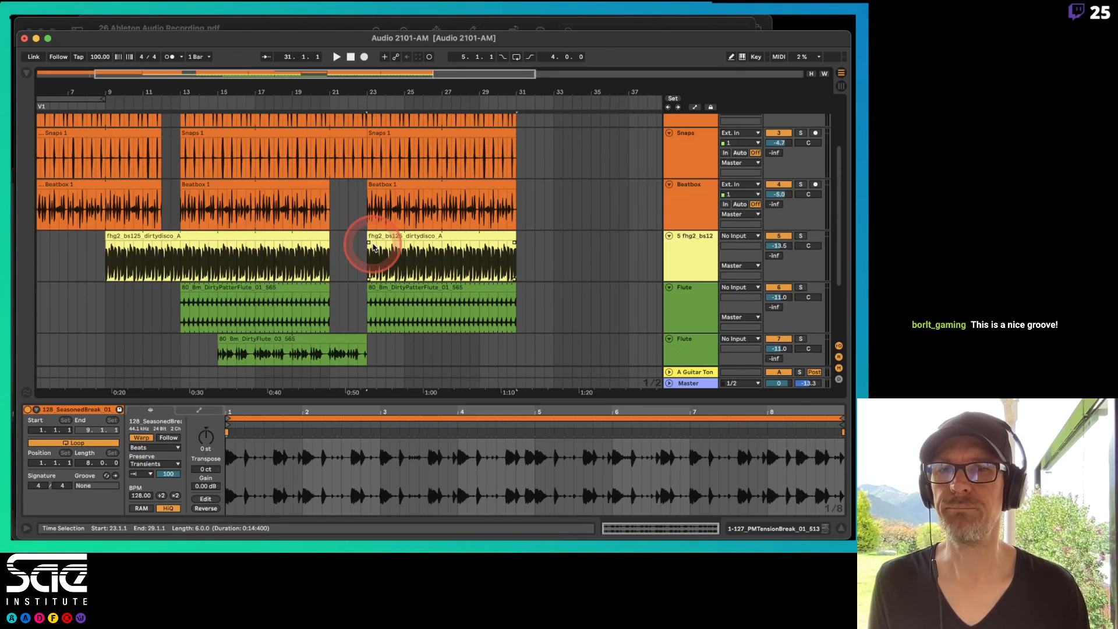
scroll(280, 210, up, 3)
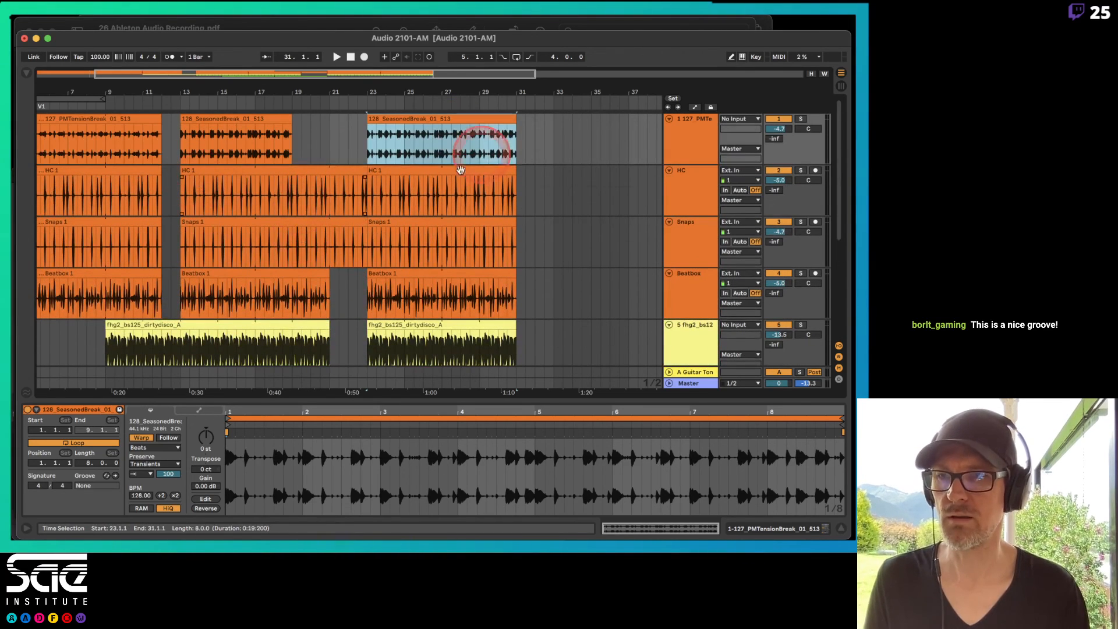
Play the arrangement from bar 12 and review the tracks down to the Voc track.
click(162, 231)
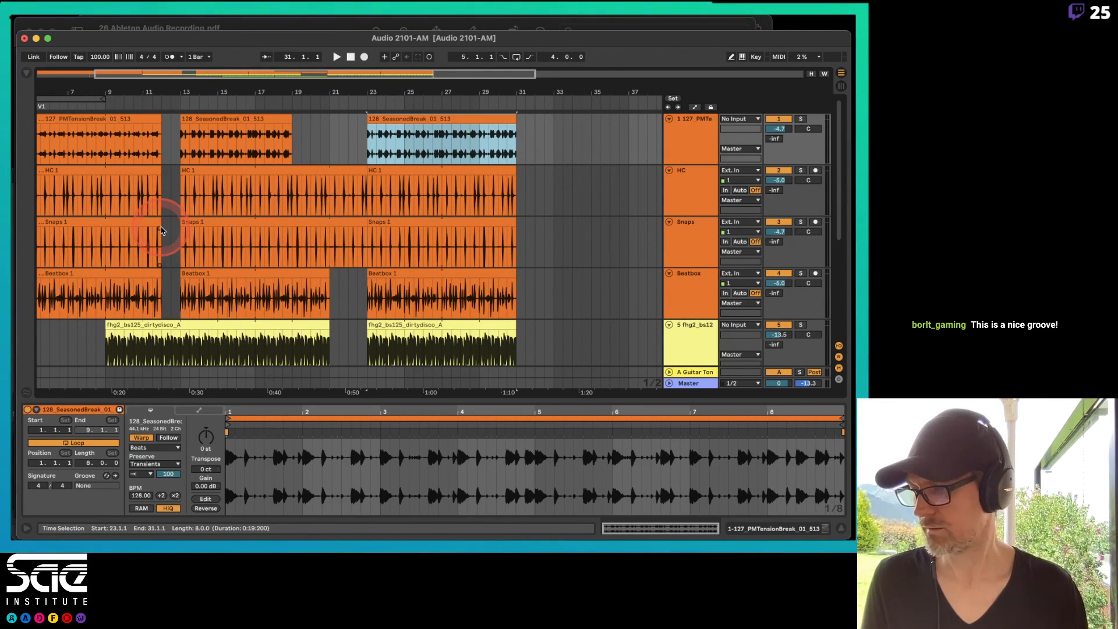
click(158, 182)
click(164, 146)
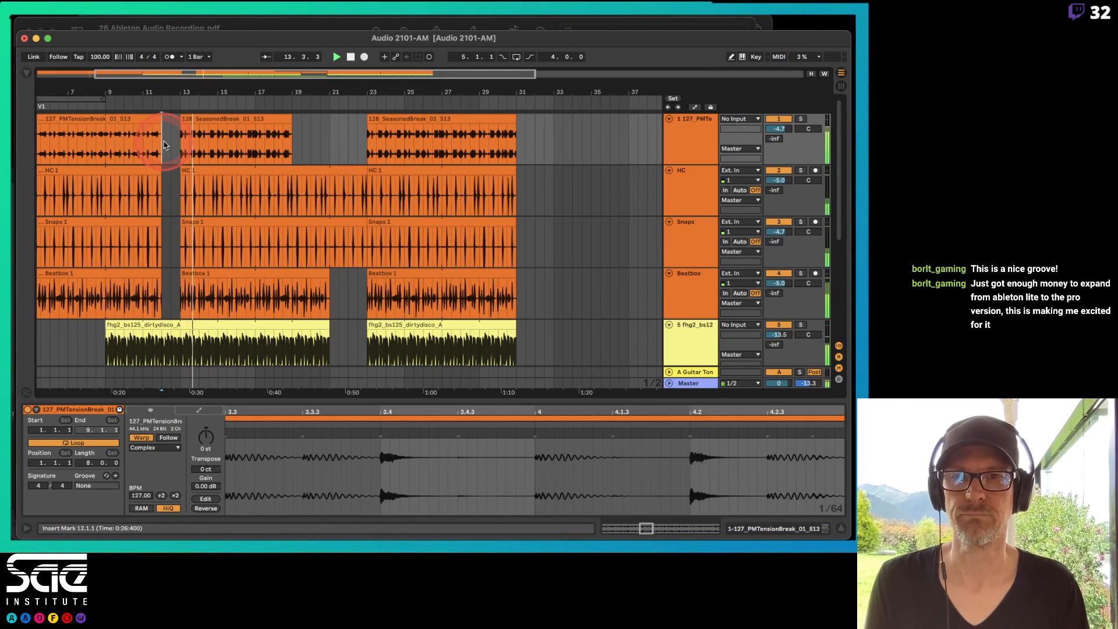
scroll(304, 242, down, 1)
click(304, 243)
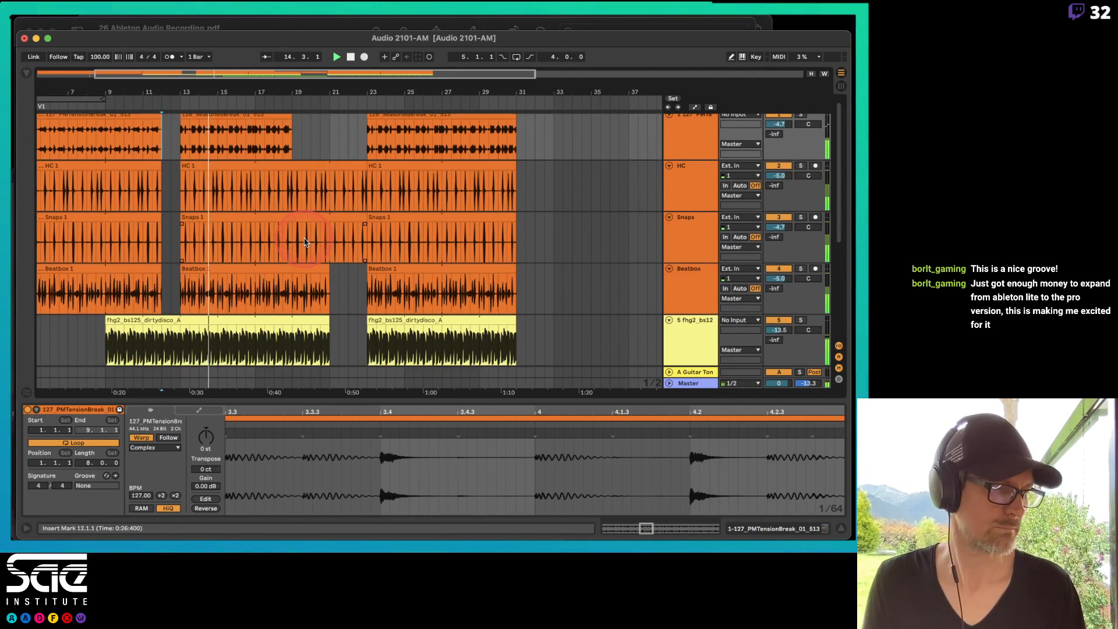
scroll(304, 241, down, 5)
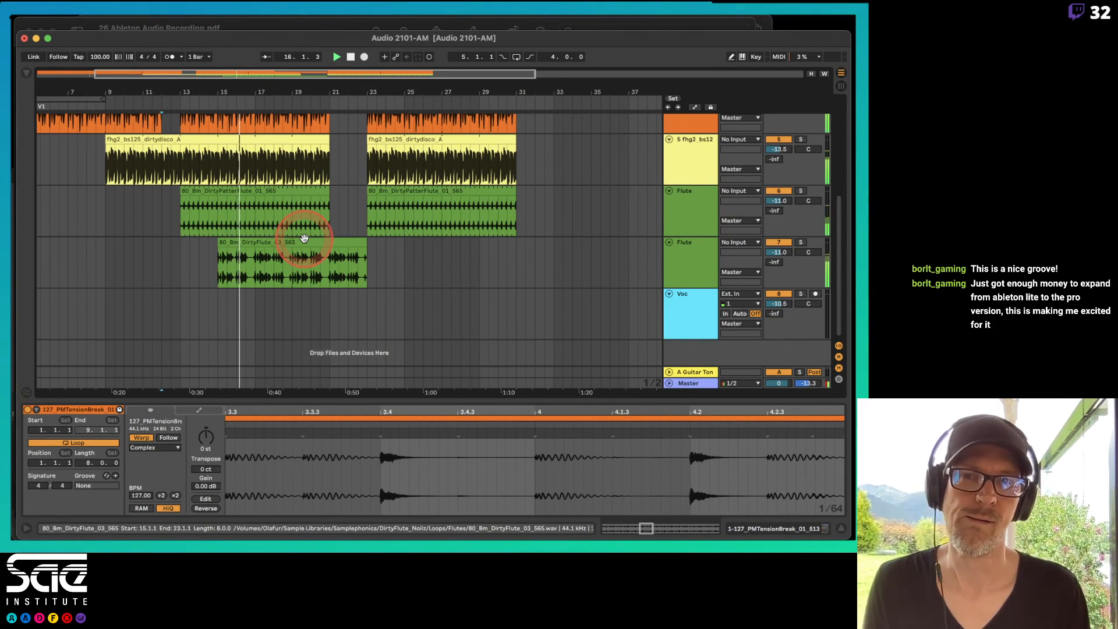
Copy the Voc 1 clip from Session View into the arrangement's Voc track at bar 23.
click(366, 261)
key(Tab)
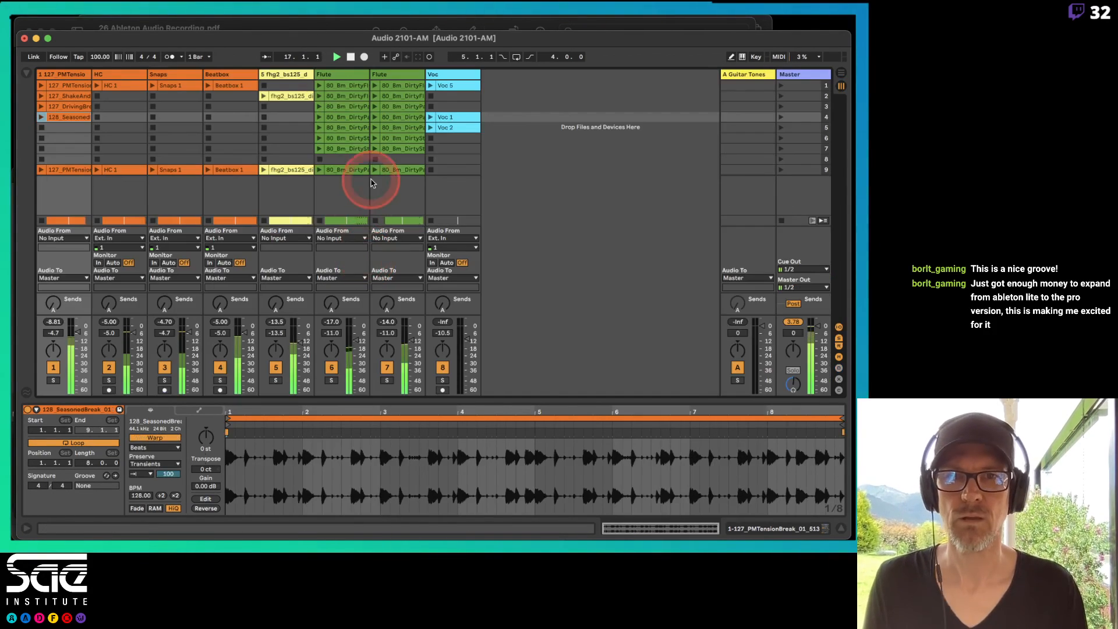
click(454, 117)
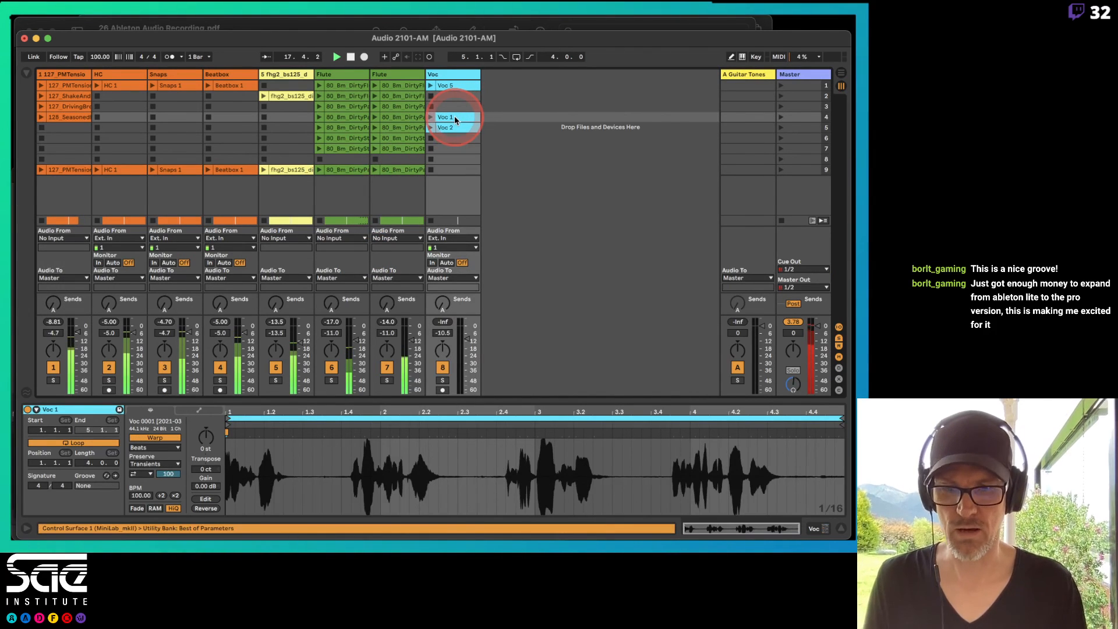
key(Tab)
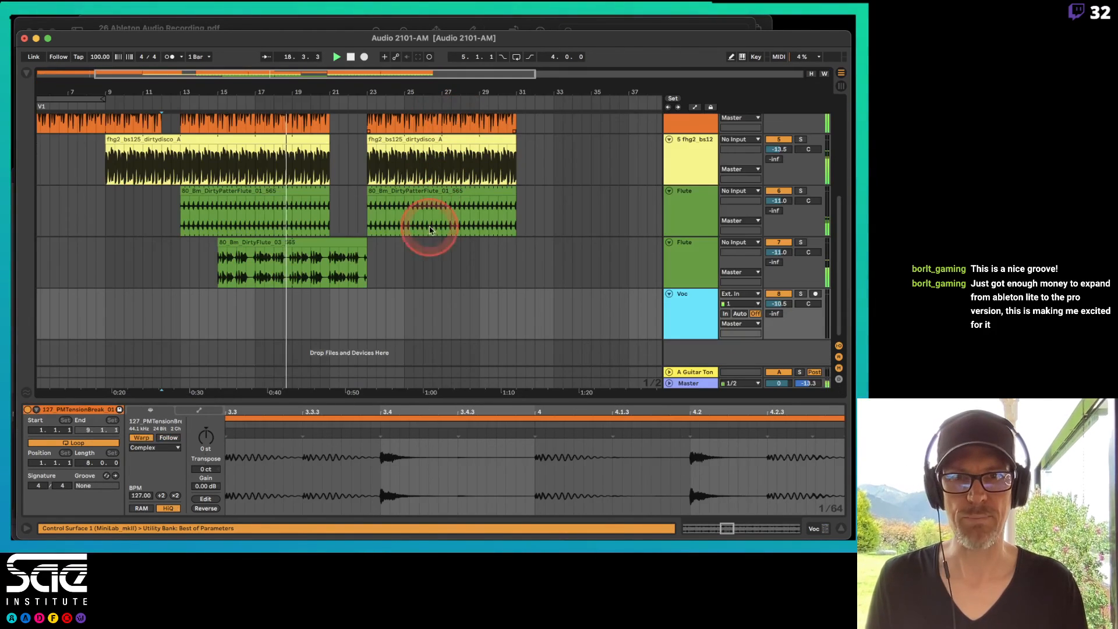
click(368, 317)
key(super+v)
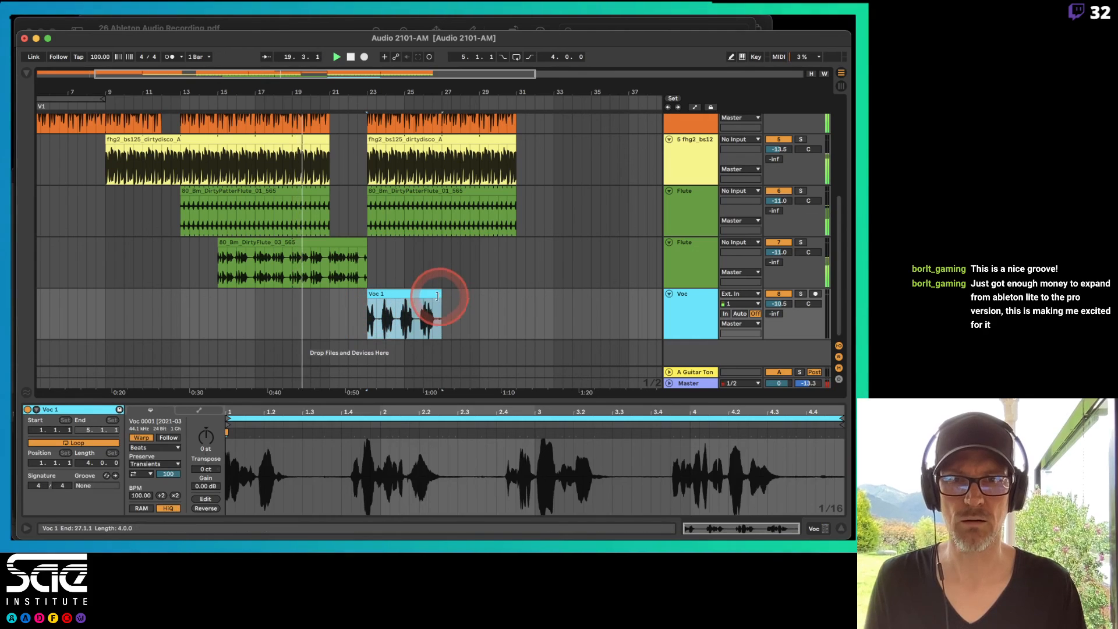
Copy the Voc 2 clip from Session View into the arrangement's Voc track at bar 27, directly after Voc 1.
key(Tab)
click(466, 128)
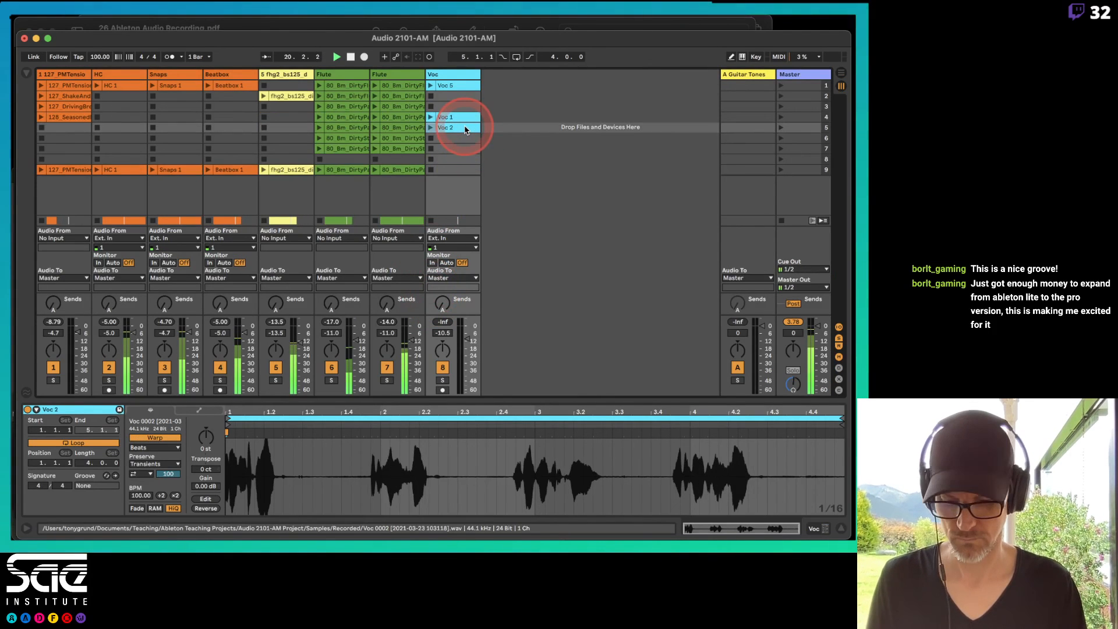
key(super+c)
key(Tab)
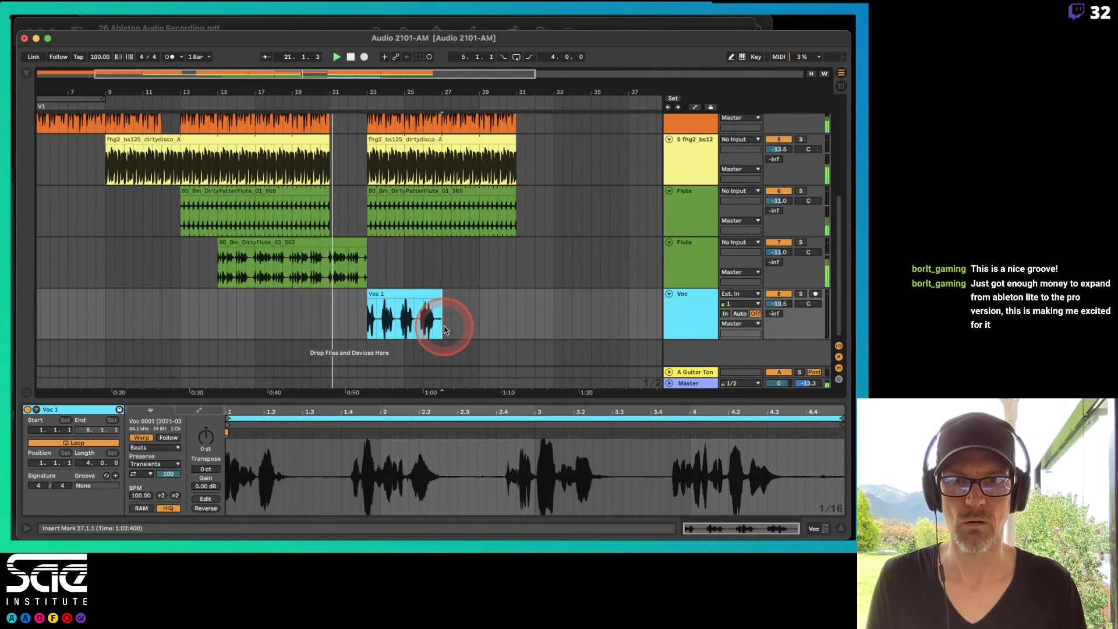
key(super+v)
Listen to the section with the vocals and set the Voc track's volume to -9.1 dB.
scroll(467, 260, up, 5)
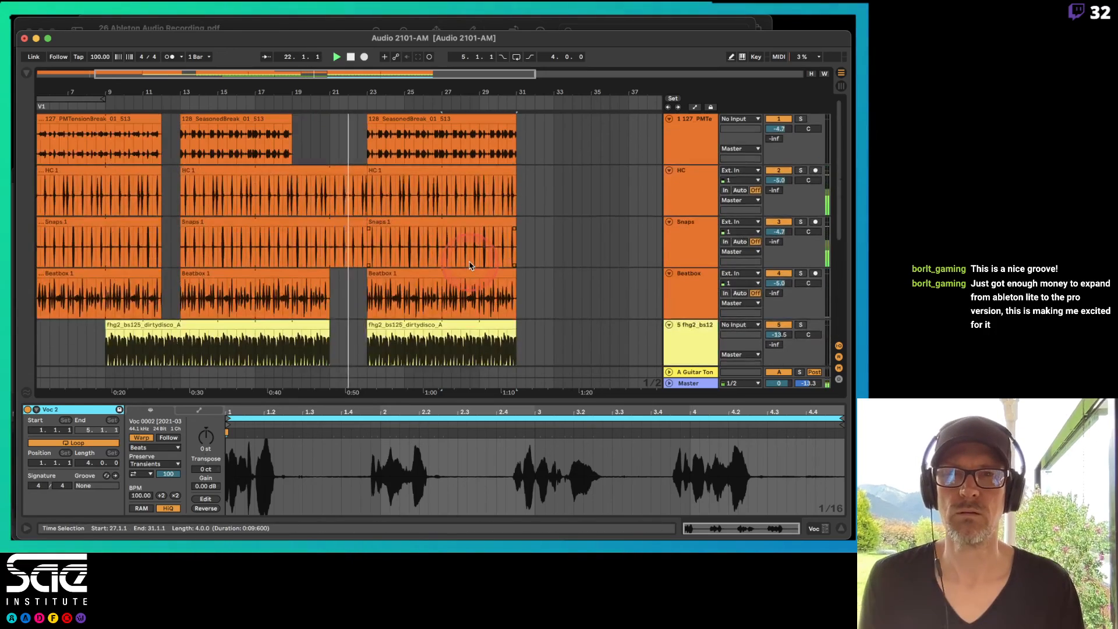
scroll(469, 262, down, 3)
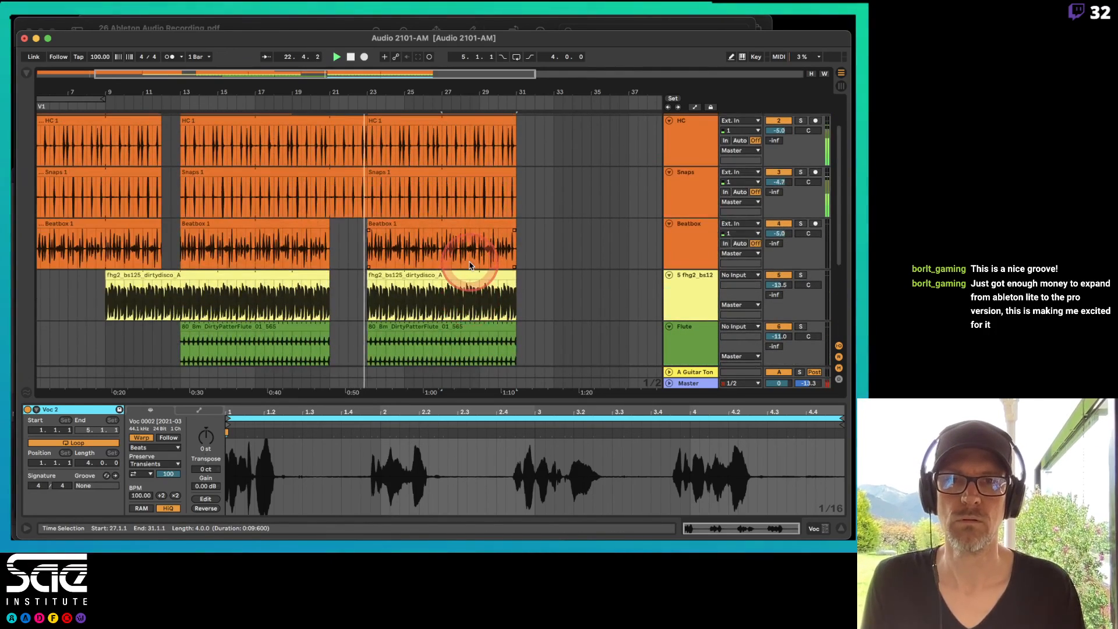
scroll(471, 266, down, 5)
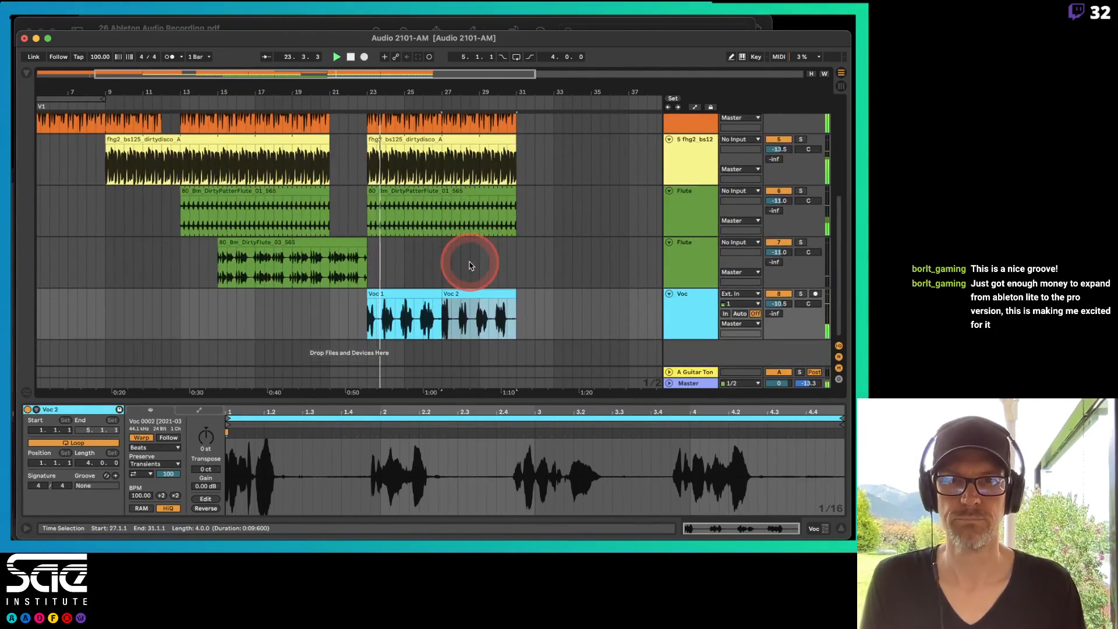
drag(793, 305, 783, 309)
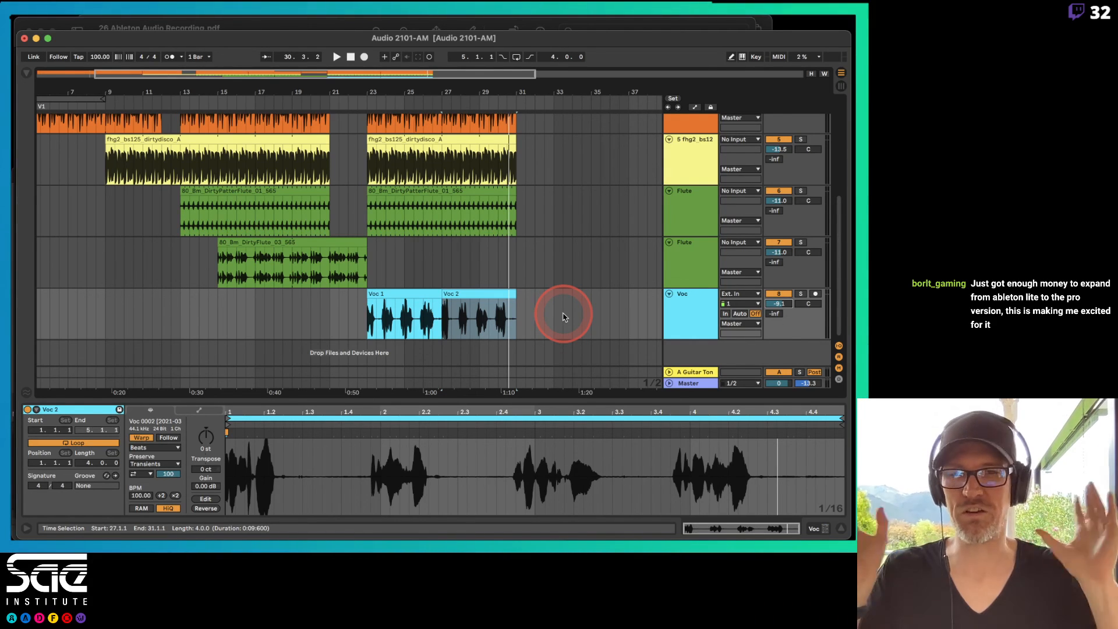
Return to Session View and switch to OBS.
scroll(563, 318, up, 4)
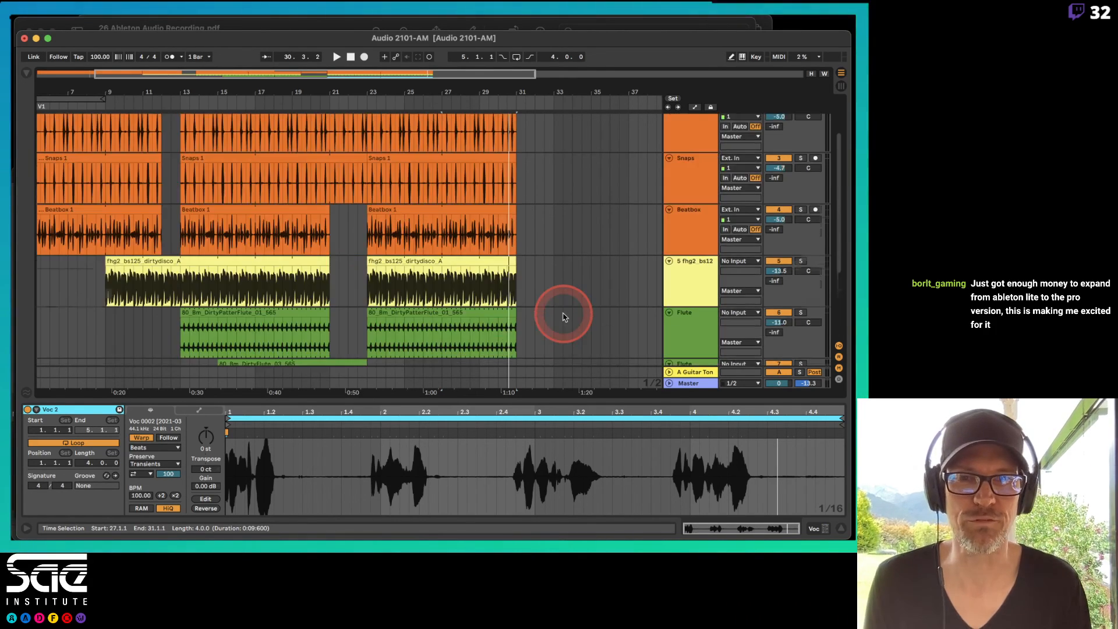
scroll(563, 318, down, 4)
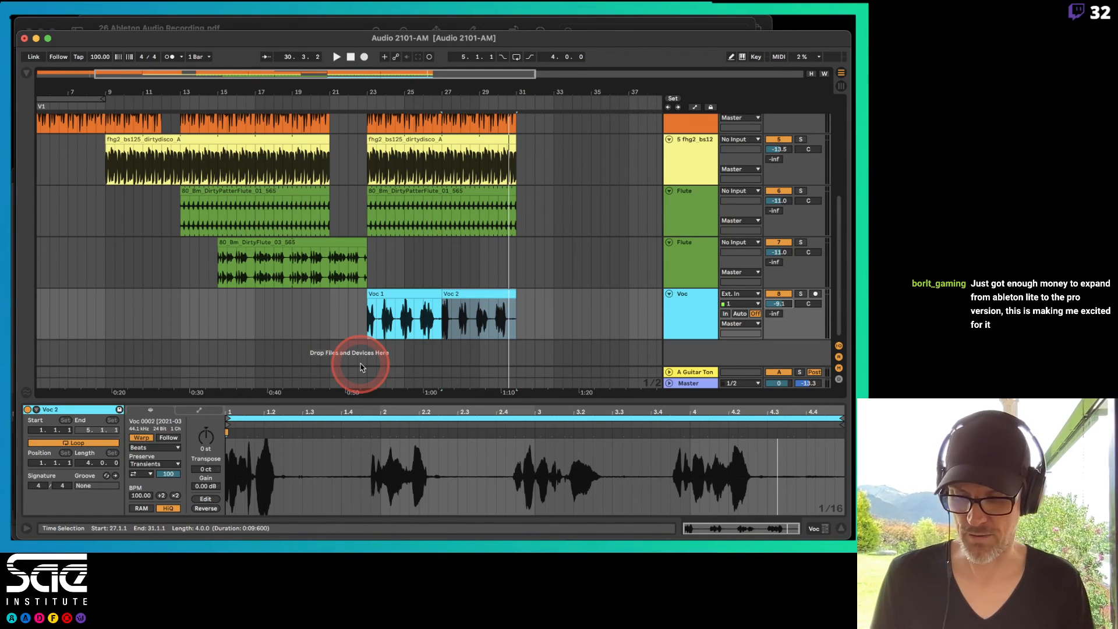
key(Tab)
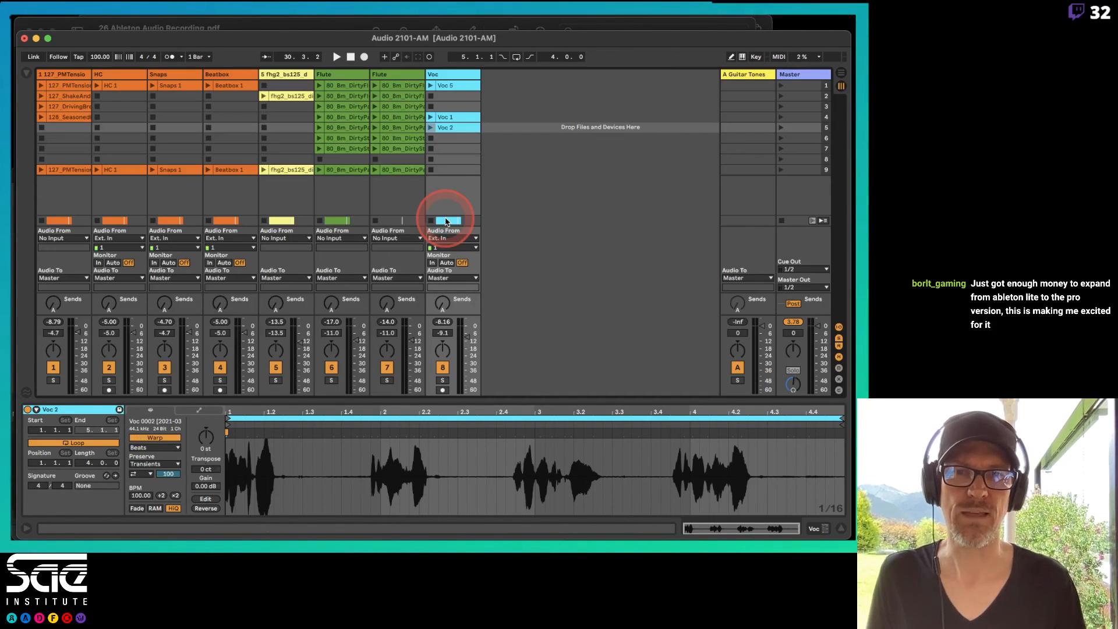
key(super+Tab)
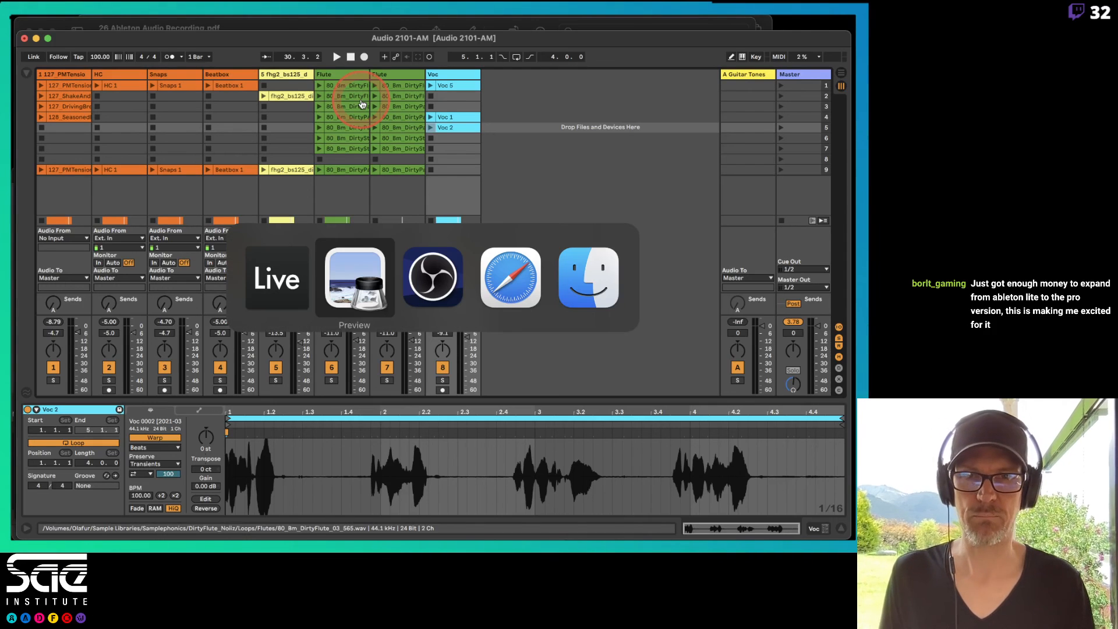
key(super+Tab)
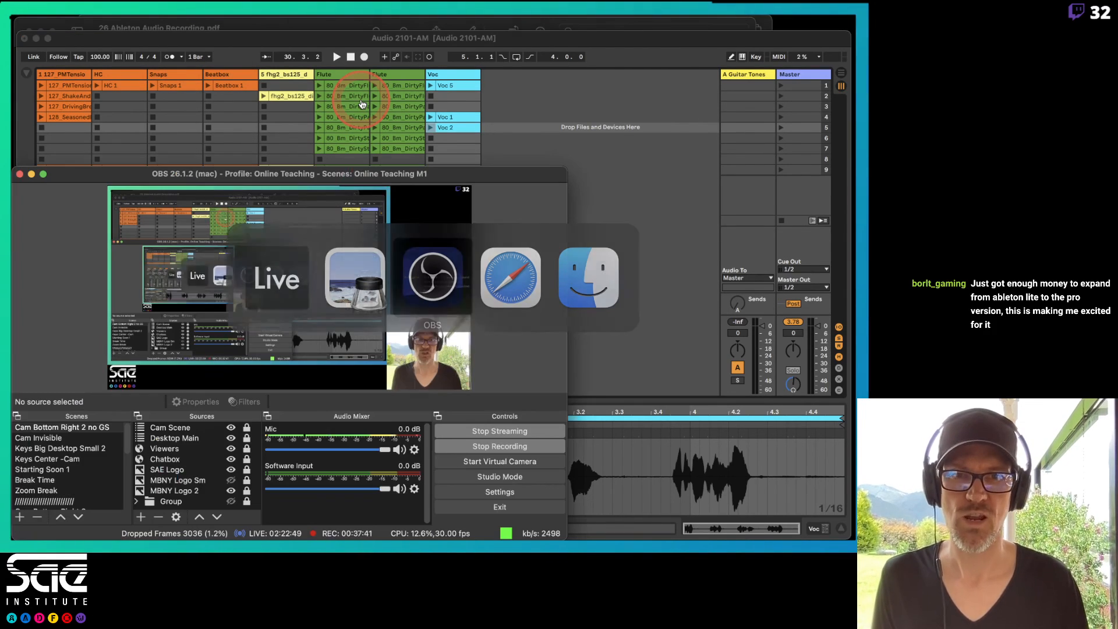